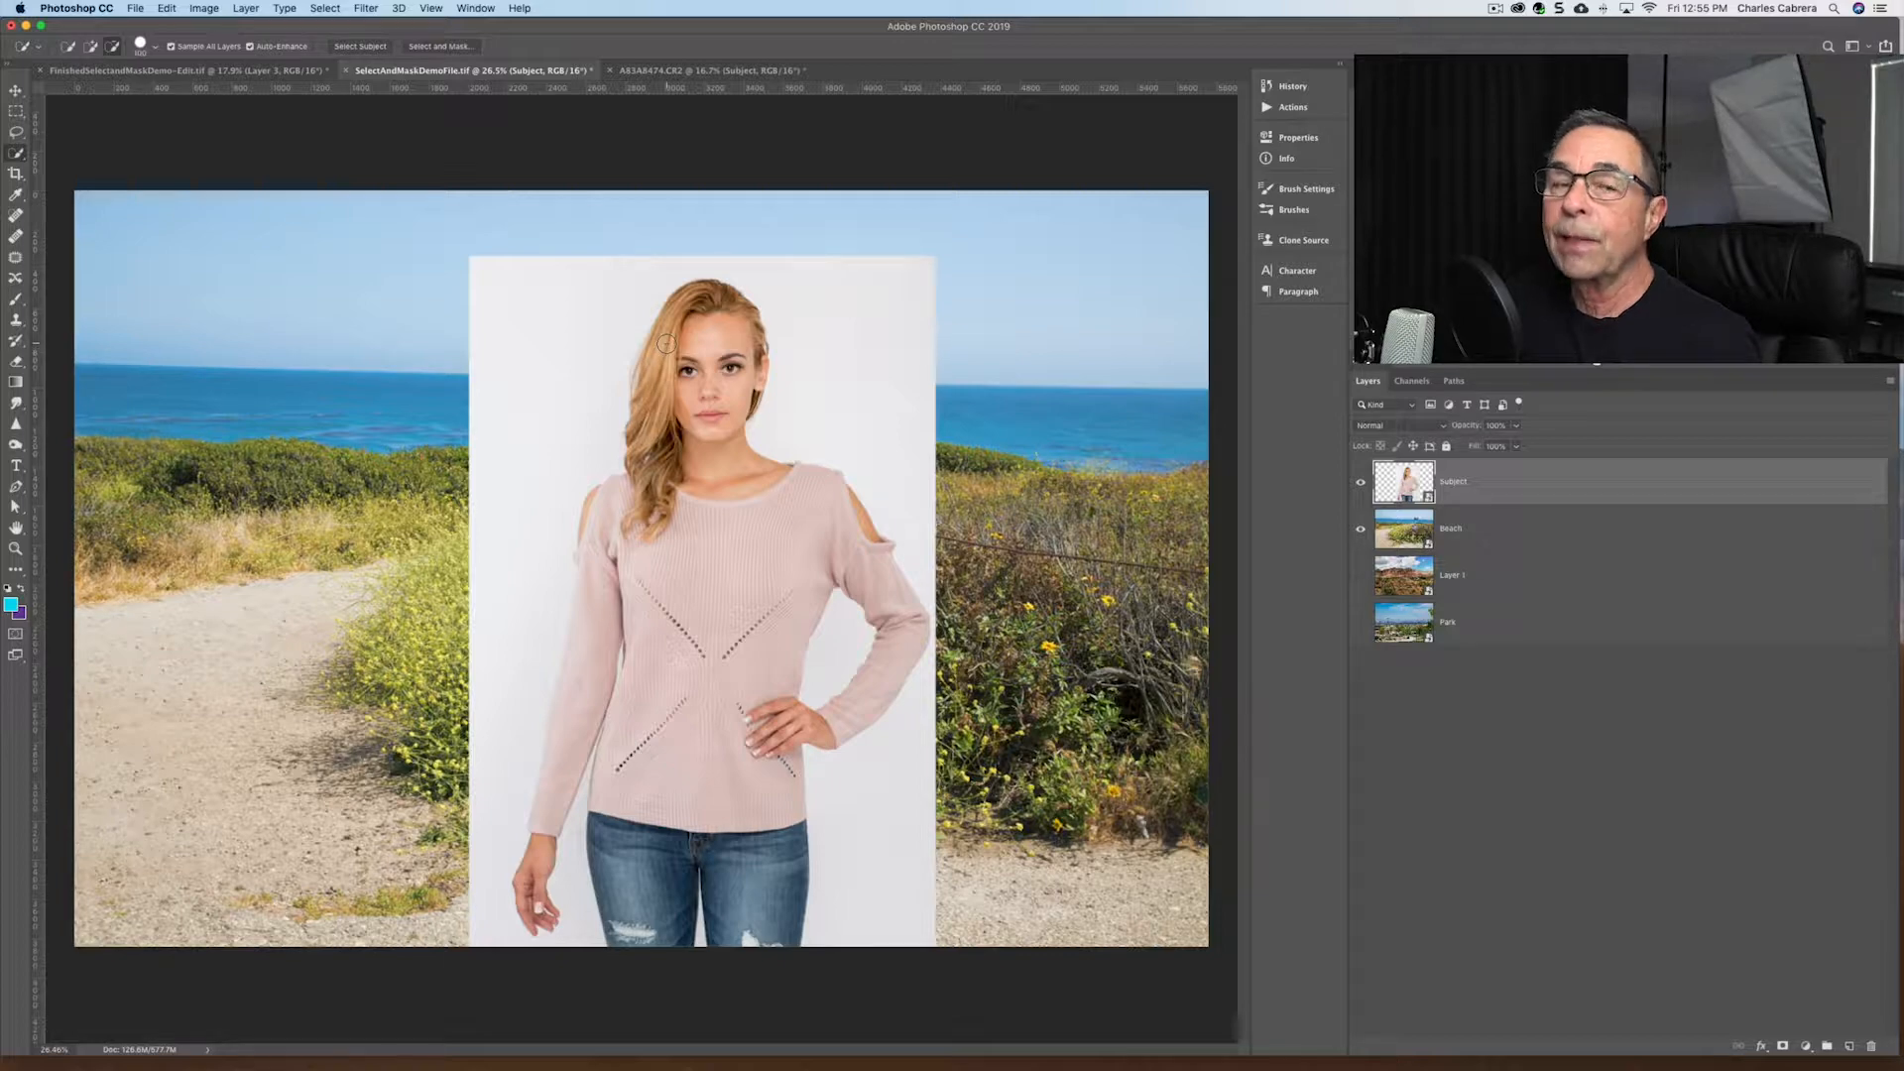
Open the Subject layer in Select and Mask and reduce the Quick Selection brush size
left_click(439, 46)
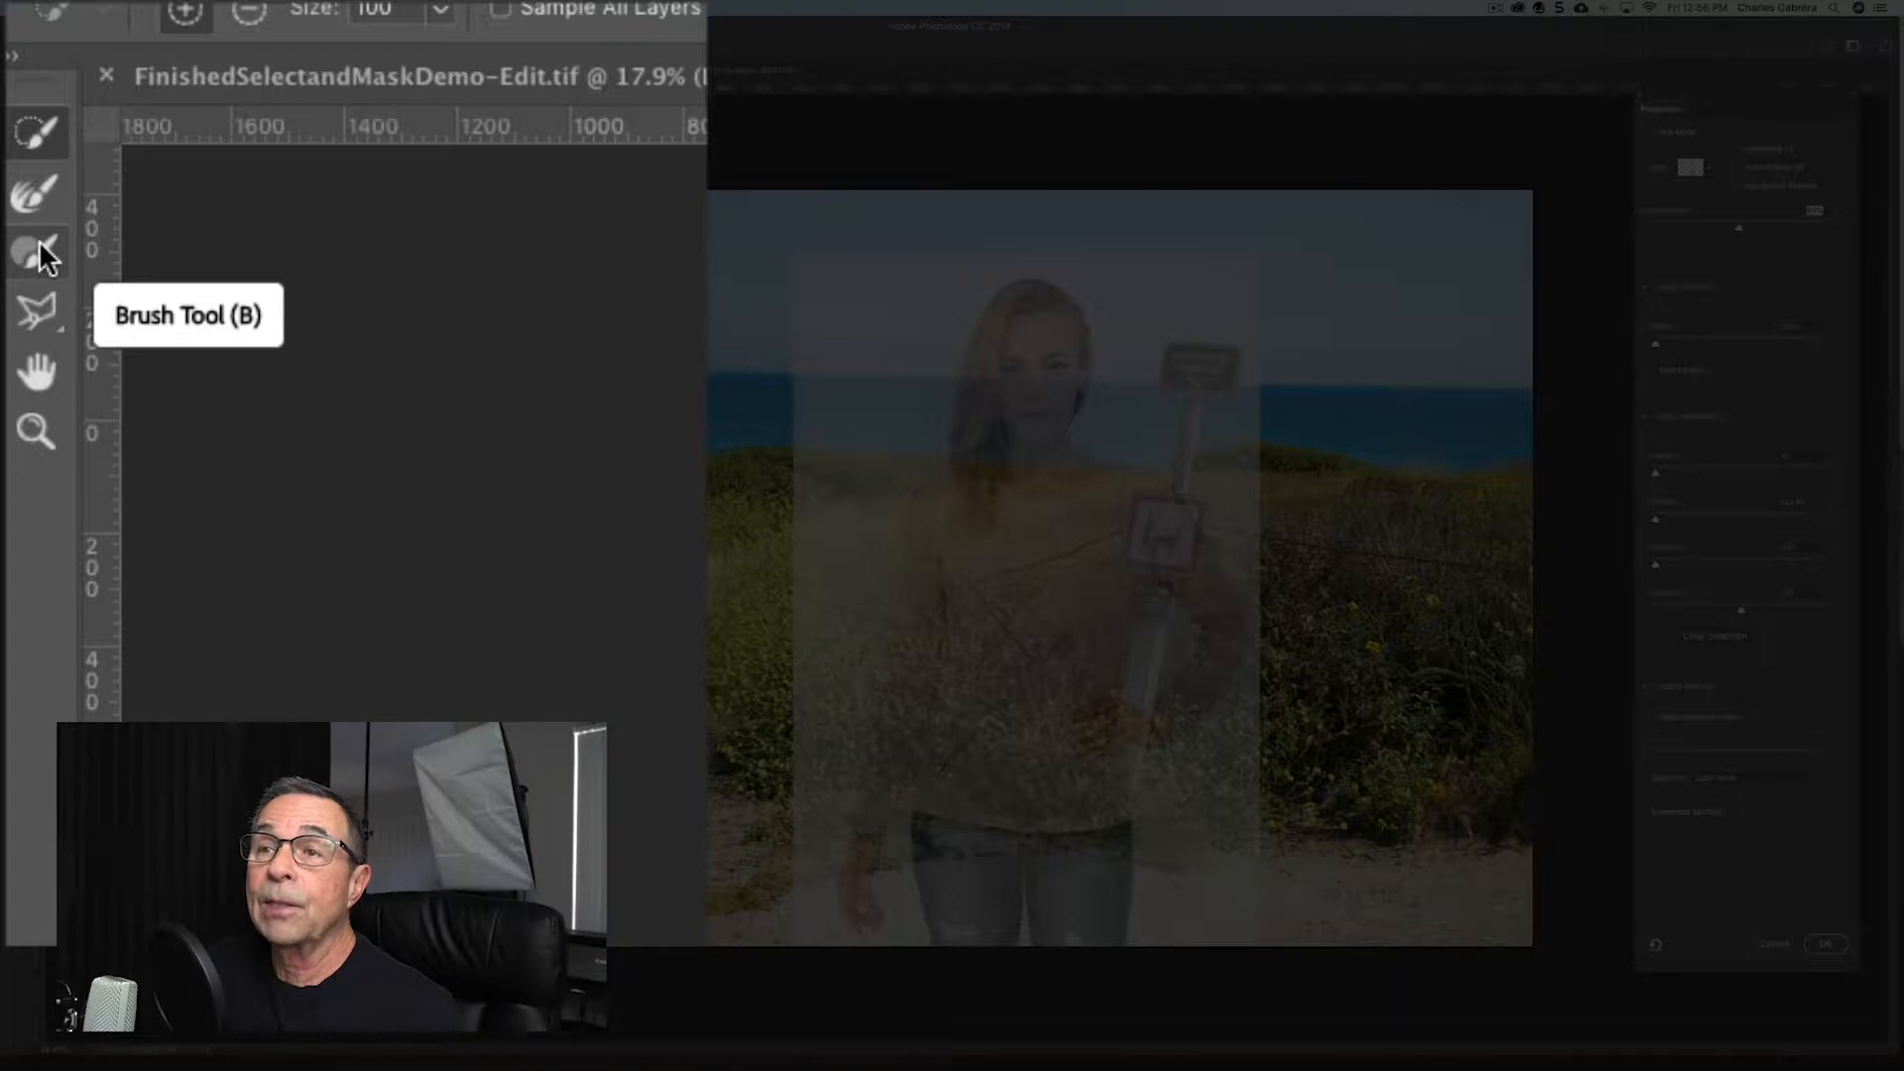
left_click(40, 306)
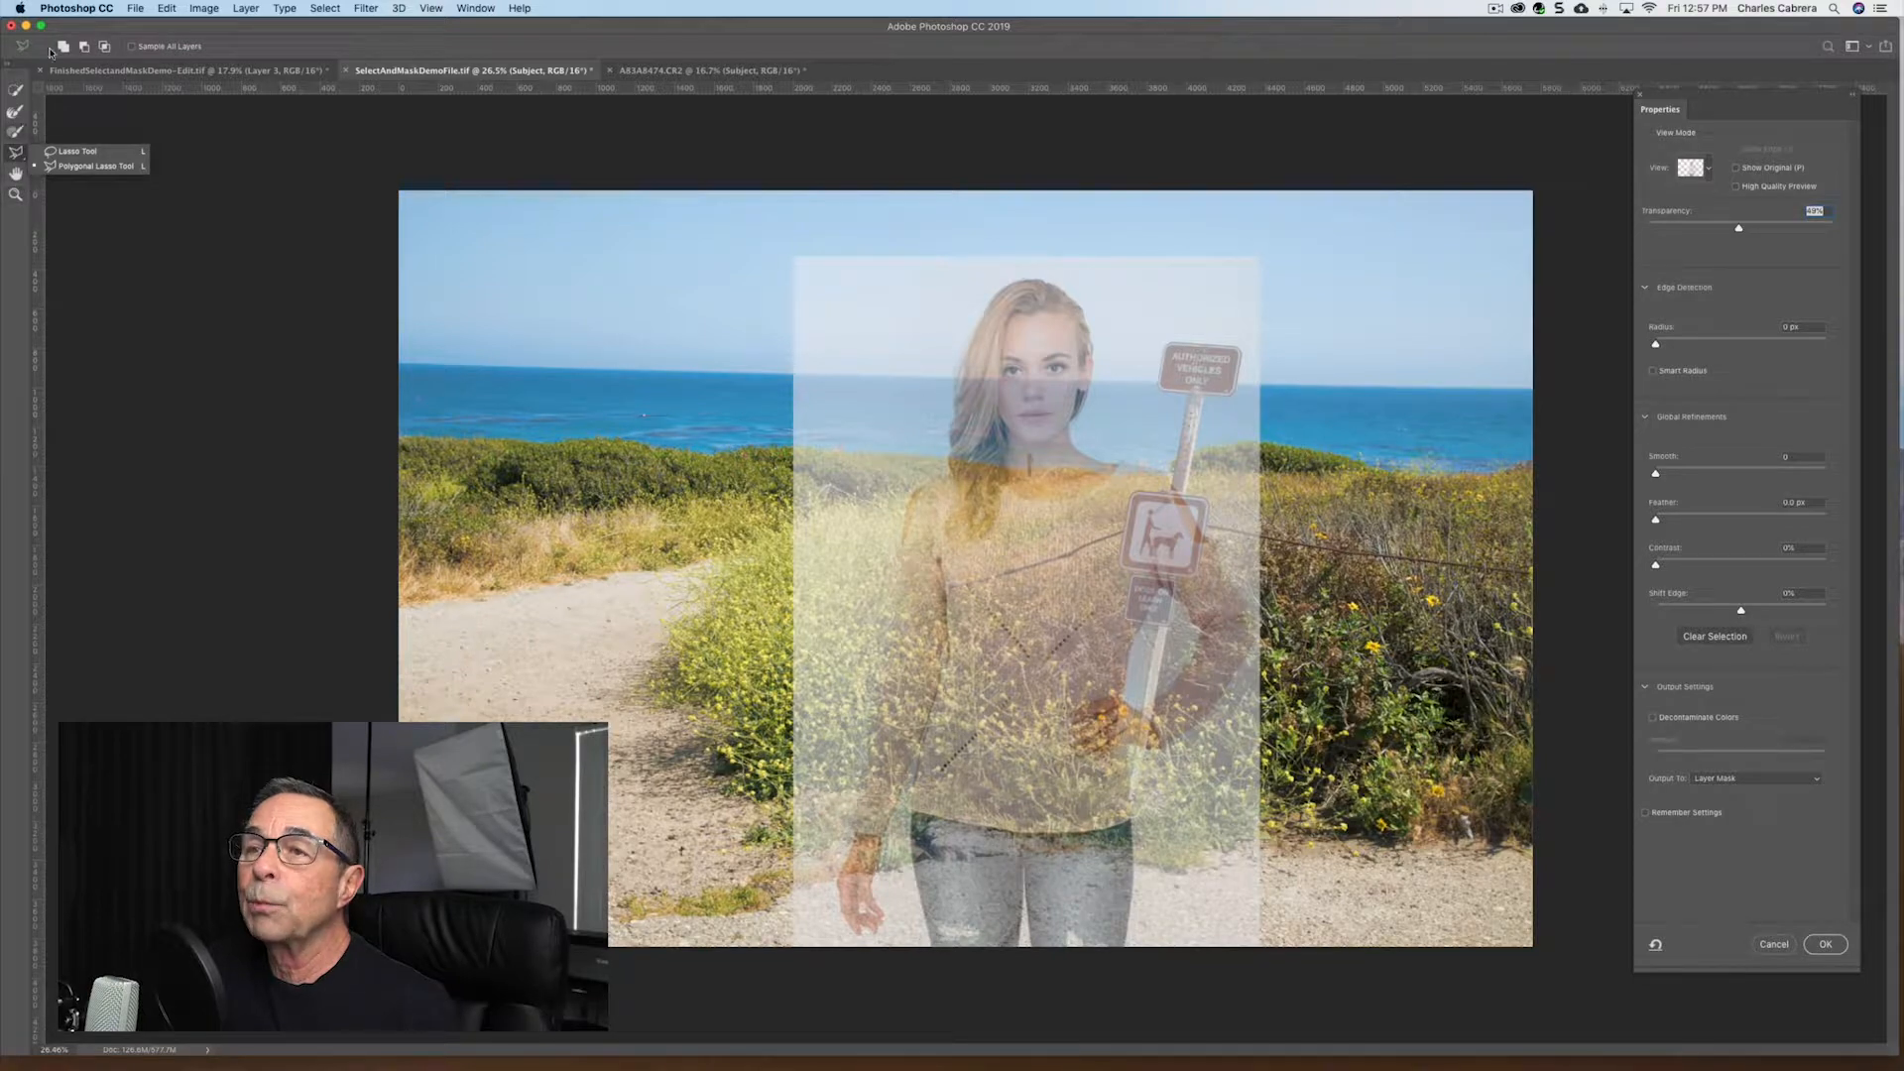
left_click(16, 91)
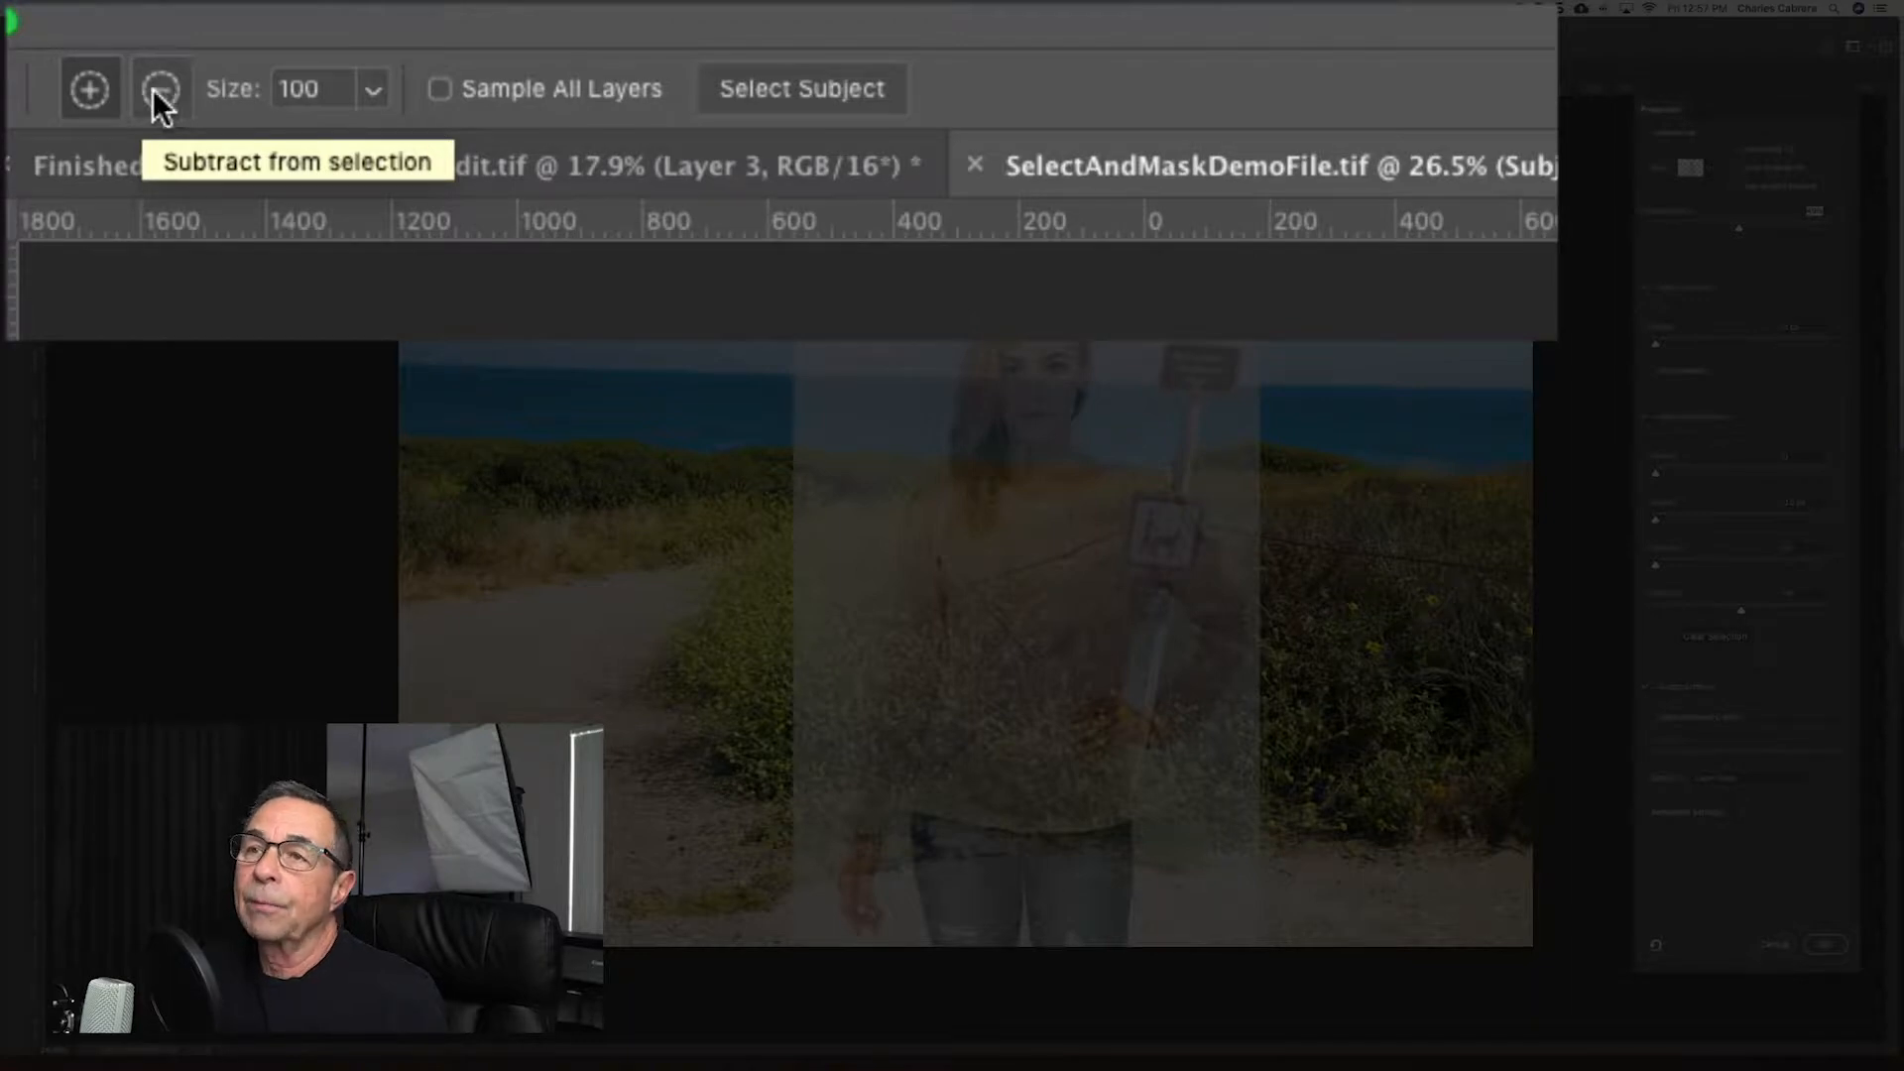
left_click(370, 93)
left_click_drag(371, 148, 142, 71)
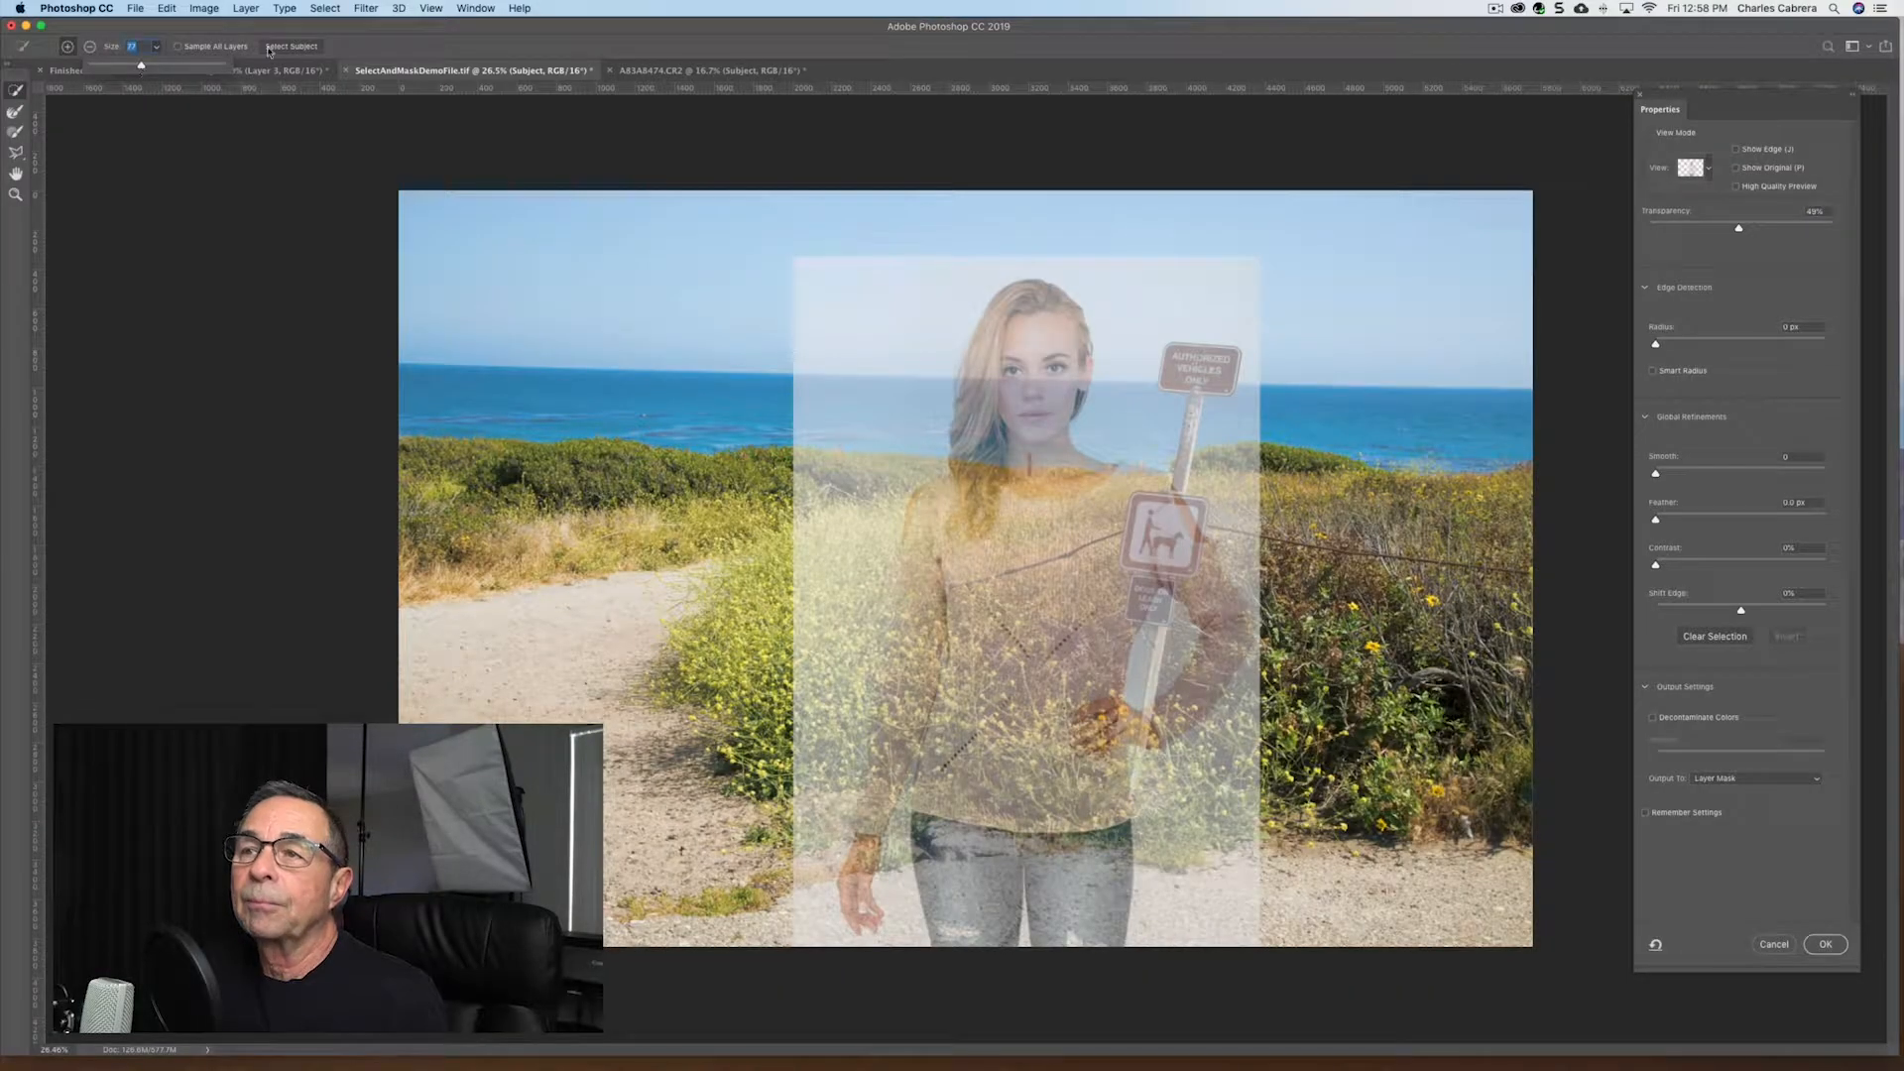
left_click(371, 46)
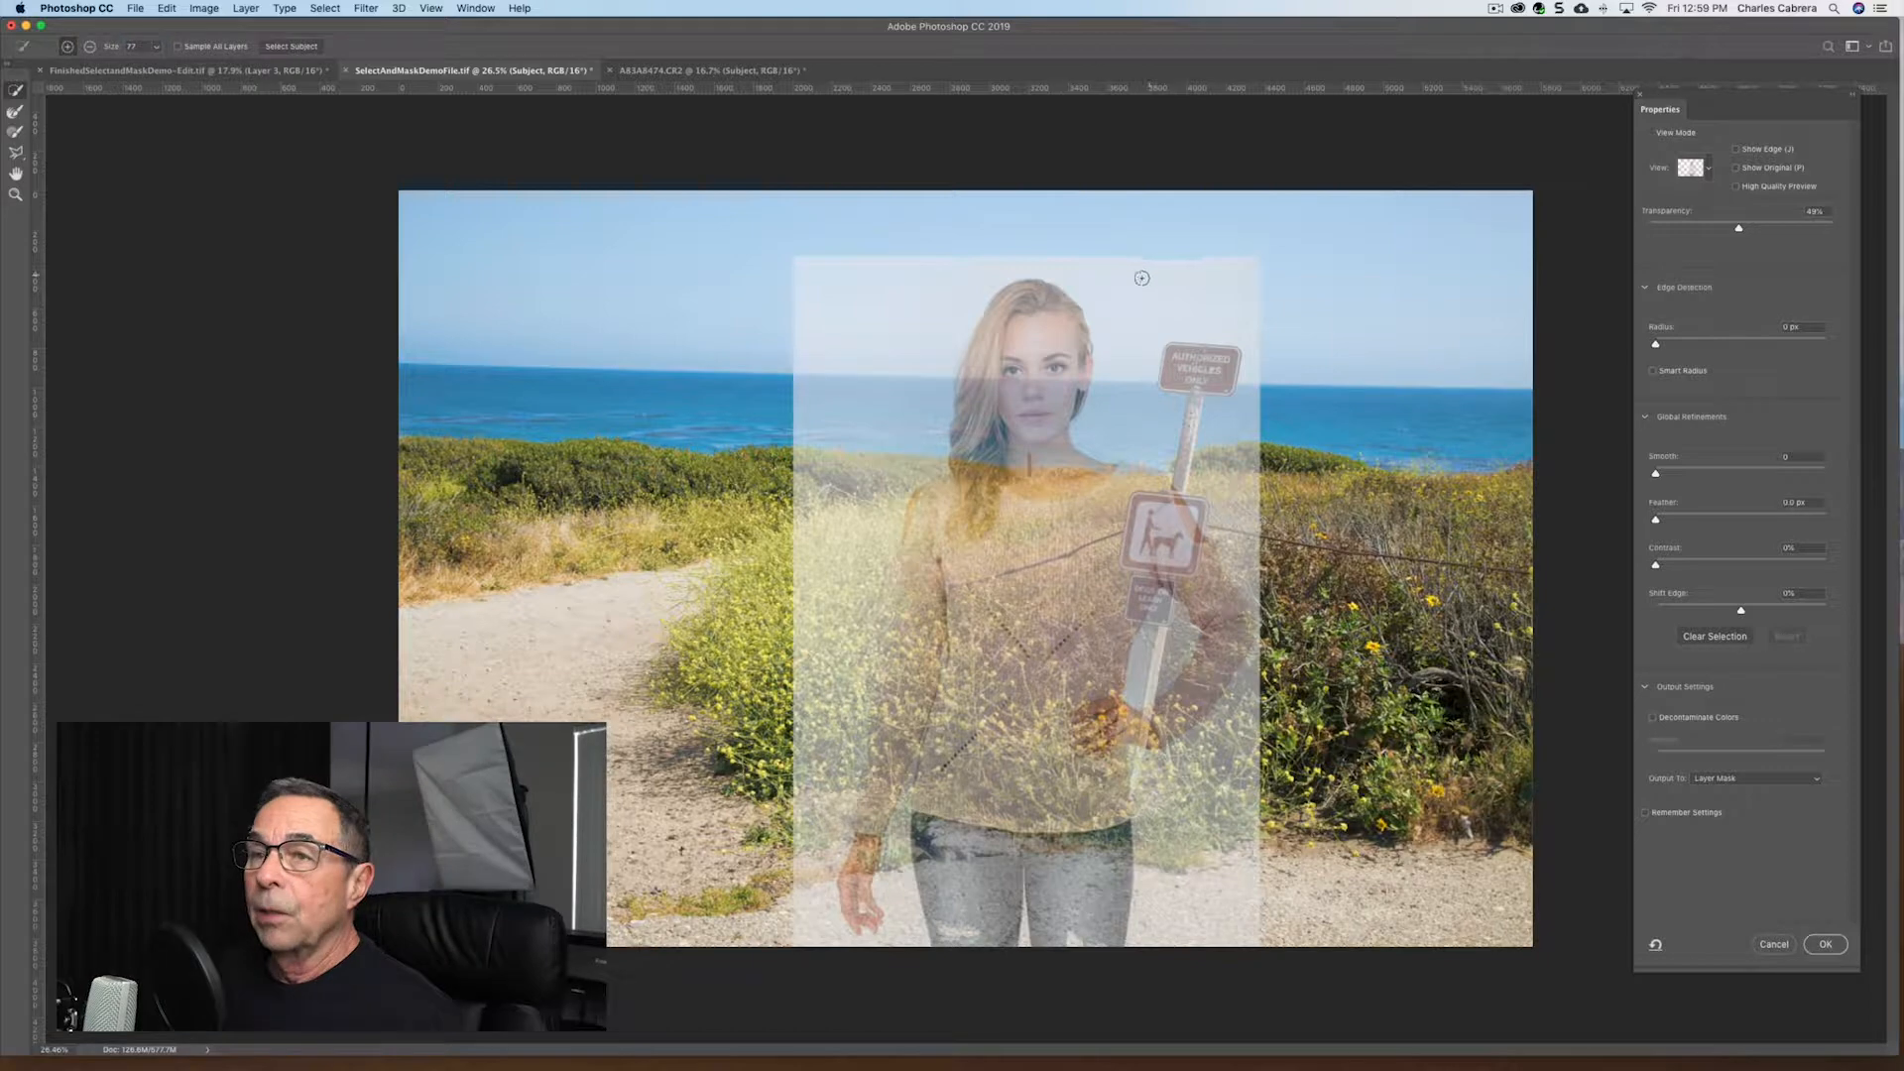
Keep the Onion Skin view and paint a quick selection over the woman's head, sweater, arms, hand and jeans
left_click(1710, 170)
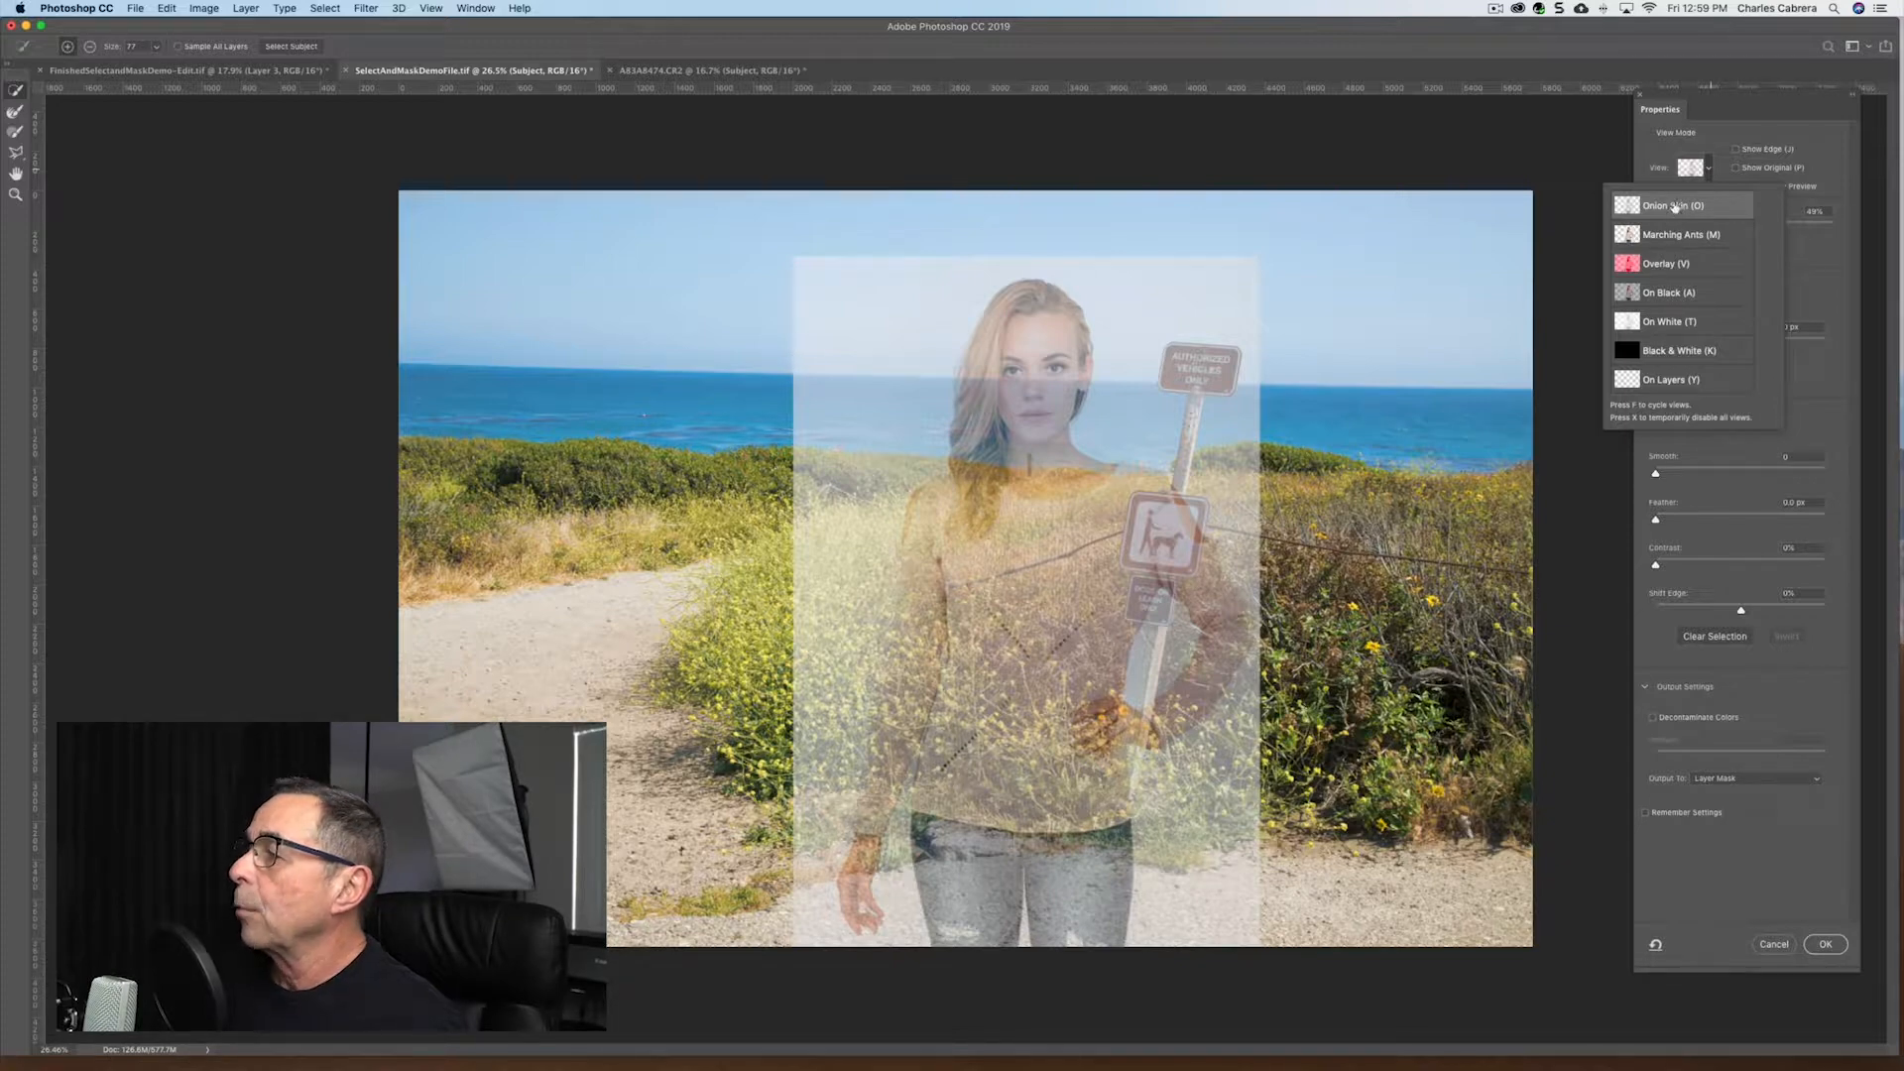
left_click(1663, 161)
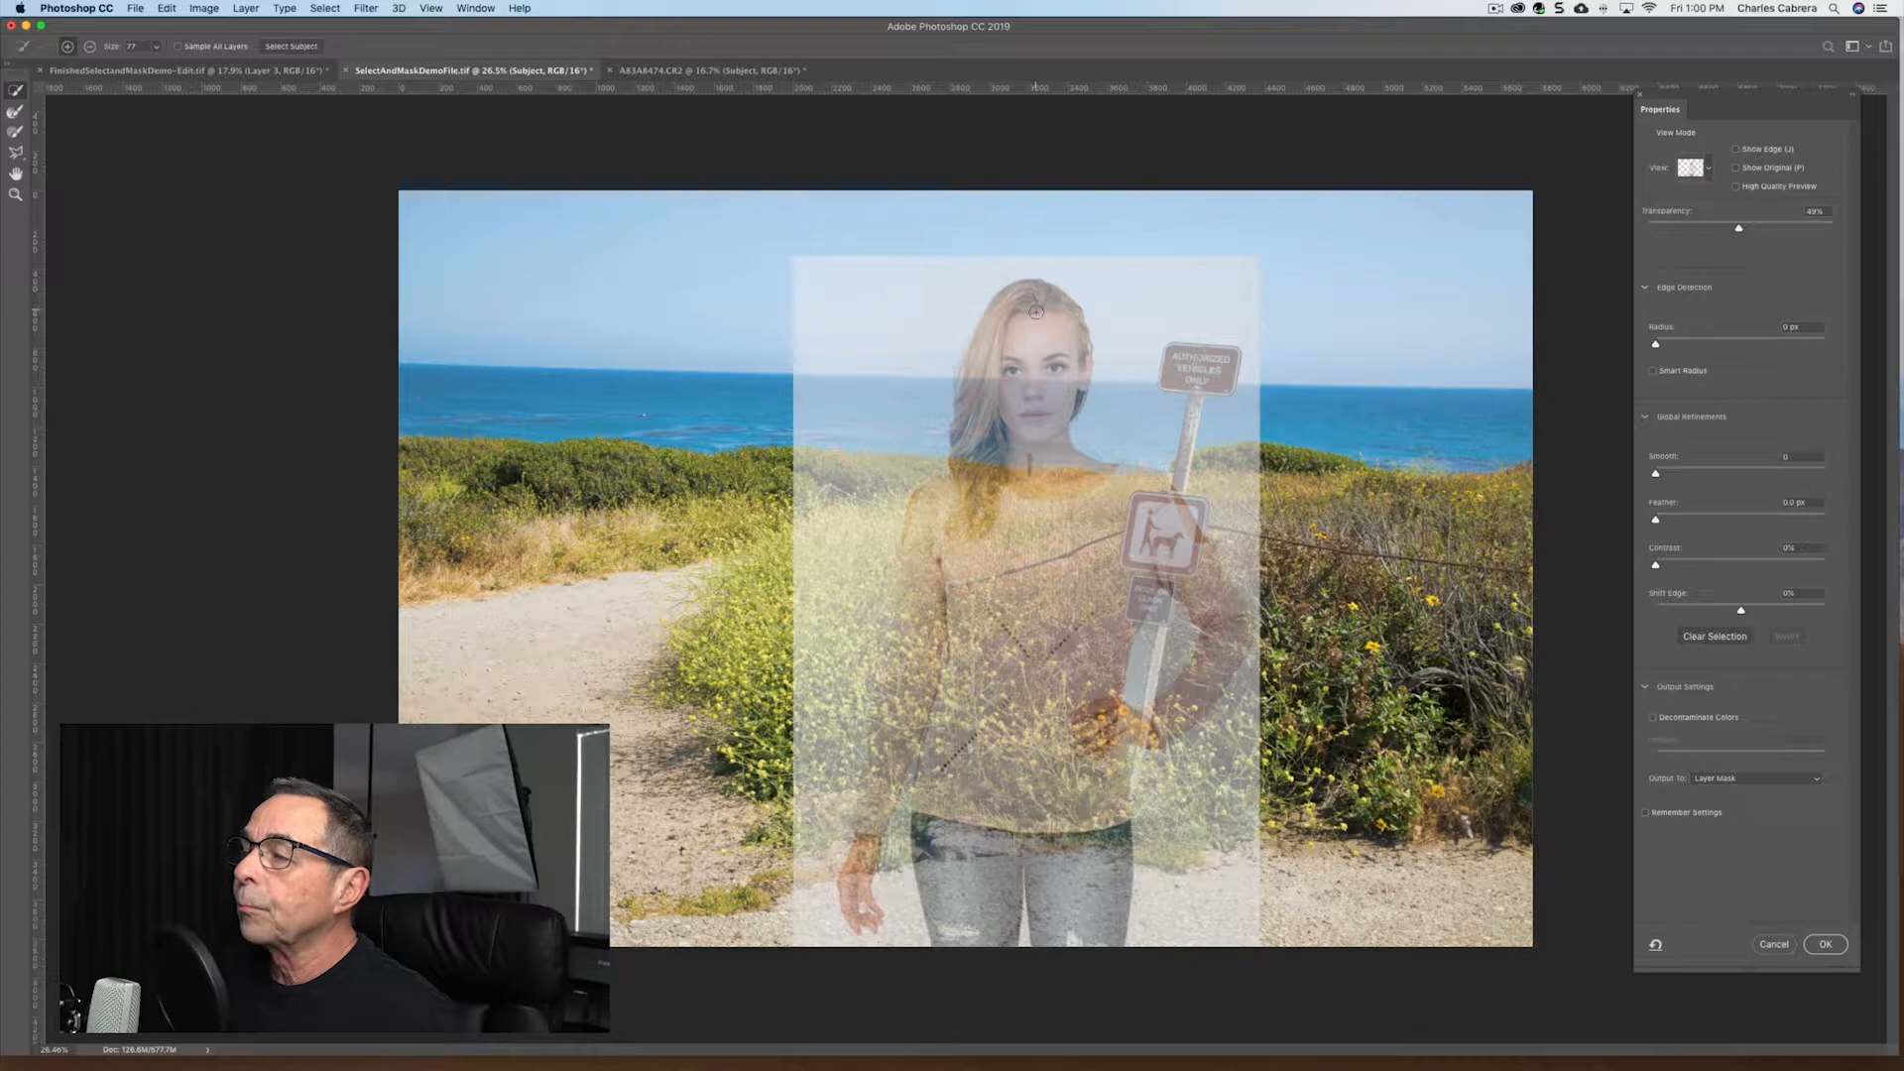
mouse_move(1035, 312)
left_mouse_down()
mouse_move(1021, 491)
mouse_move(1047, 520)
mouse_move(1150, 530)
mouse_move(1199, 586)
mouse_move(1212, 669)
mouse_move(1195, 693)
left_mouse_up()
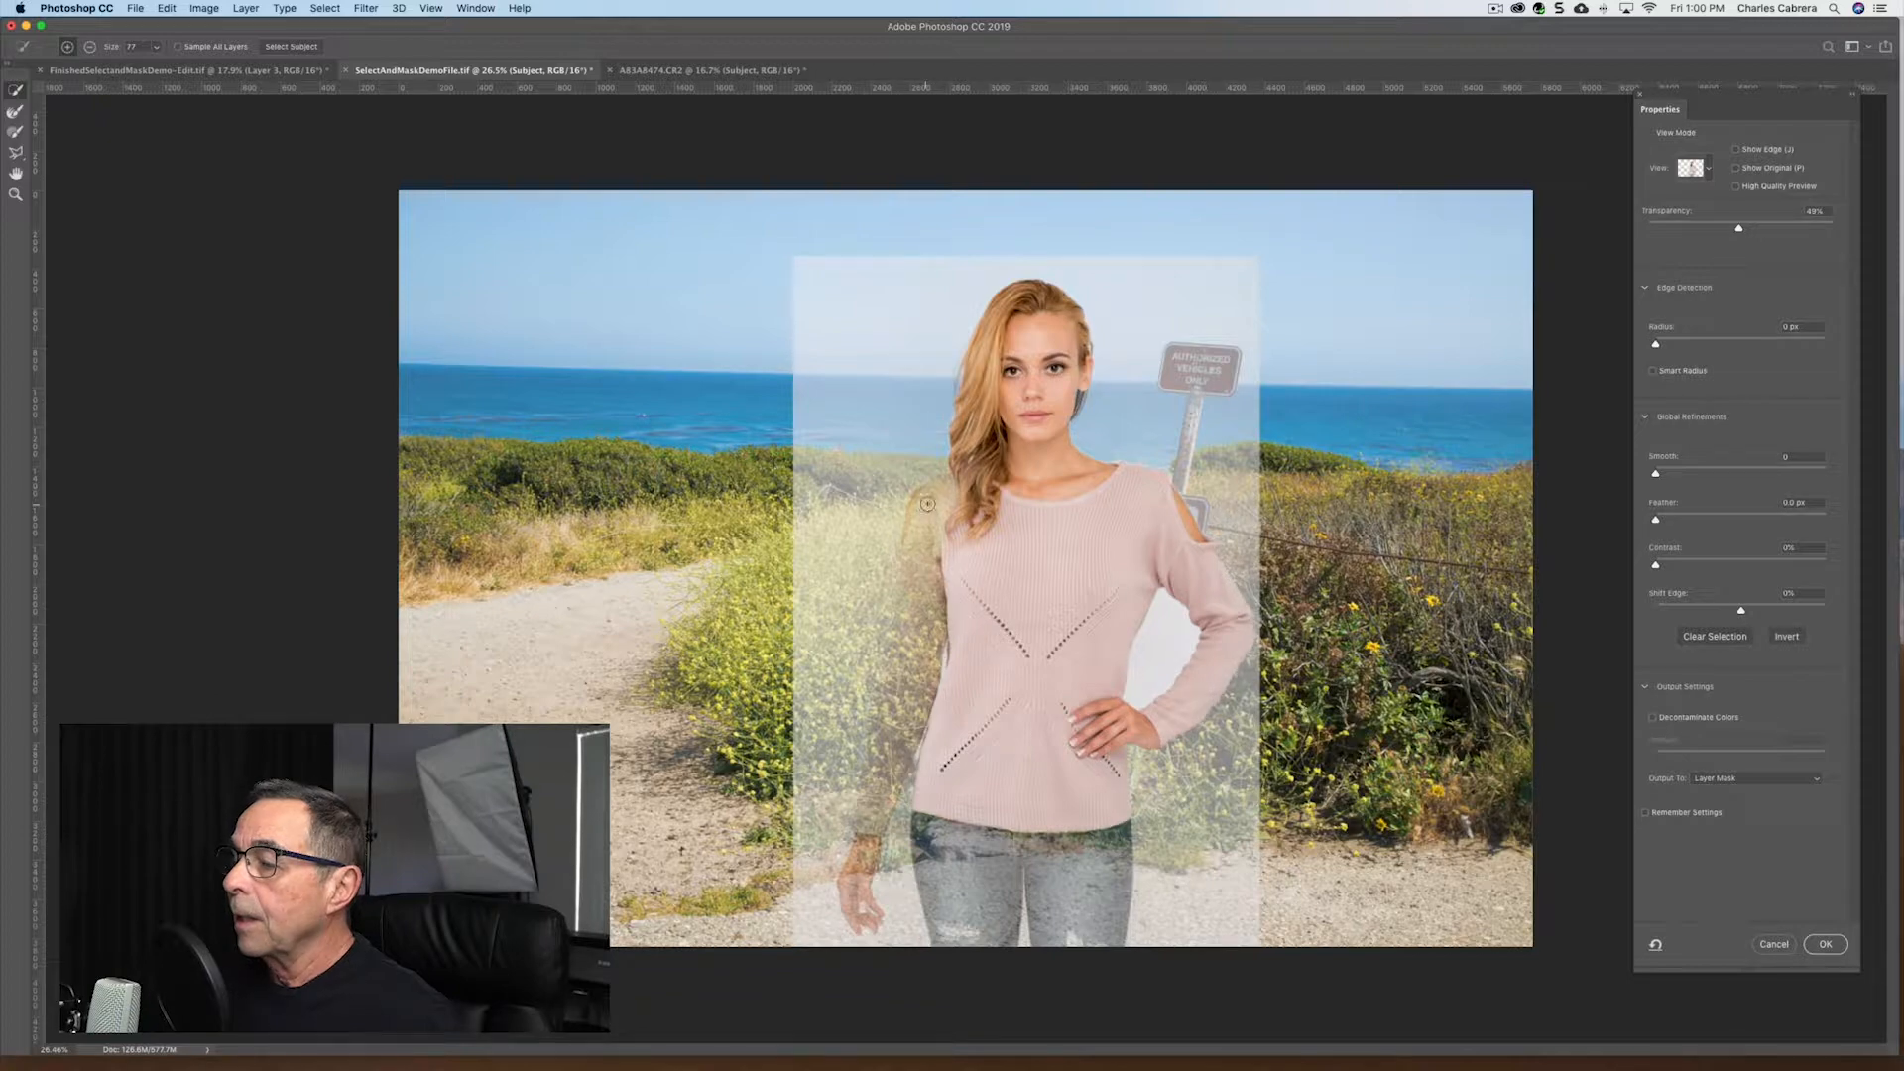
left_click_drag(928, 502, 863, 891)
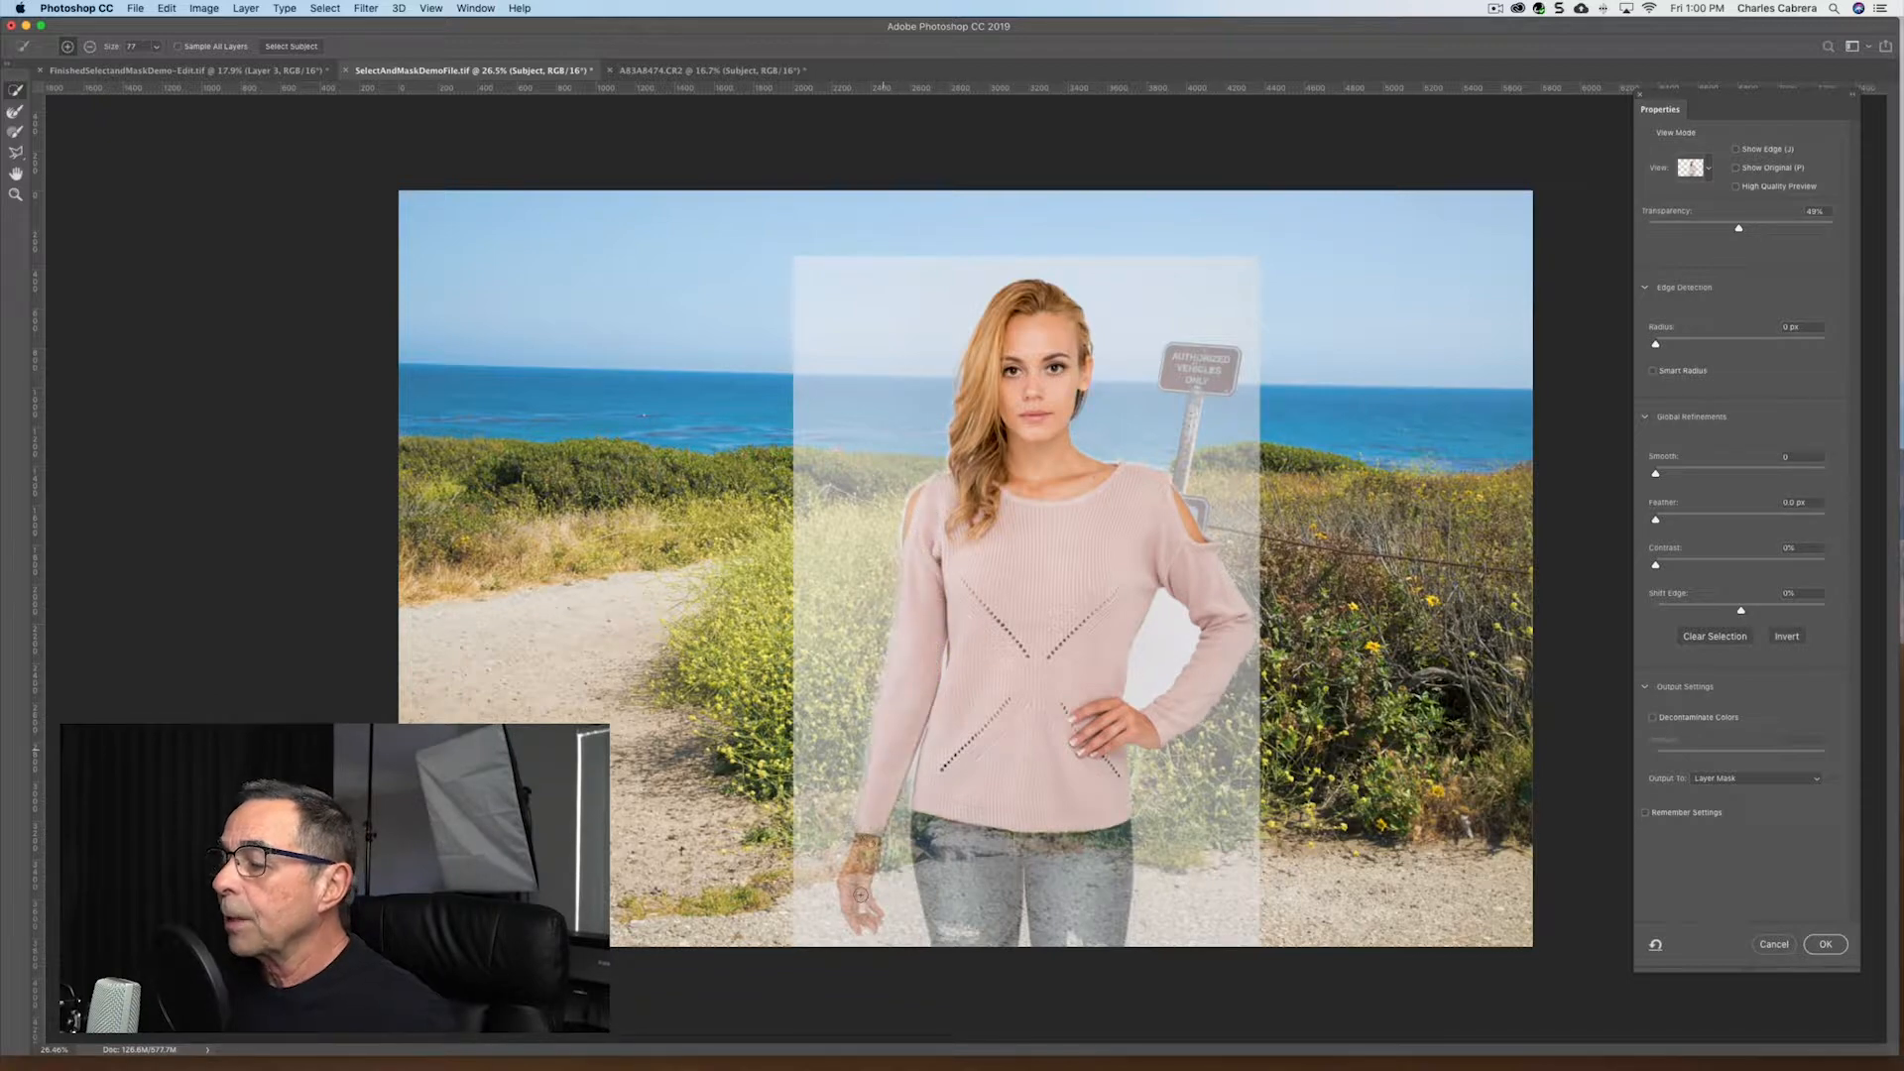
left_click(967, 838)
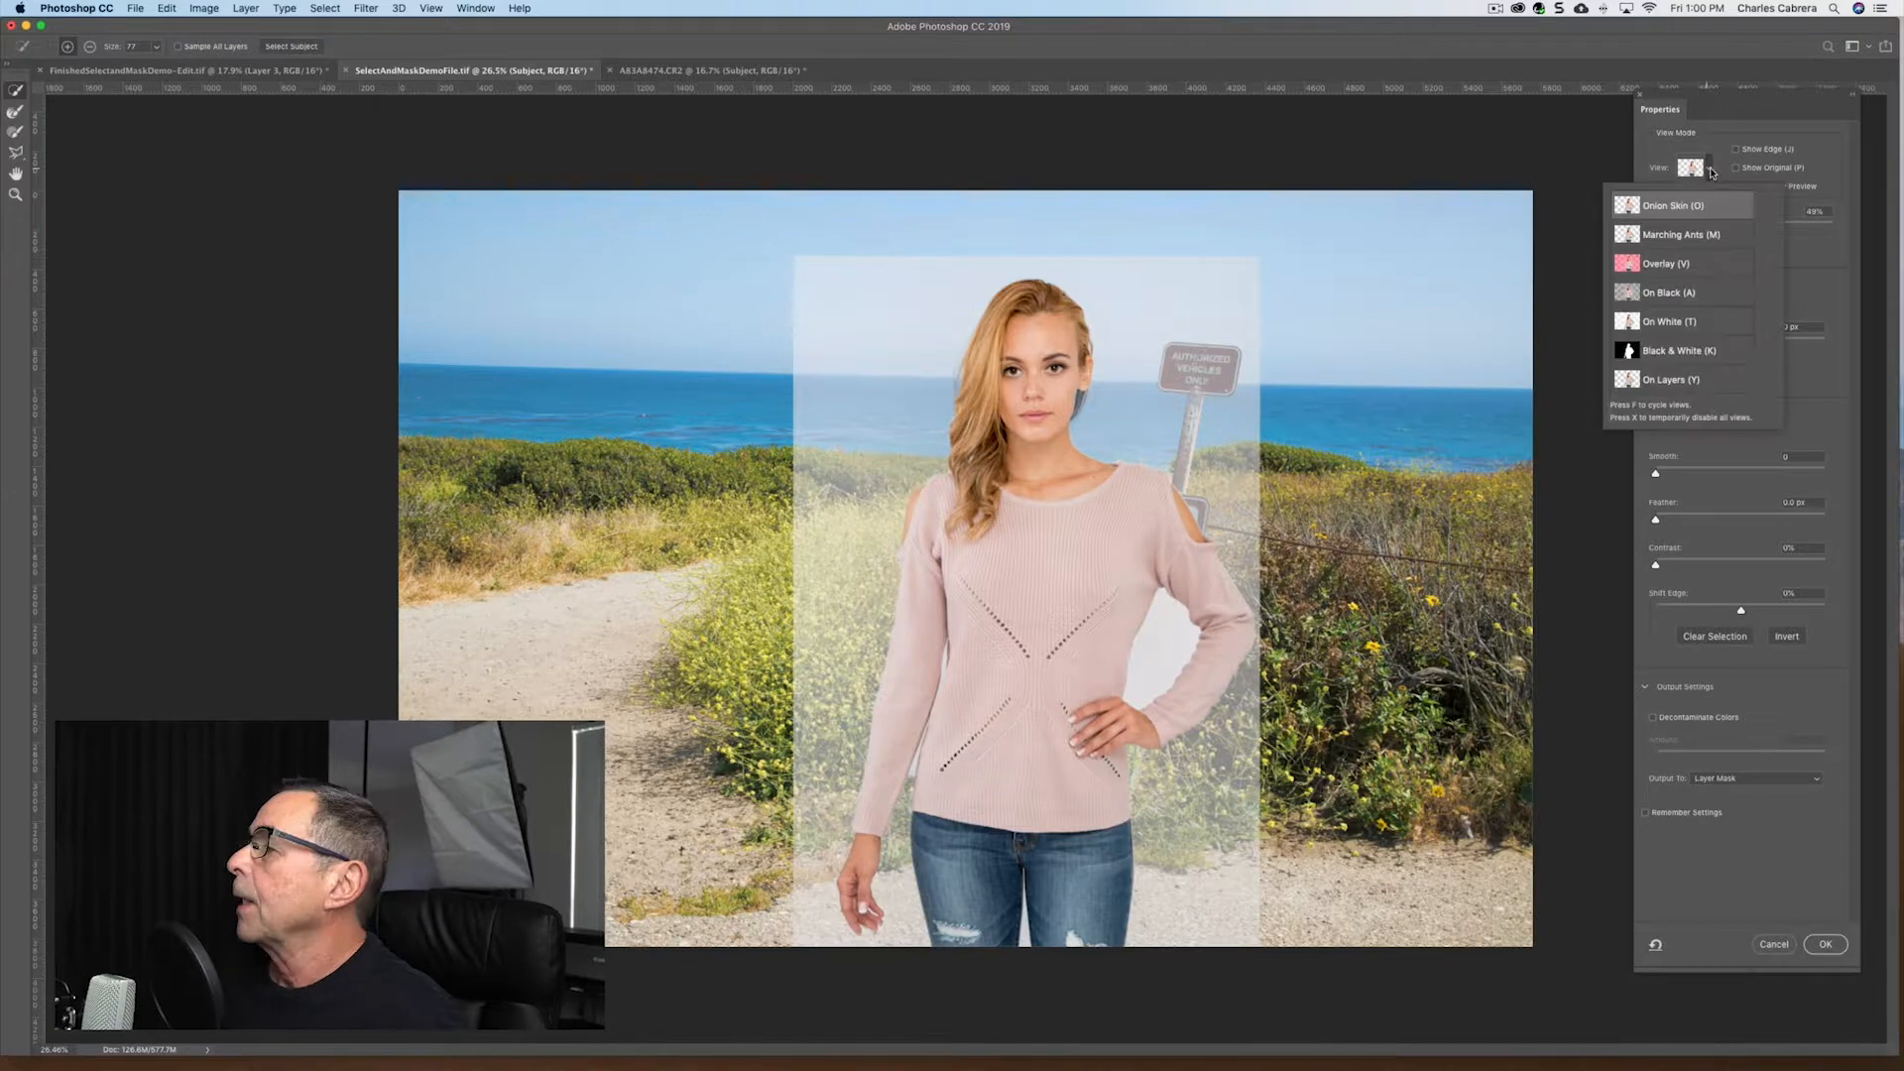
Preview the cutout at 100% and 0% Onion Skin transparency, and set the transparency to about 45%
left_click(1710, 168)
left_click(1725, 139)
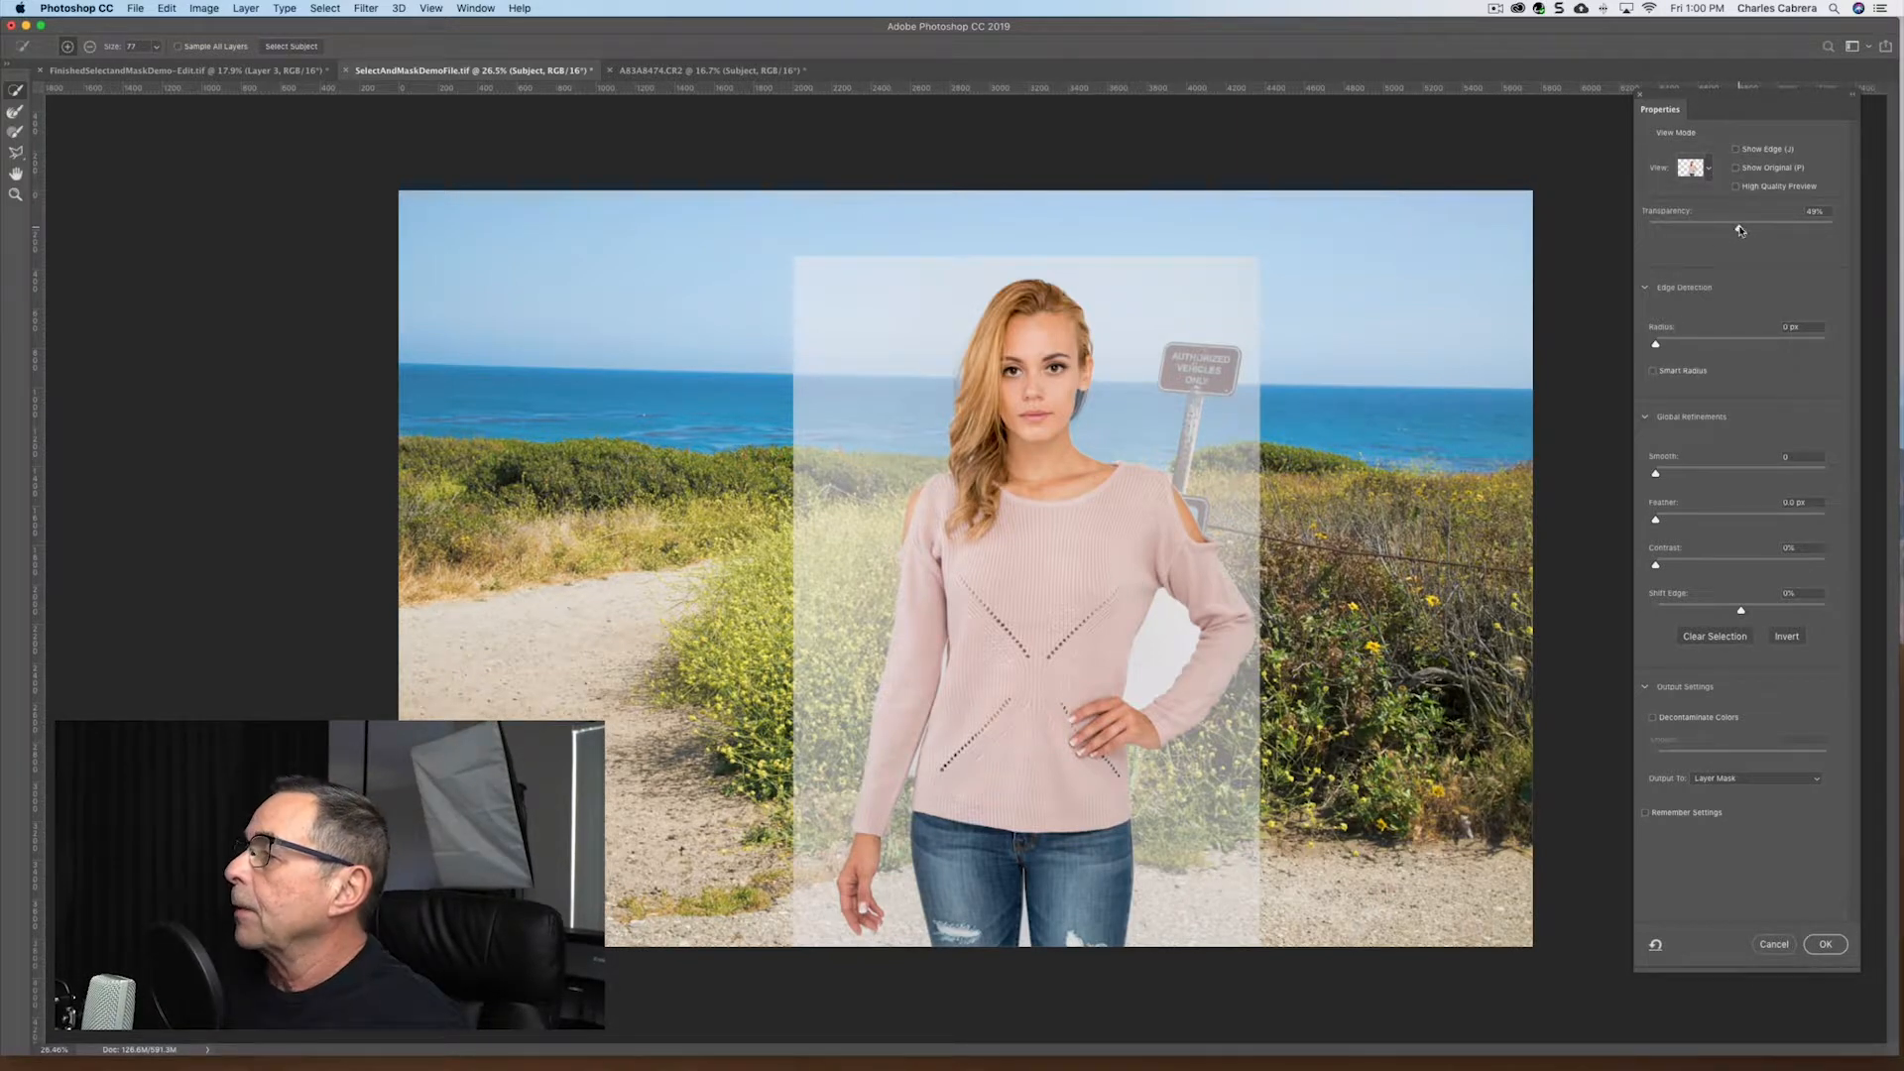
left_click_drag(1740, 230, 1792, 236)
left_click_drag(1793, 232, 1839, 232)
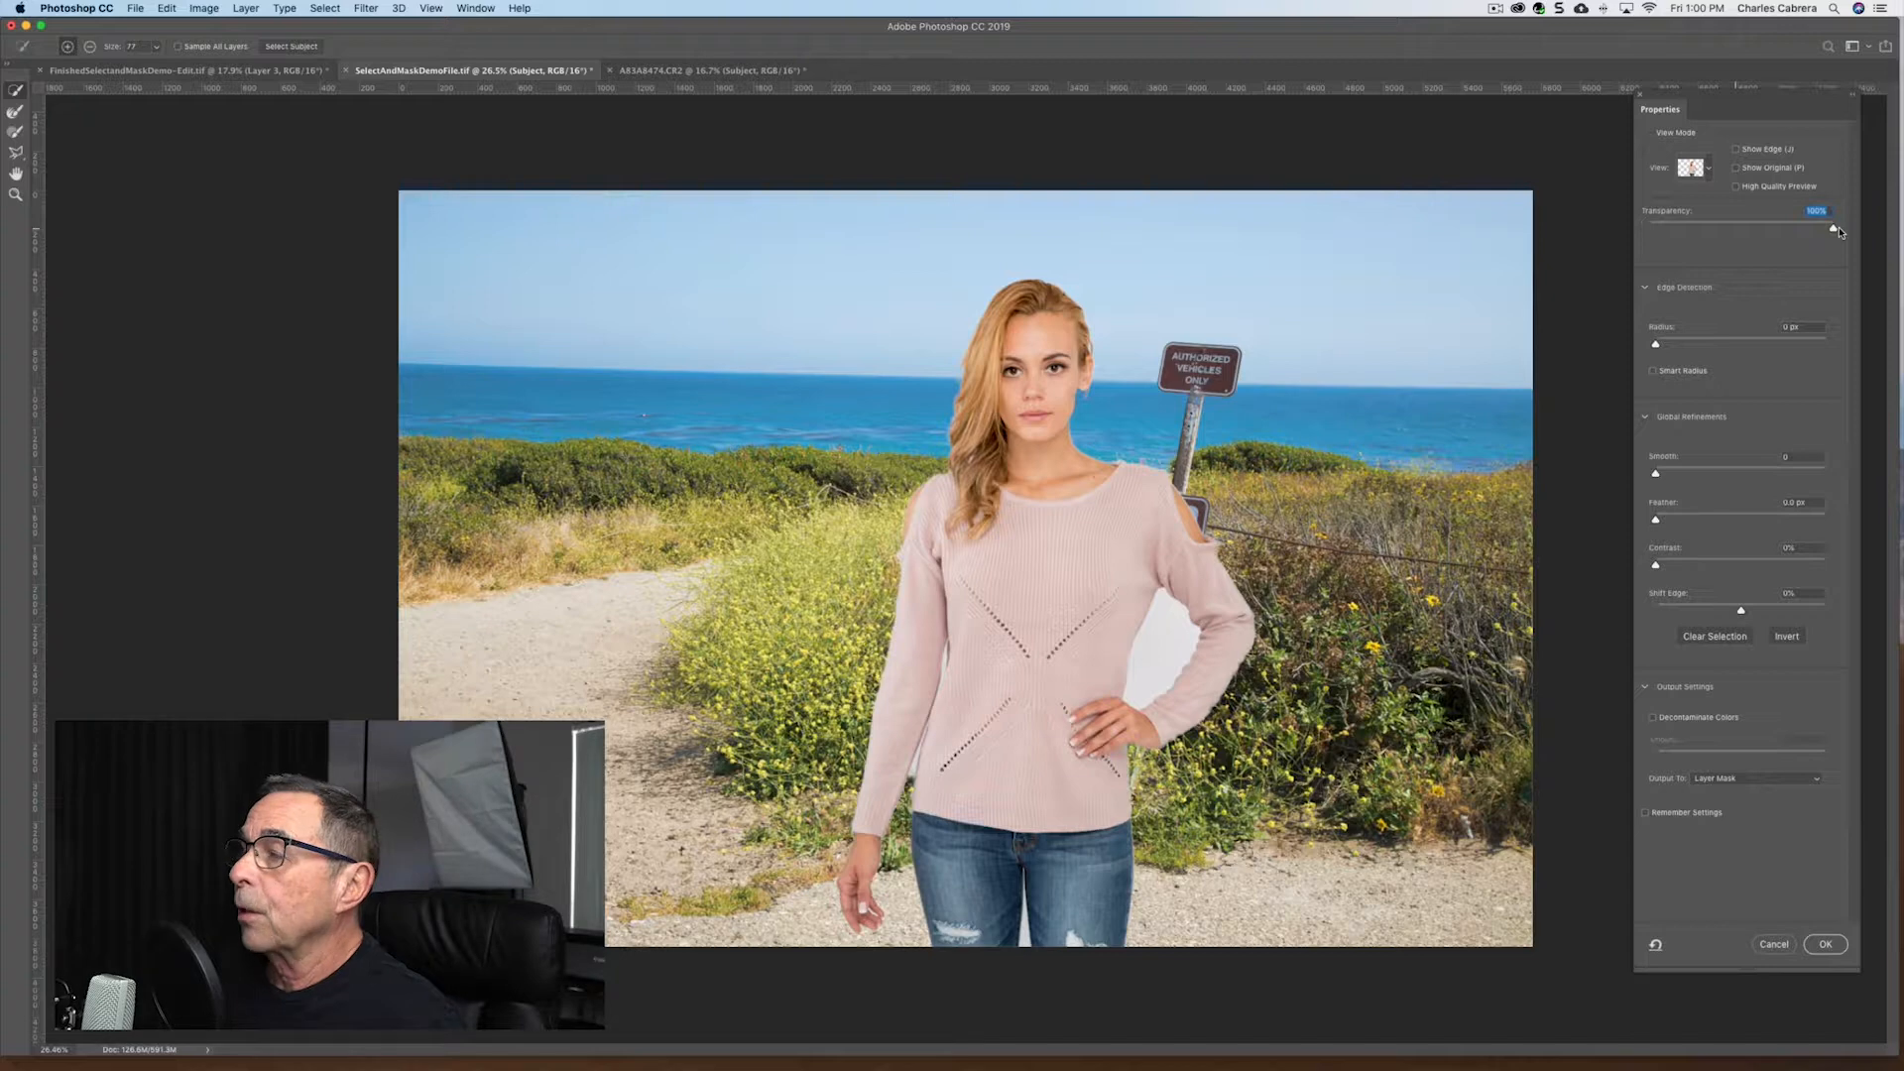
left_click_drag(1796, 232, 1638, 234)
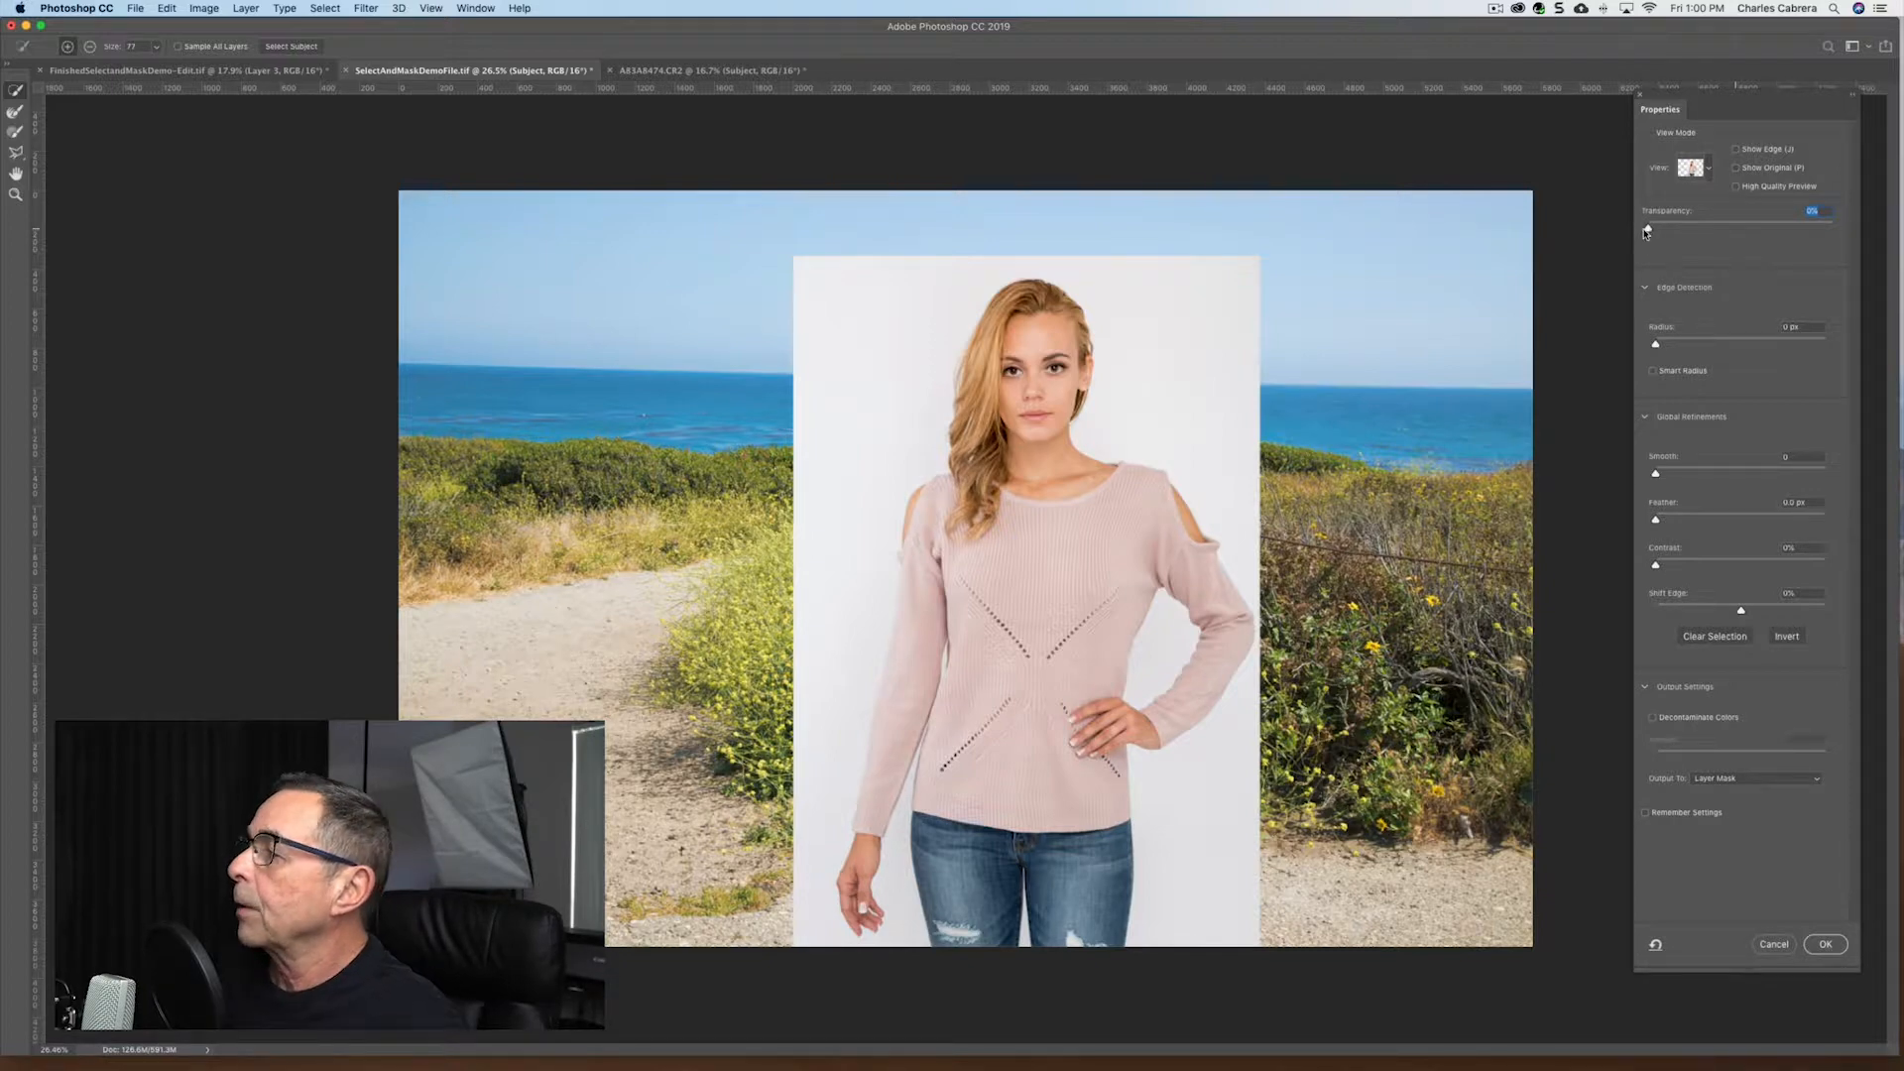
left_click_drag(1650, 232, 1731, 235)
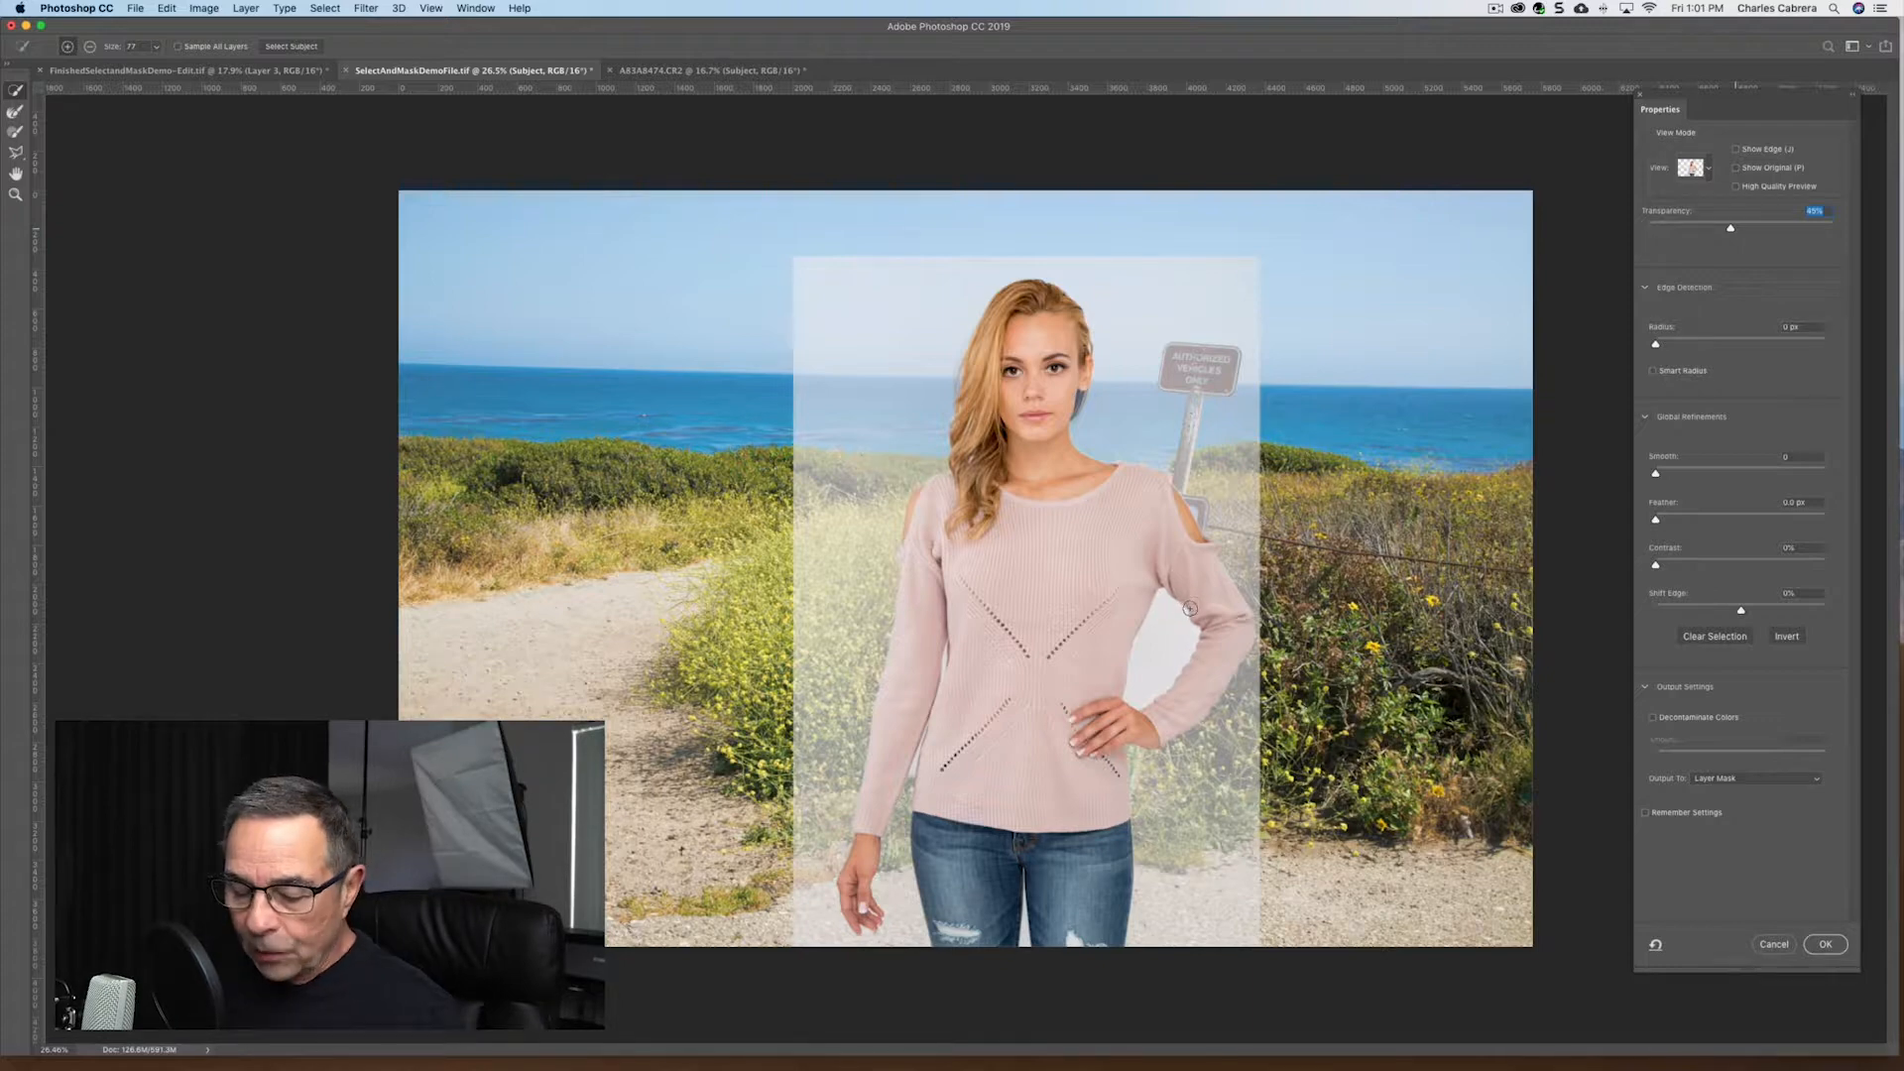
Subtract the background between the woman's bent arm and torso from the quick selection
key("alt")
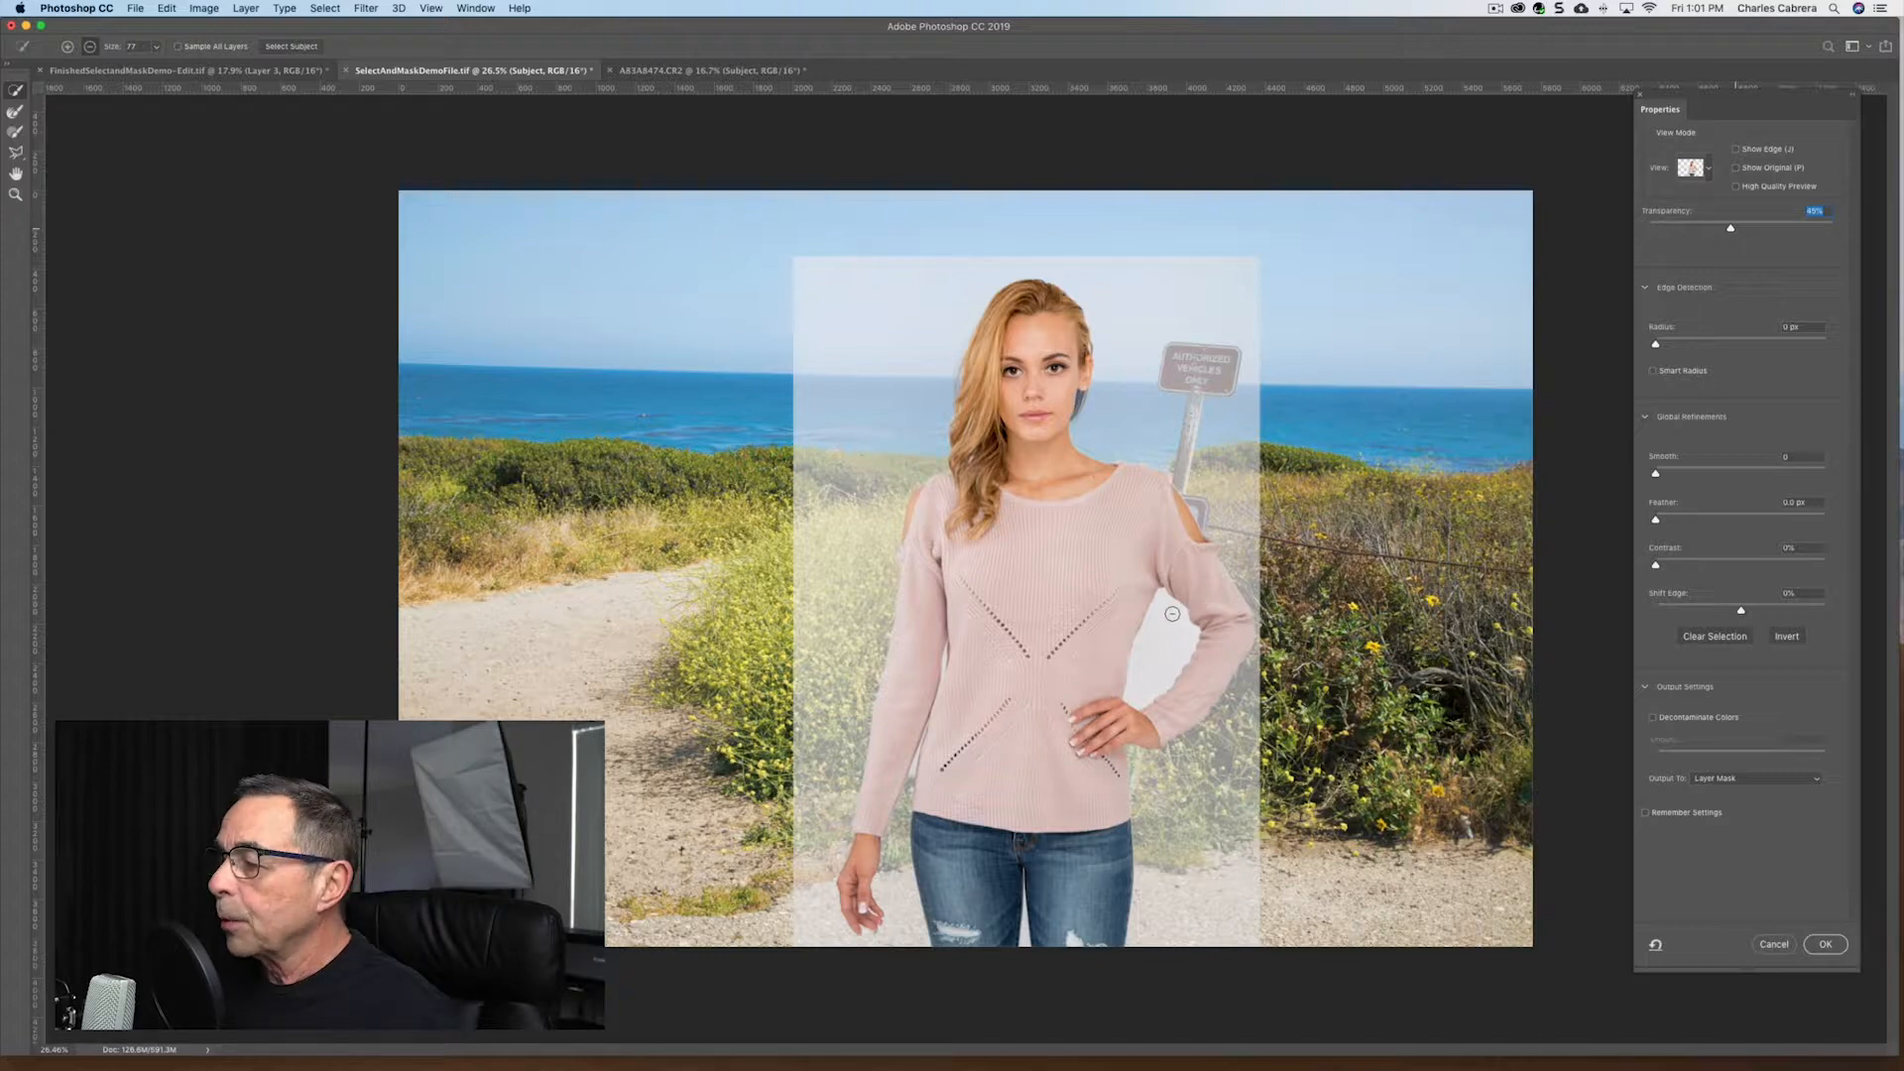
left_click_drag(1173, 614, 1160, 660)
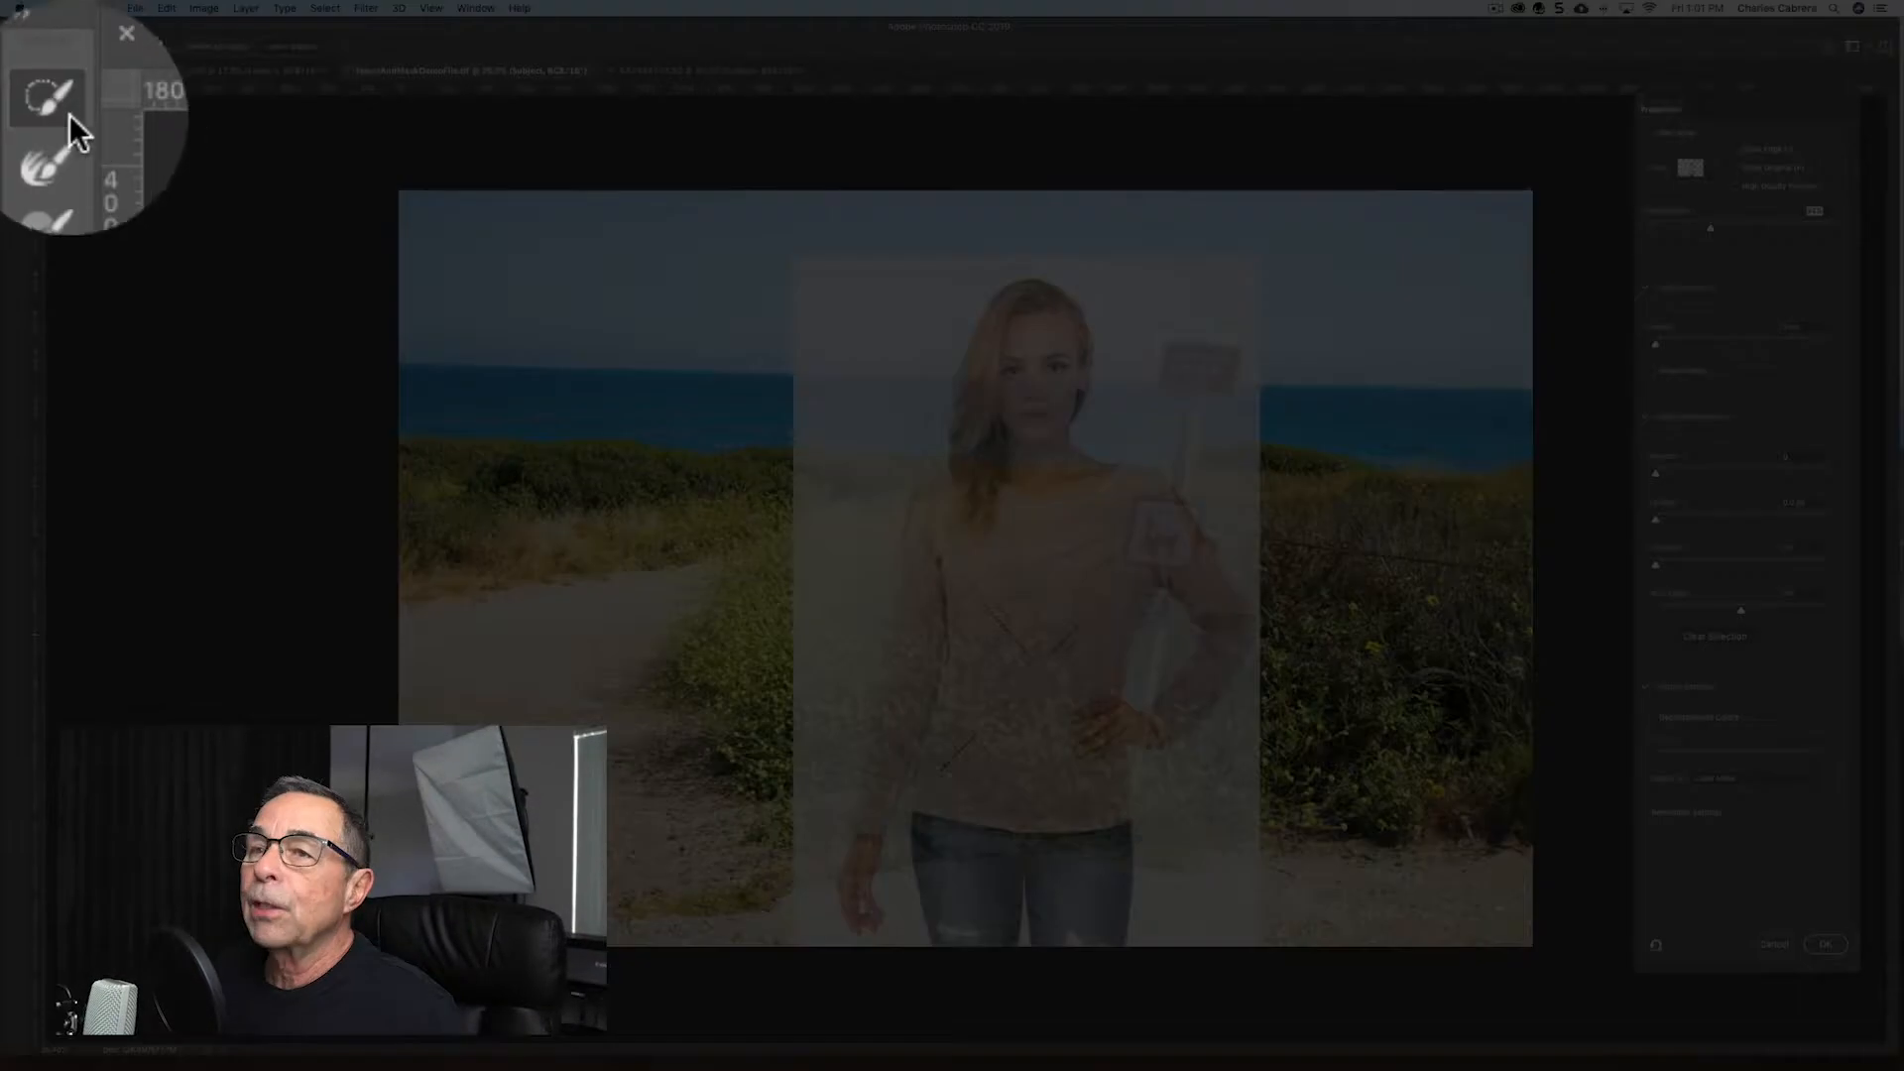
Select the woman with Select Subject and subtract most of the leftover patch between her bent arm and torso using the Lasso tool
left_click(283, 115)
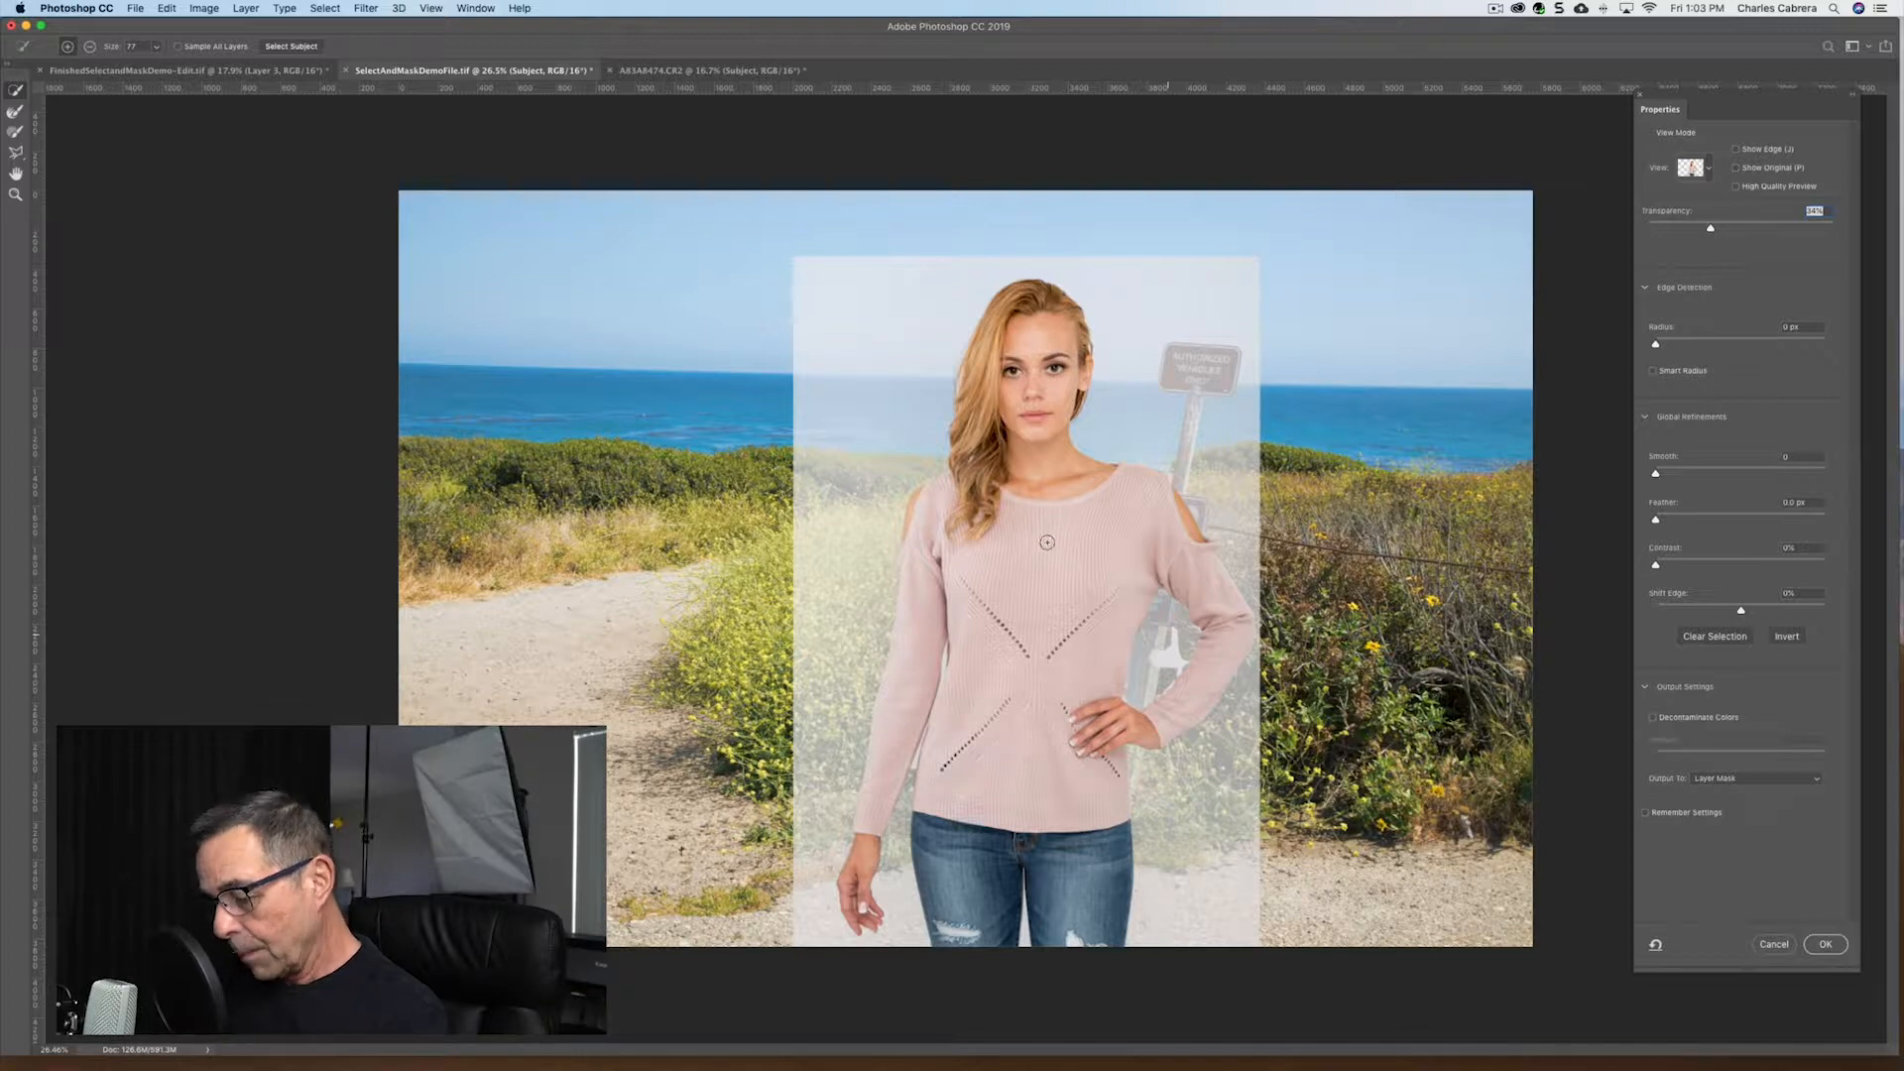
key("super+equal")
key("super+equal")
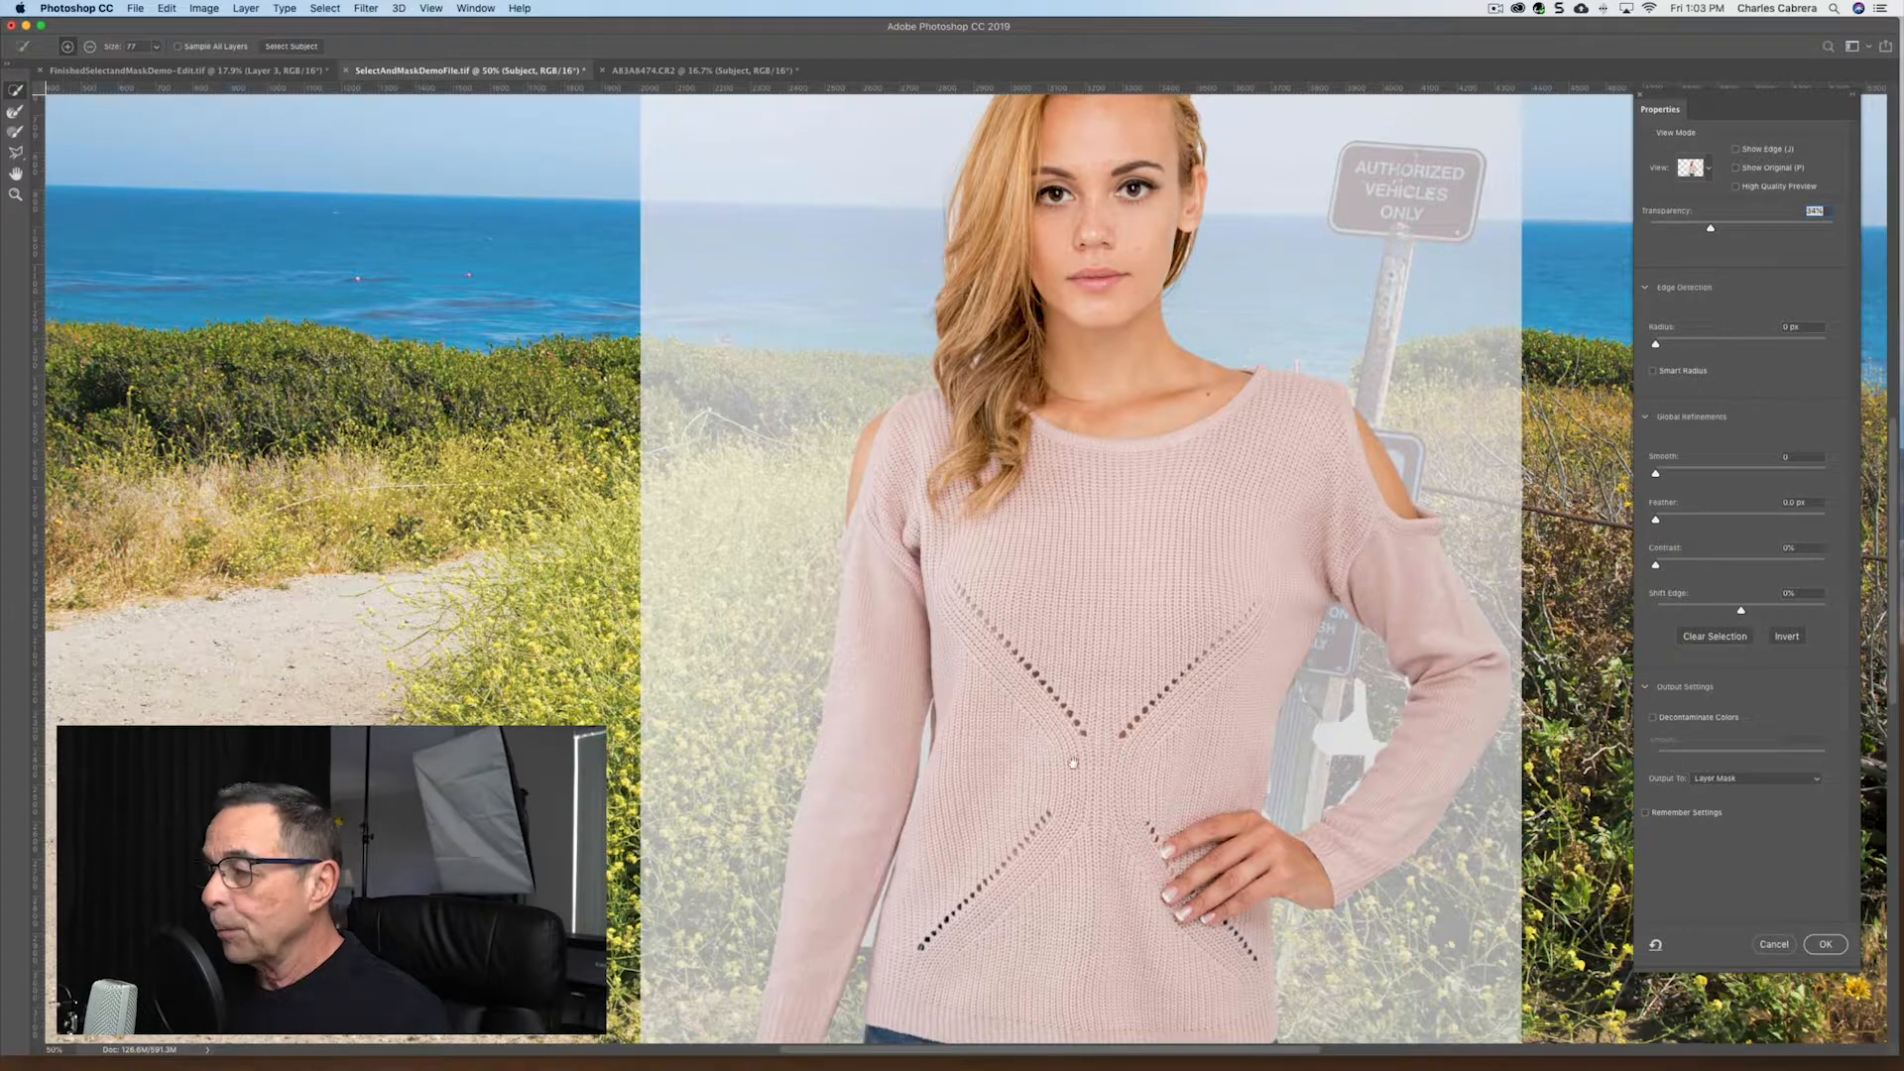
scroll(1058, 645, "down", 10)
scroll(1001, 608, "up", 5)
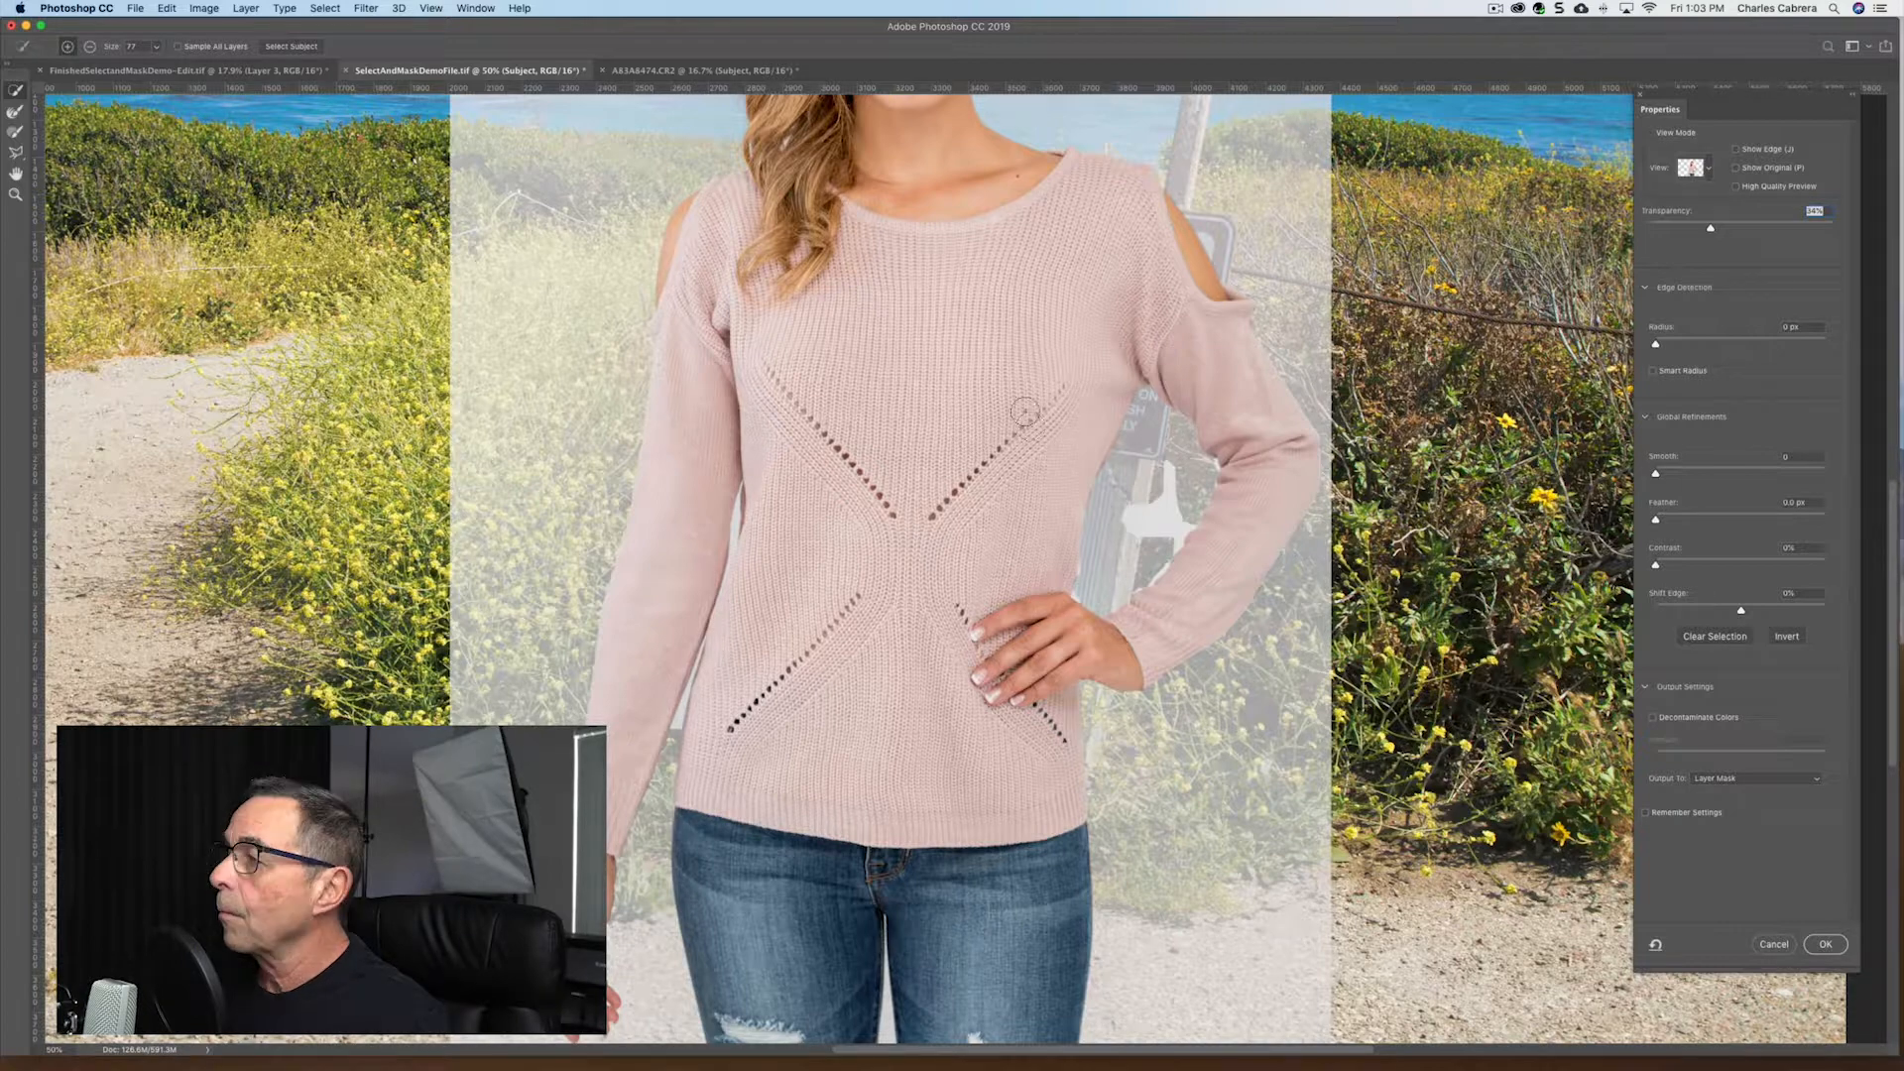
left_click(15, 155)
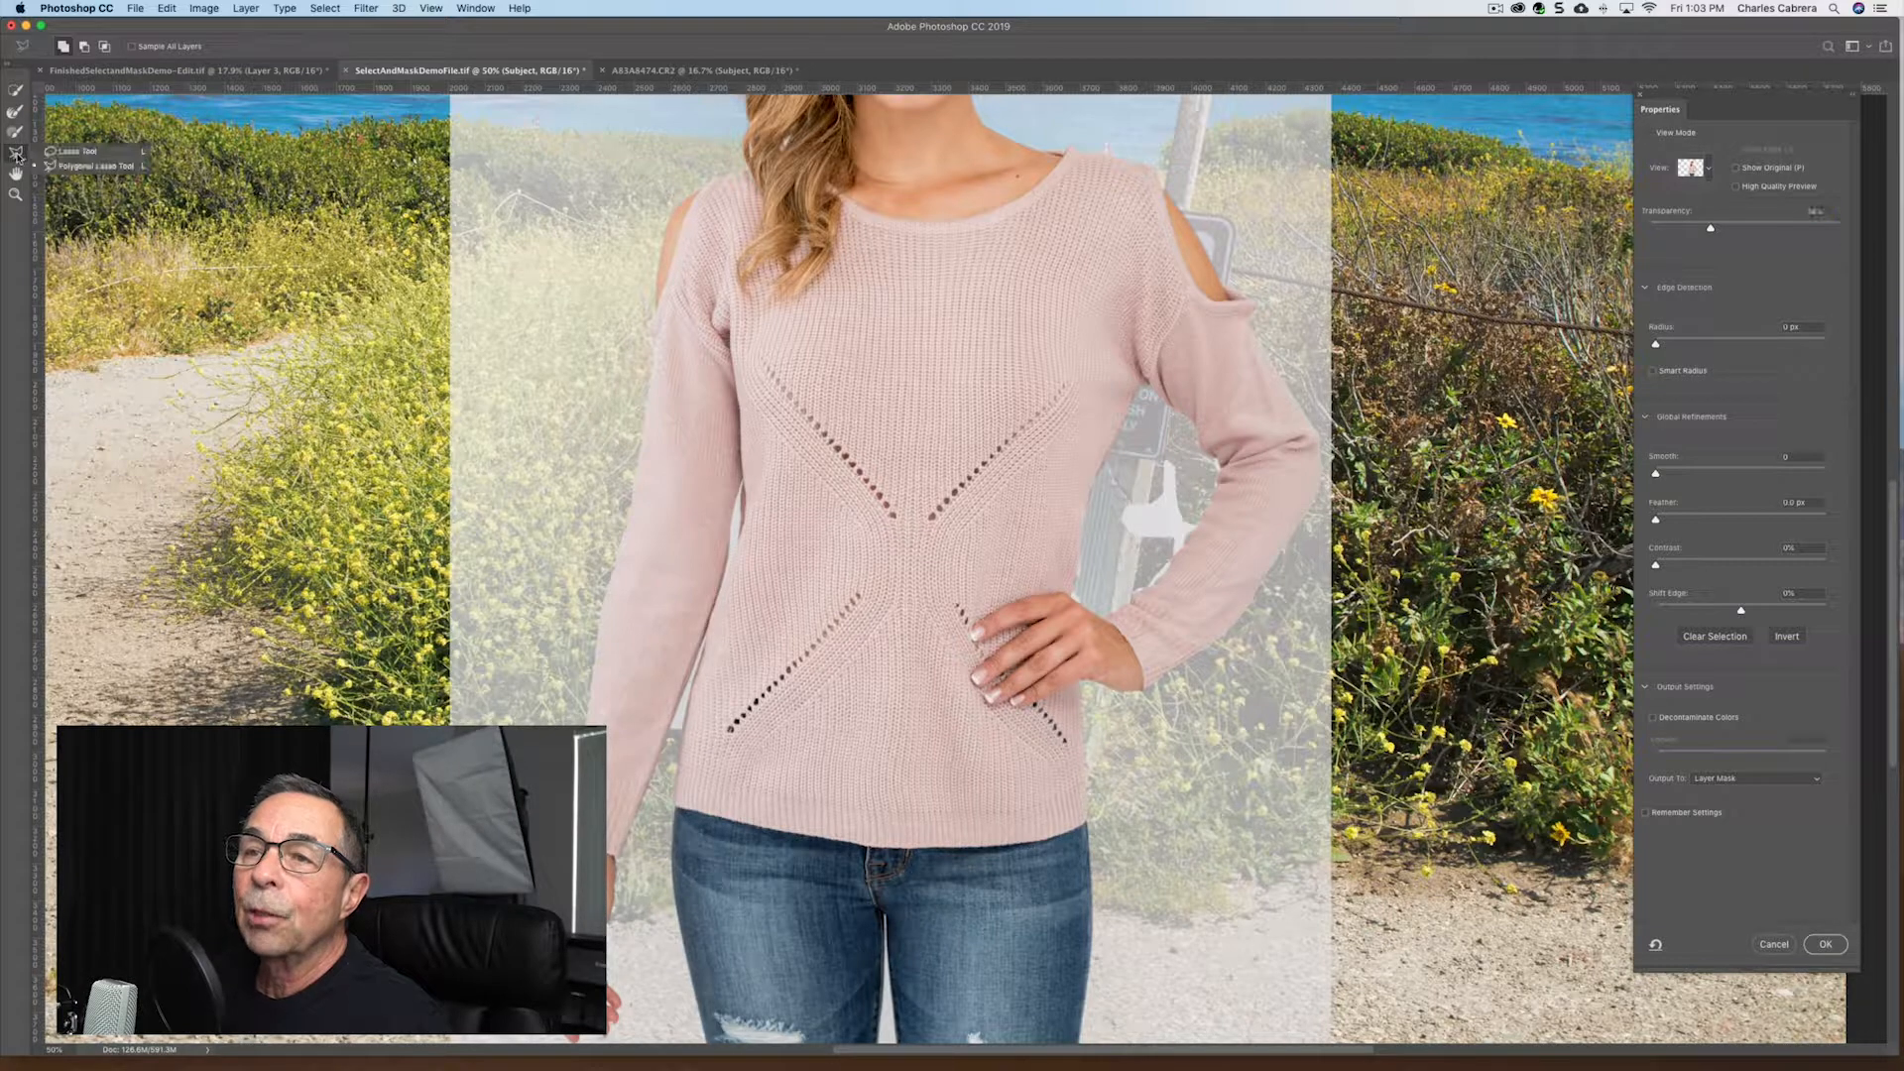
left_click(74, 150)
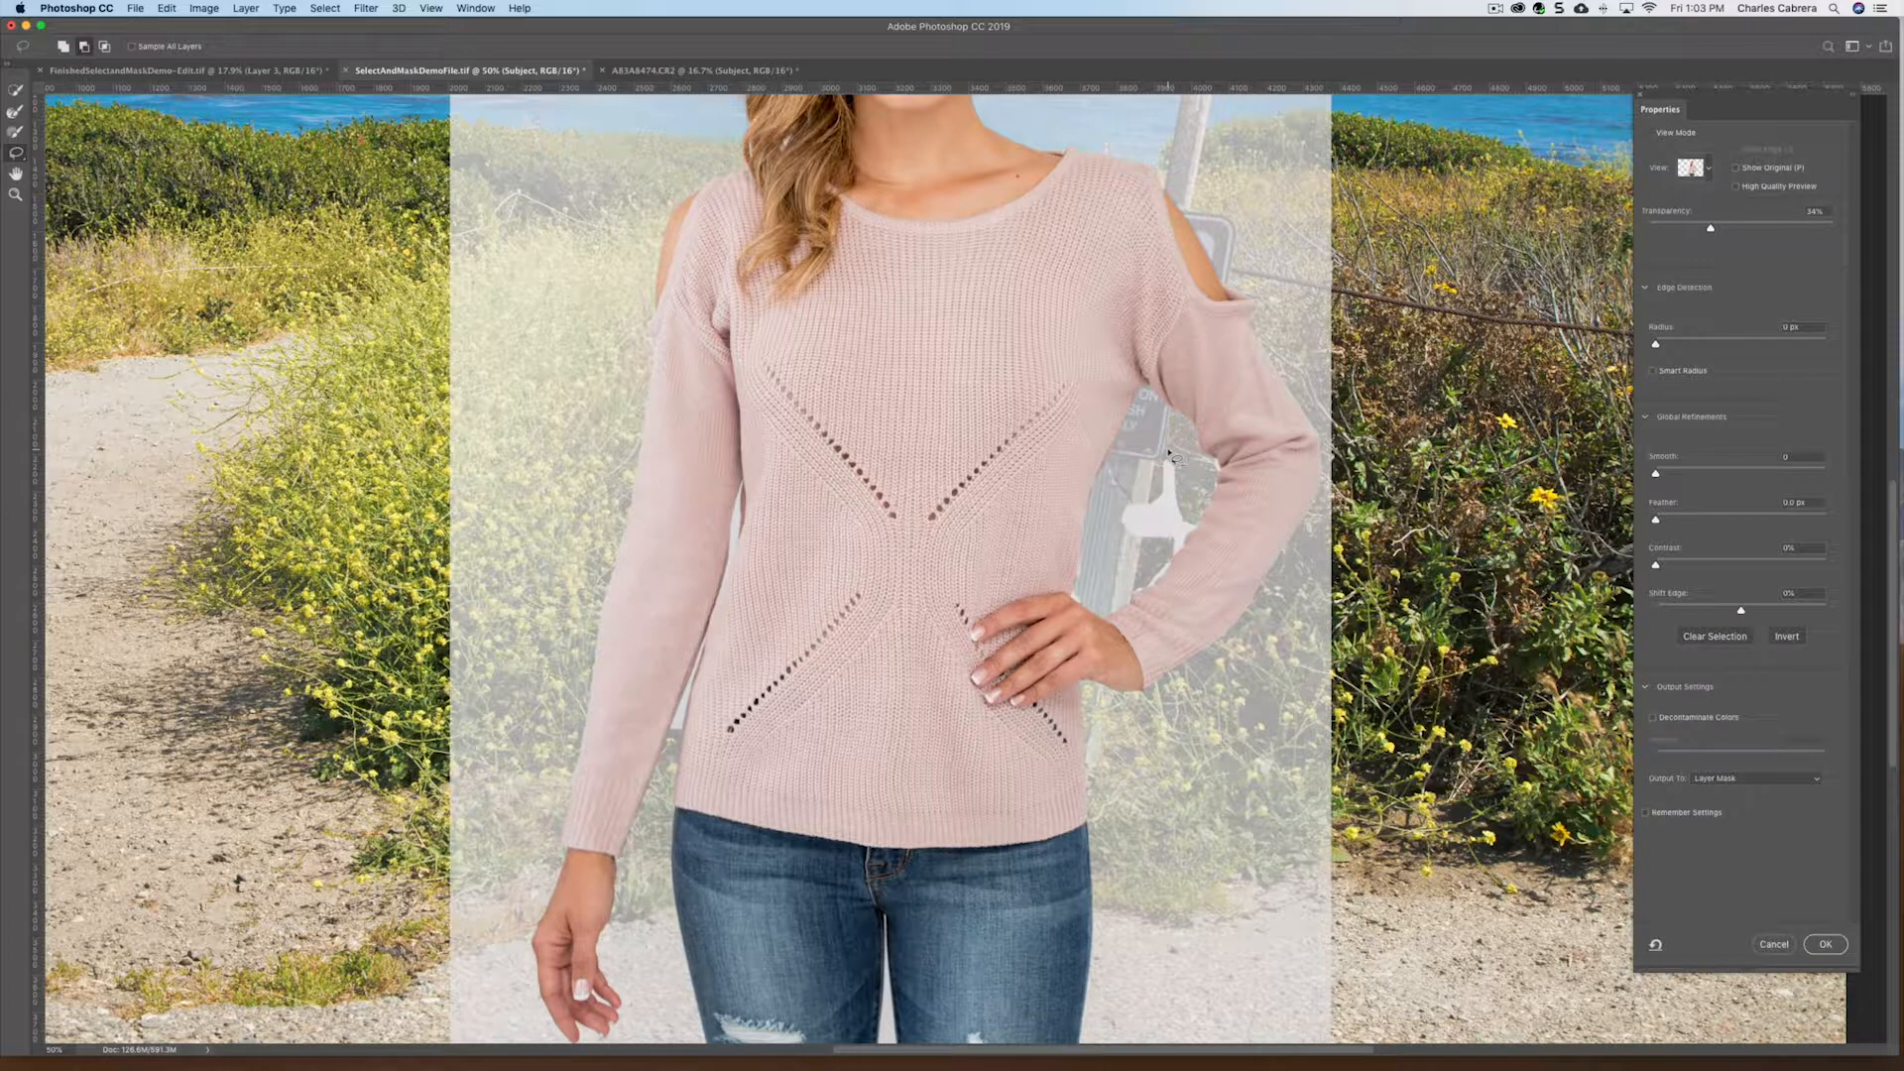
mouse_move(1168, 454)
left_mouse_down()
mouse_move(1115, 518)
mouse_move(1125, 552)
mouse_move(1178, 549)
mouse_move(1188, 528)
mouse_move(1193, 474)
mouse_move(1166, 456)
left_mouse_up()
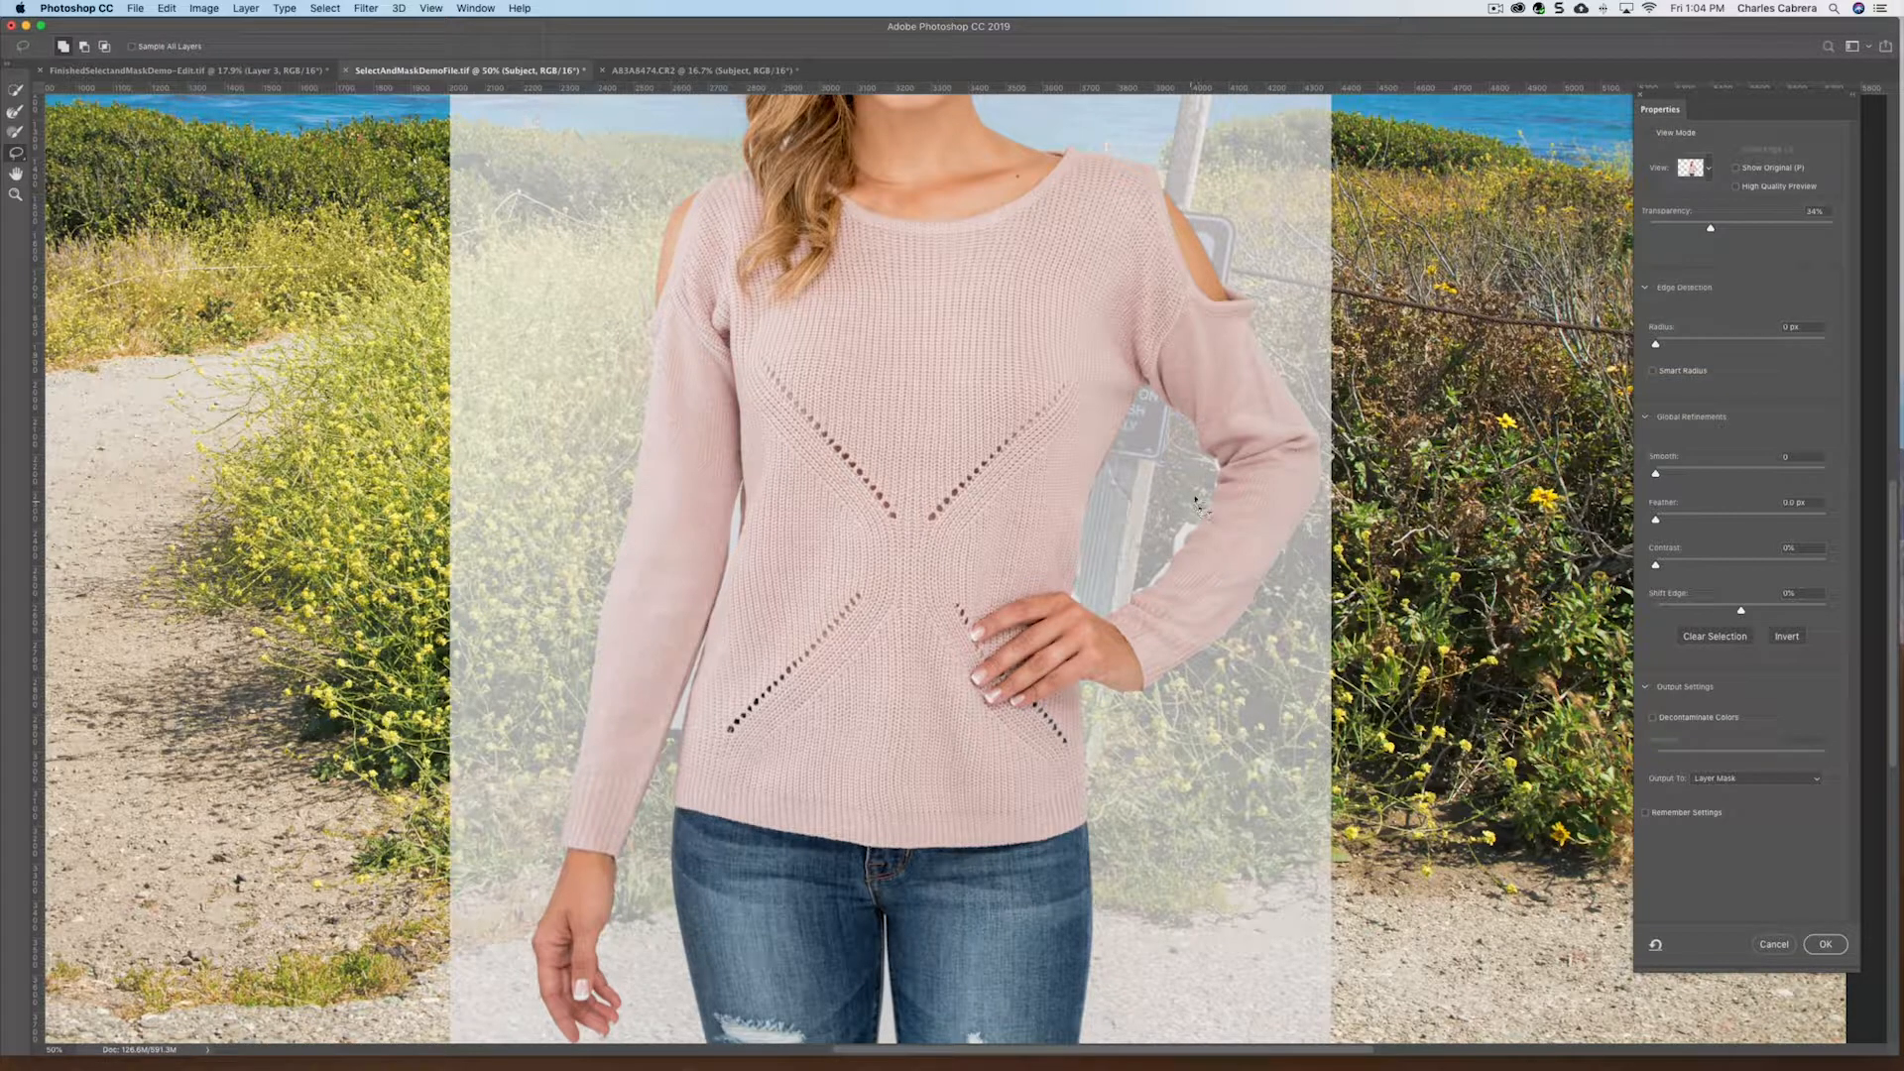
key("alt")
Brush away the remaining bit of background along the inner edge of the bent arm's sleeve, using the Brush tool in subtract mode
left_click(15, 131)
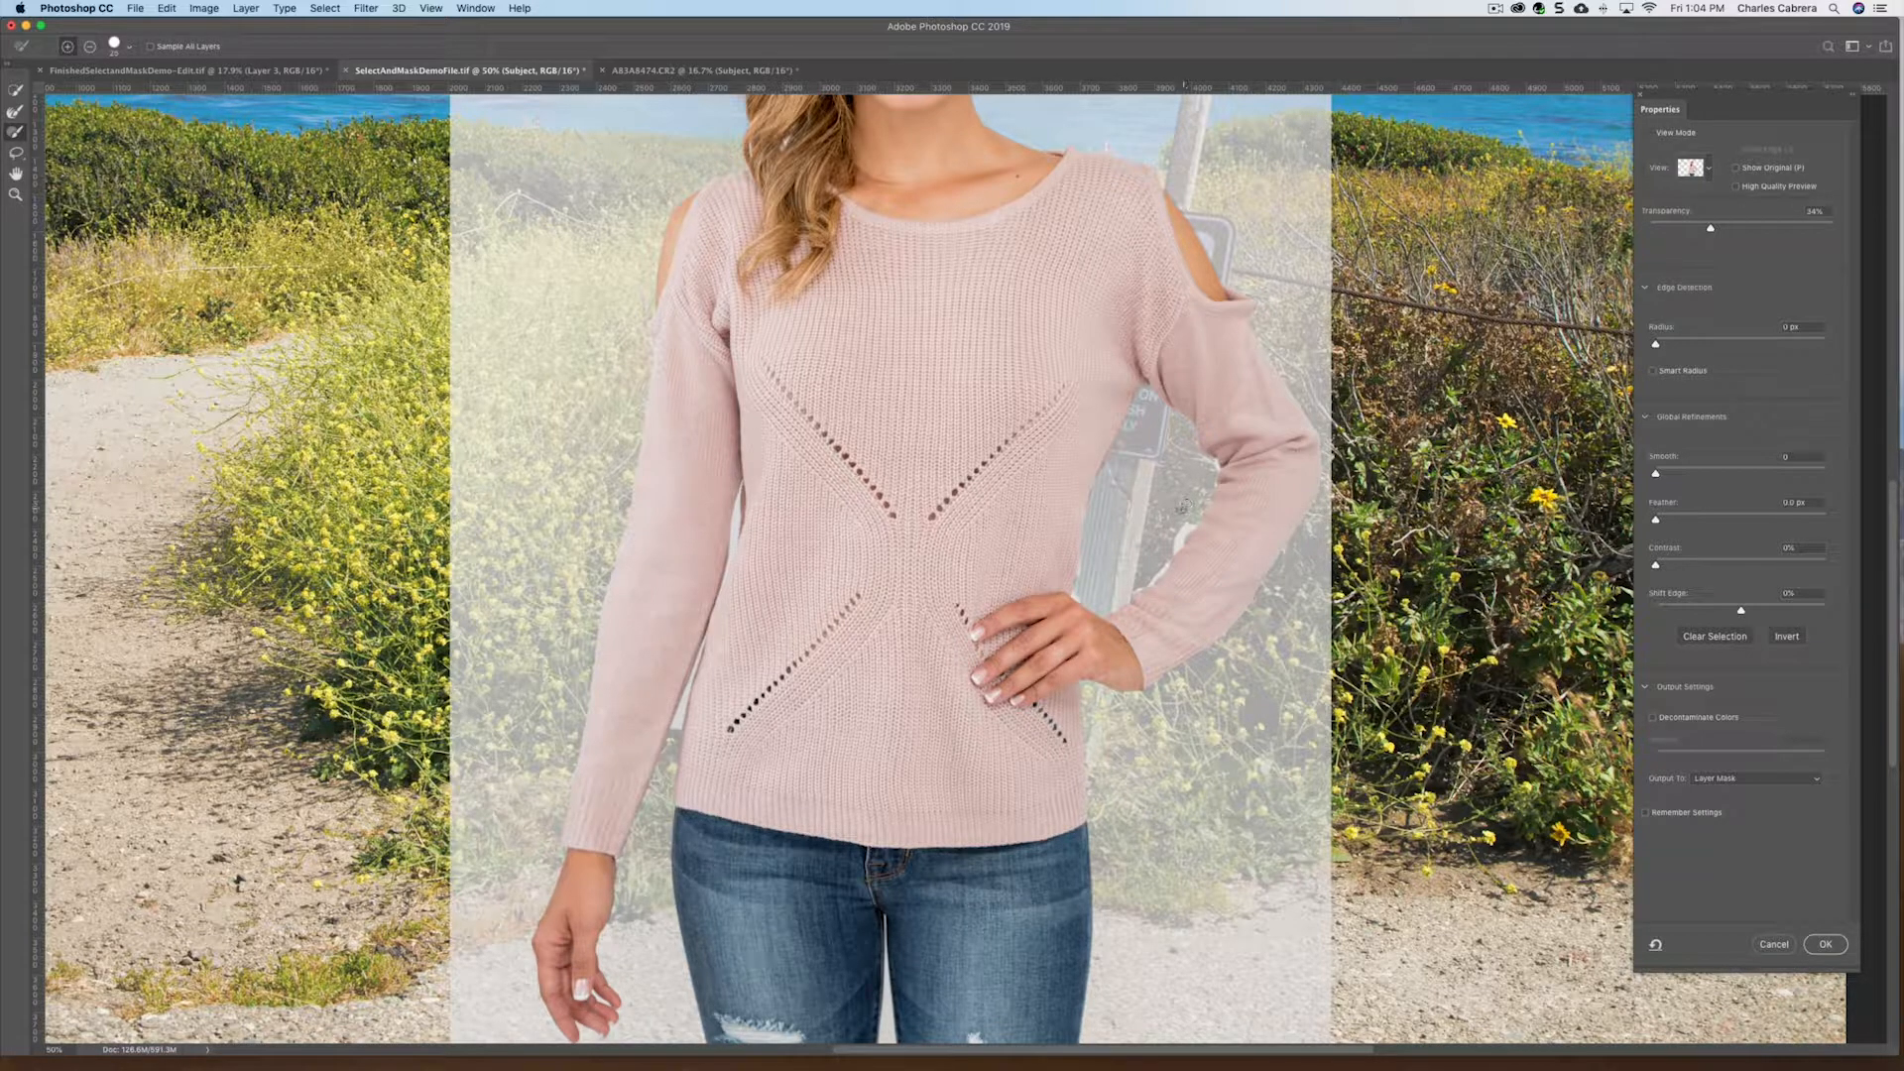
key("super+equal")
key("super+equal")
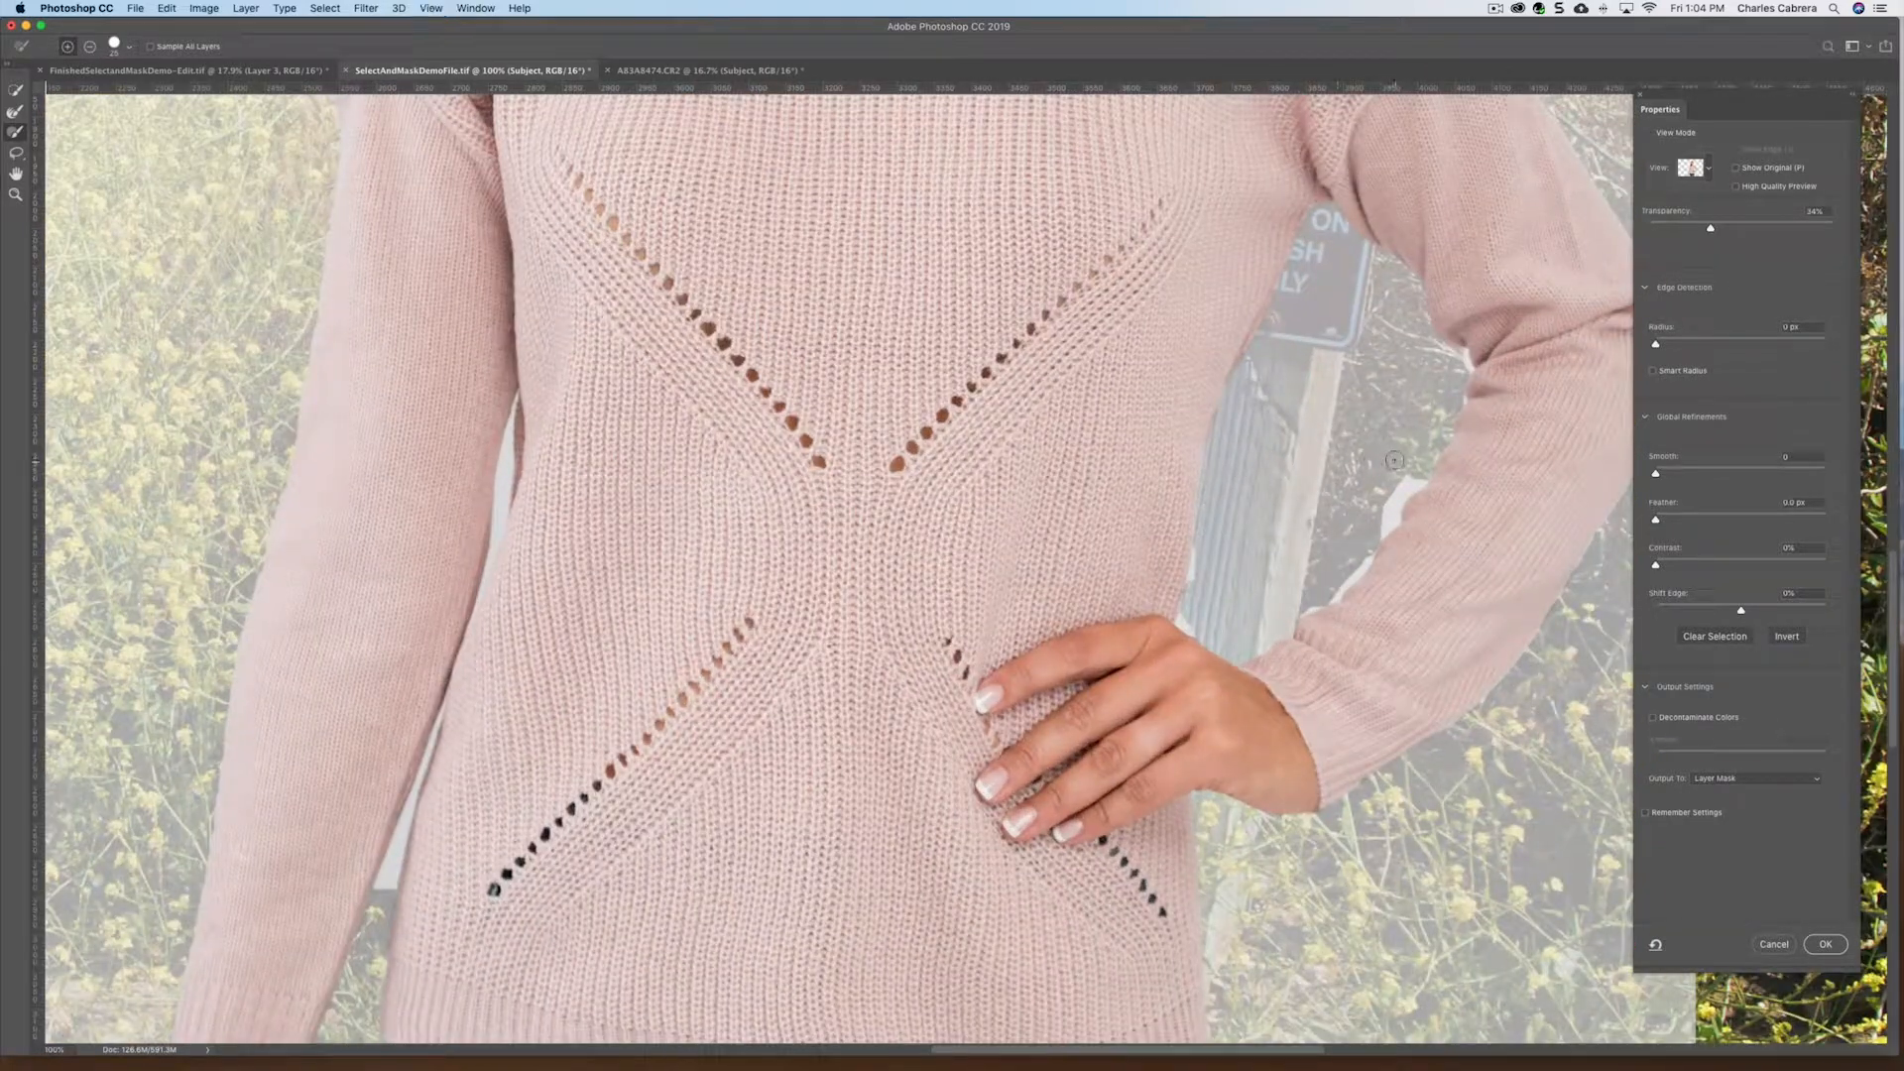
key("alt")
key("alt")
key("alt")
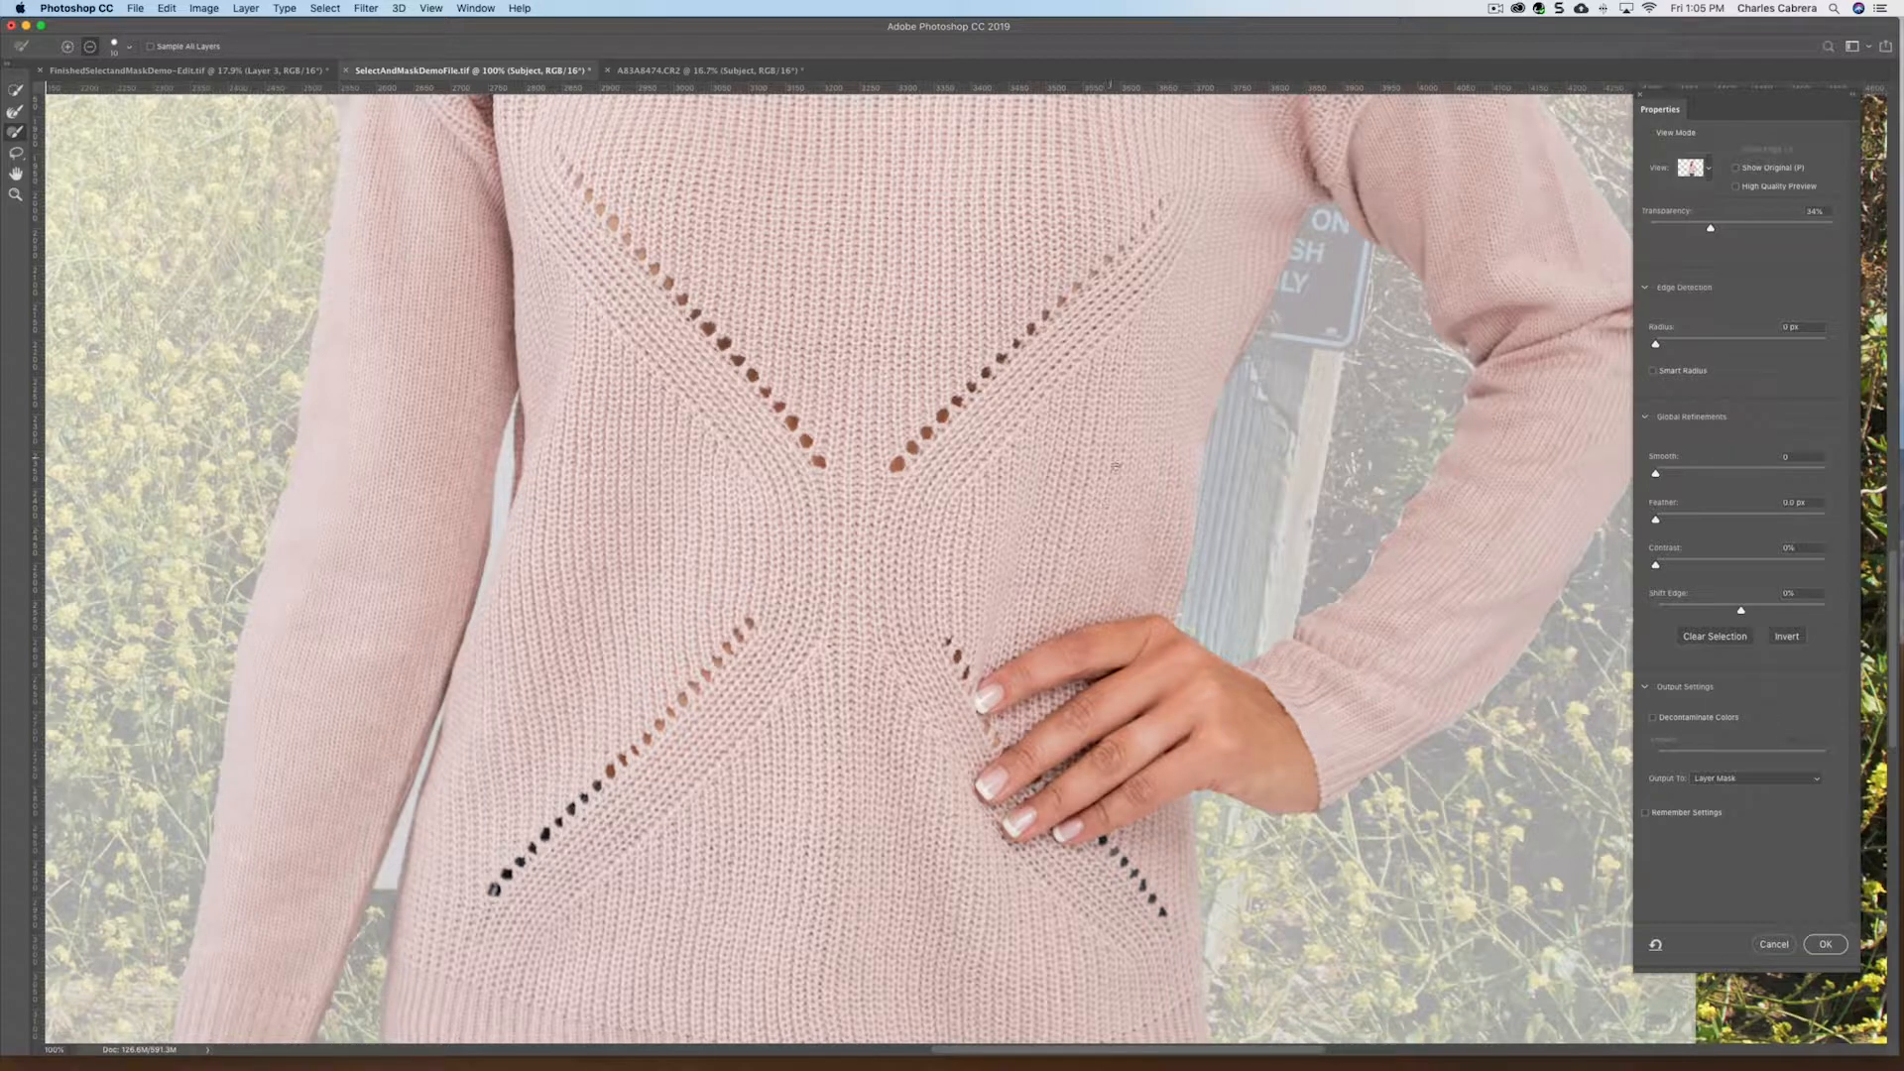
key("alt")
Subtract the narrow background gap between the legs of the jeans by outlining it with the Polygonal Lasso tool
left_click_drag(1296, 485, 961, 734)
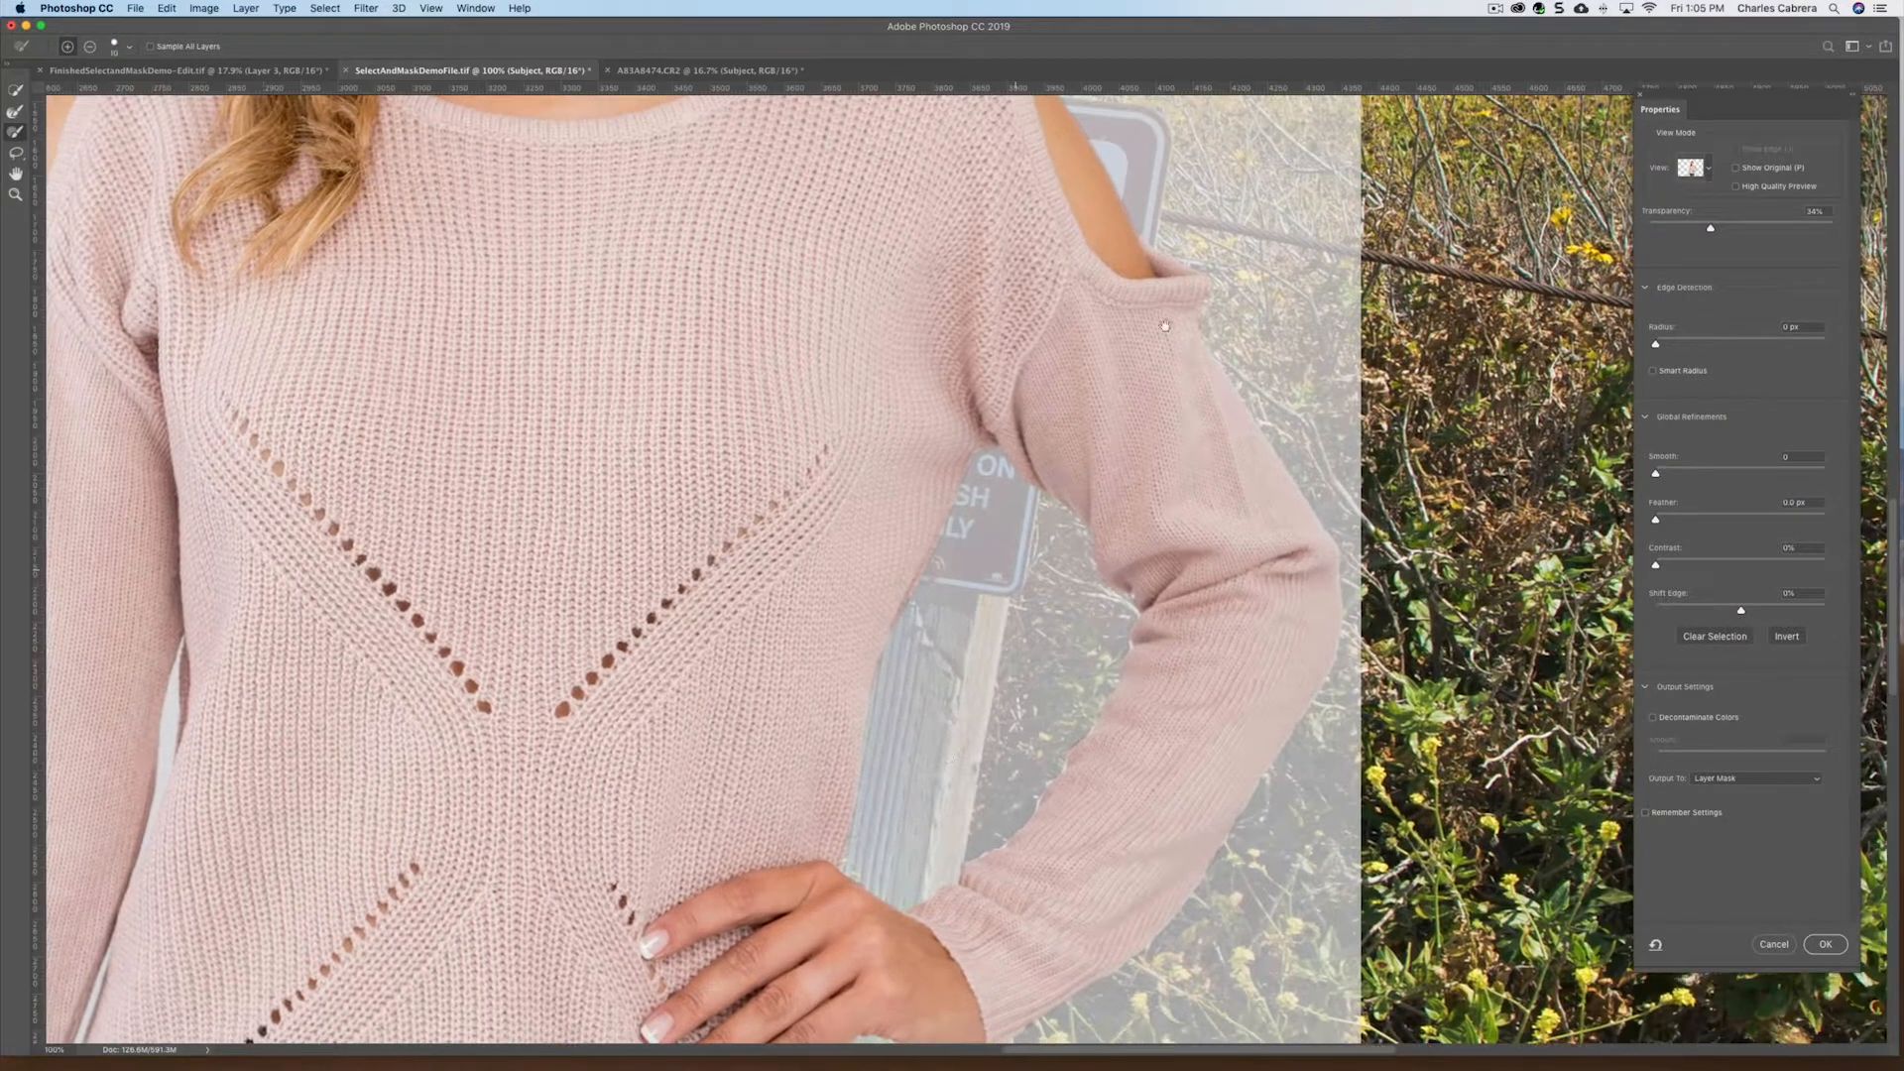
left_click_drag(1212, 367, 1235, 682)
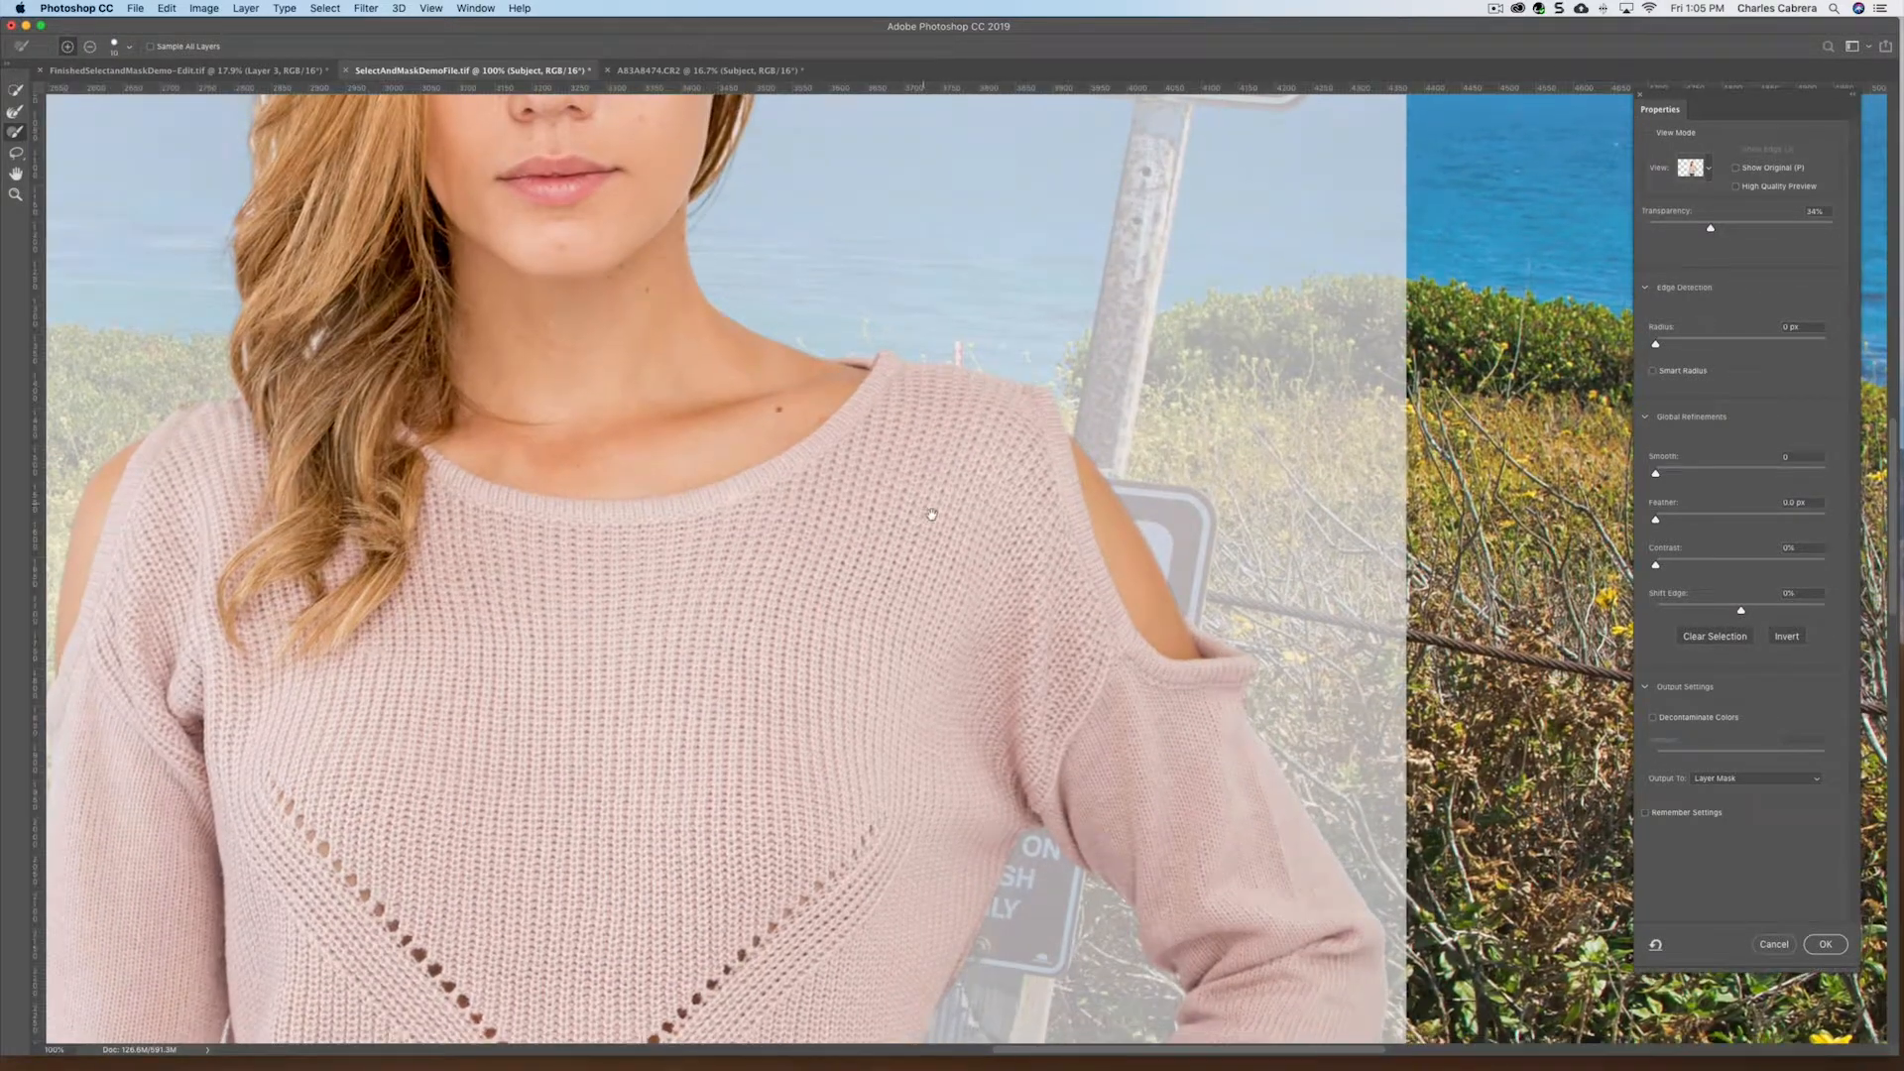
left_click_drag(931, 514, 1104, 463)
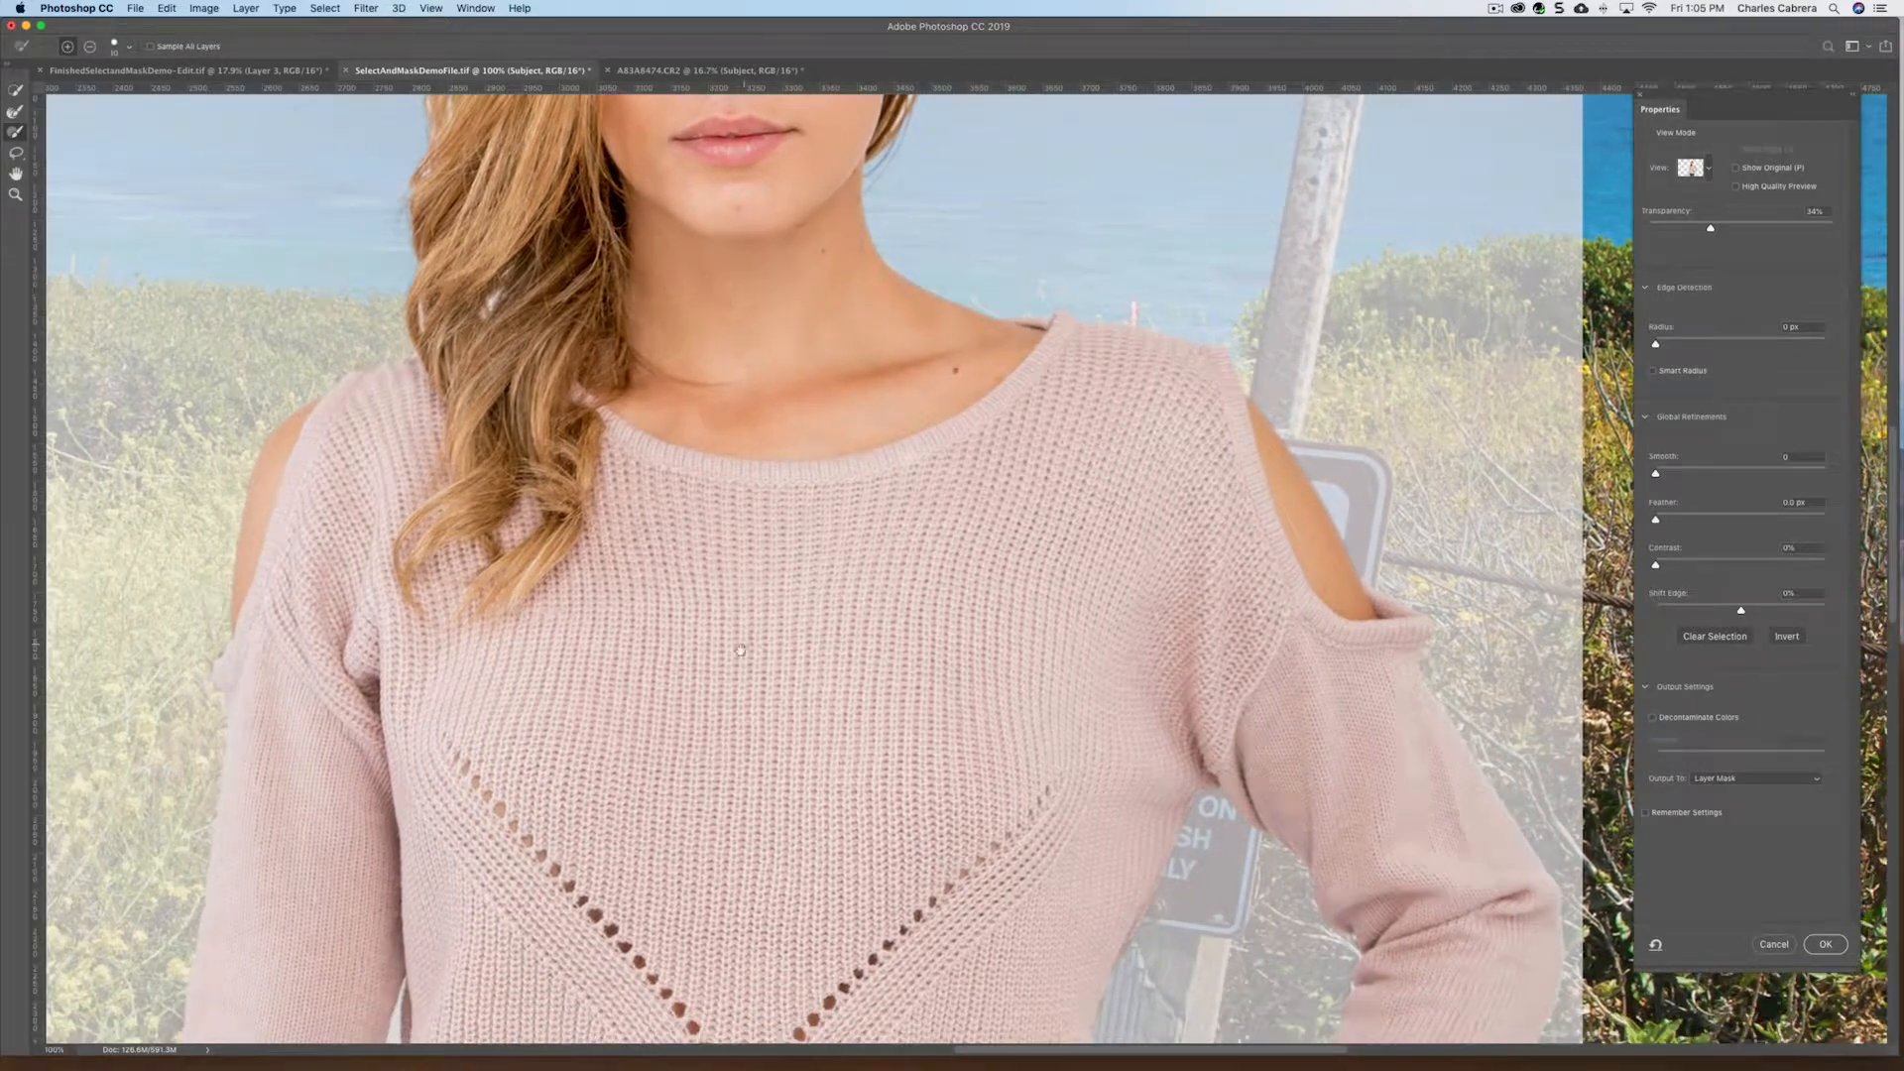
left_click_drag(734, 679, 773, 263)
left_click_drag(948, 729, 923, 331)
left_click_drag(734, 618, 954, 229)
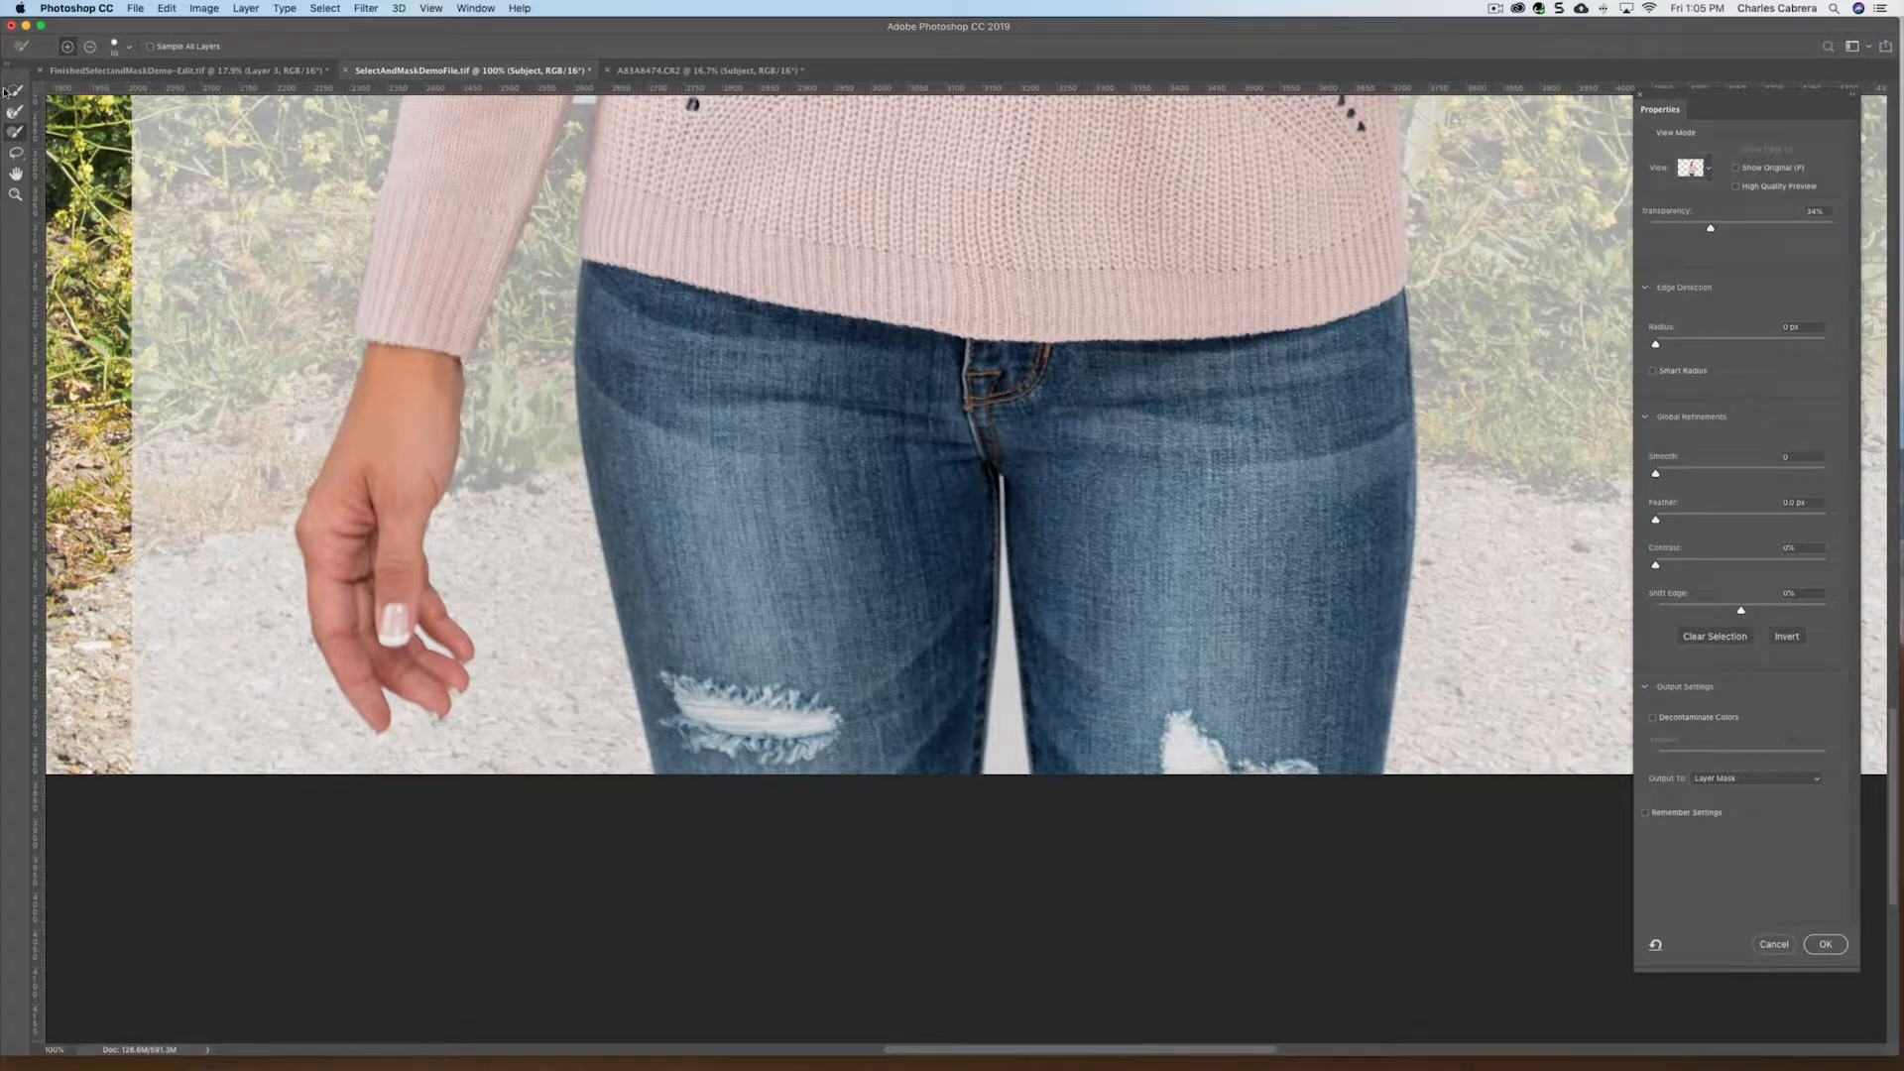
left_click(18, 155)
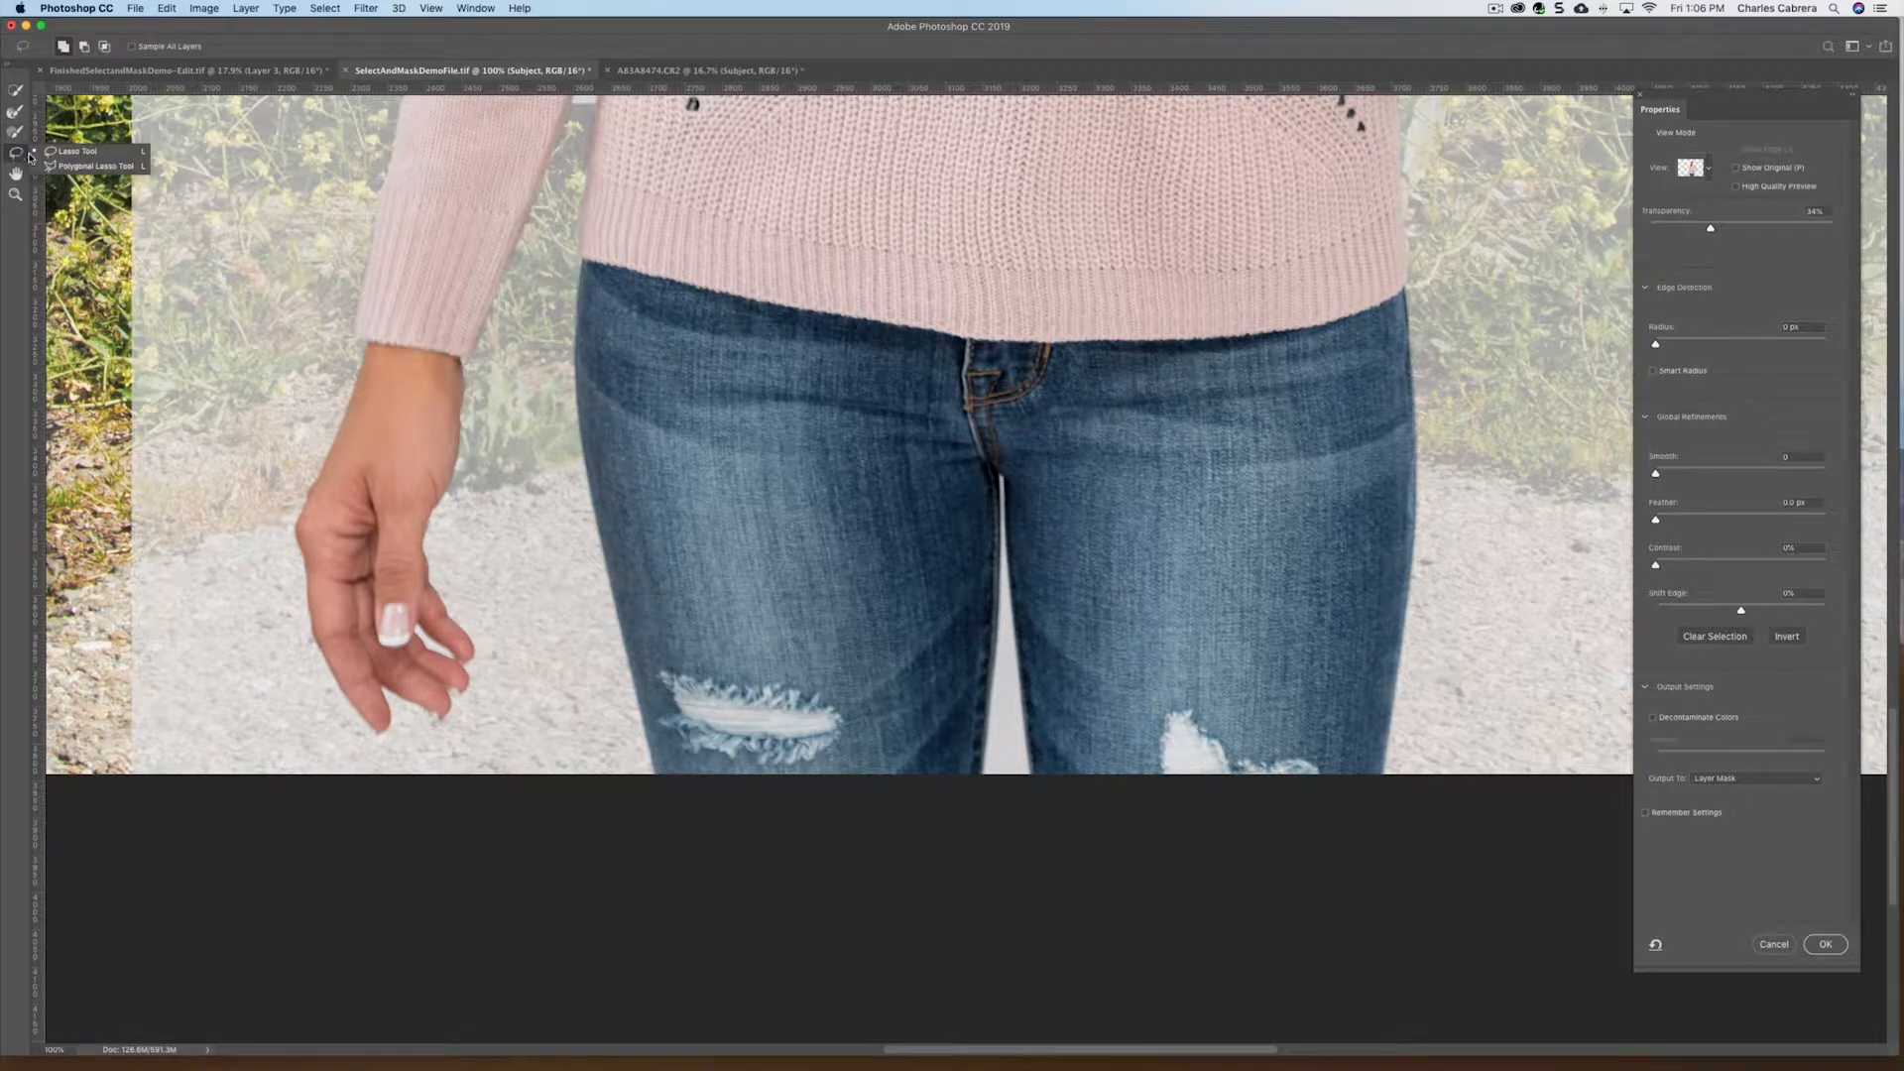
left_click(87, 166)
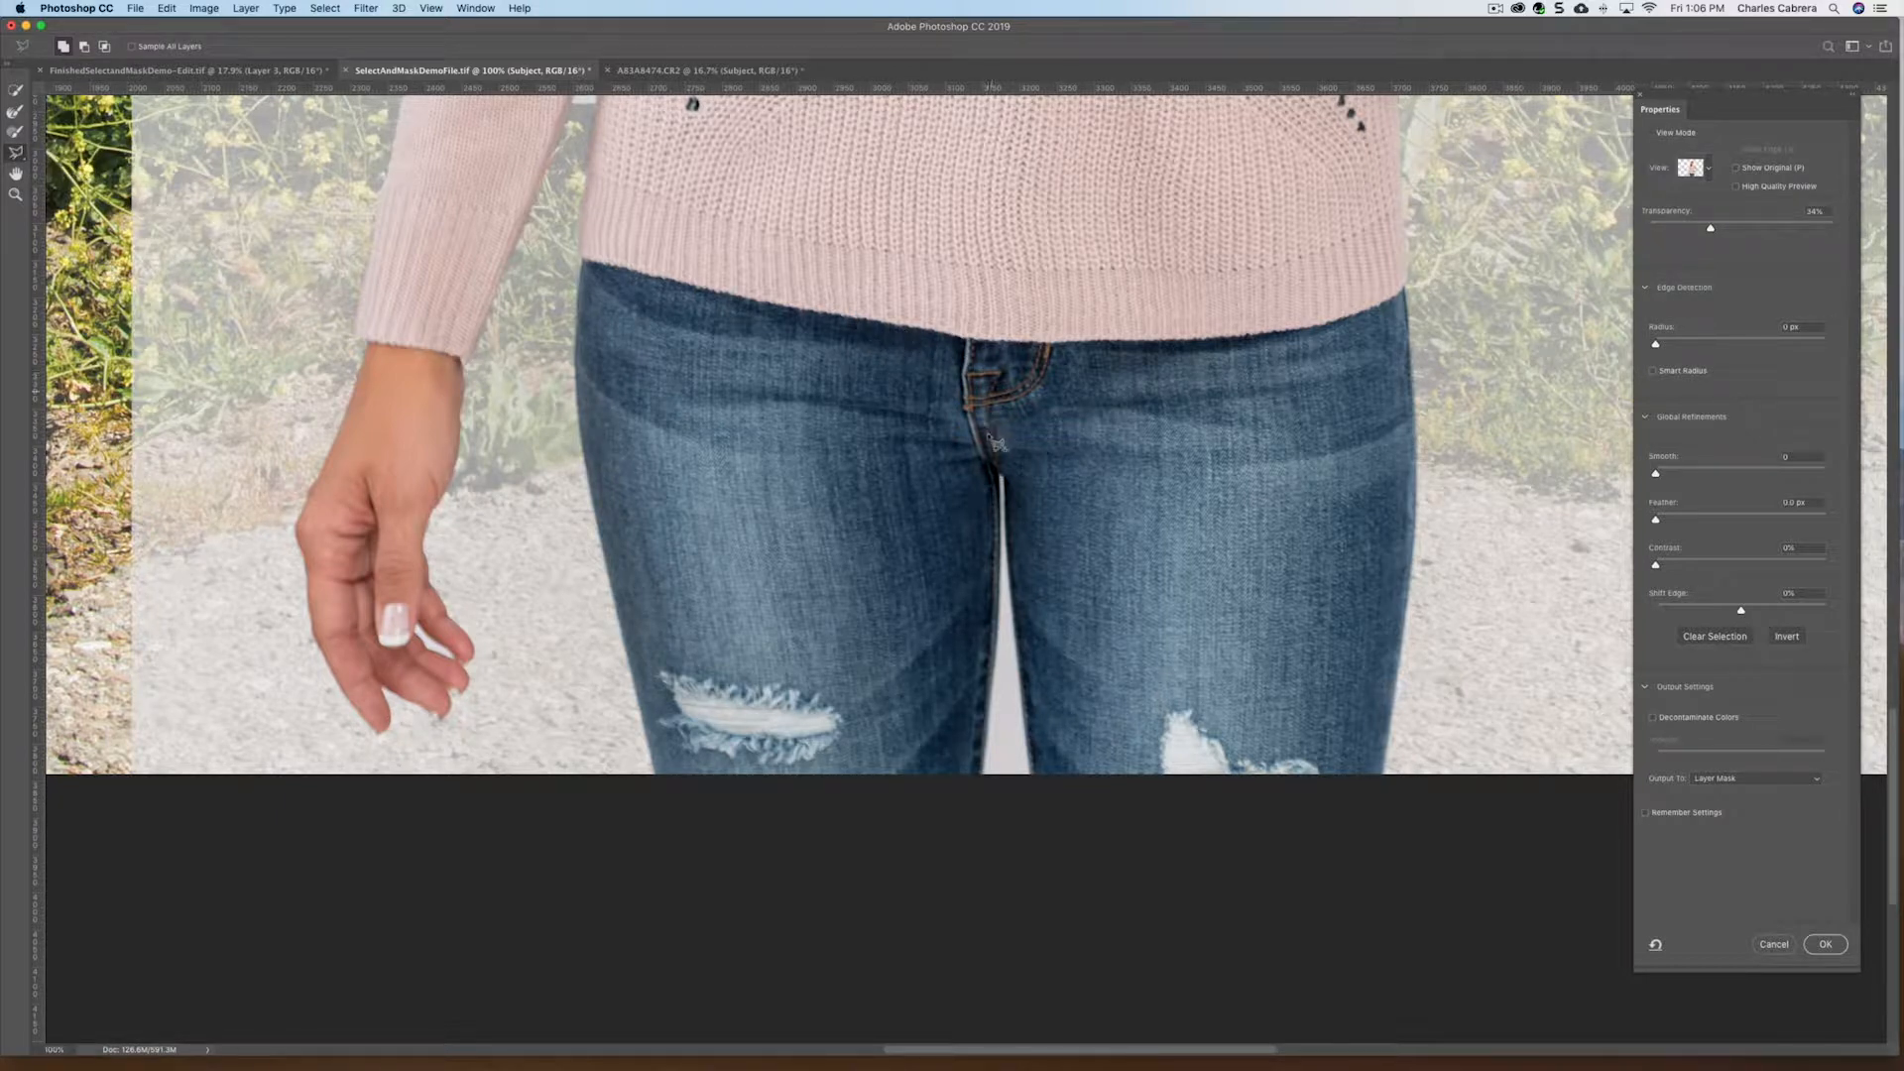
key("shift")
left_click(1001, 478)
left_click(996, 652)
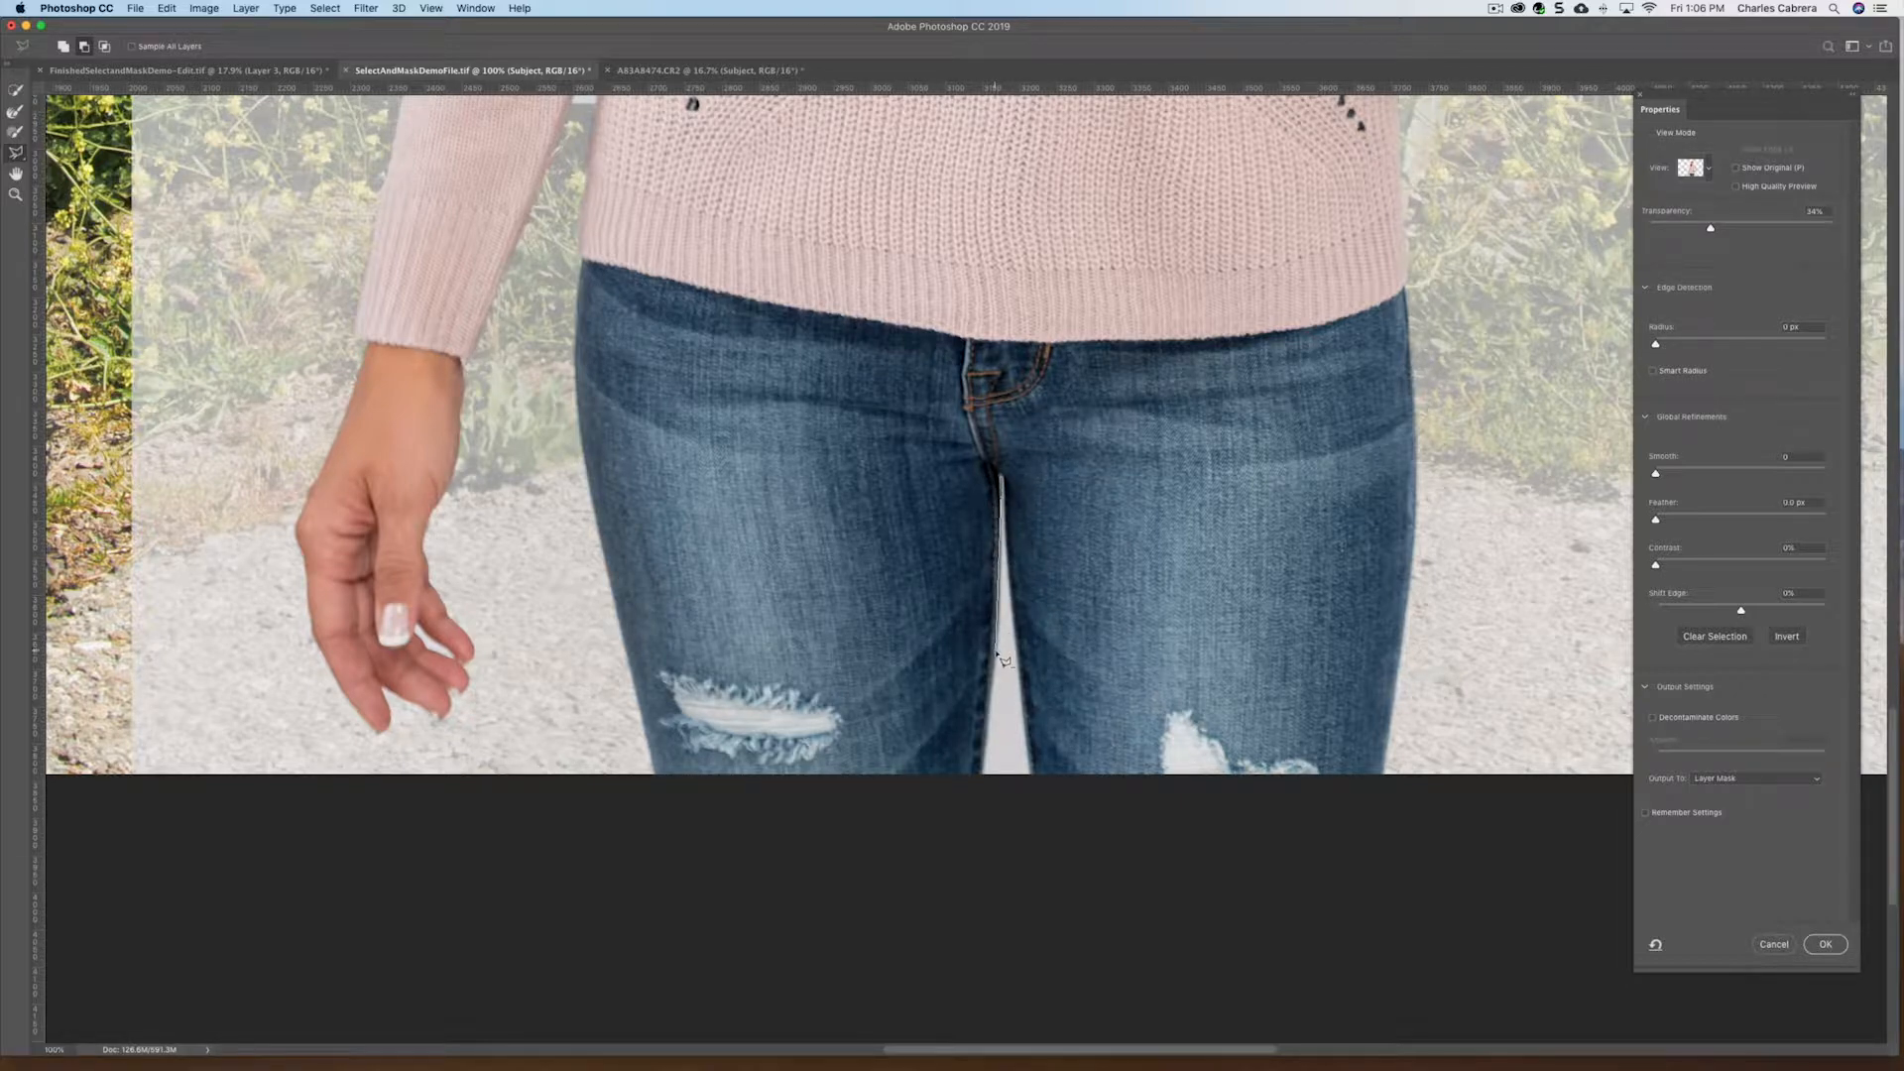
left_click(982, 777)
left_click(1043, 790)
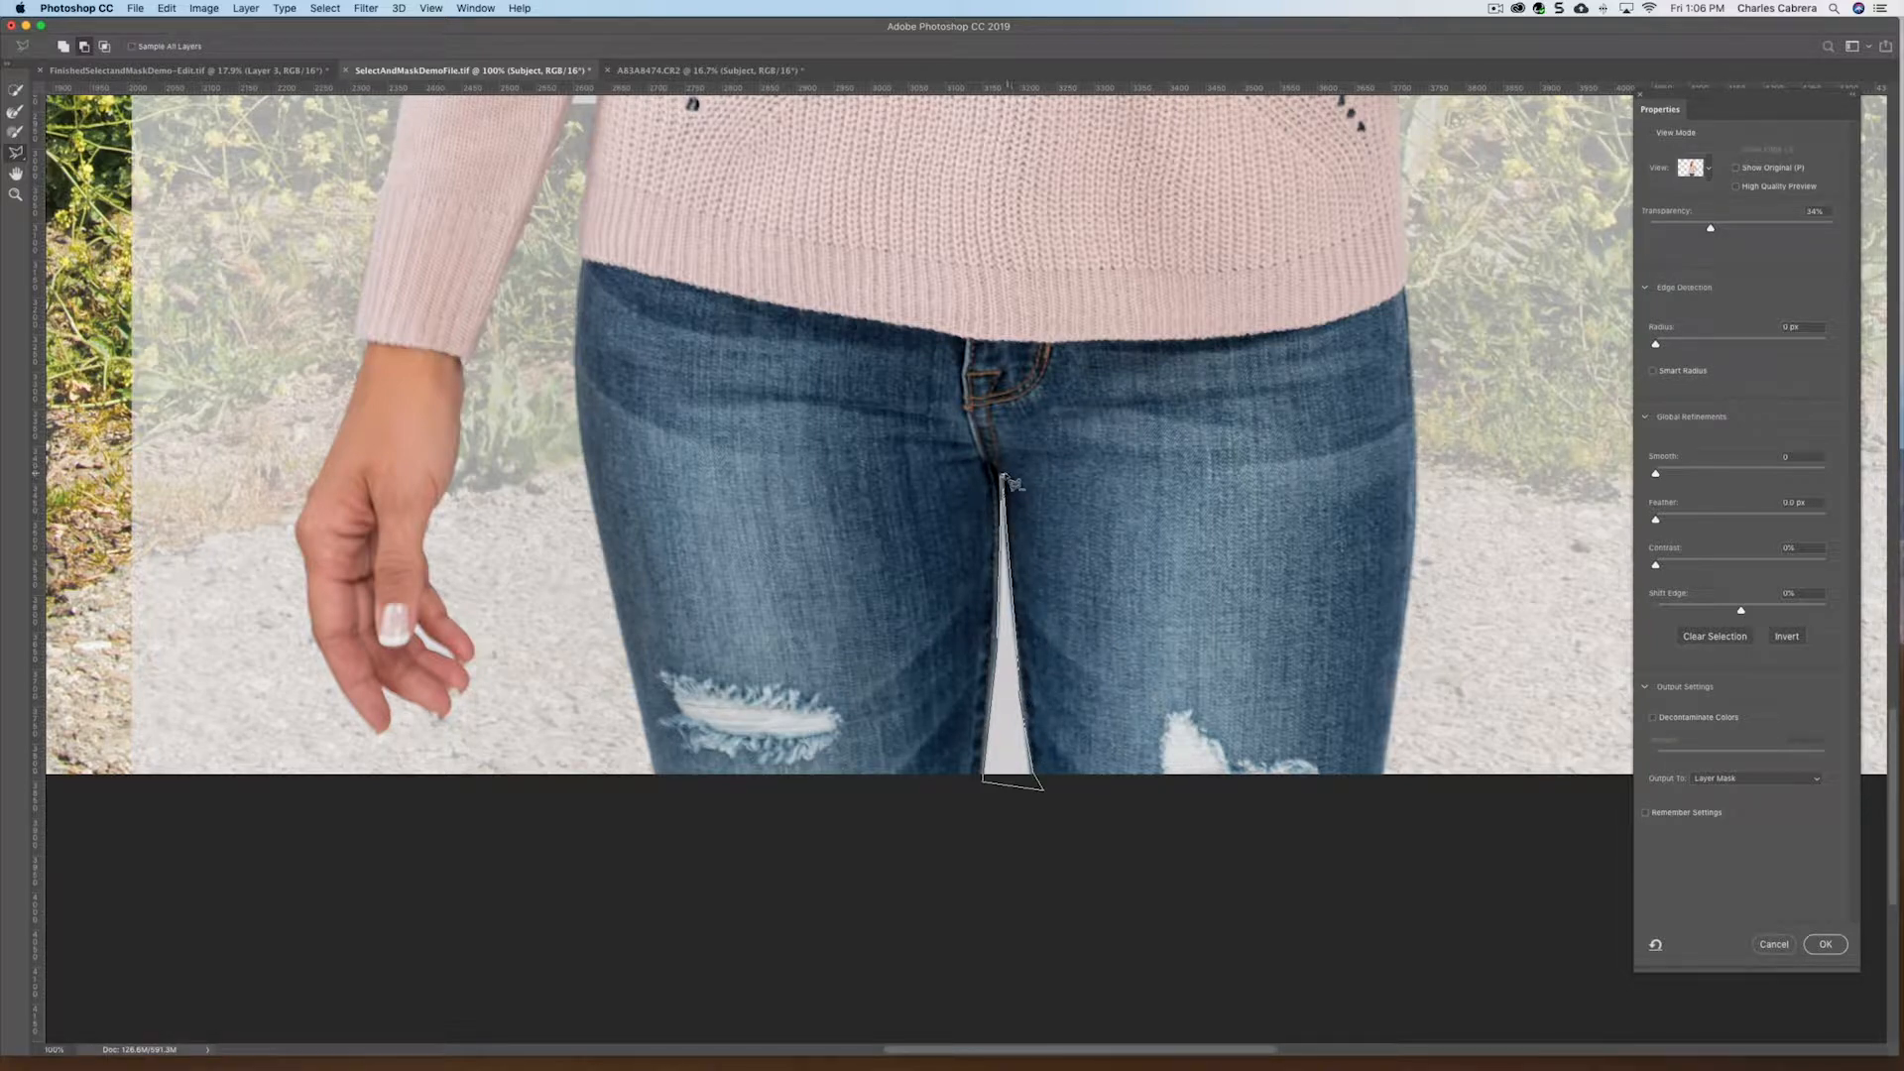
left_click(1003, 478)
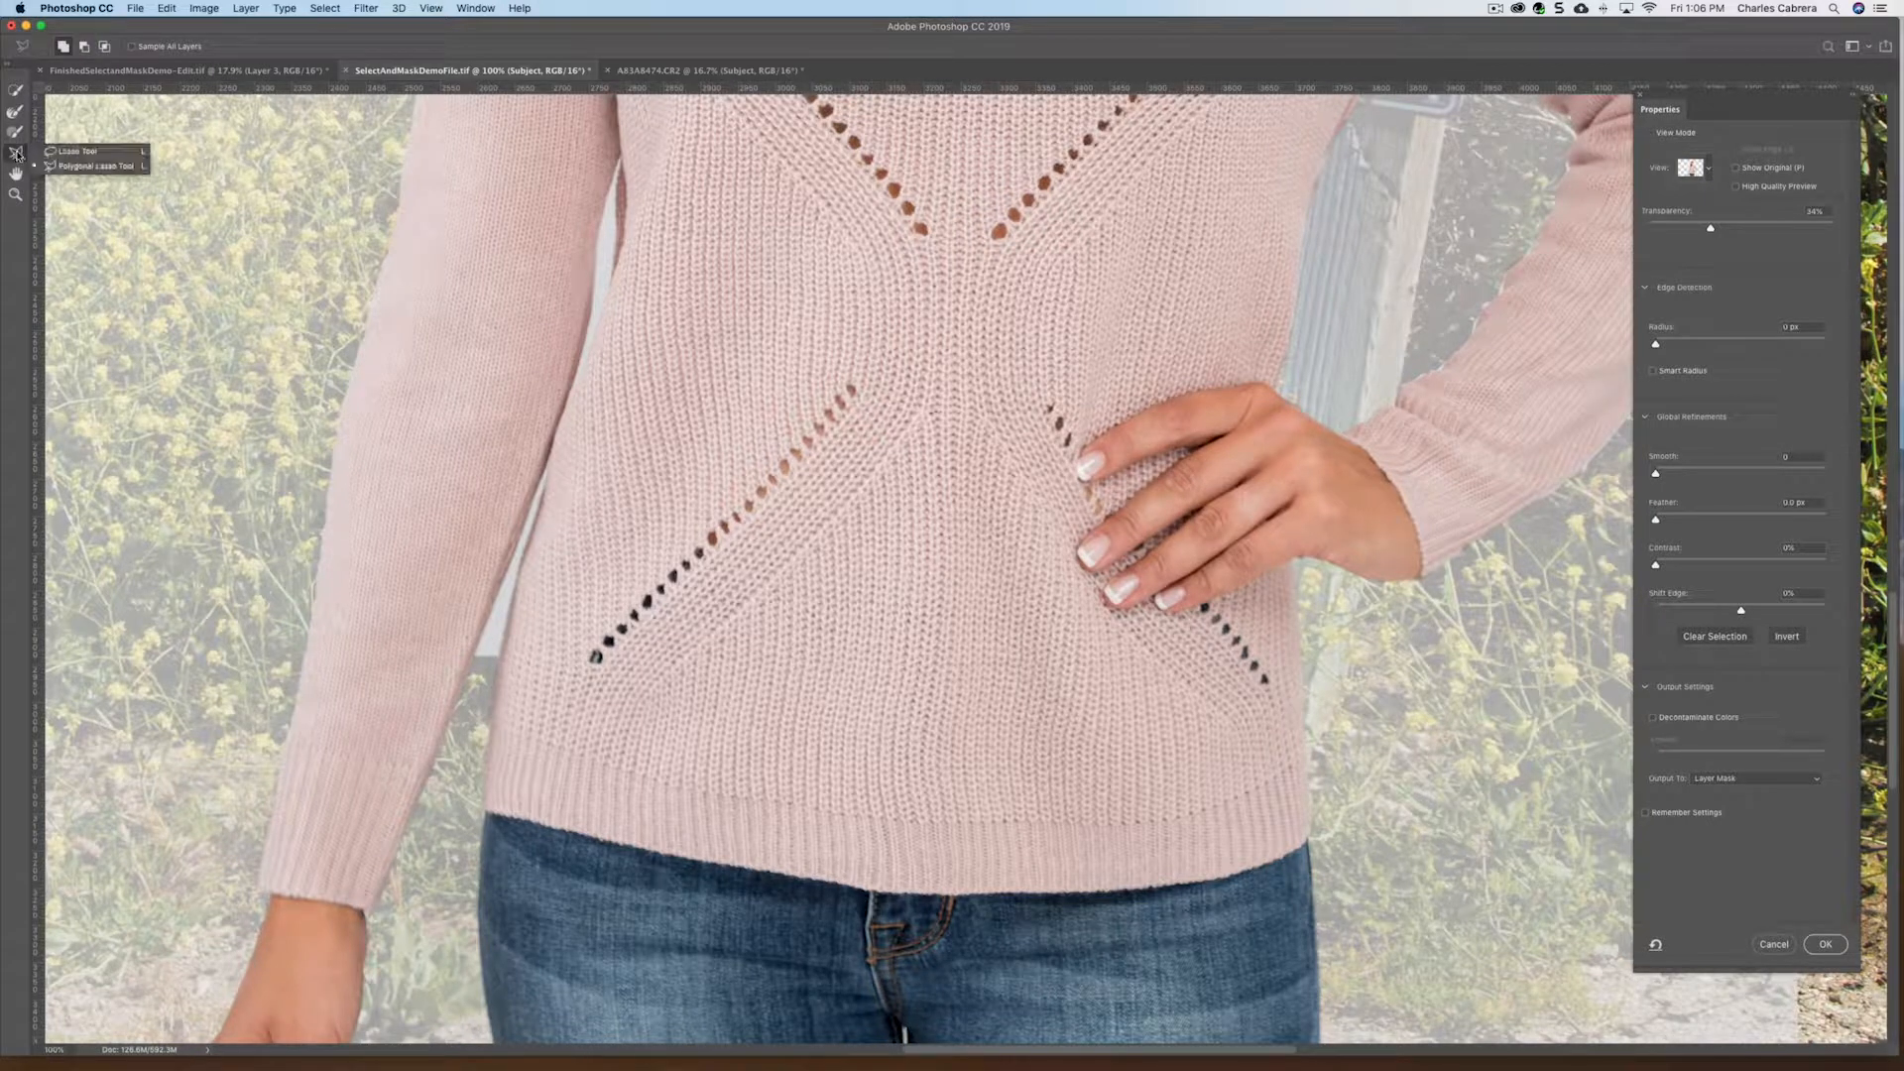
Subtract the lower background gap between the hanging arm and the sweater by outlining it with the Polygonal Lasso tool
left_click(501, 659)
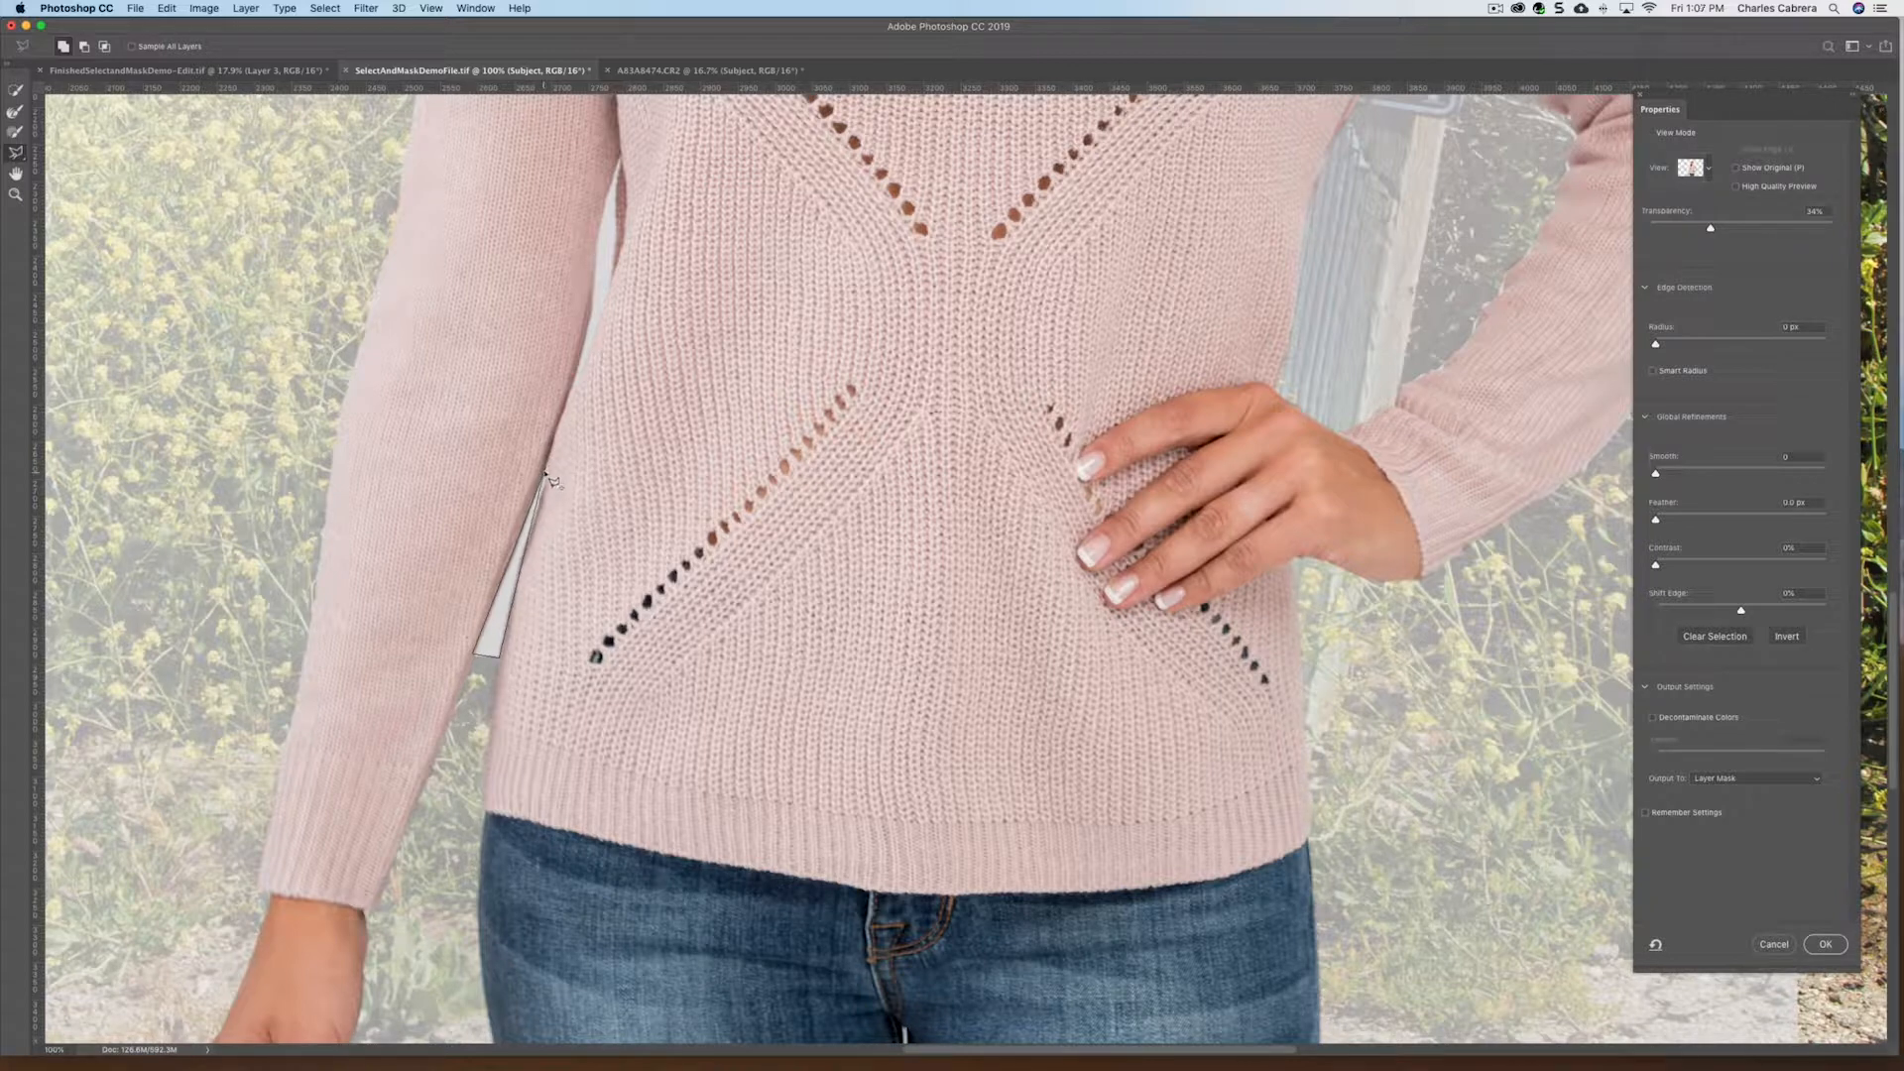
key("Escape")
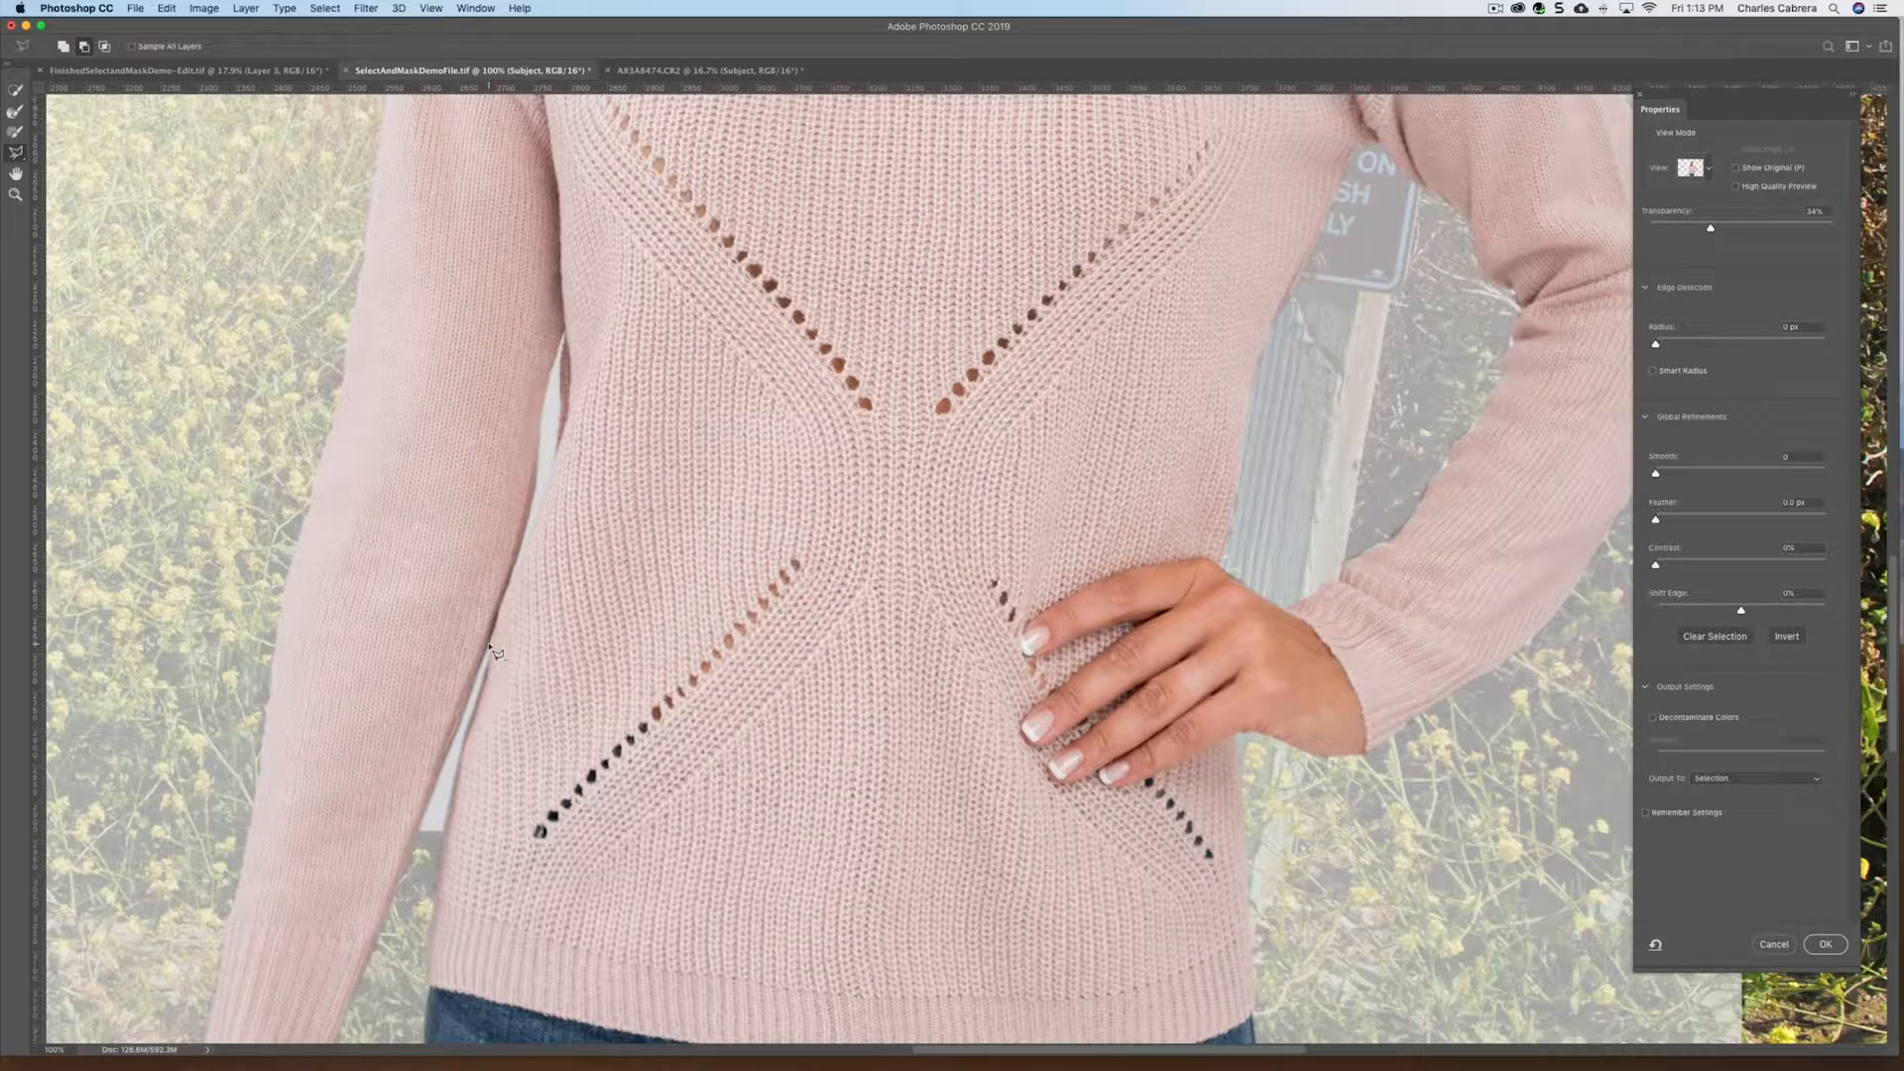
left_click(488, 651)
left_click(416, 843)
left_click(440, 846)
double_click(489, 655)
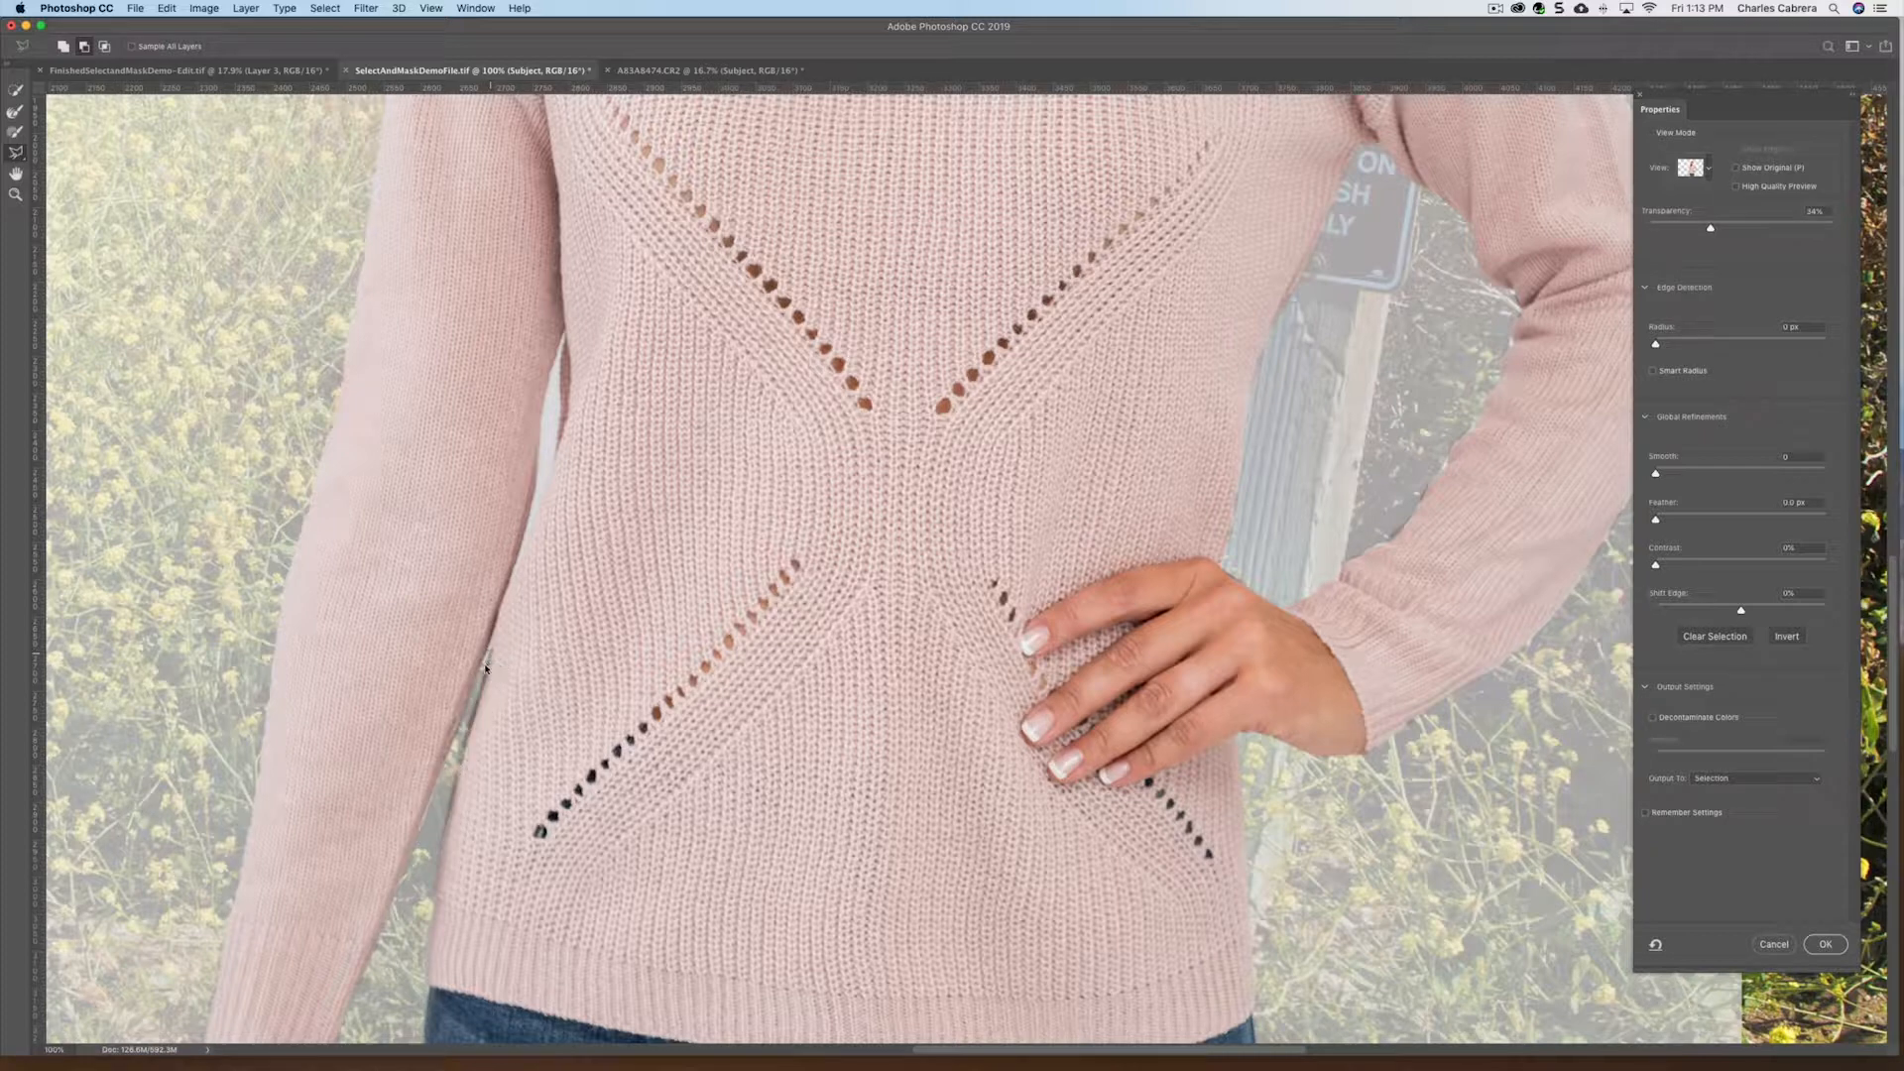
Brush away the narrow background sliver higher up between the hanging arm and the sweater, using the Brush tool in subtract mode
key("b")
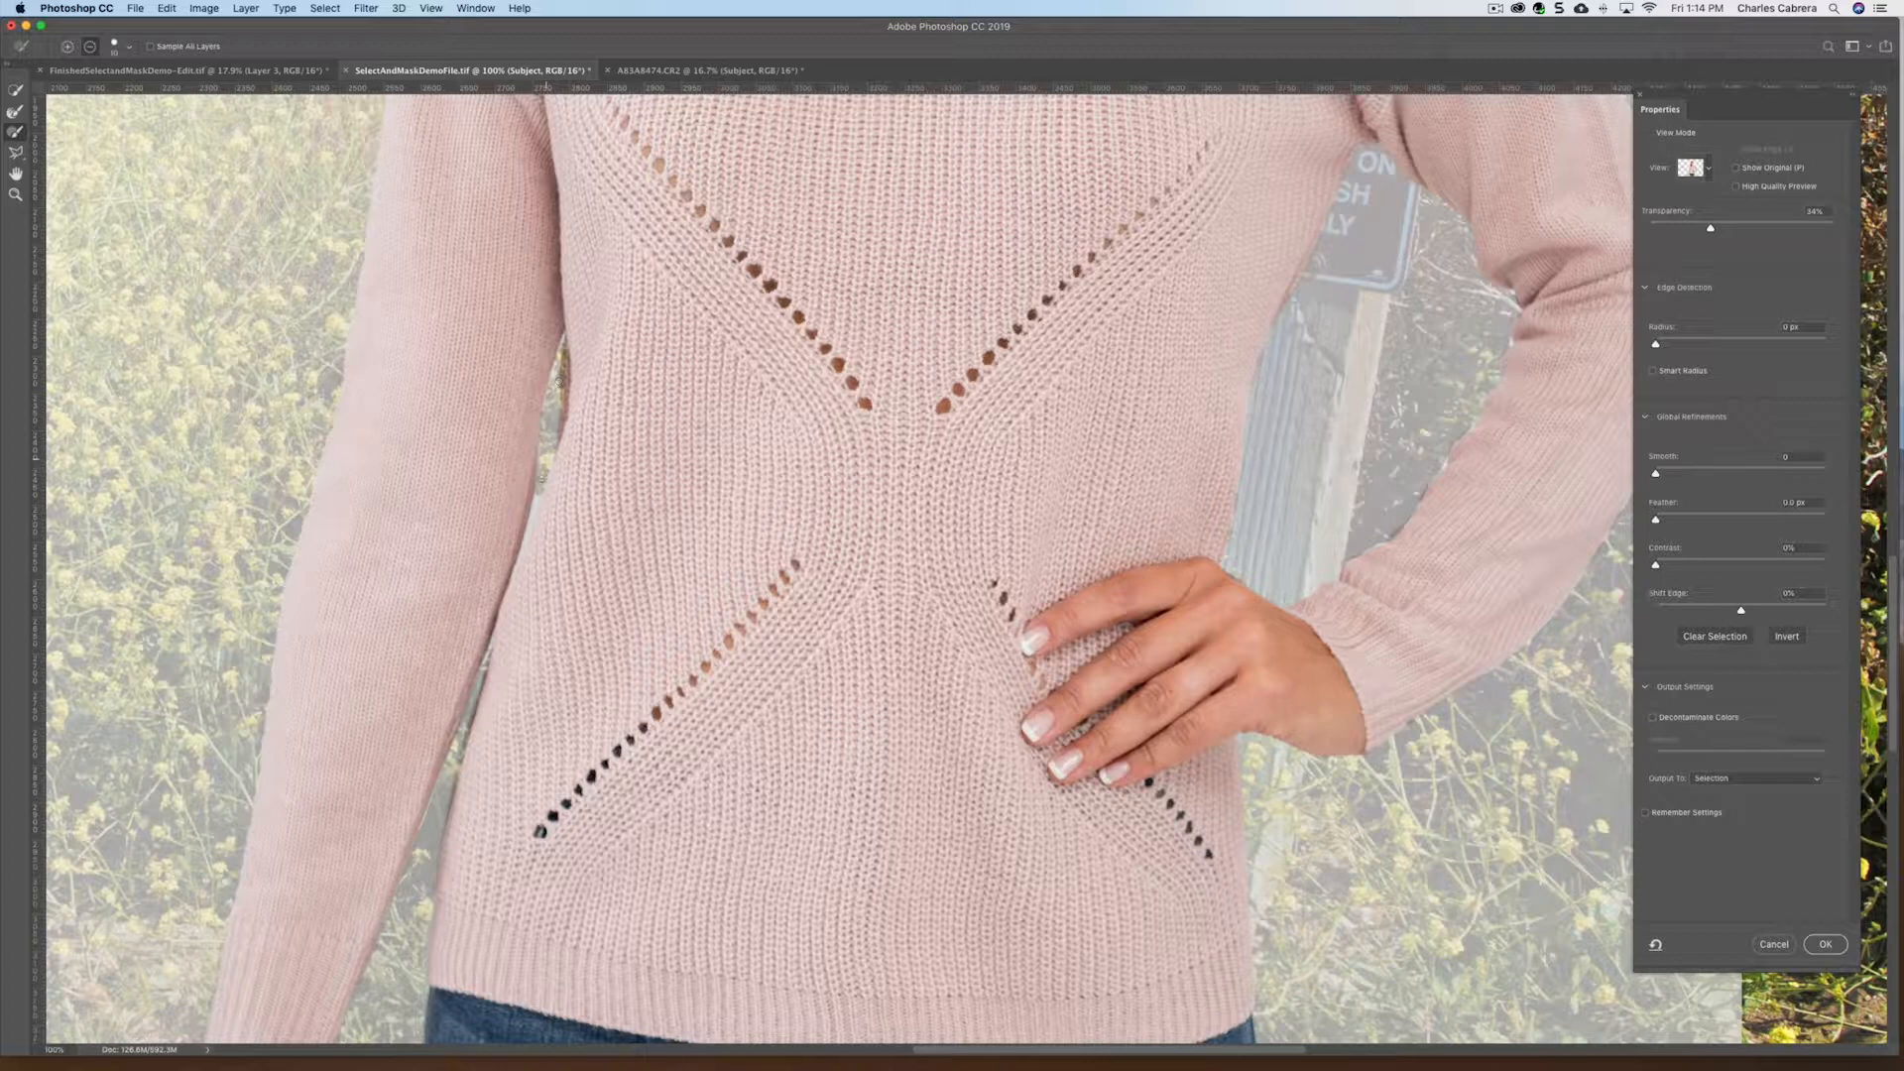
key("alt")
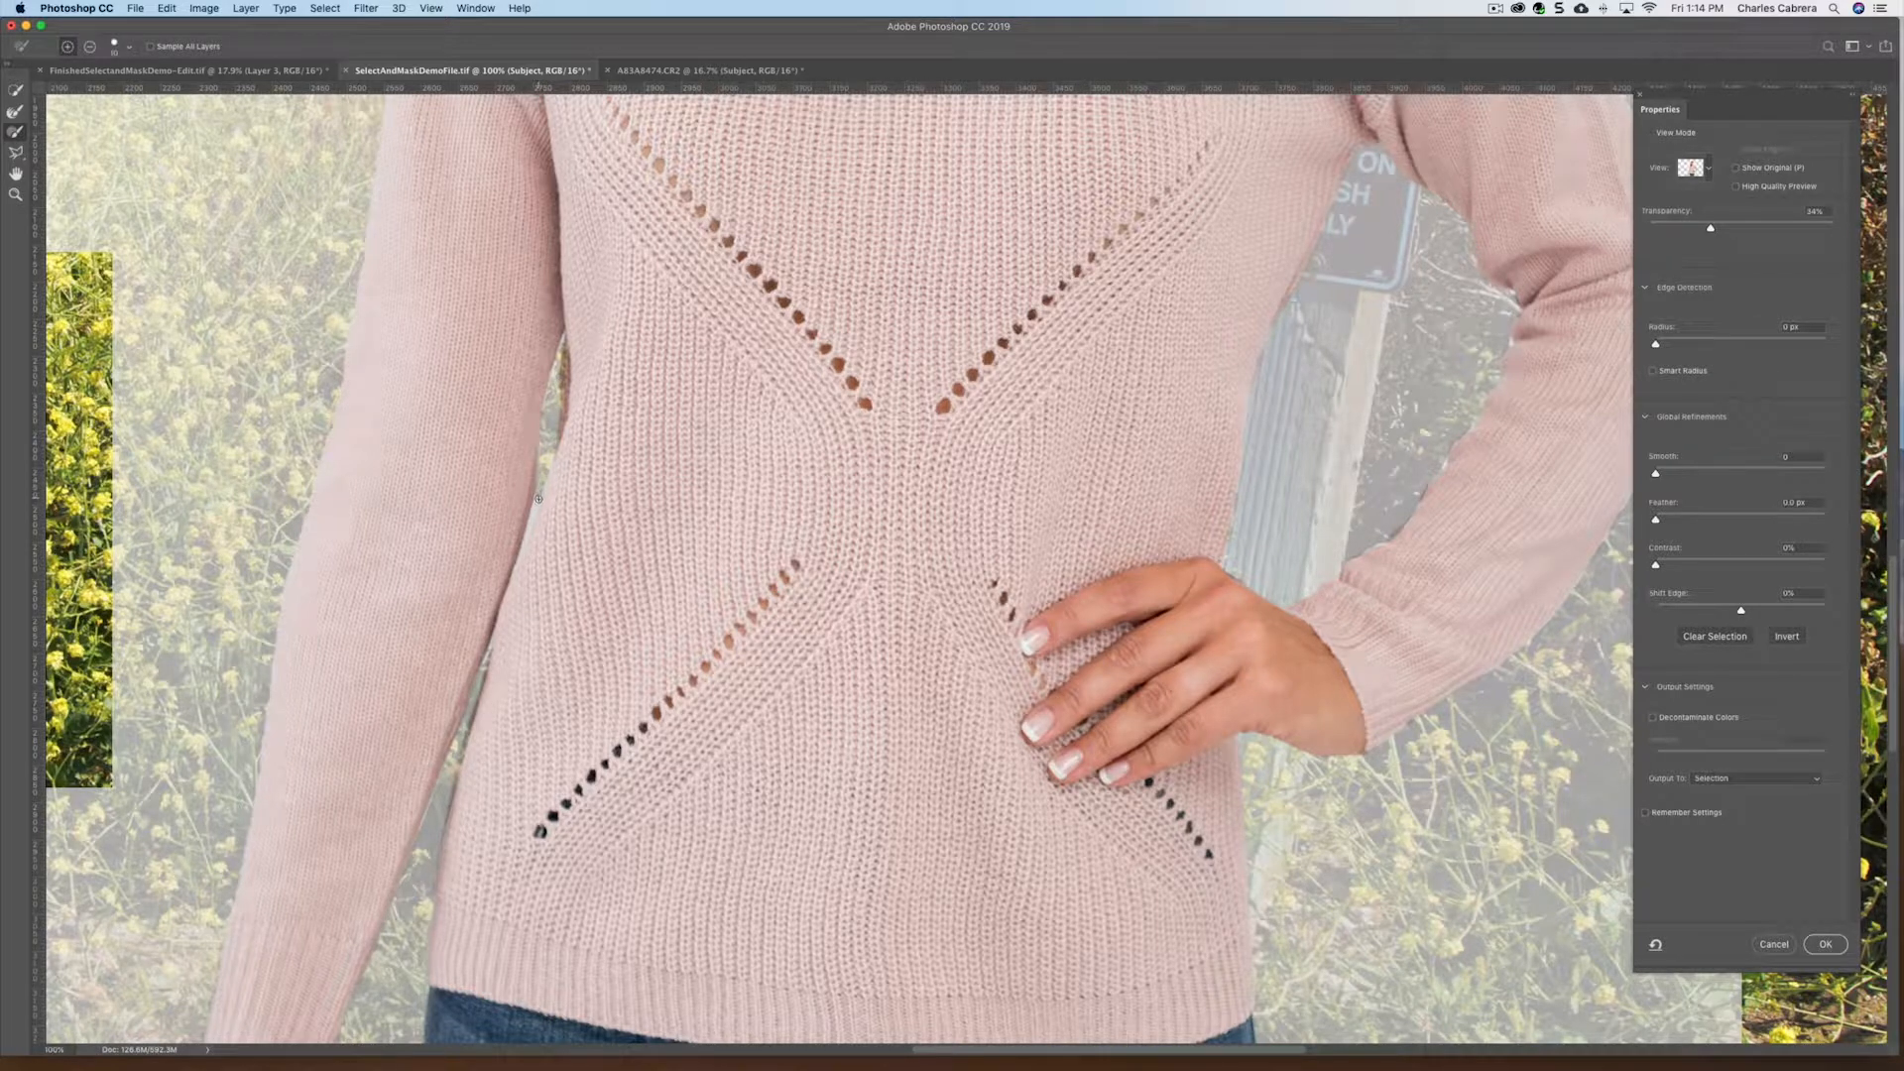
key("alt")
key("alt")
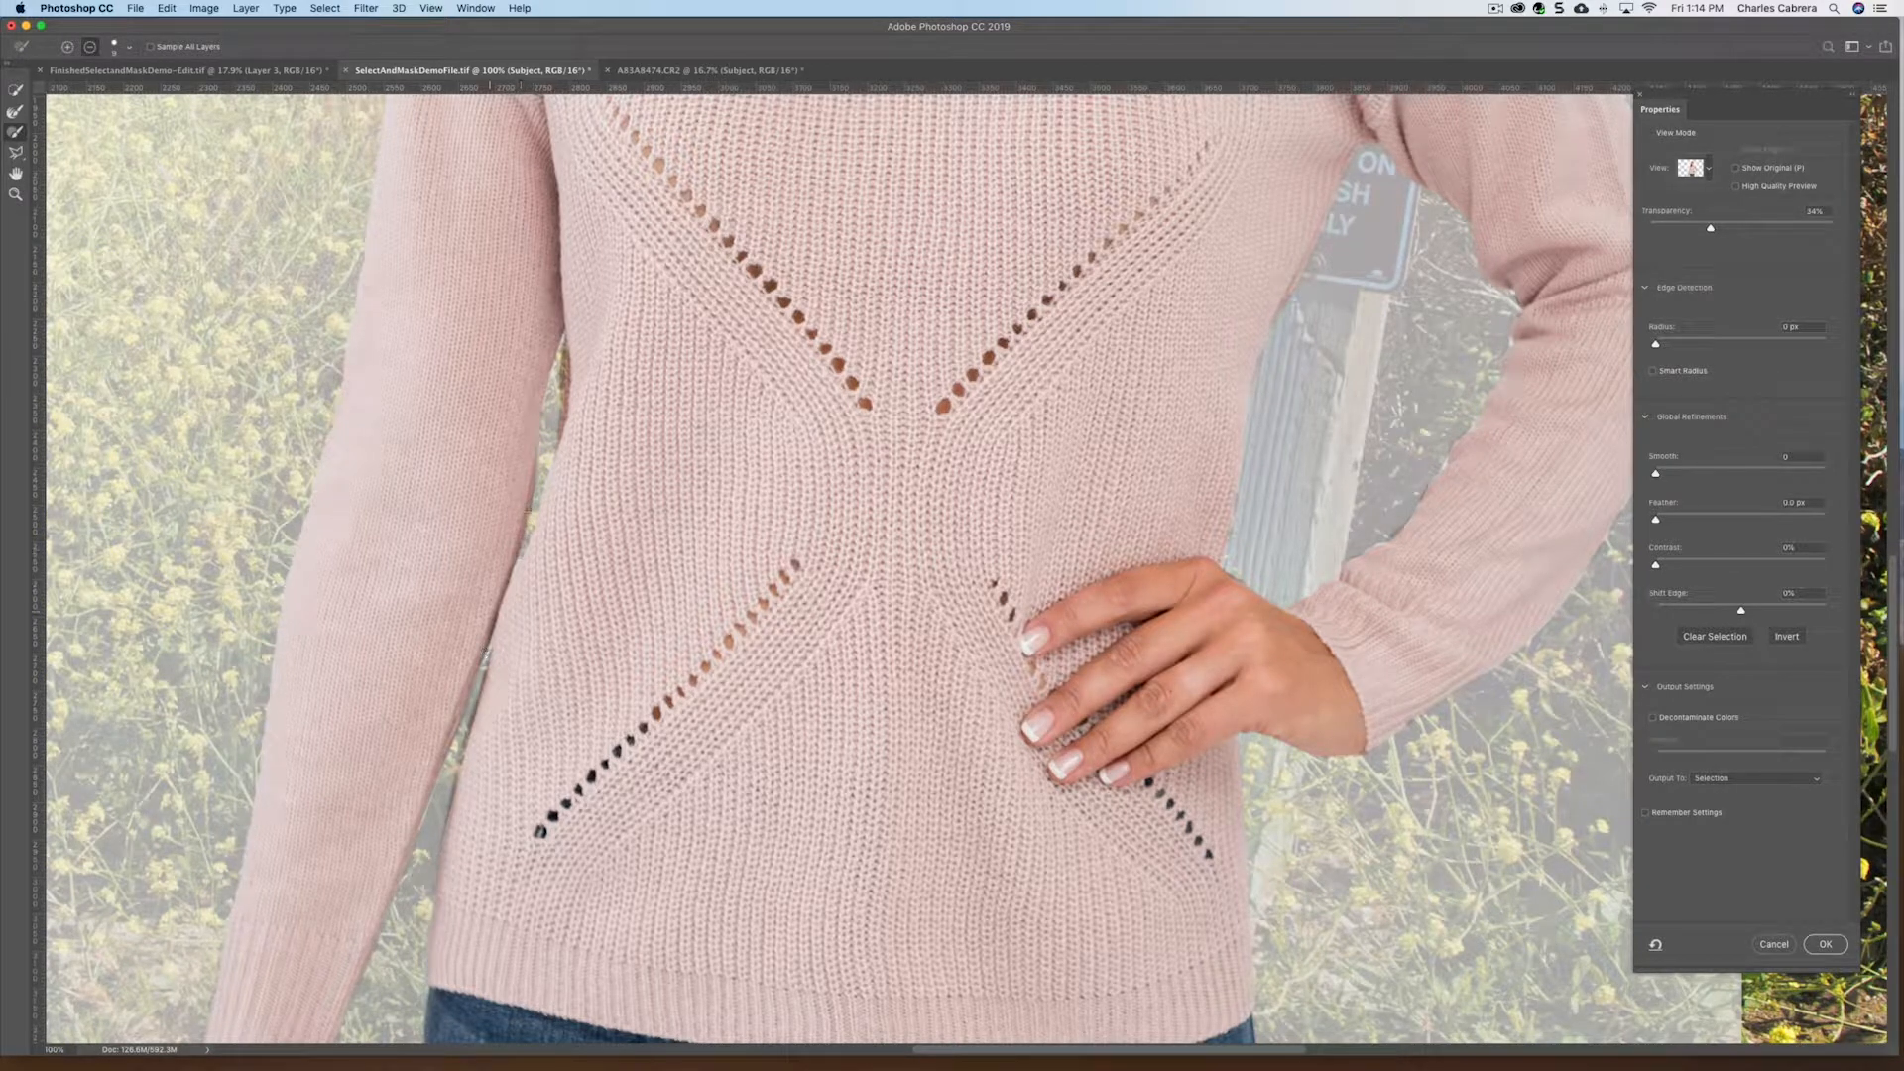
Inspect the cutout along the jeans, hands, sweater, arms and hair for leftover background areas
scroll(615, 575, "down", 10)
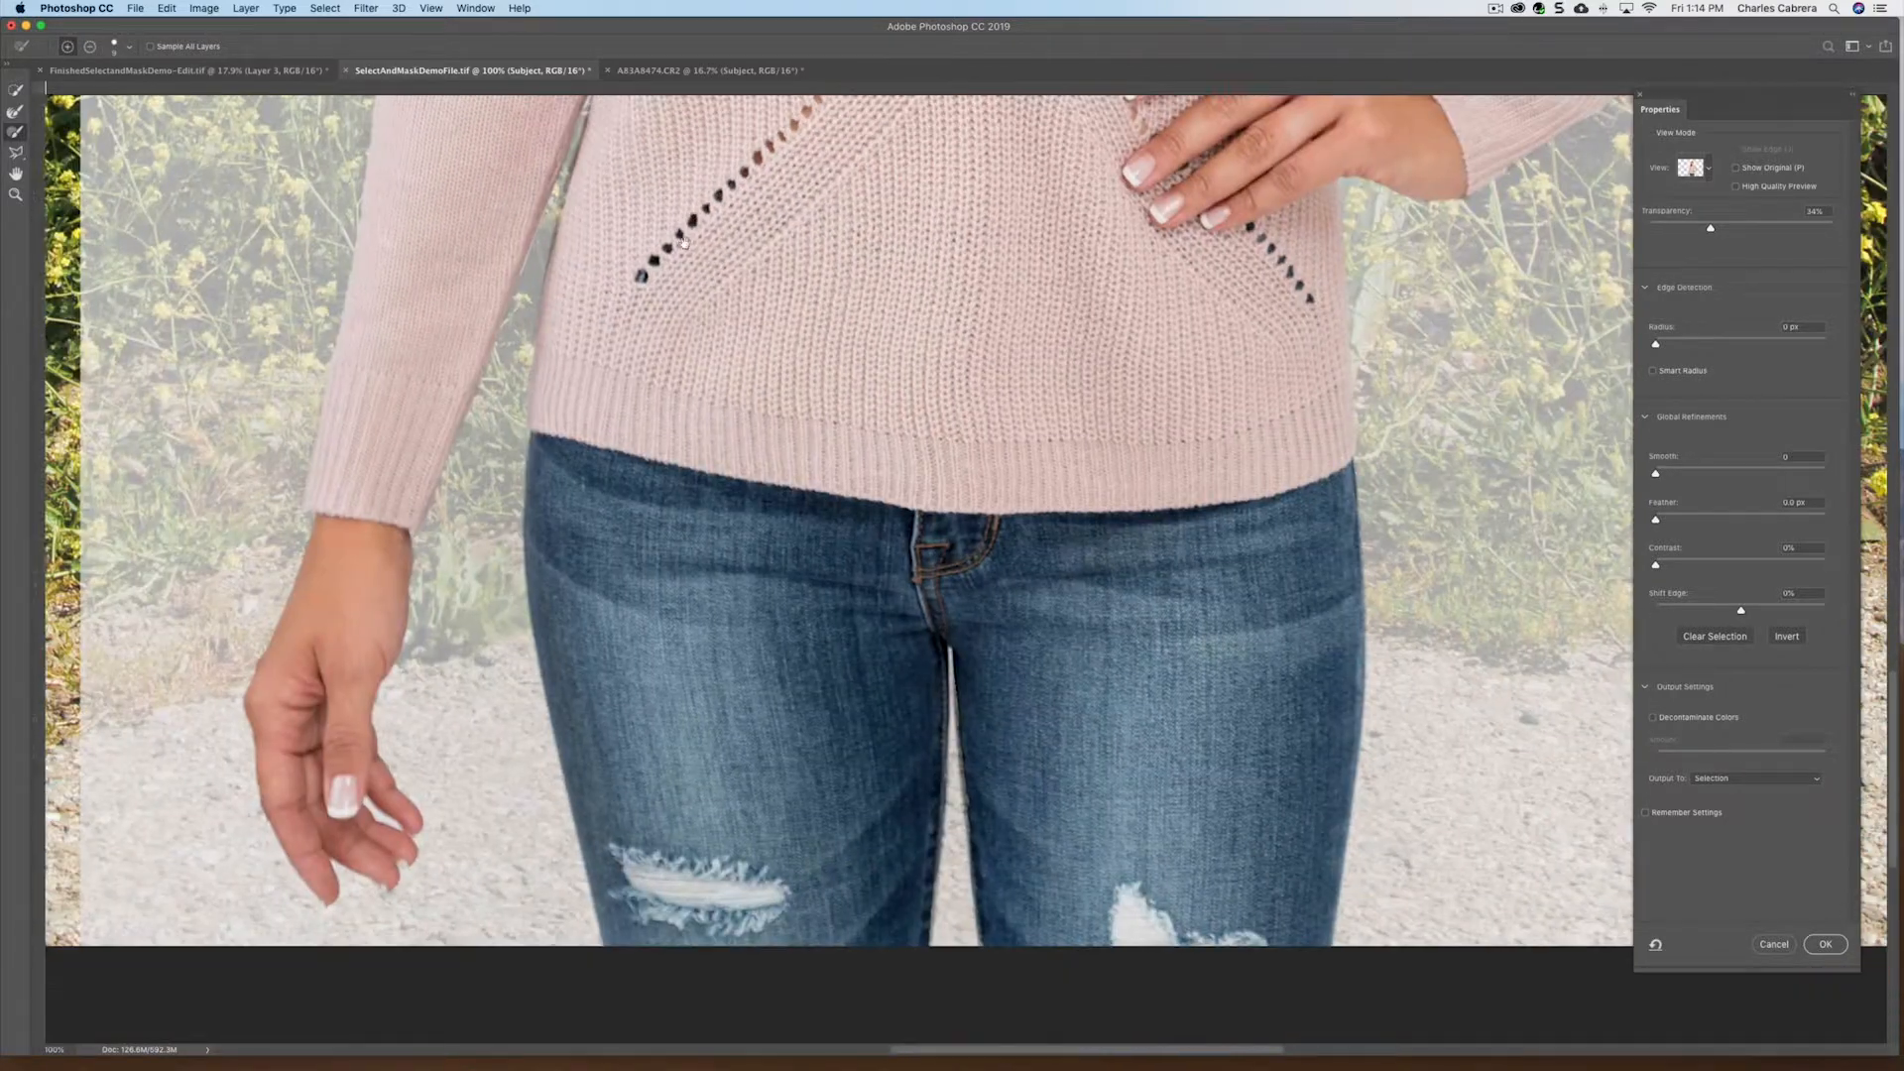
scroll(647, 407, "up", 6)
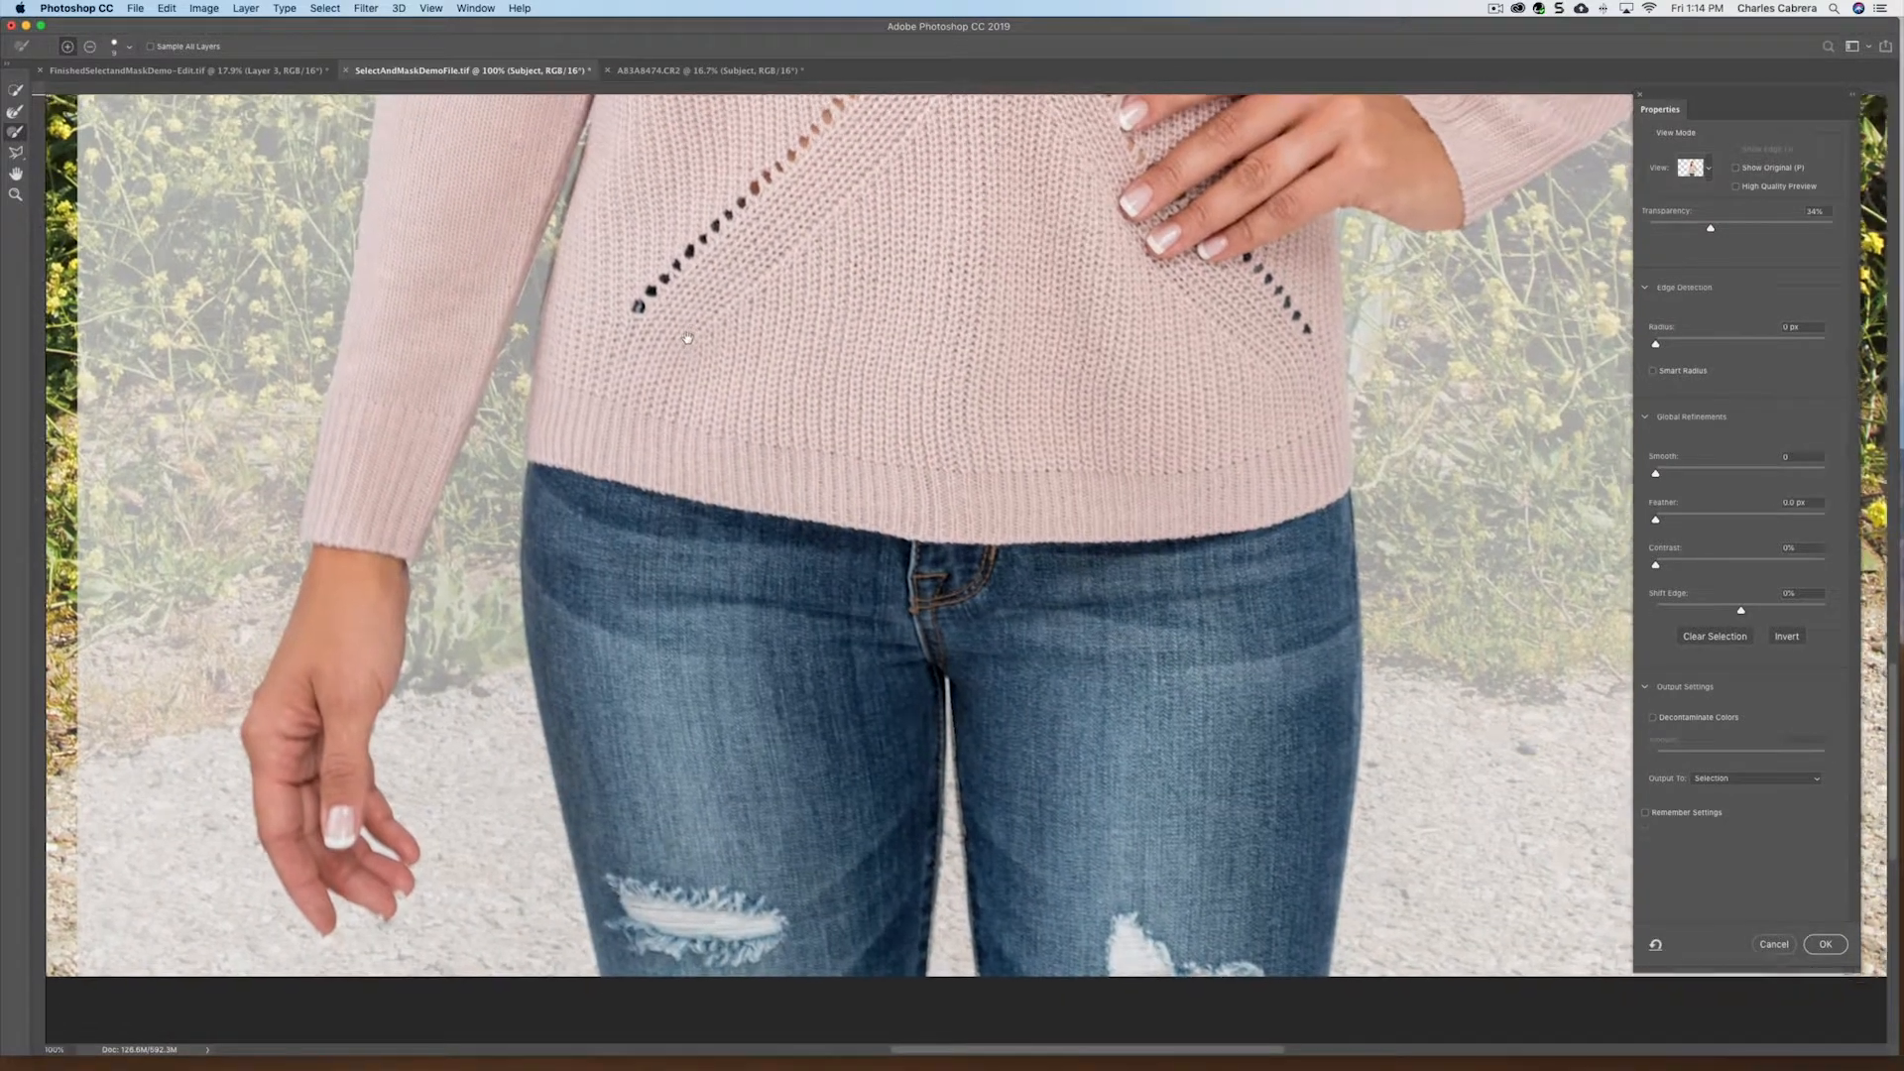
scroll(581, 389, "up", 13)
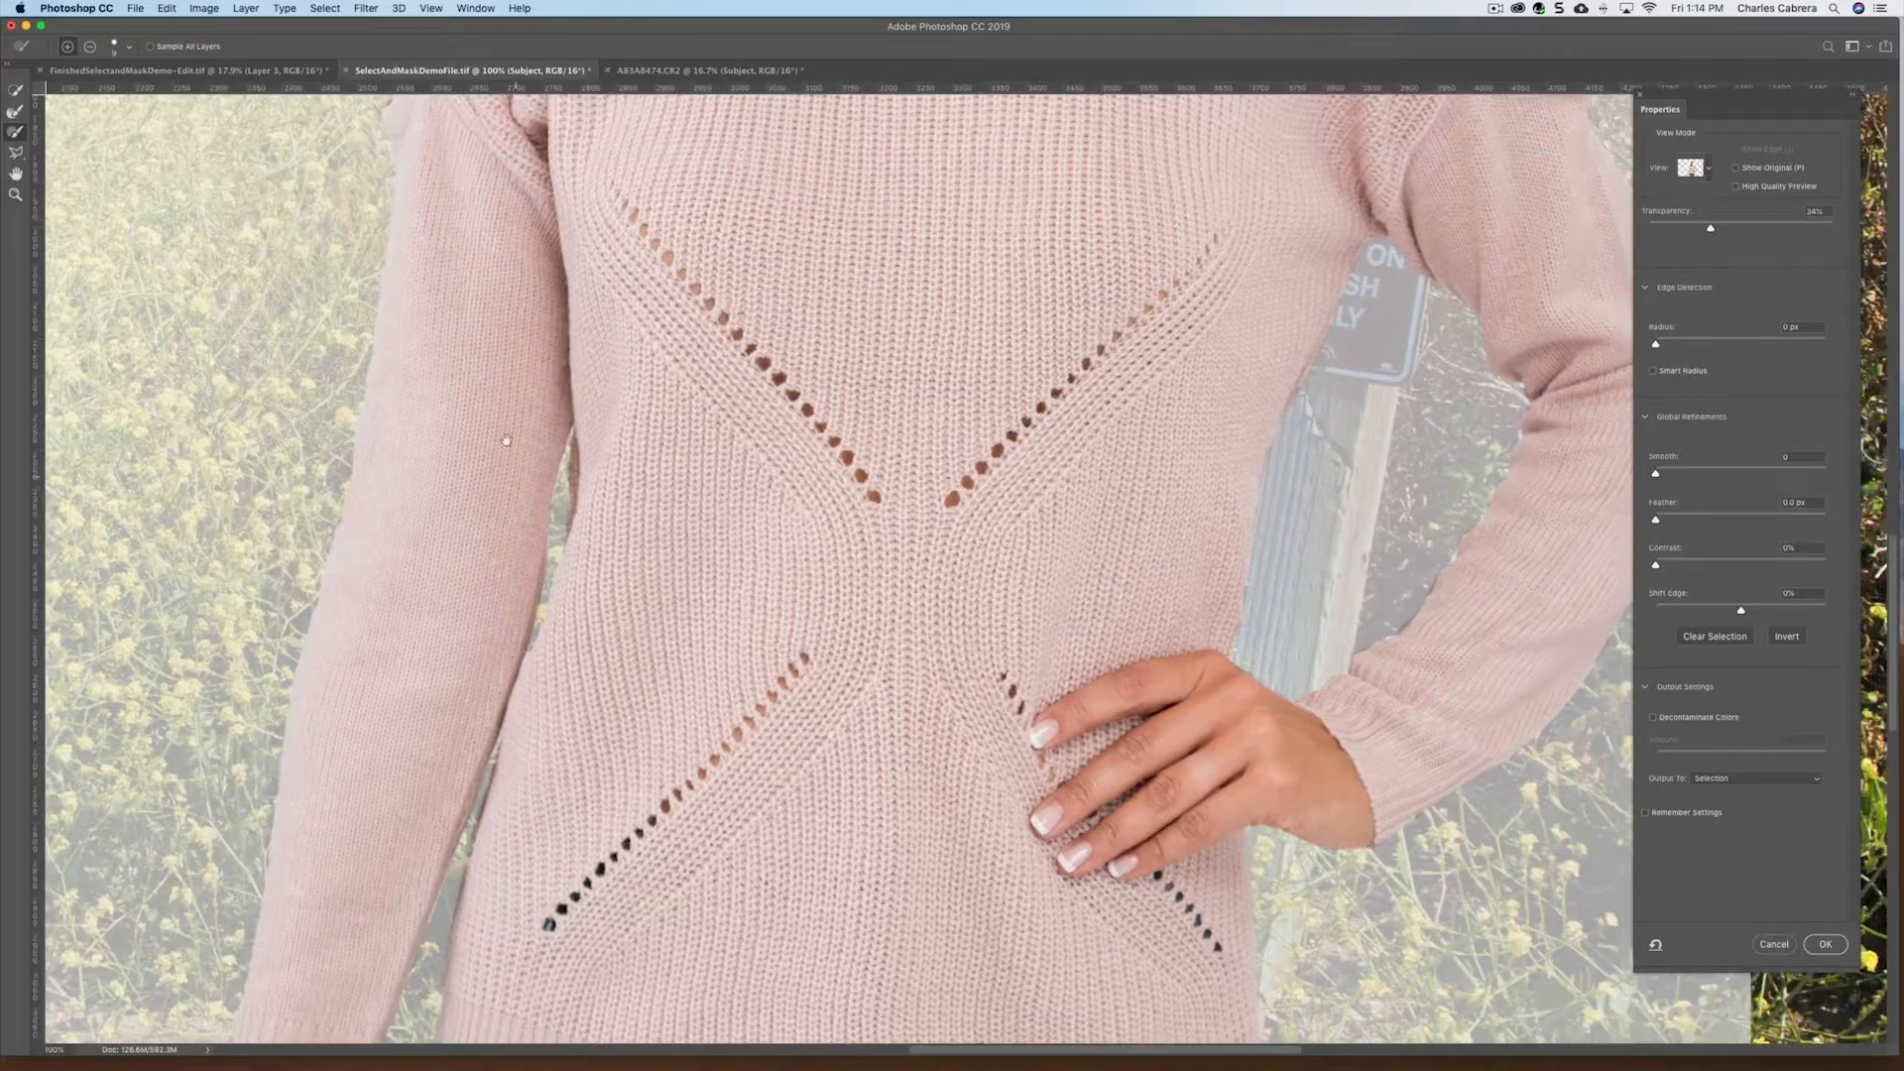
scroll(502, 528, "up", 10)
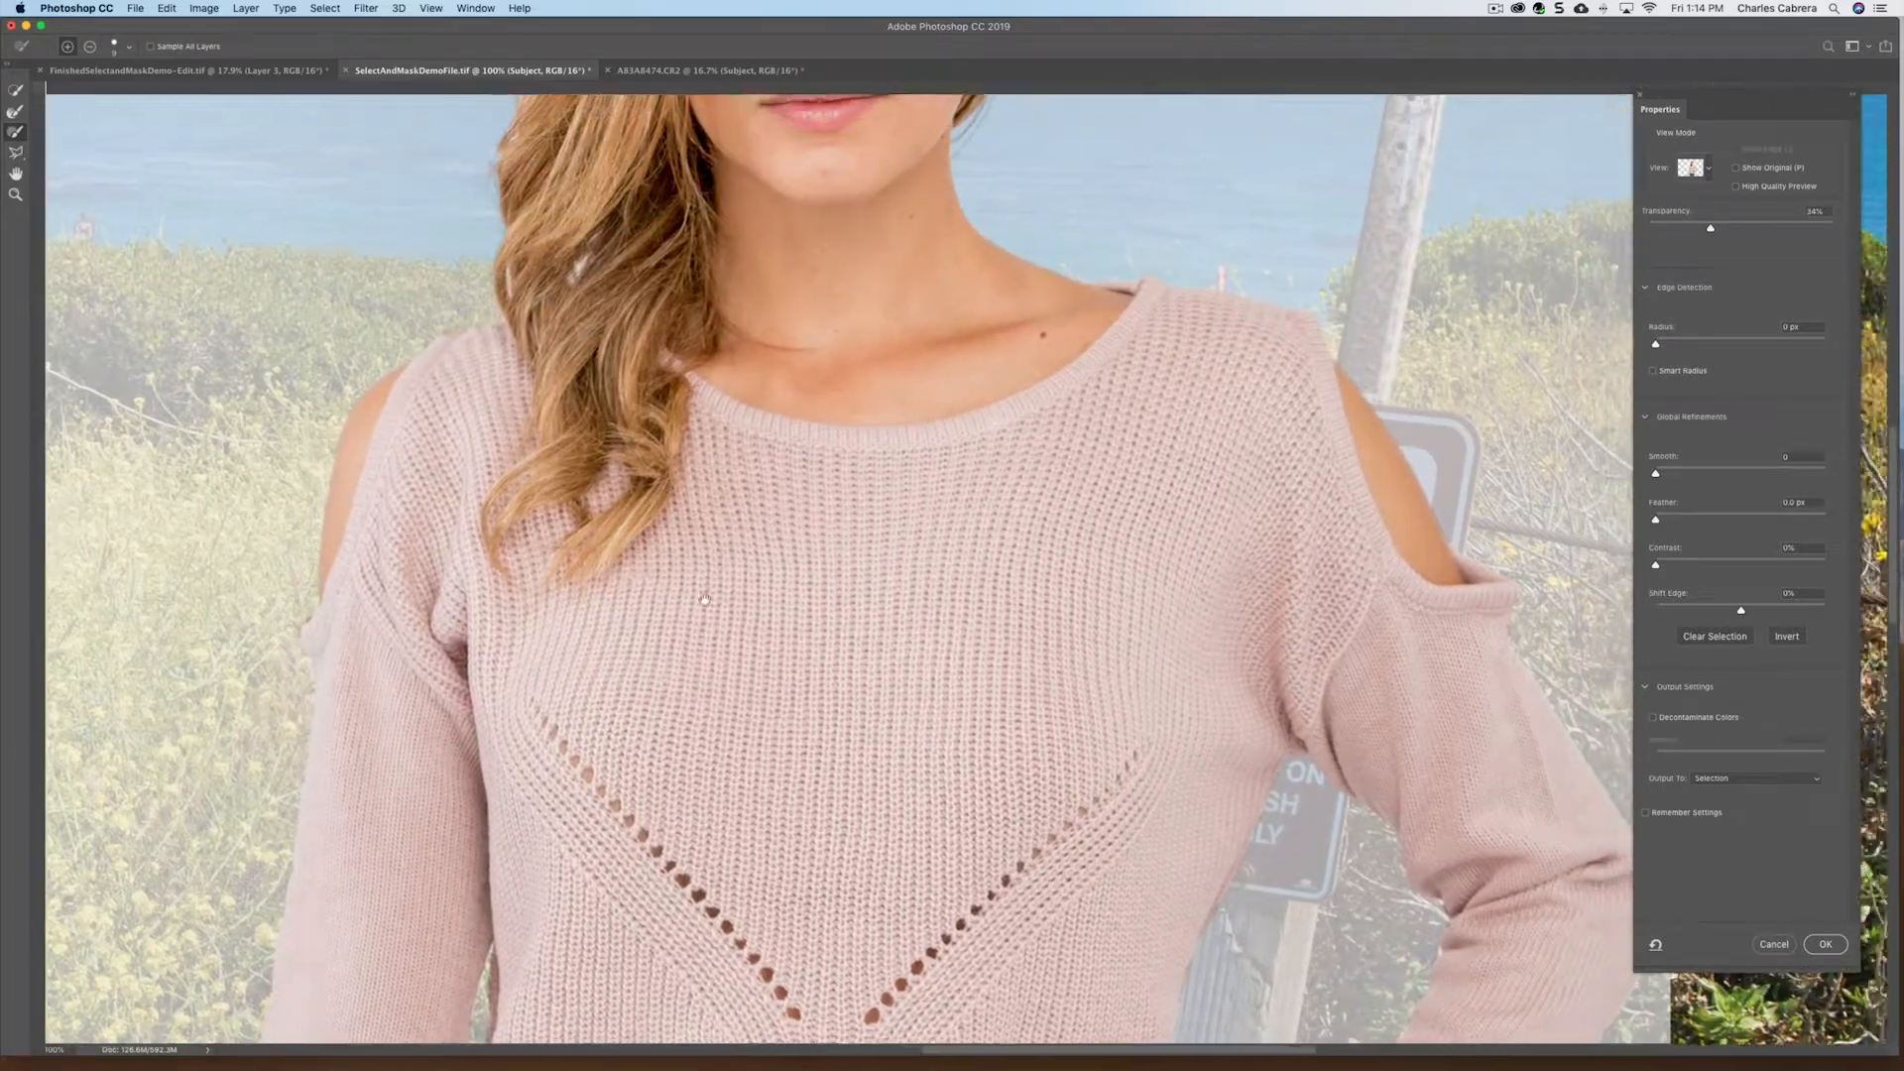
scroll(588, 655, "up", 3)
scroll(748, 530, "down", 8)
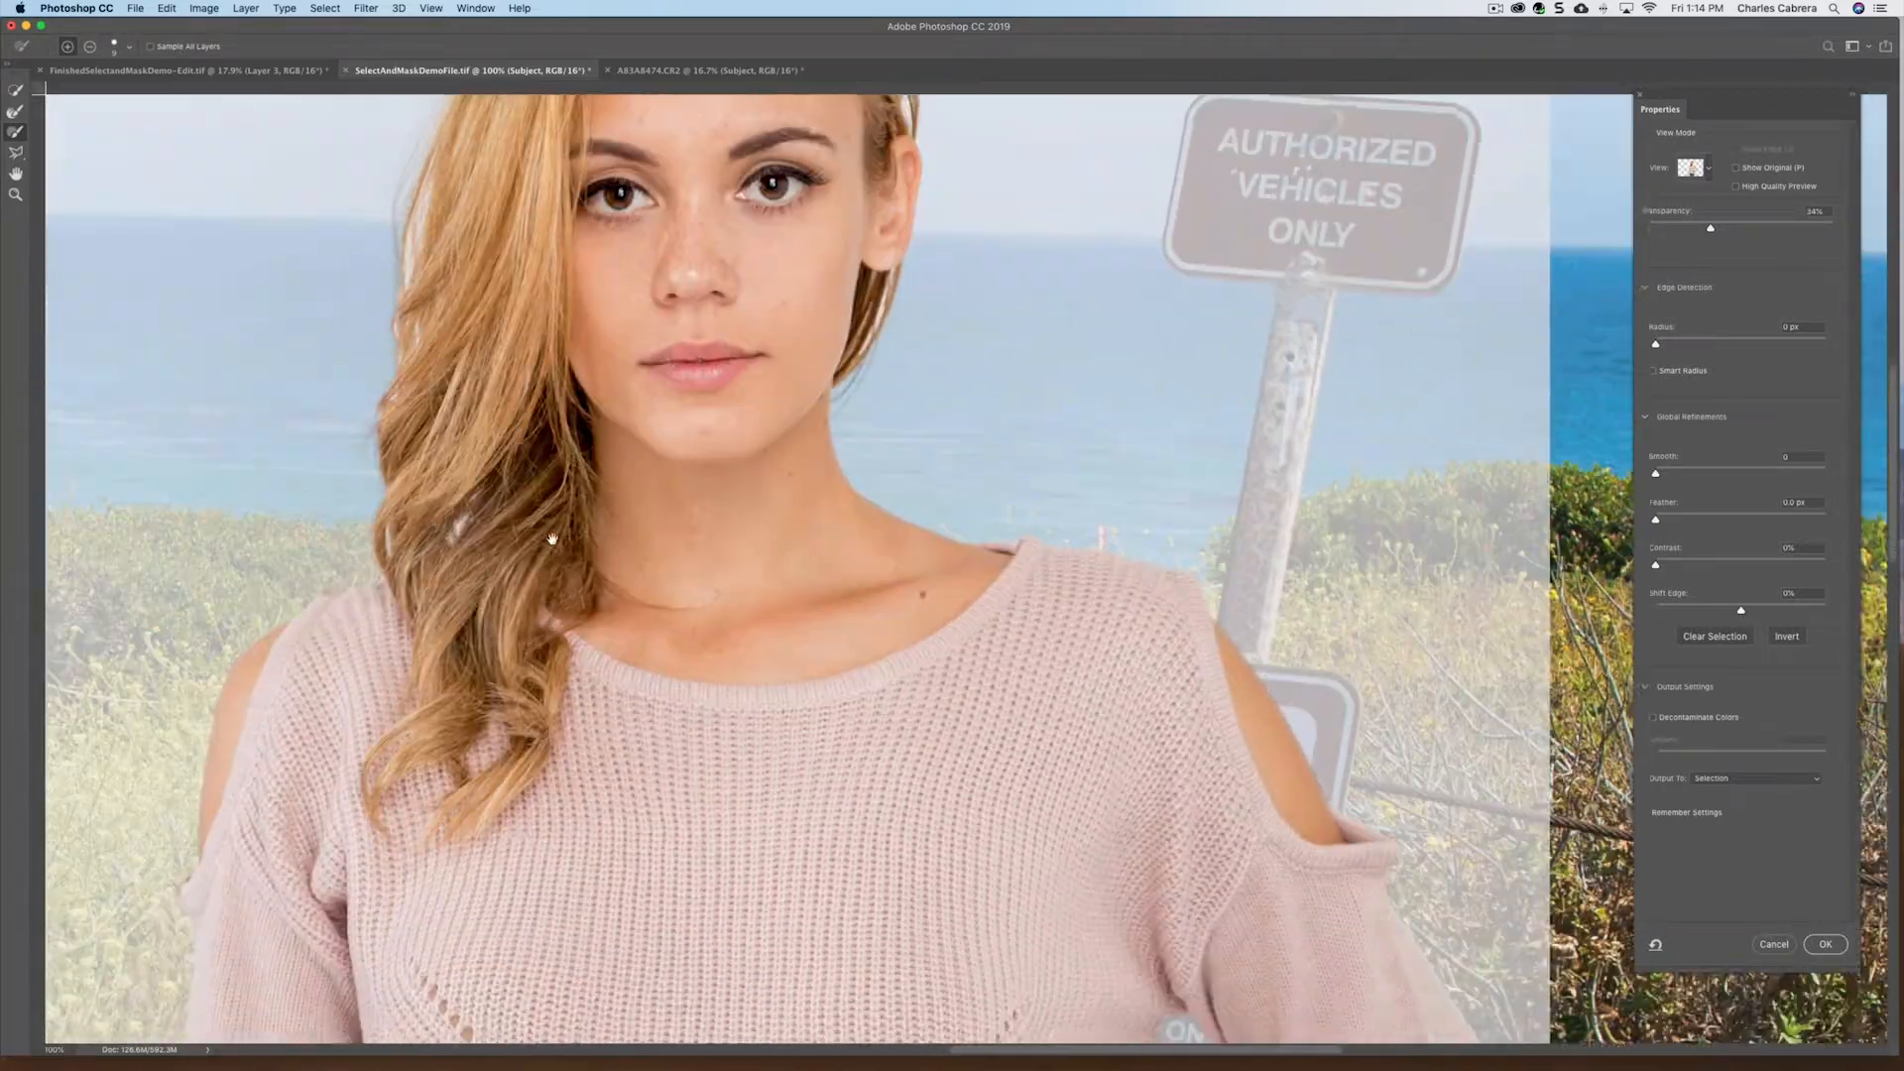
scroll(748, 531, "down", 13)
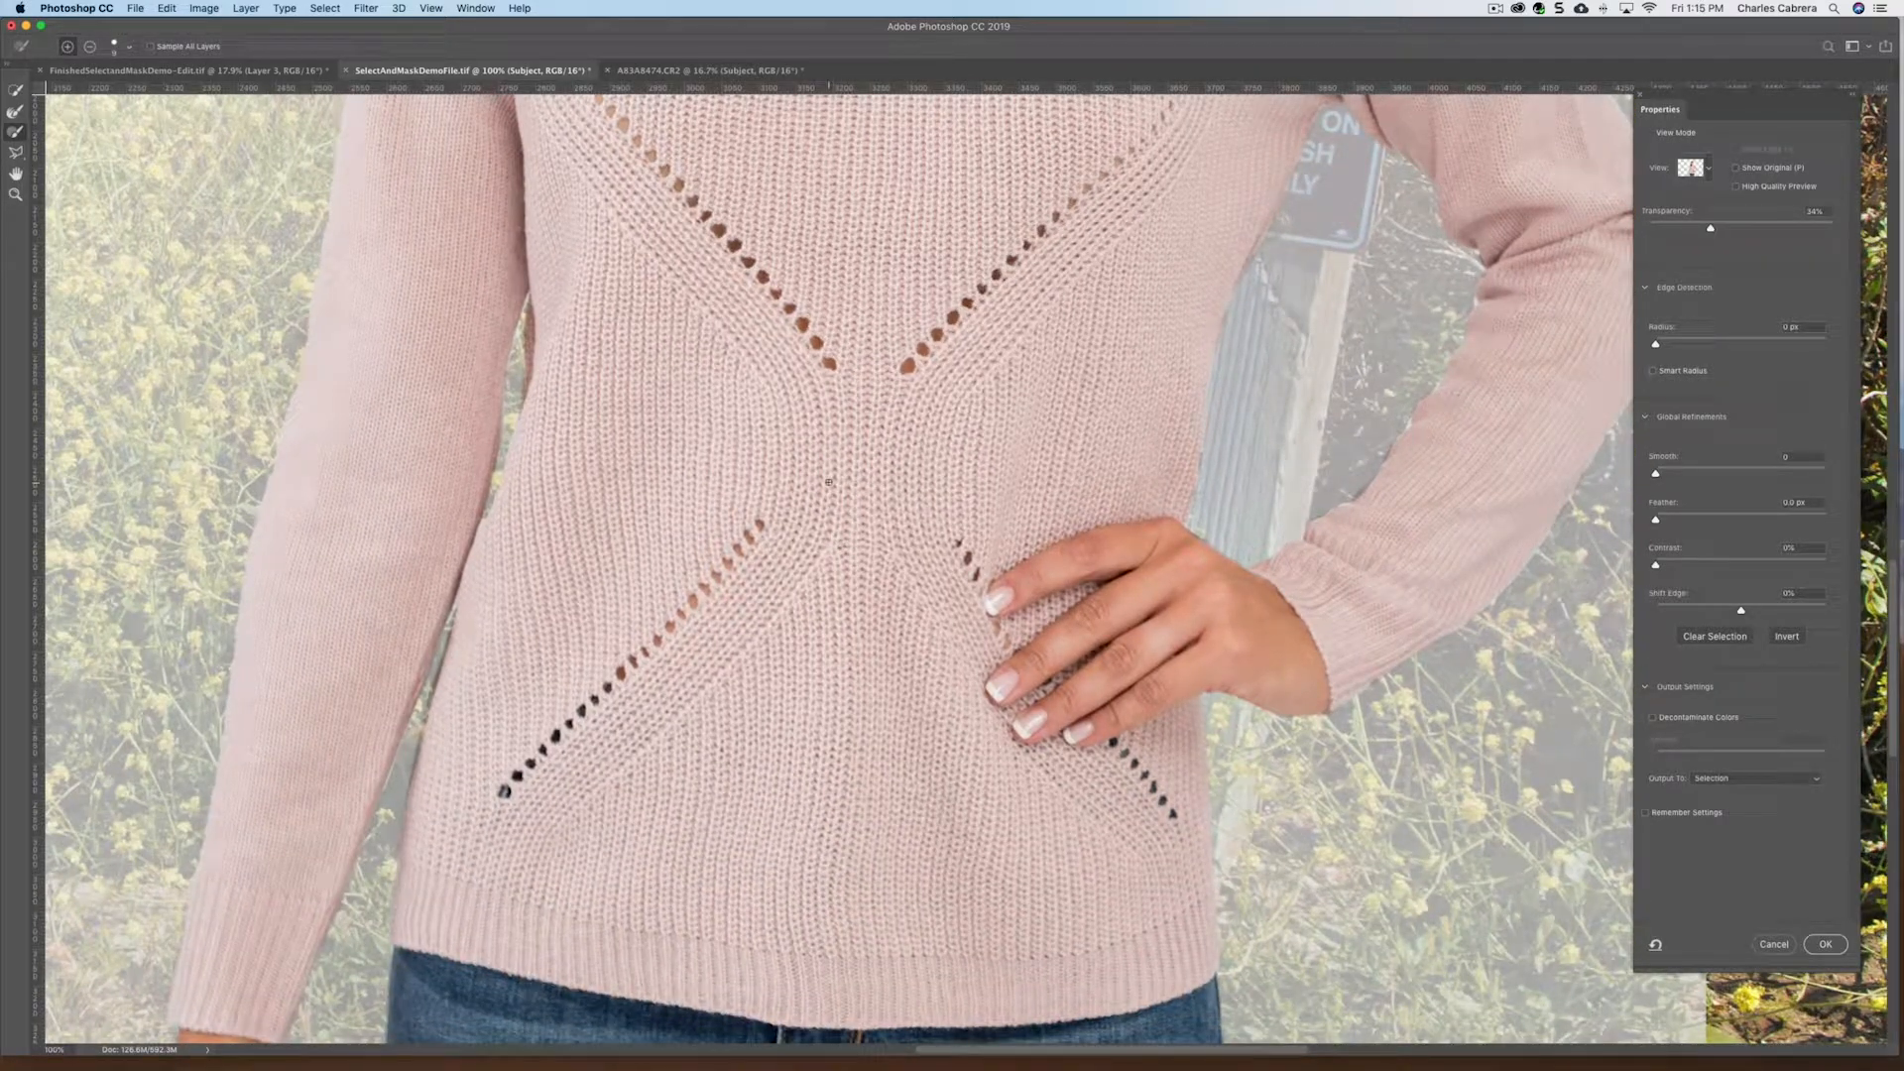
key("super+minus")
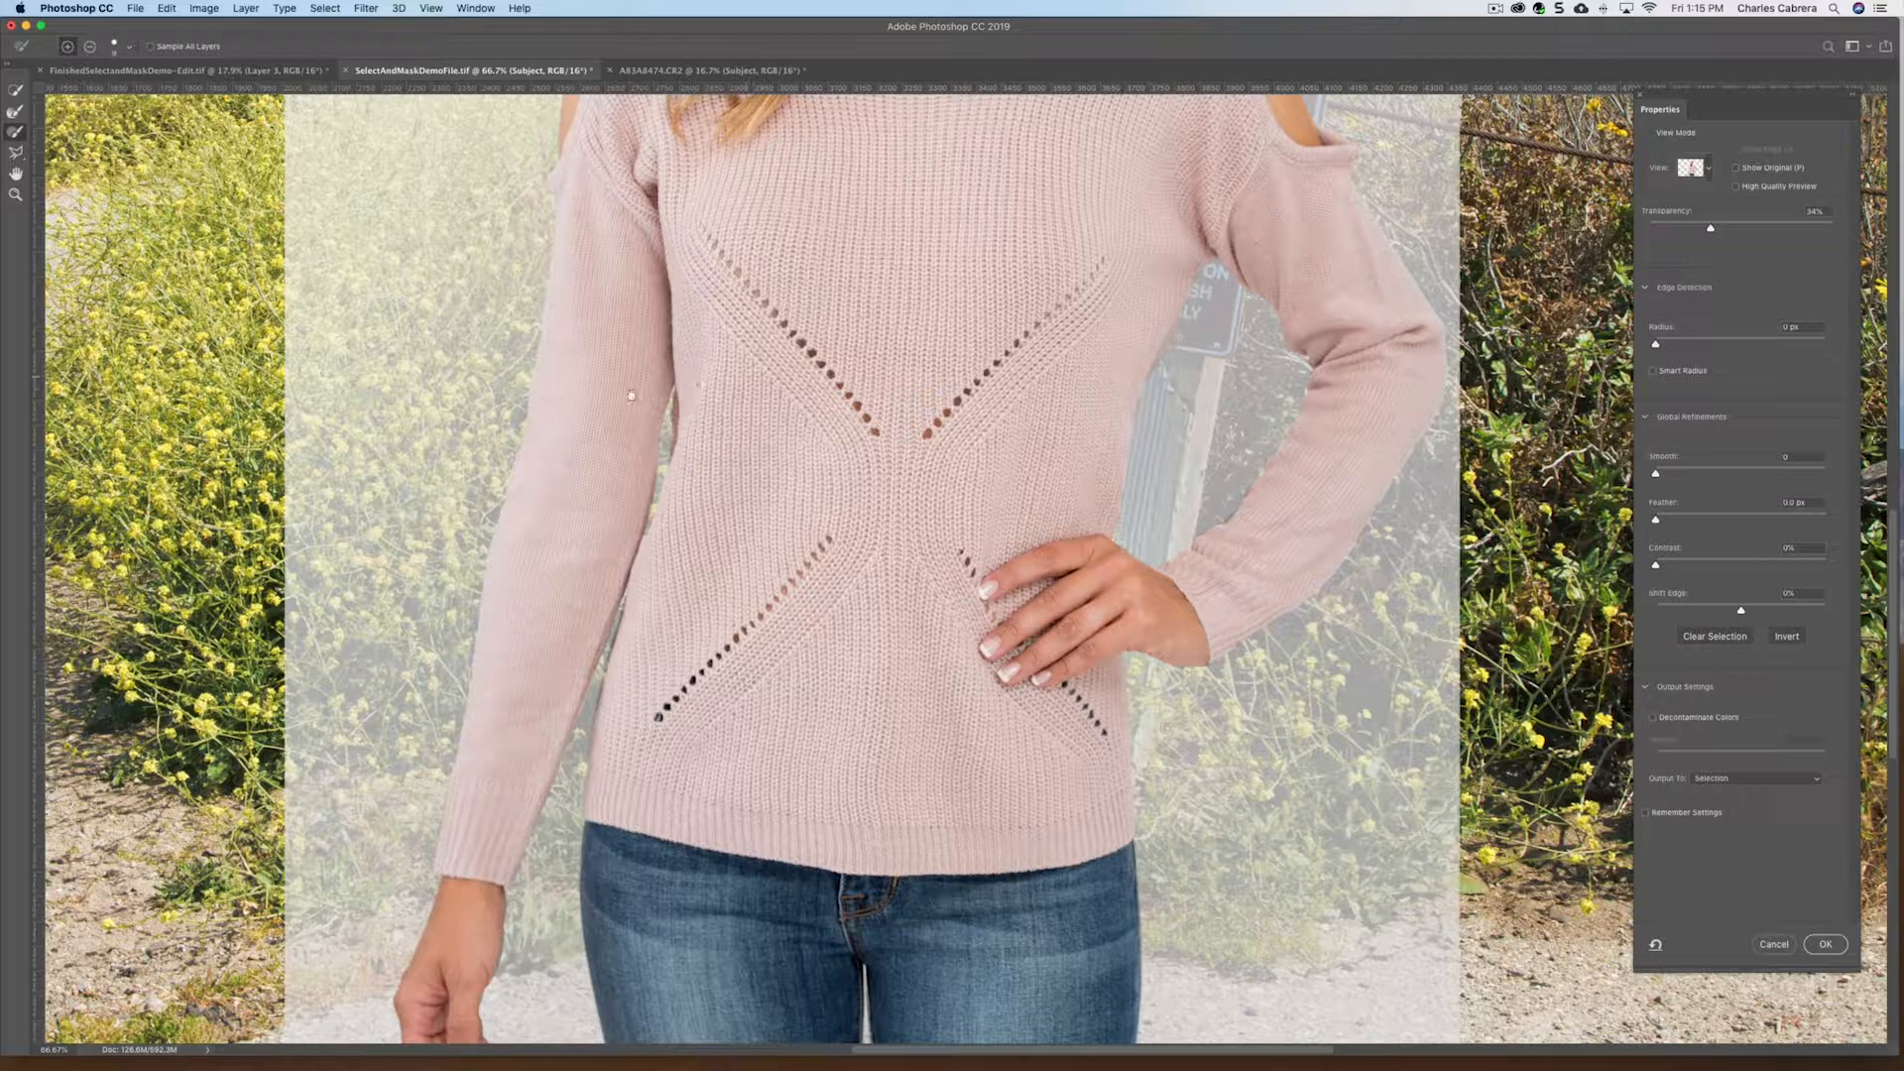
scroll(684, 615, "down", 5)
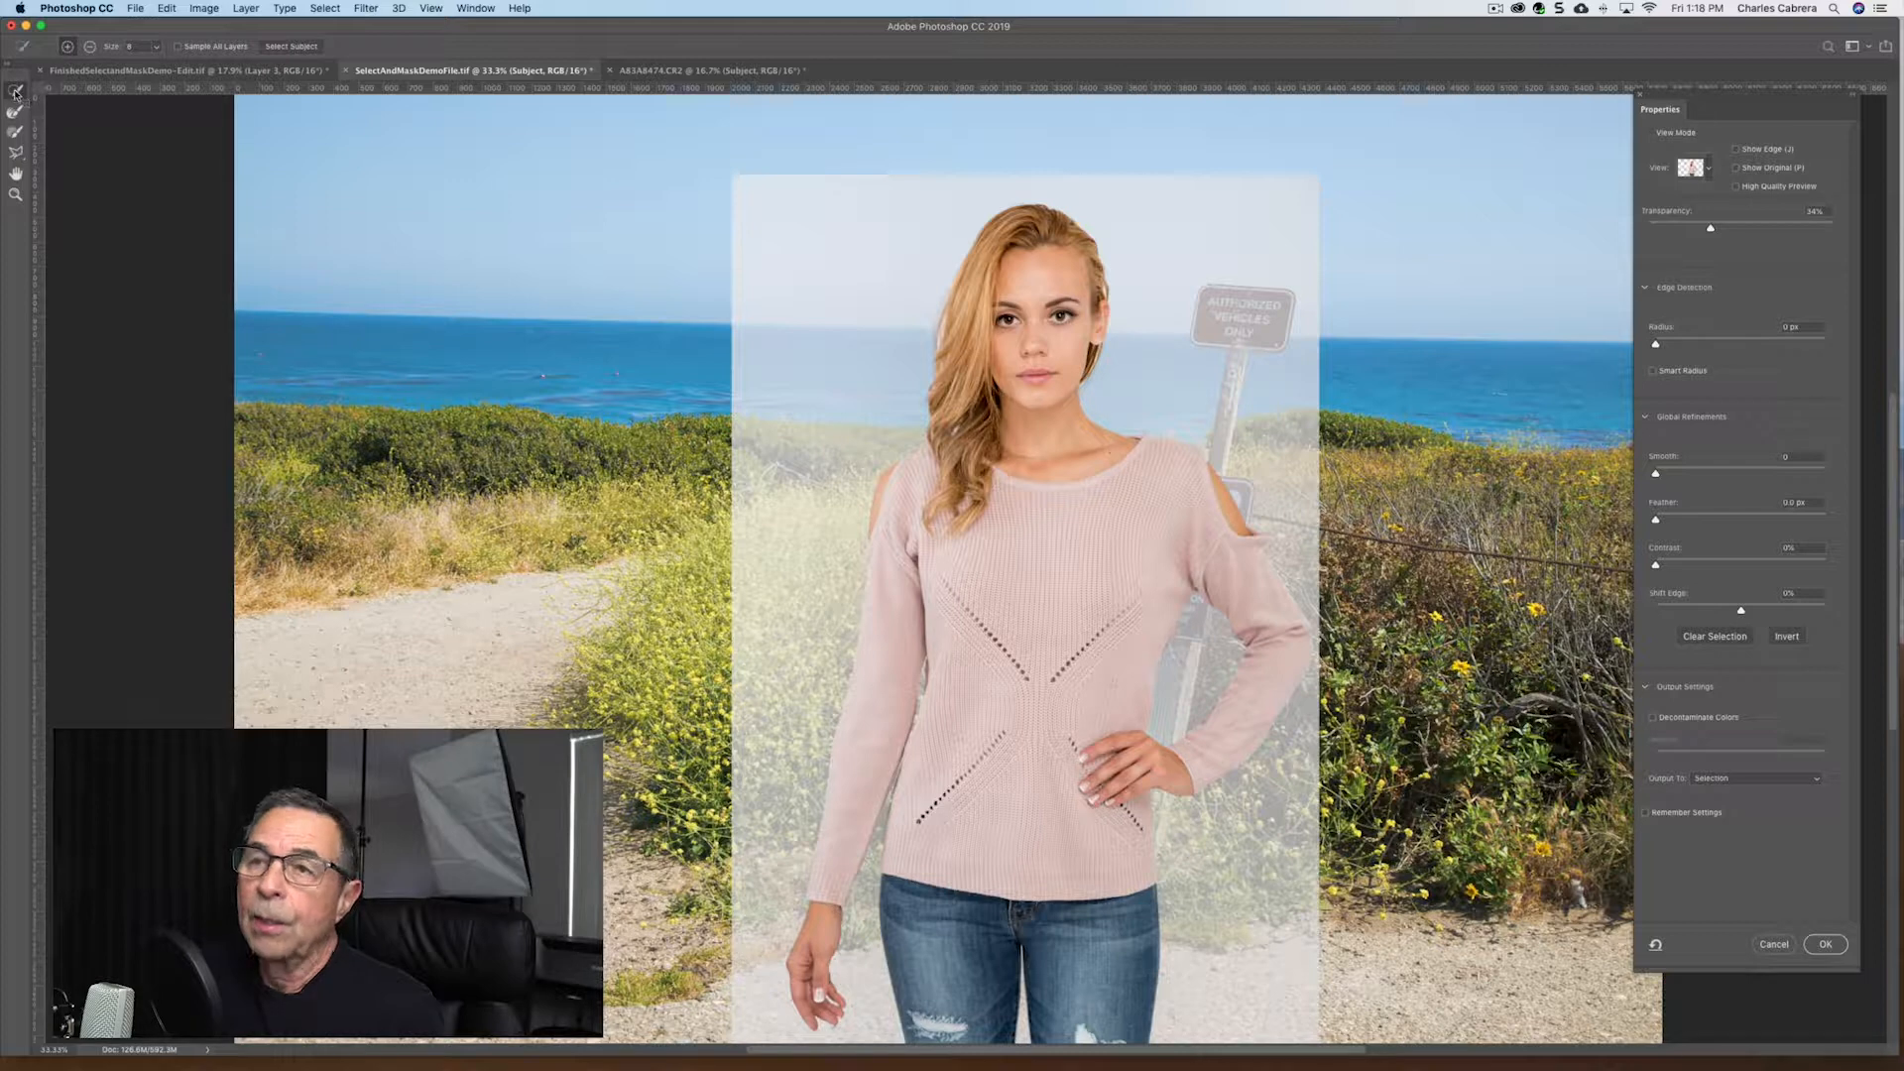
Reactivate the Brush tool, preview the cutout at 92% Onion Skin transparency, and lower the transparency to about 55%
left_click(16, 154)
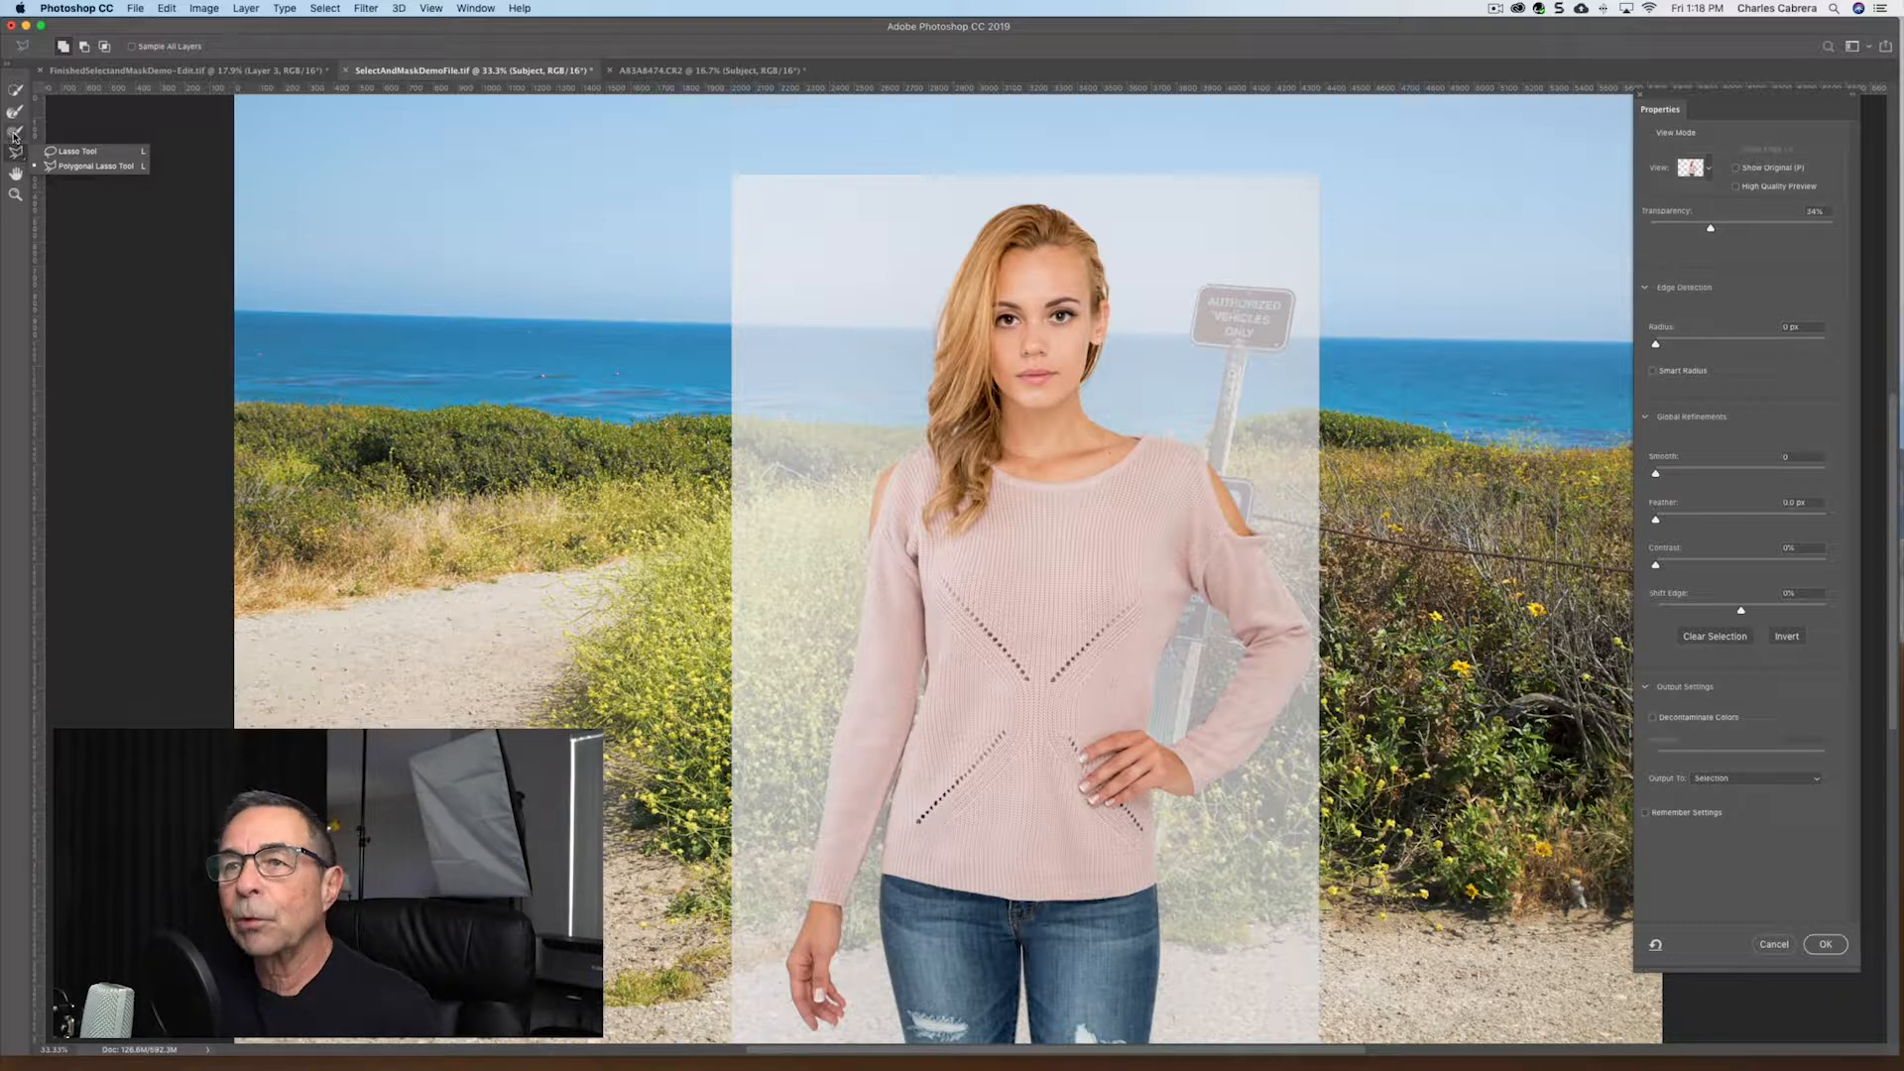
left_click(16, 133)
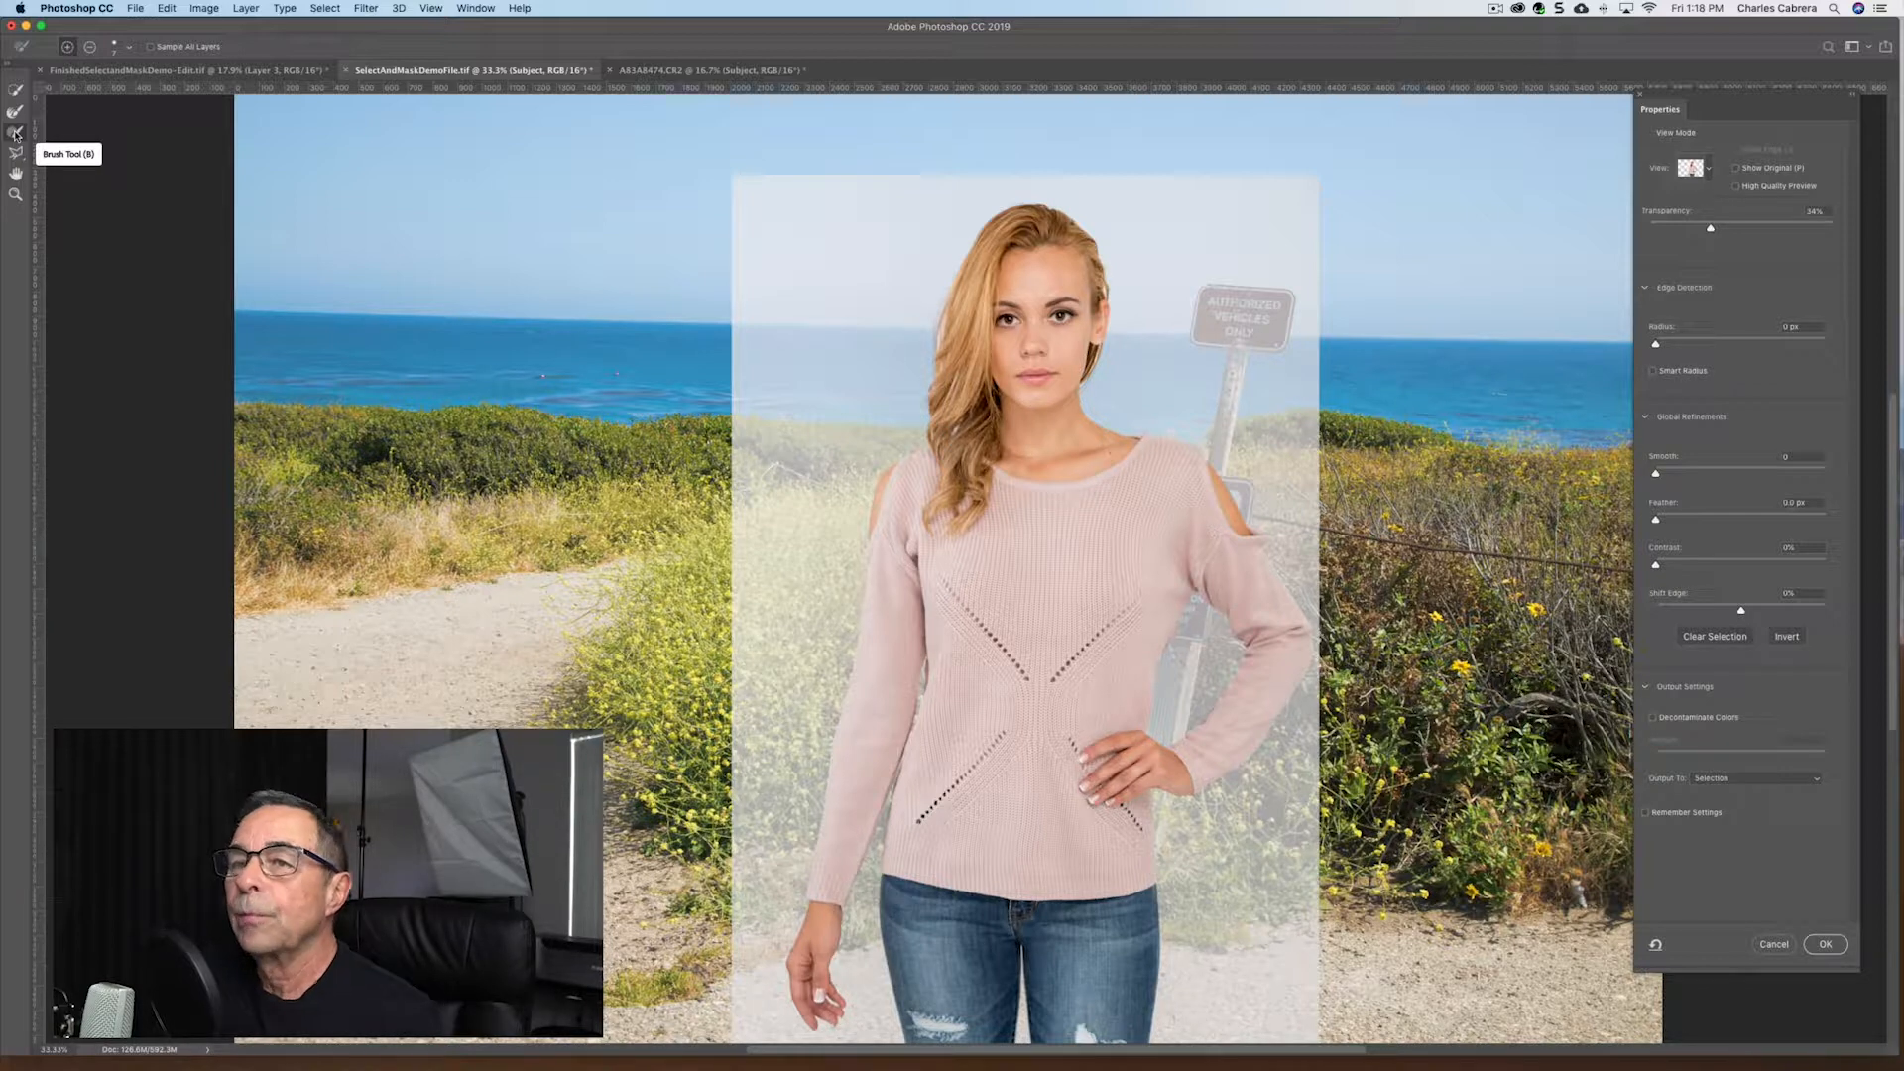
left_click(1707, 170)
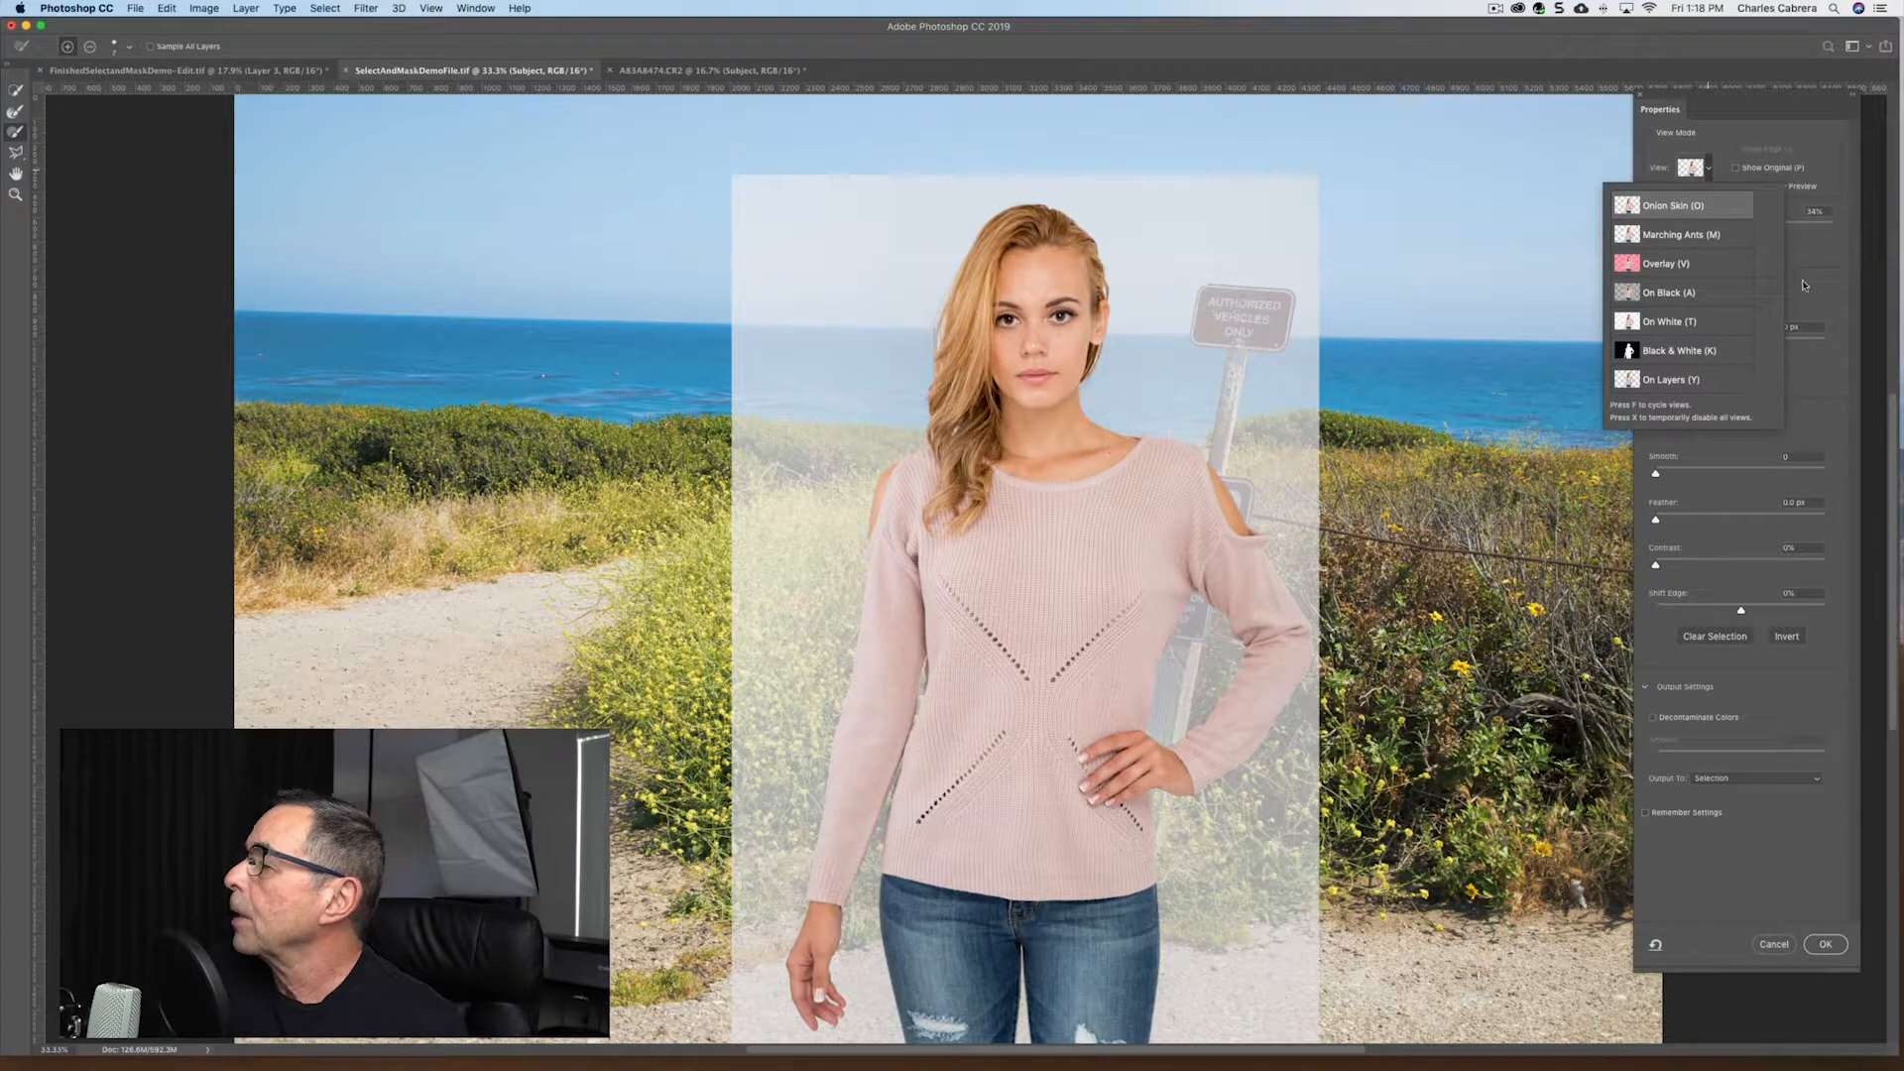
left_click(1805, 287)
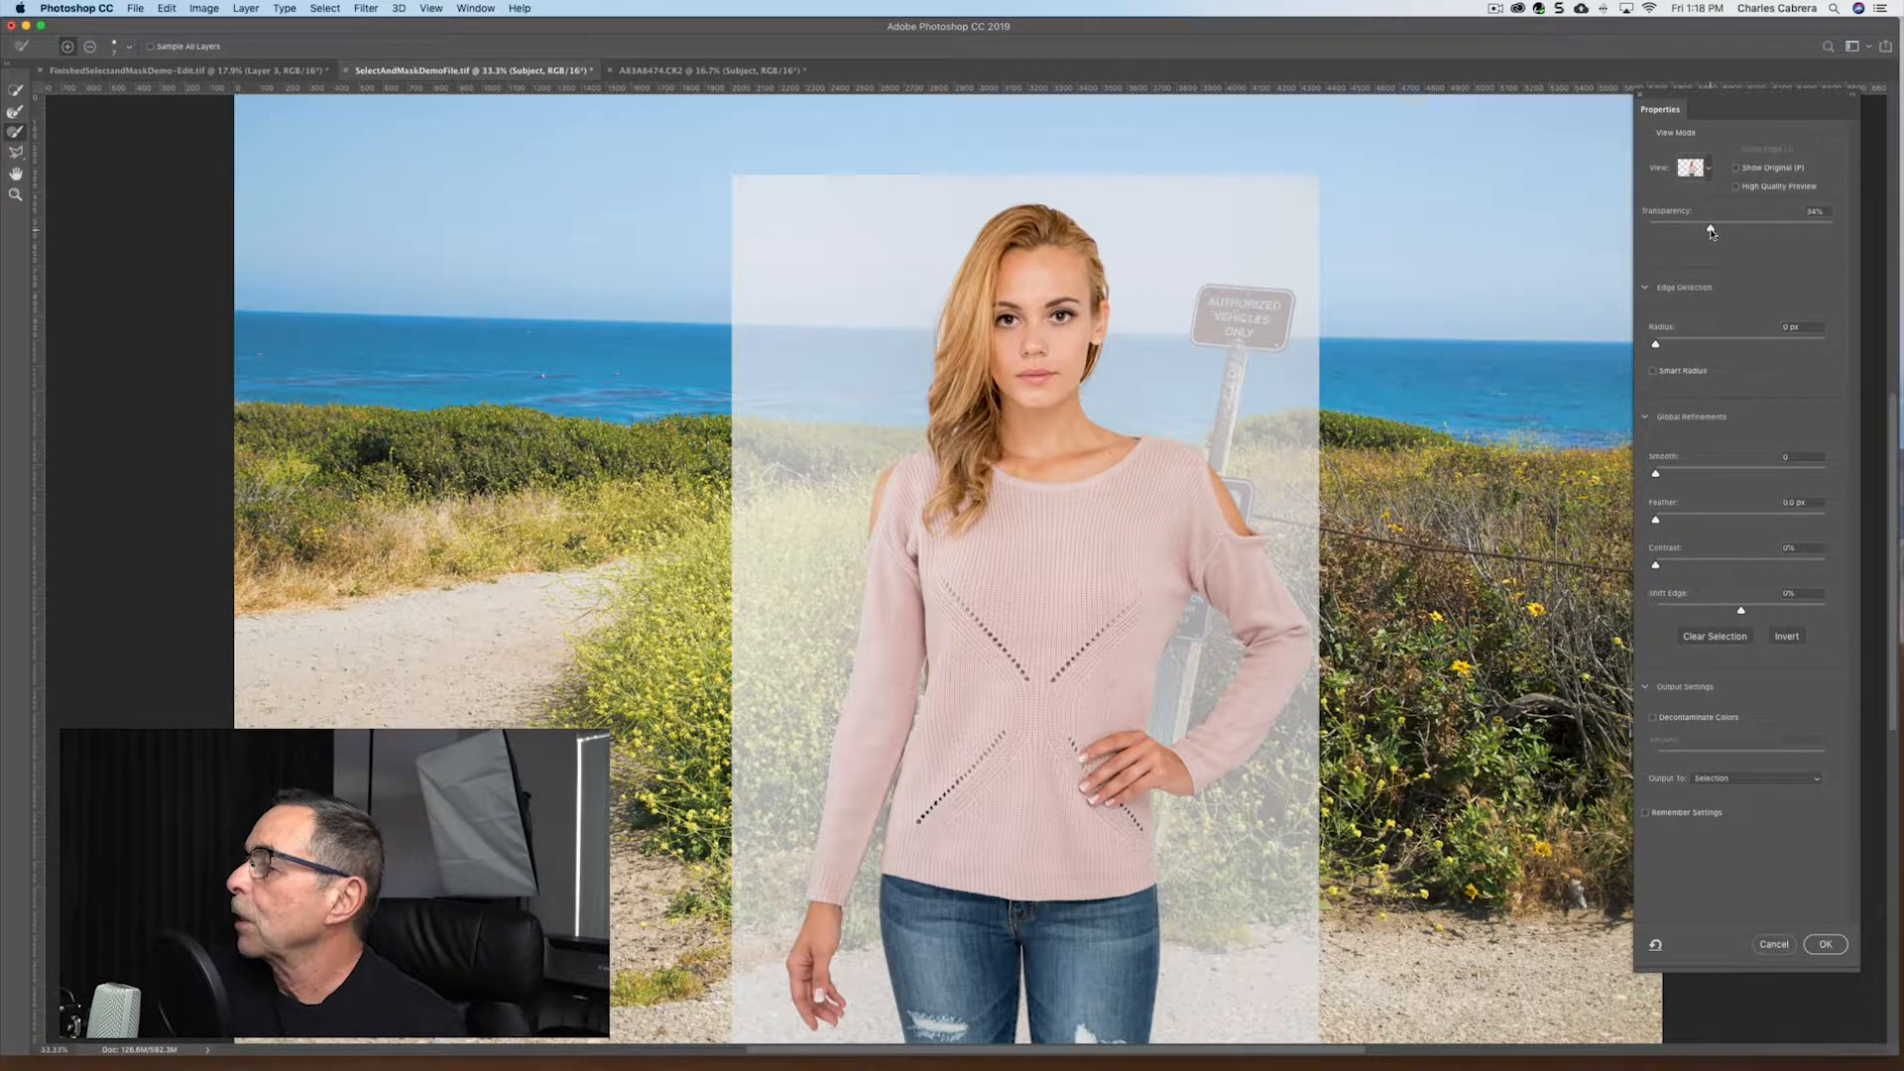
left_click_drag(1711, 228, 1821, 233)
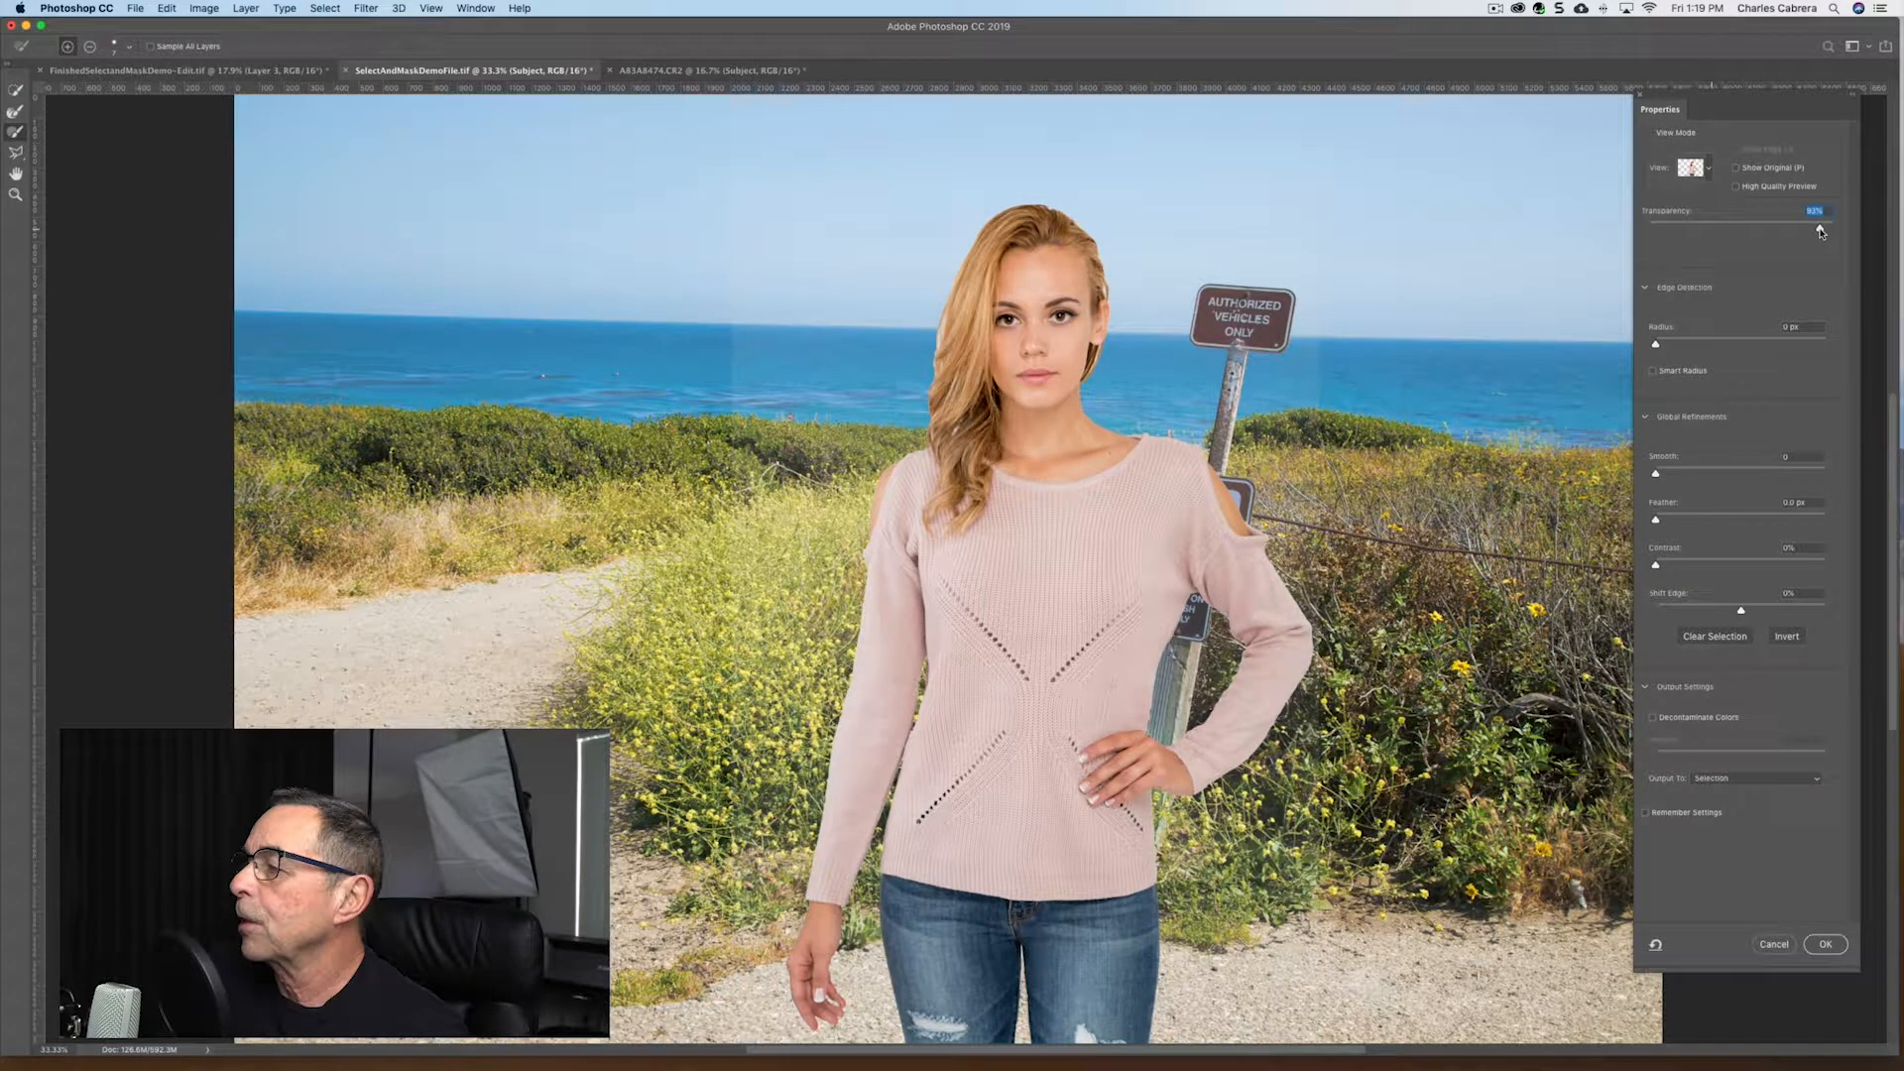
left_click_drag(1820, 232, 1752, 236)
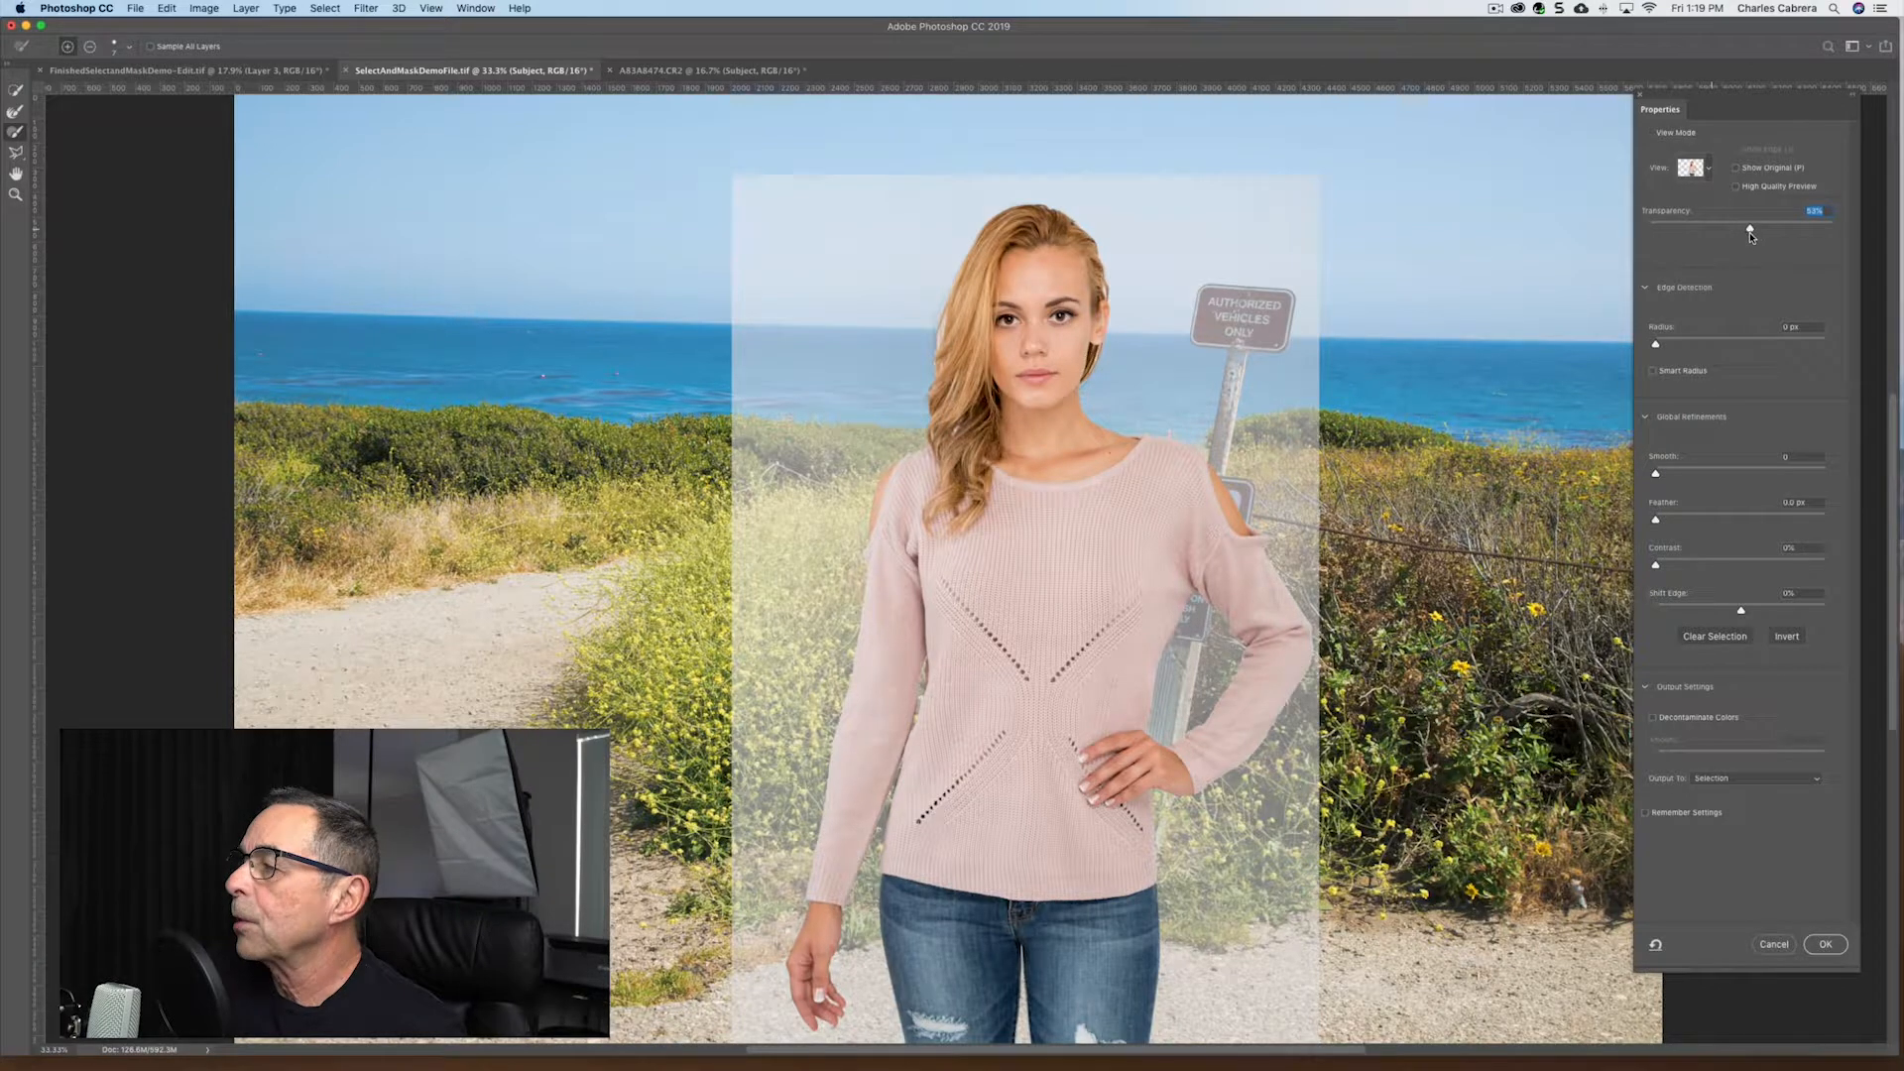
Switch the preview to Overlay and set the overlay color to near-black 050000
left_click(1690, 167)
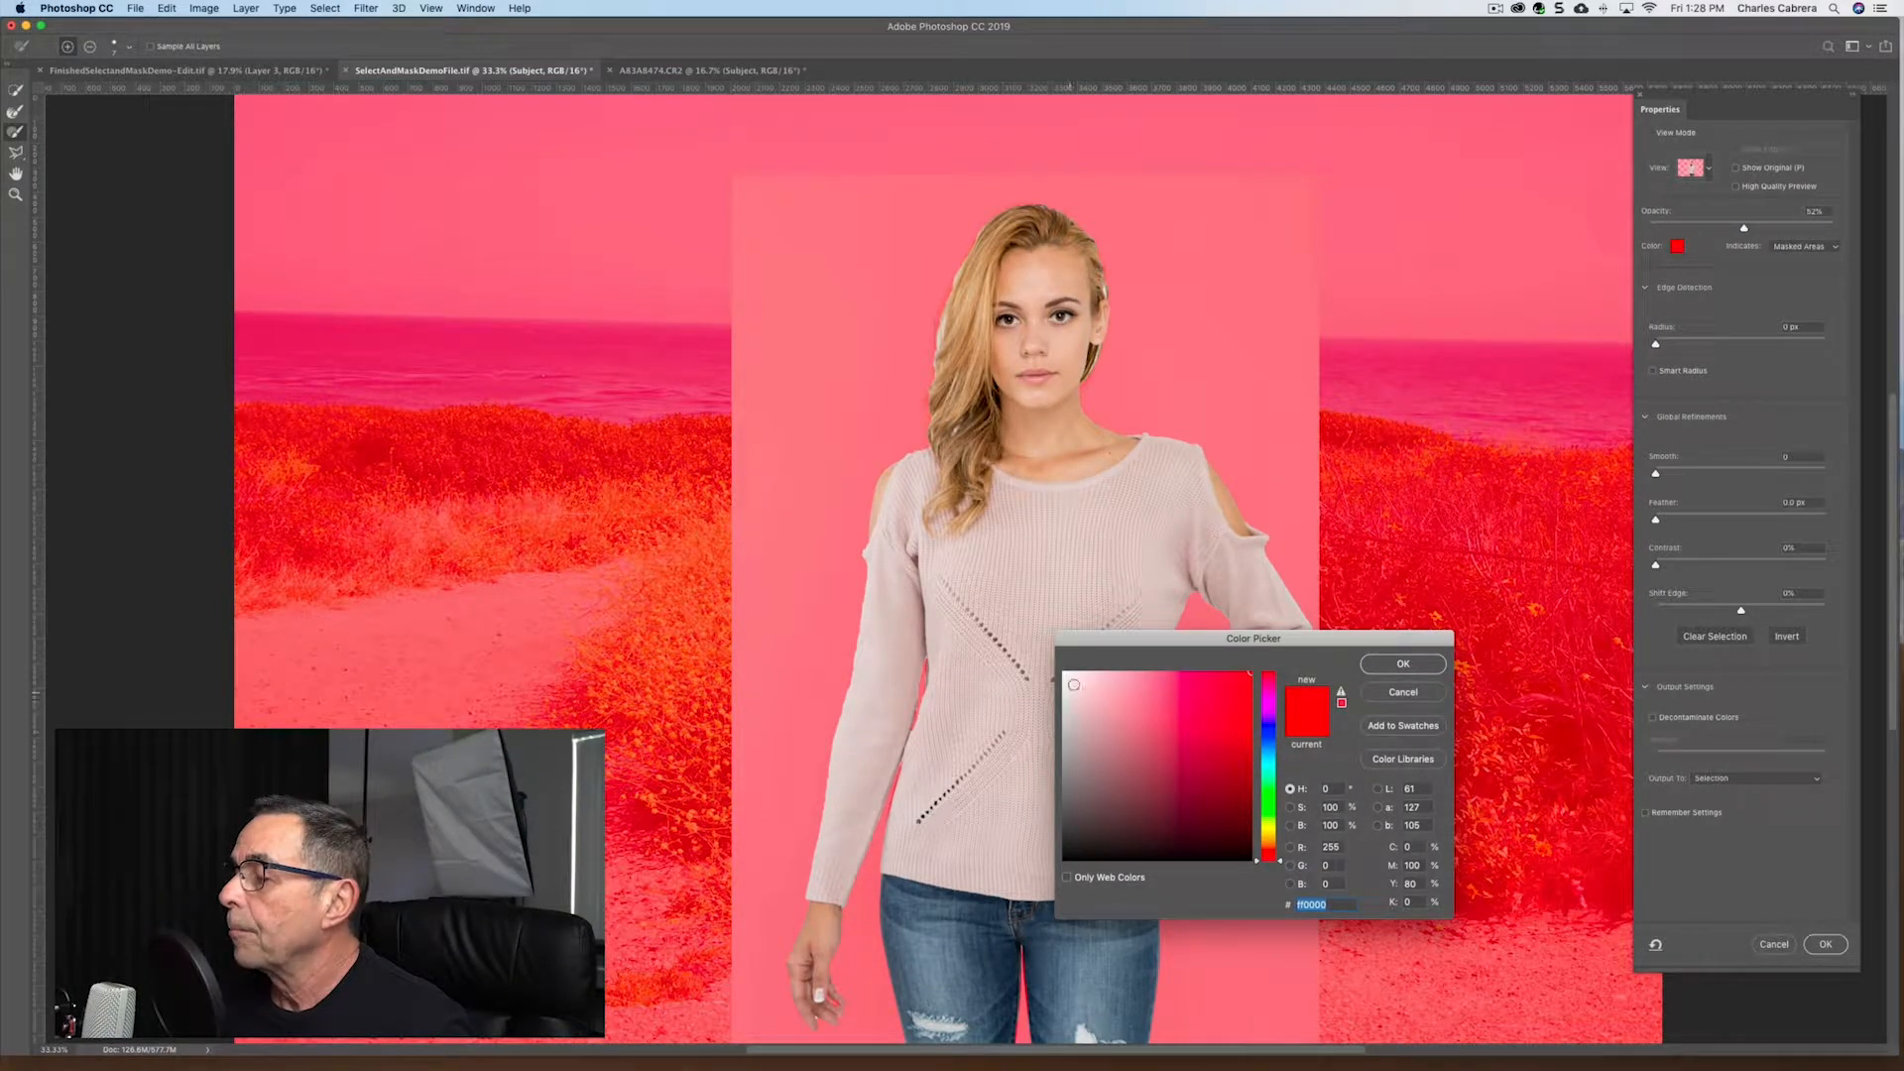
left_click(1203, 840)
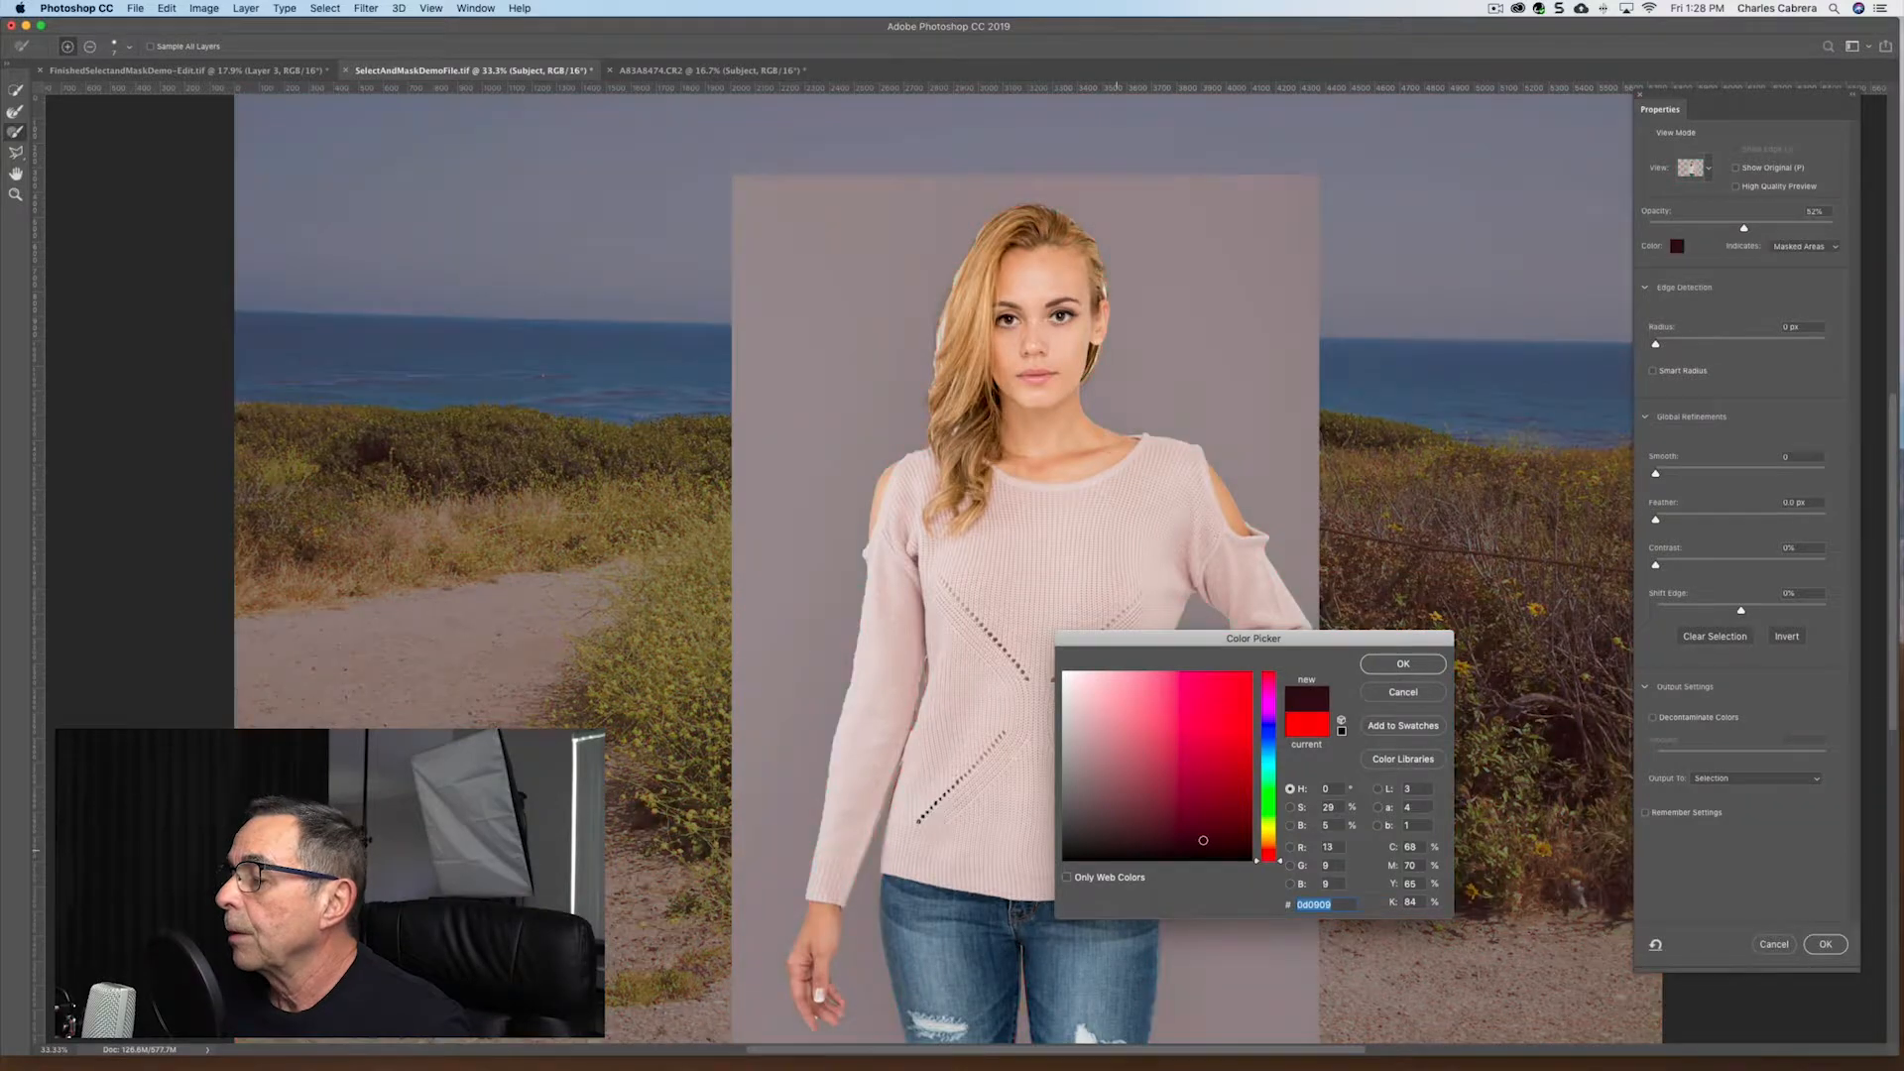
left_click_drag(1225, 819, 1251, 857)
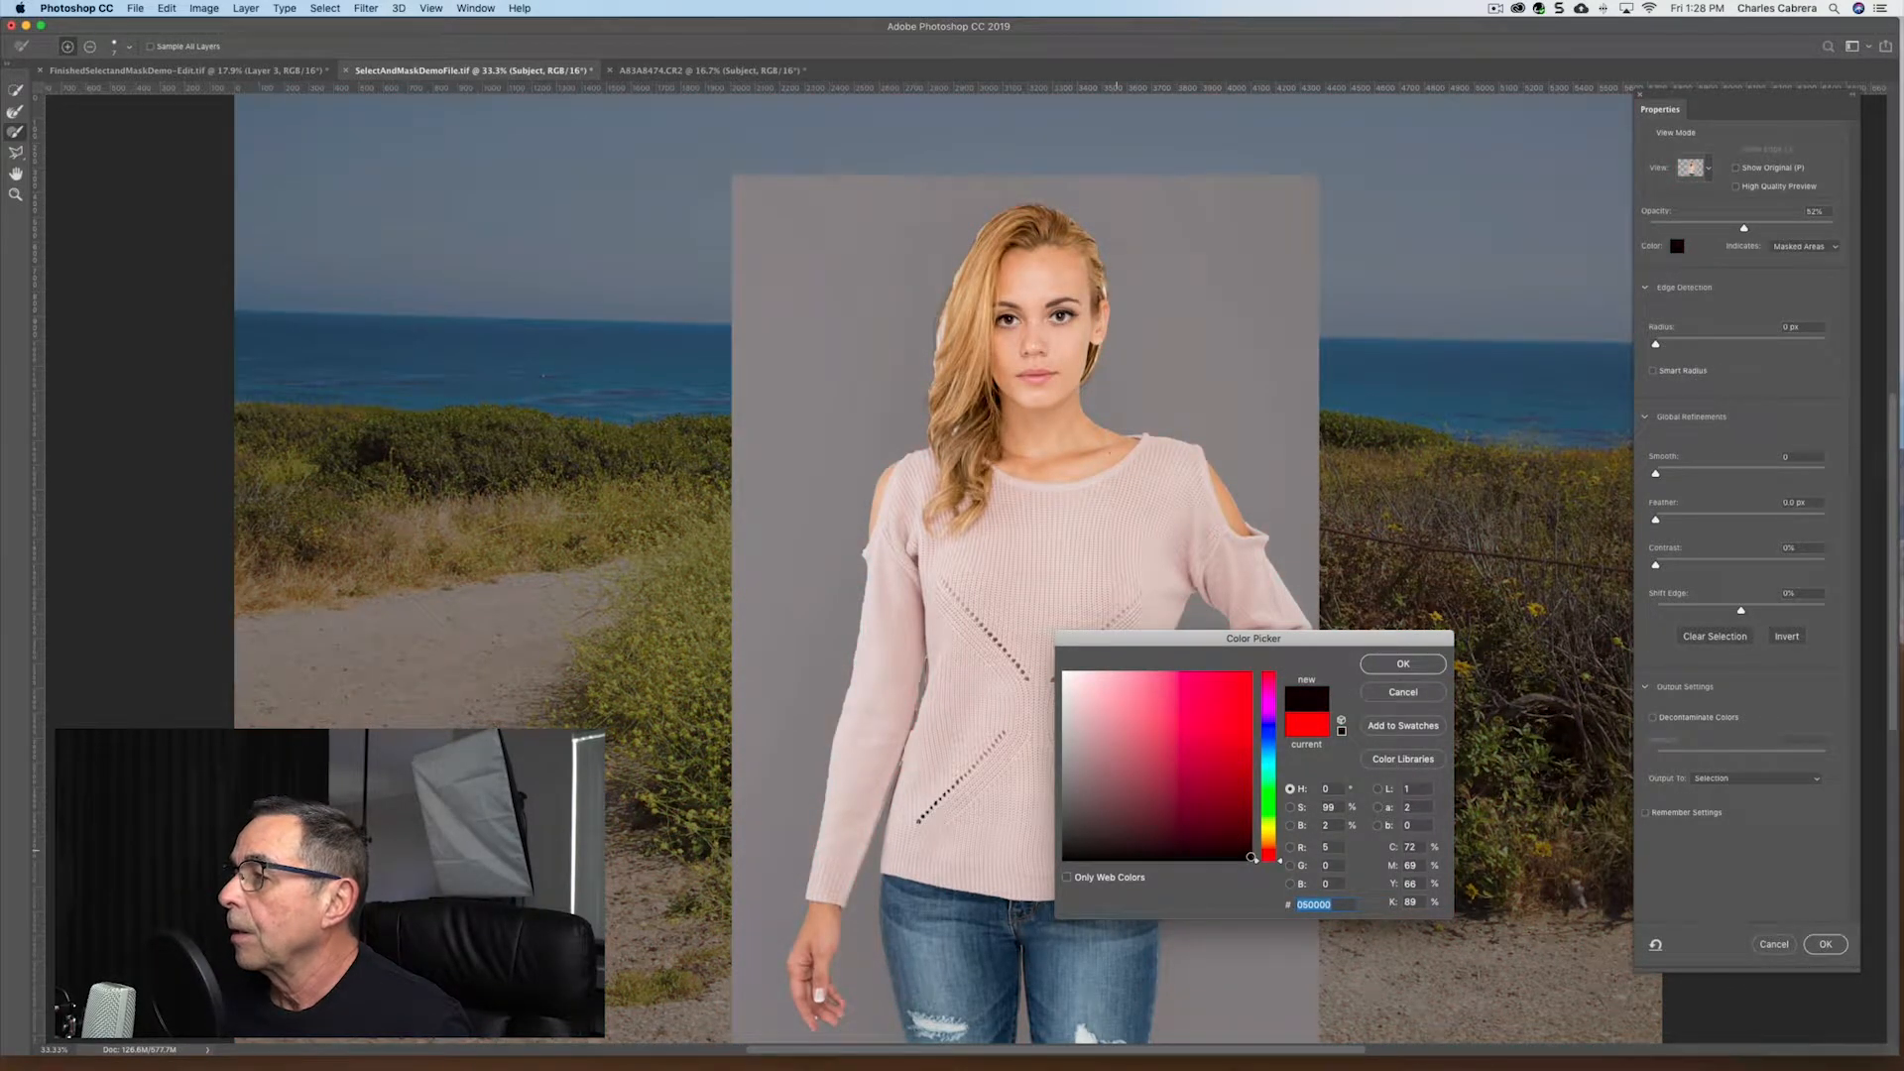
left_click(1393, 665)
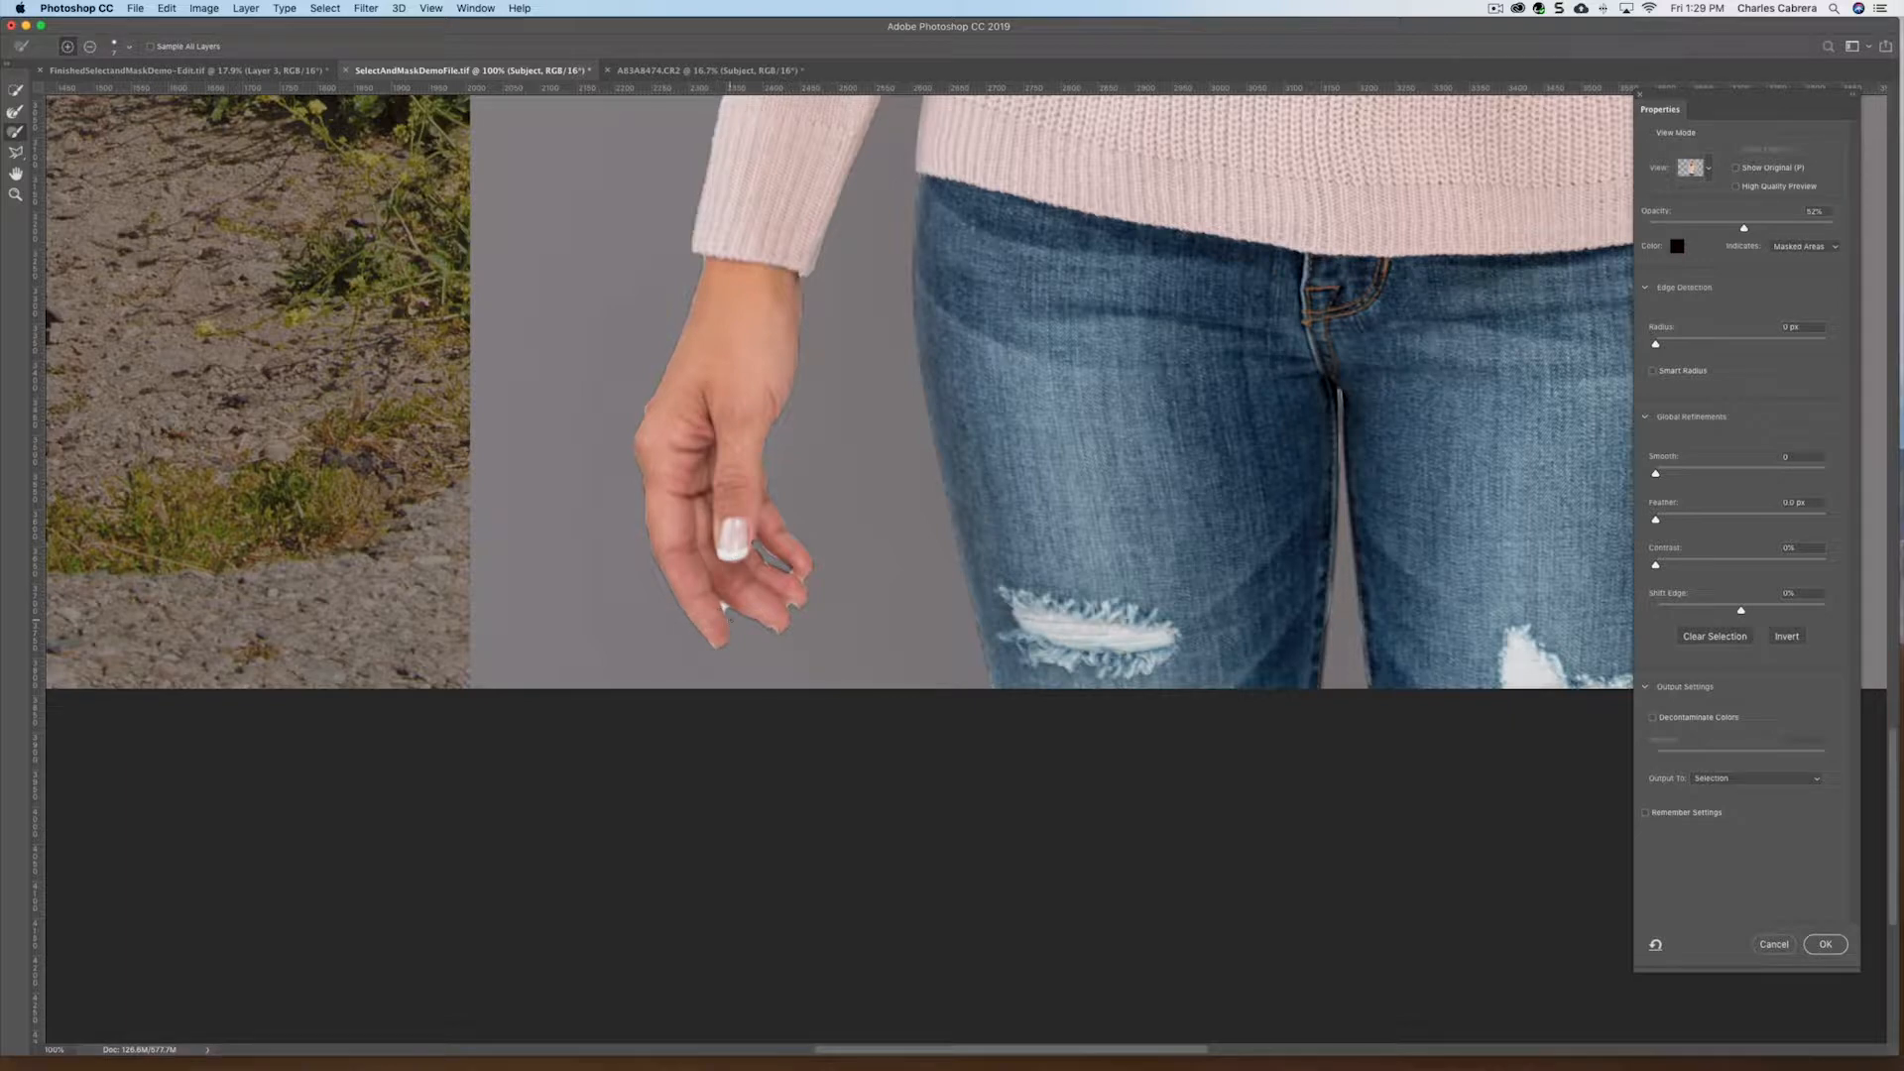
Touch up the selection edge around the lowered hand's fingers with the Brush tool
key("alt")
key("alt")
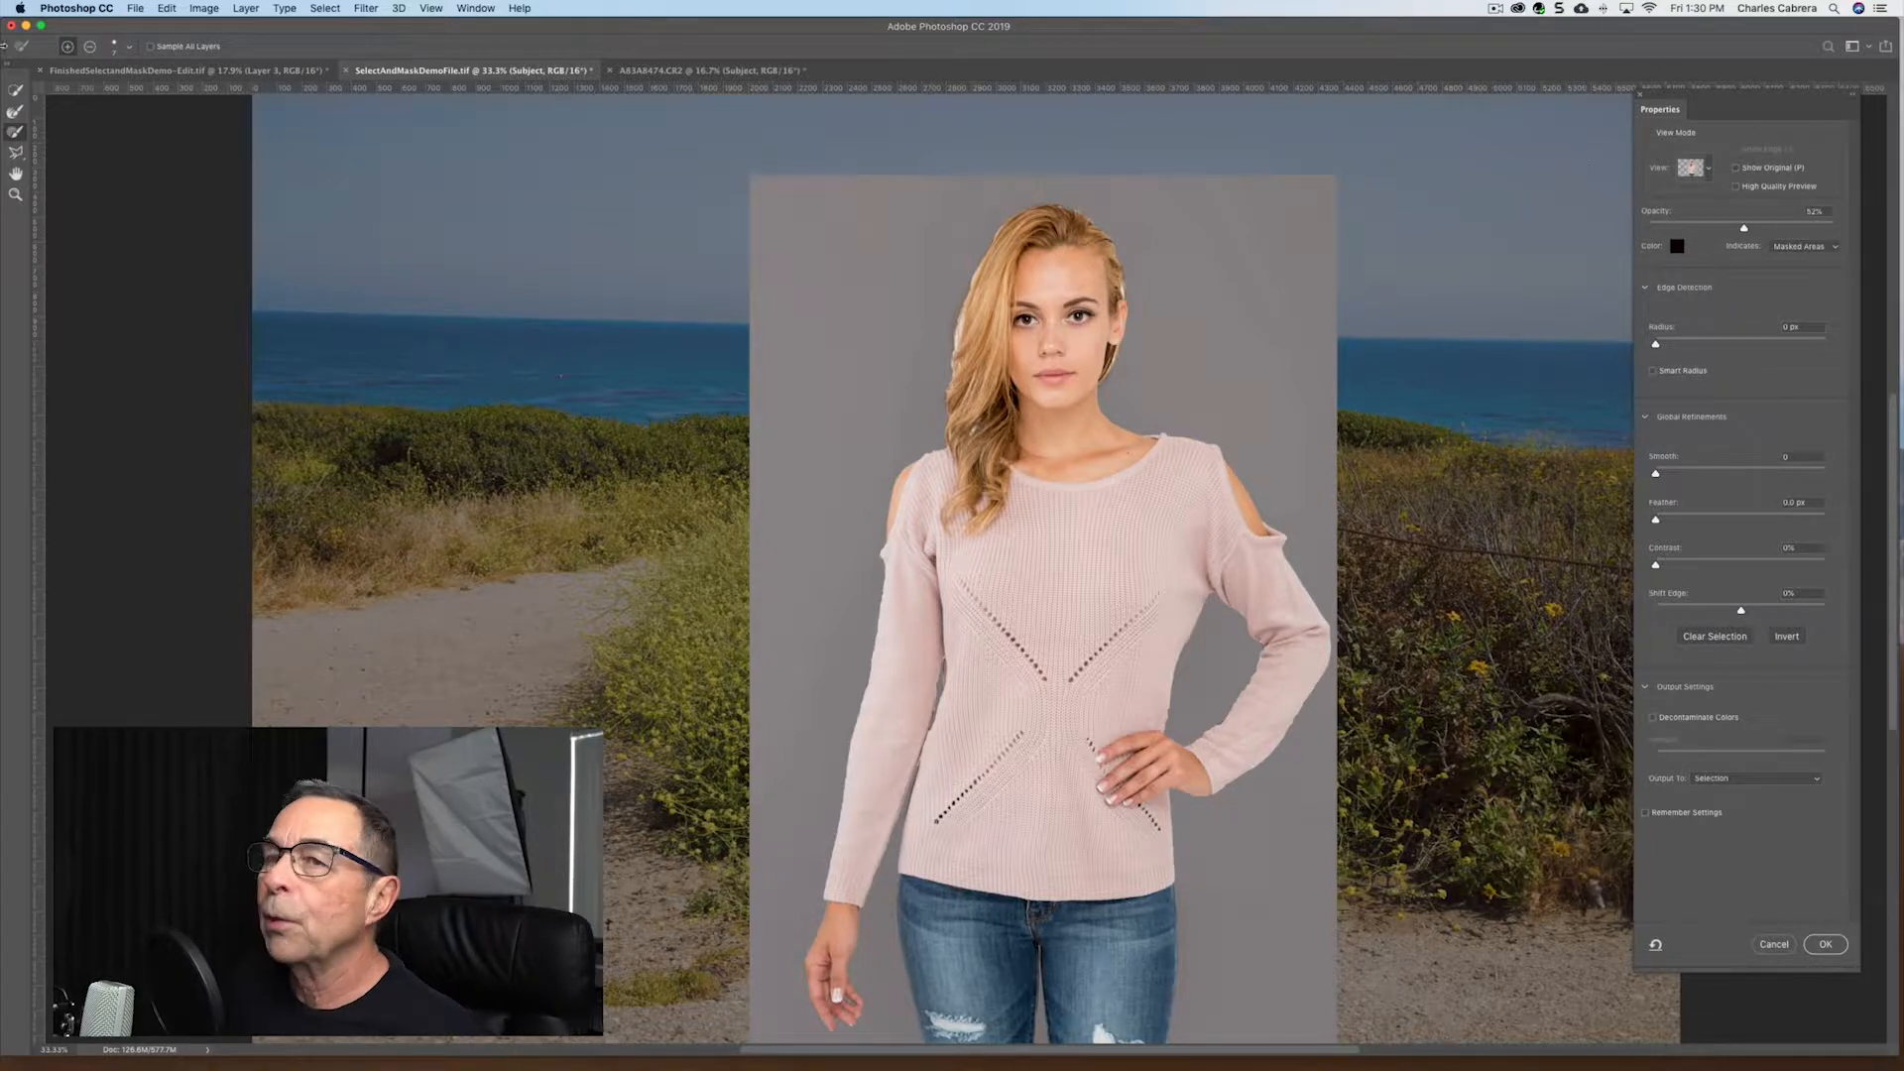
Try larger Edge Detection radius values around the woman with Show Edge enabled, and return the radius to 0 px
left_click(17, 91)
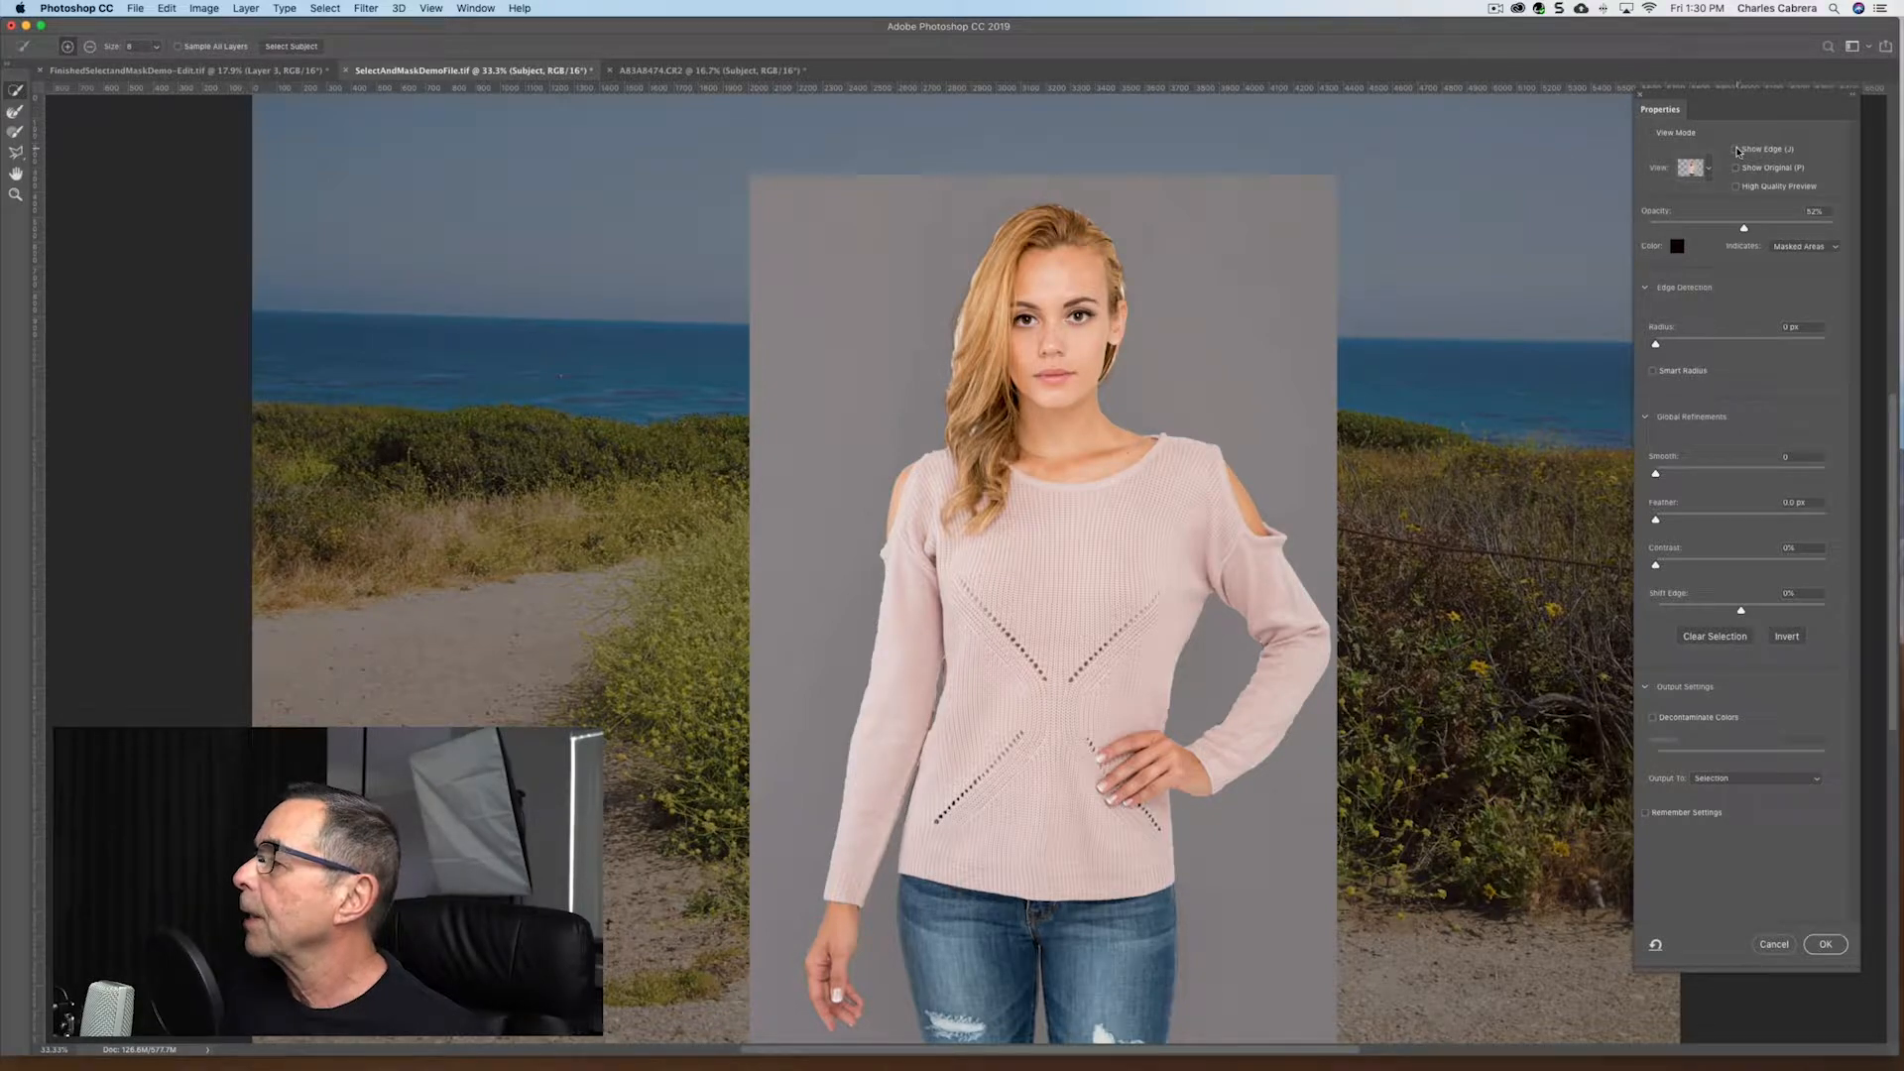
left_click(1737, 150)
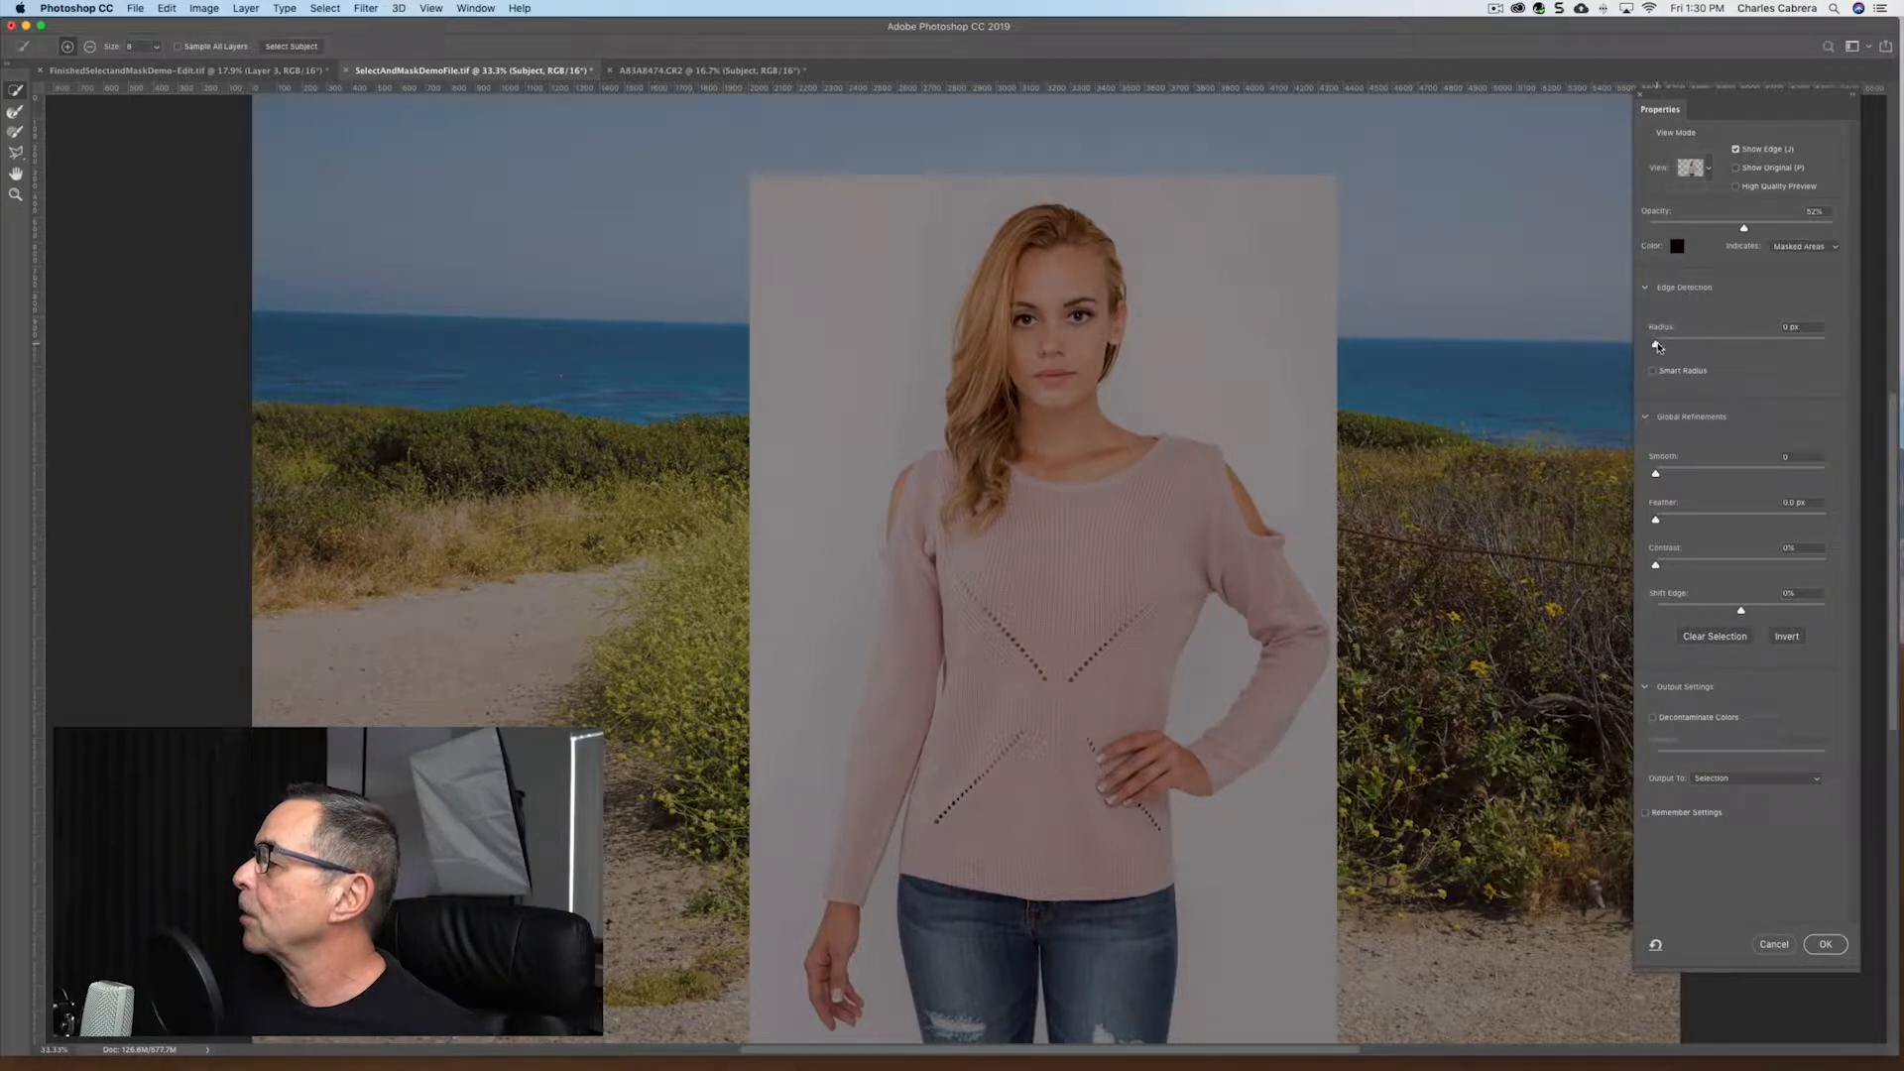
left_click_drag(1658, 348, 1735, 344)
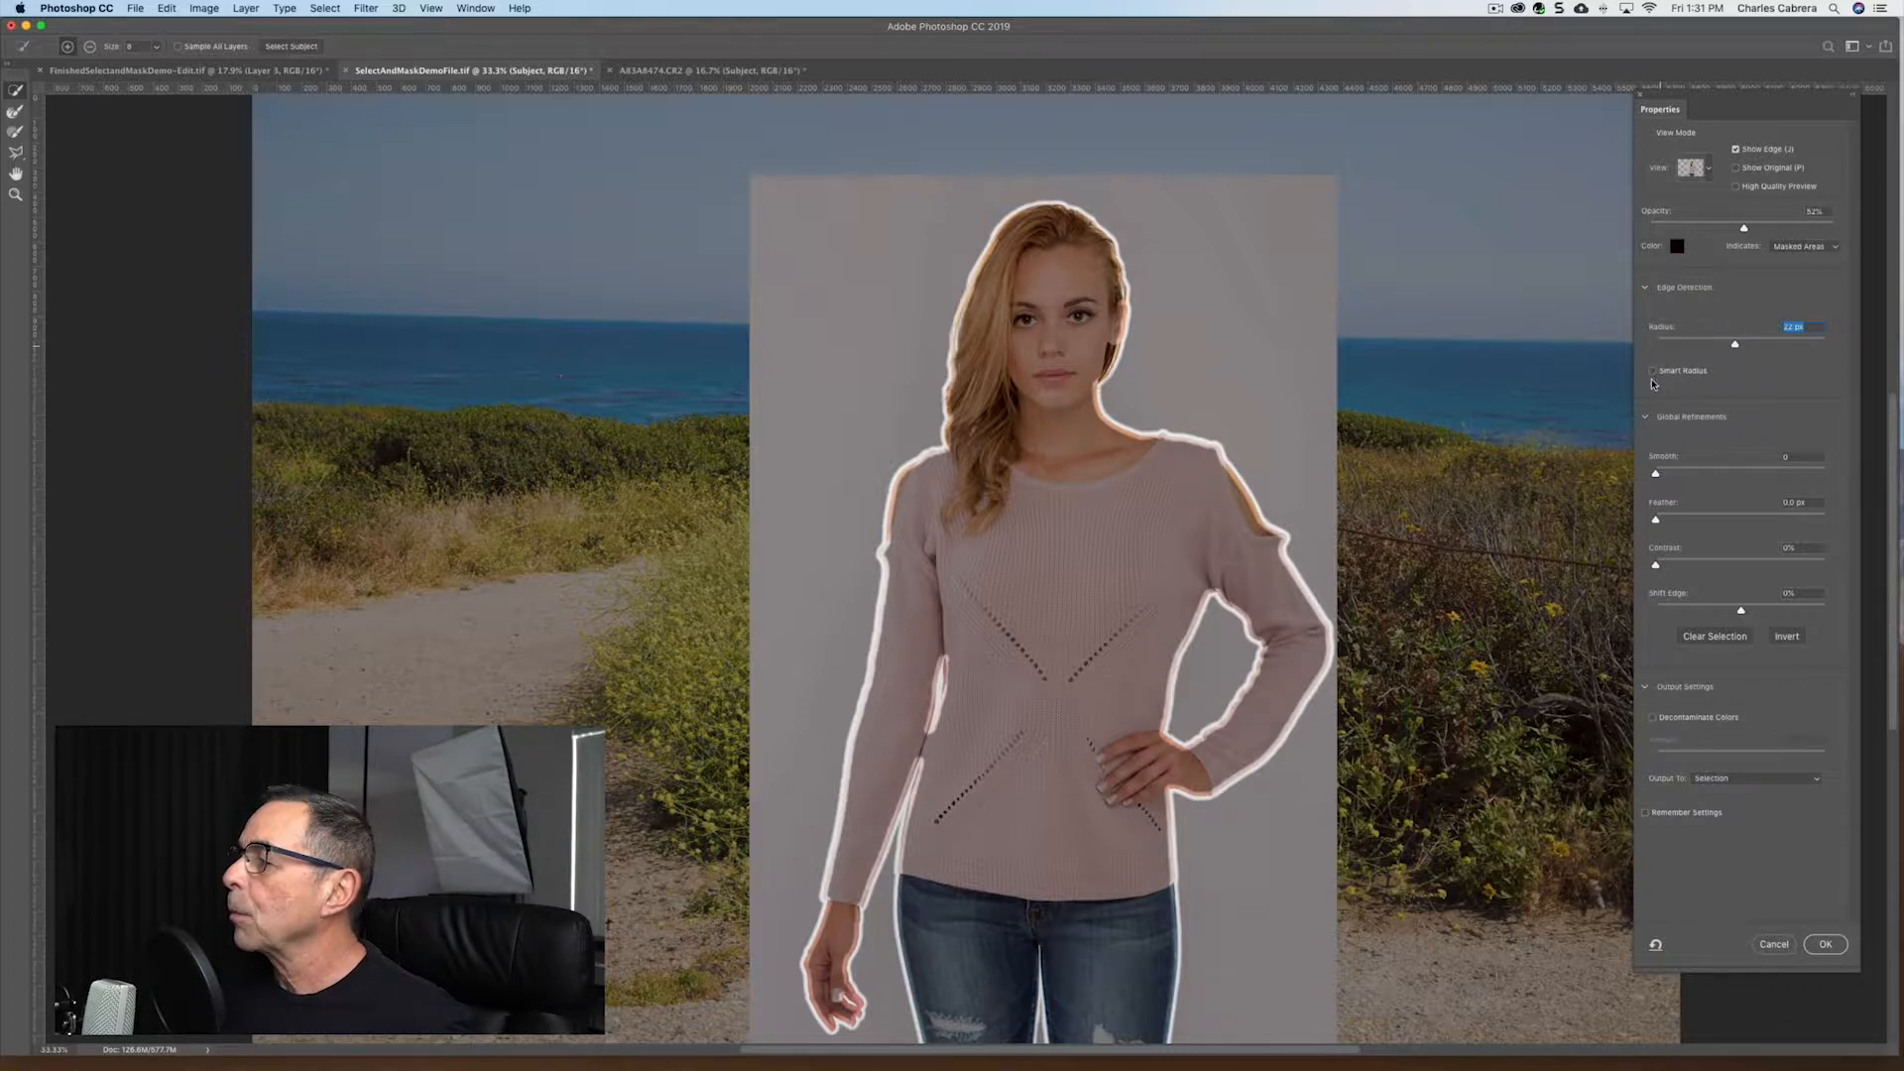
mouse_move(1736, 345)
left_mouse_down()
mouse_move(1761, 347)
mouse_move(1702, 346)
mouse_move(1752, 345)
left_mouse_up()
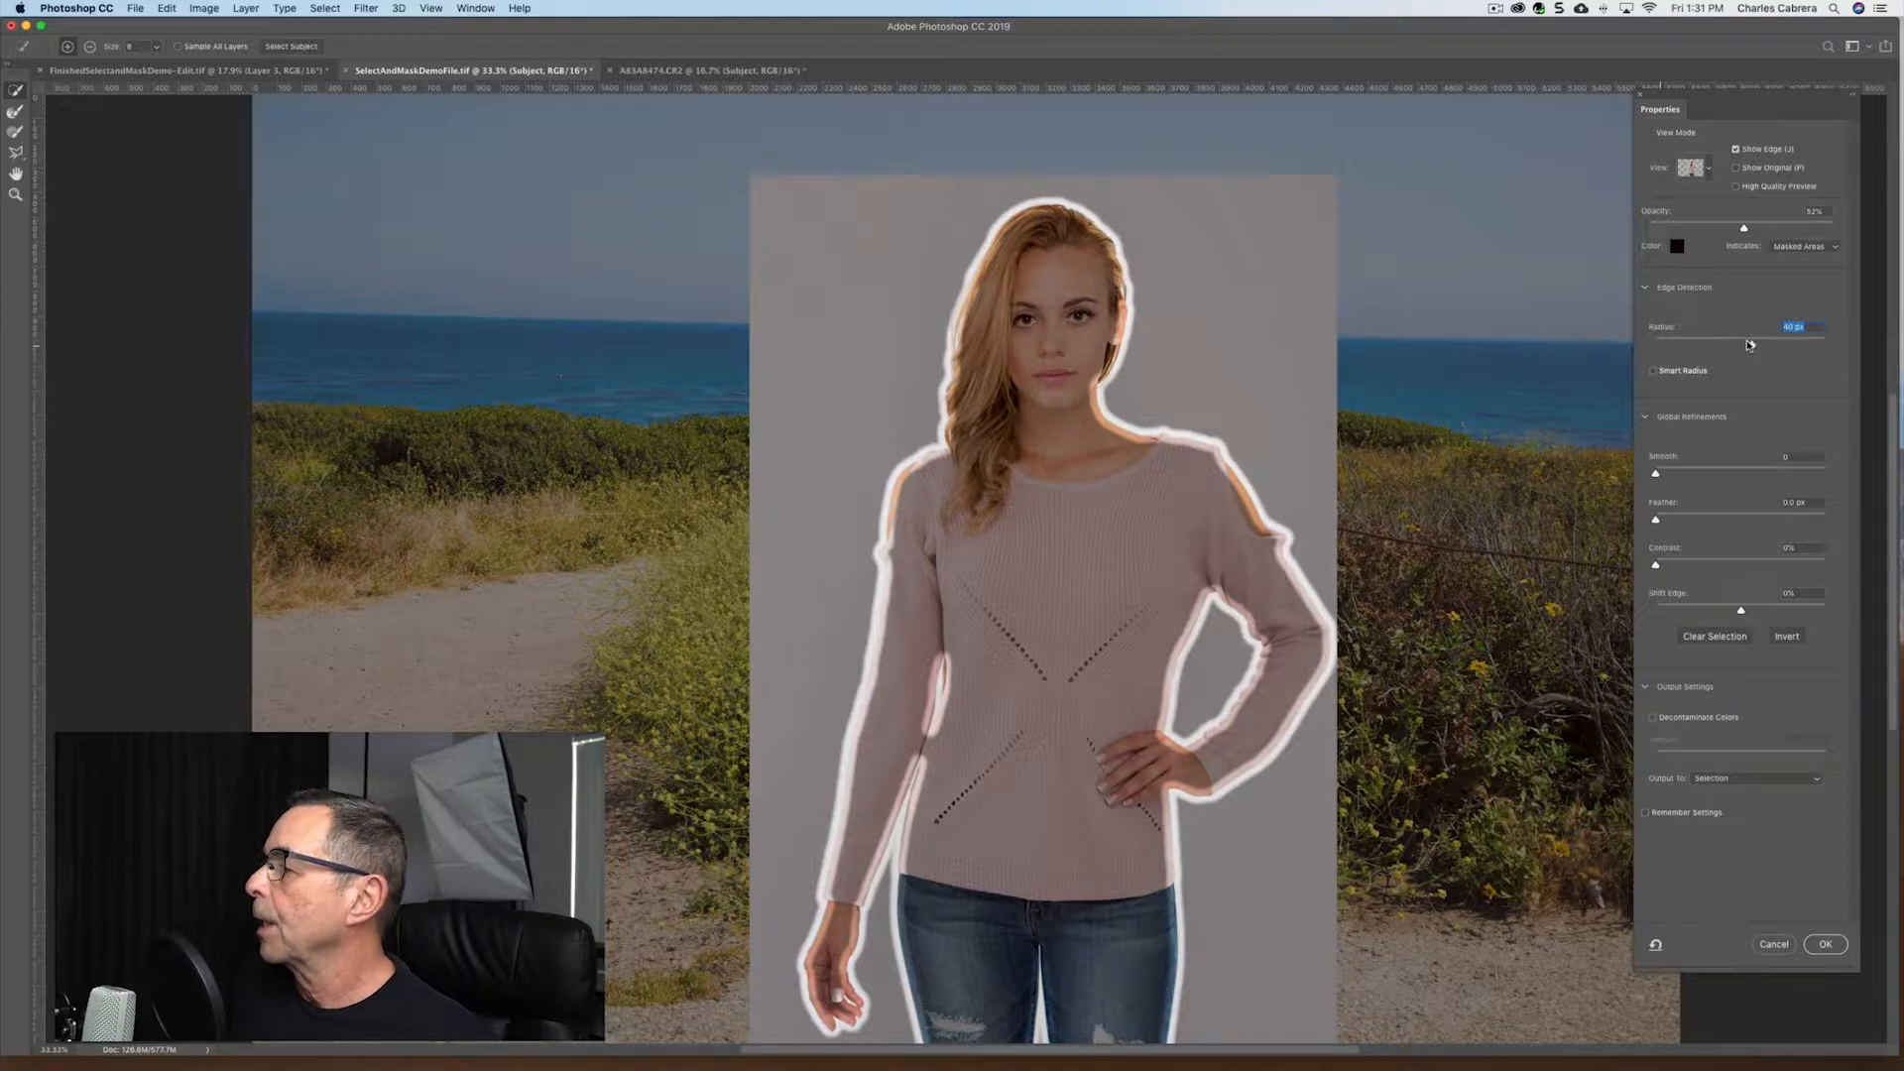
left_click_drag(1754, 344, 1636, 347)
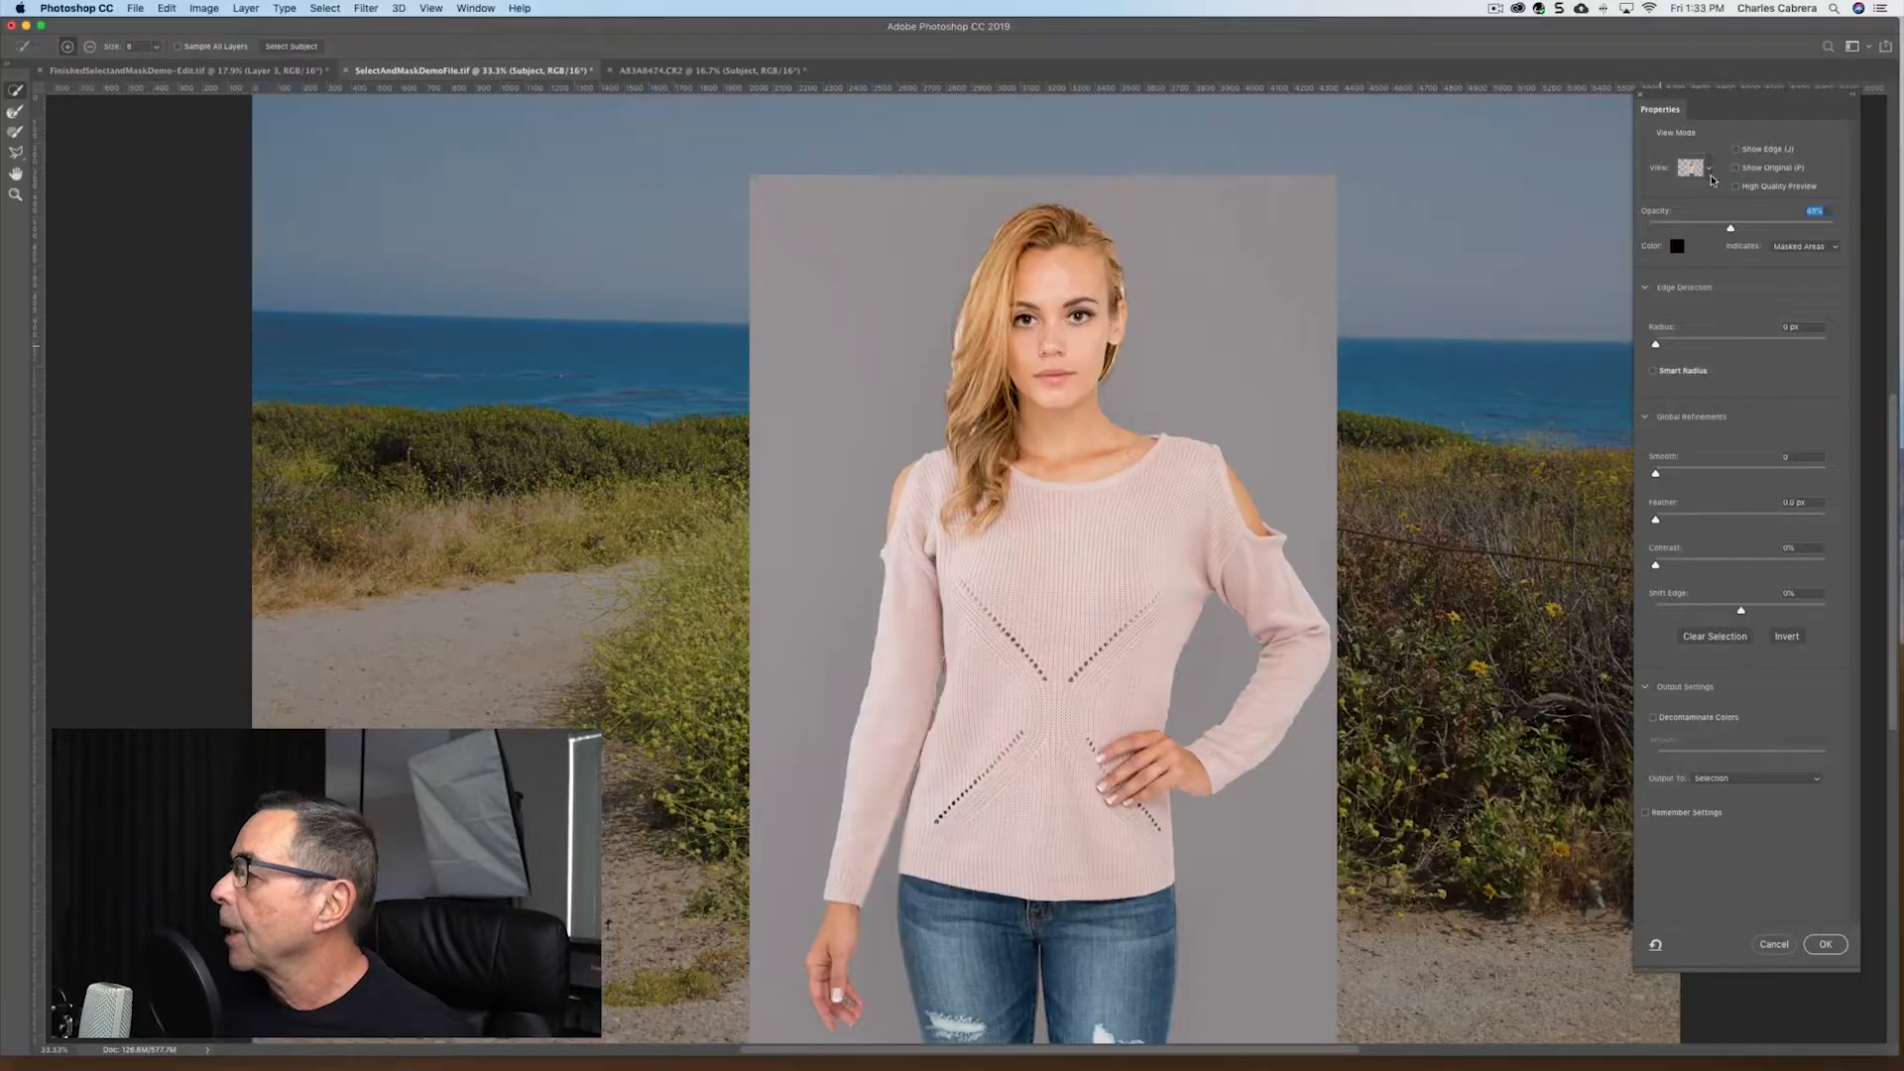
Switch the preview to Black & White to check the mask around the gap between the hanging arm and torso
left_click(1712, 170)
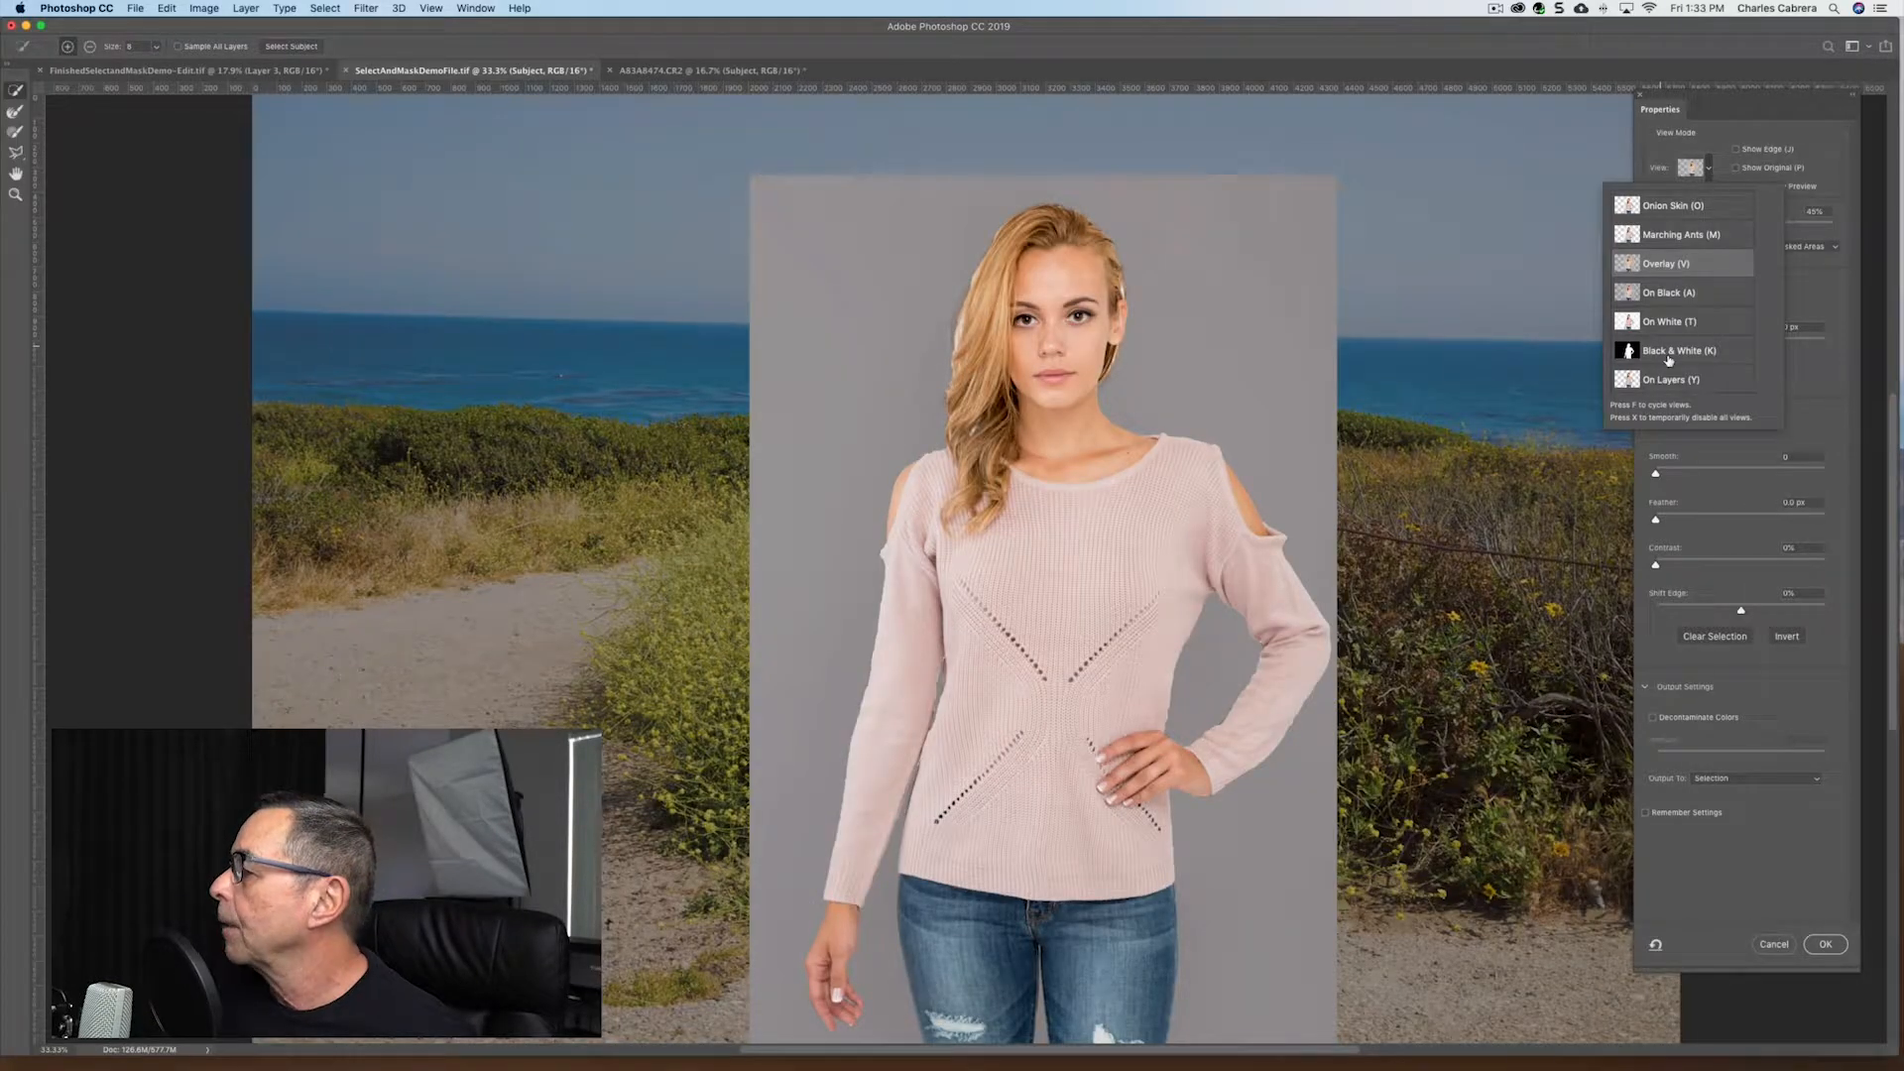
left_click(1670, 355)
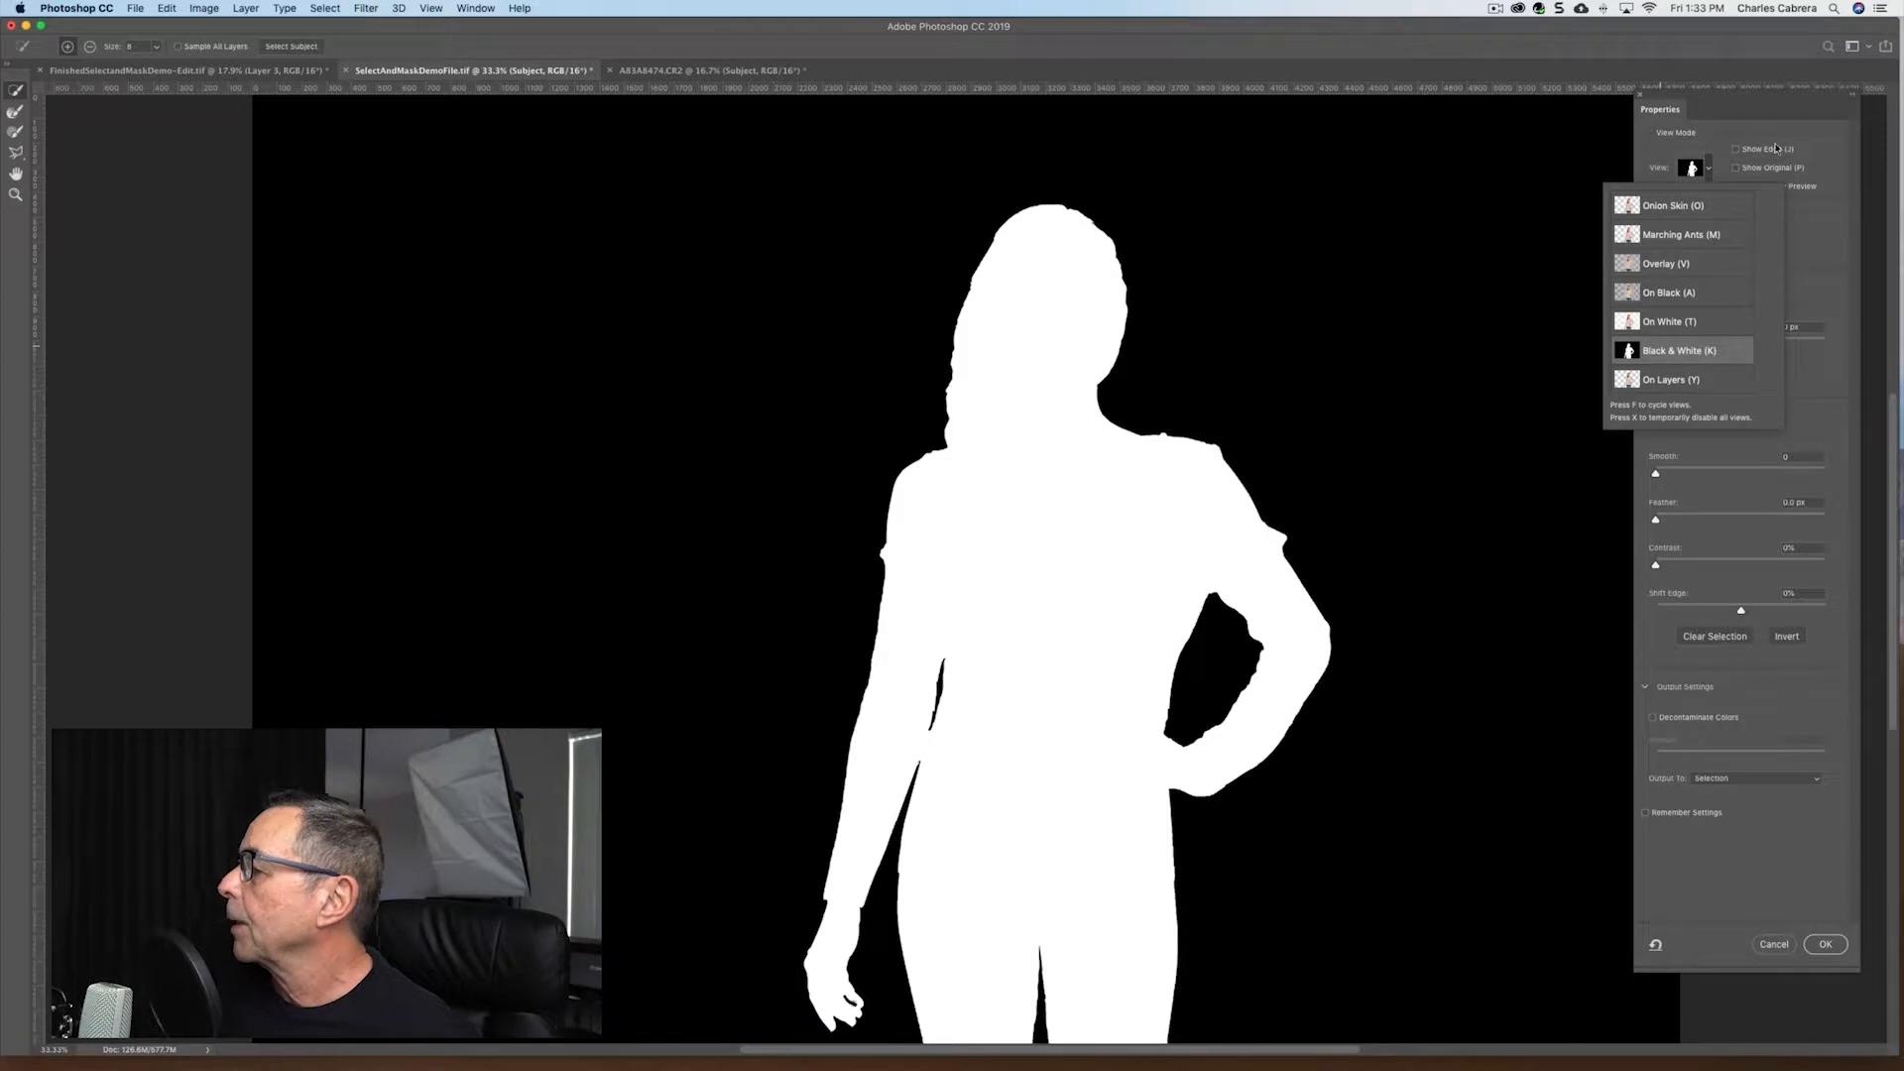
left_click(1734, 107)
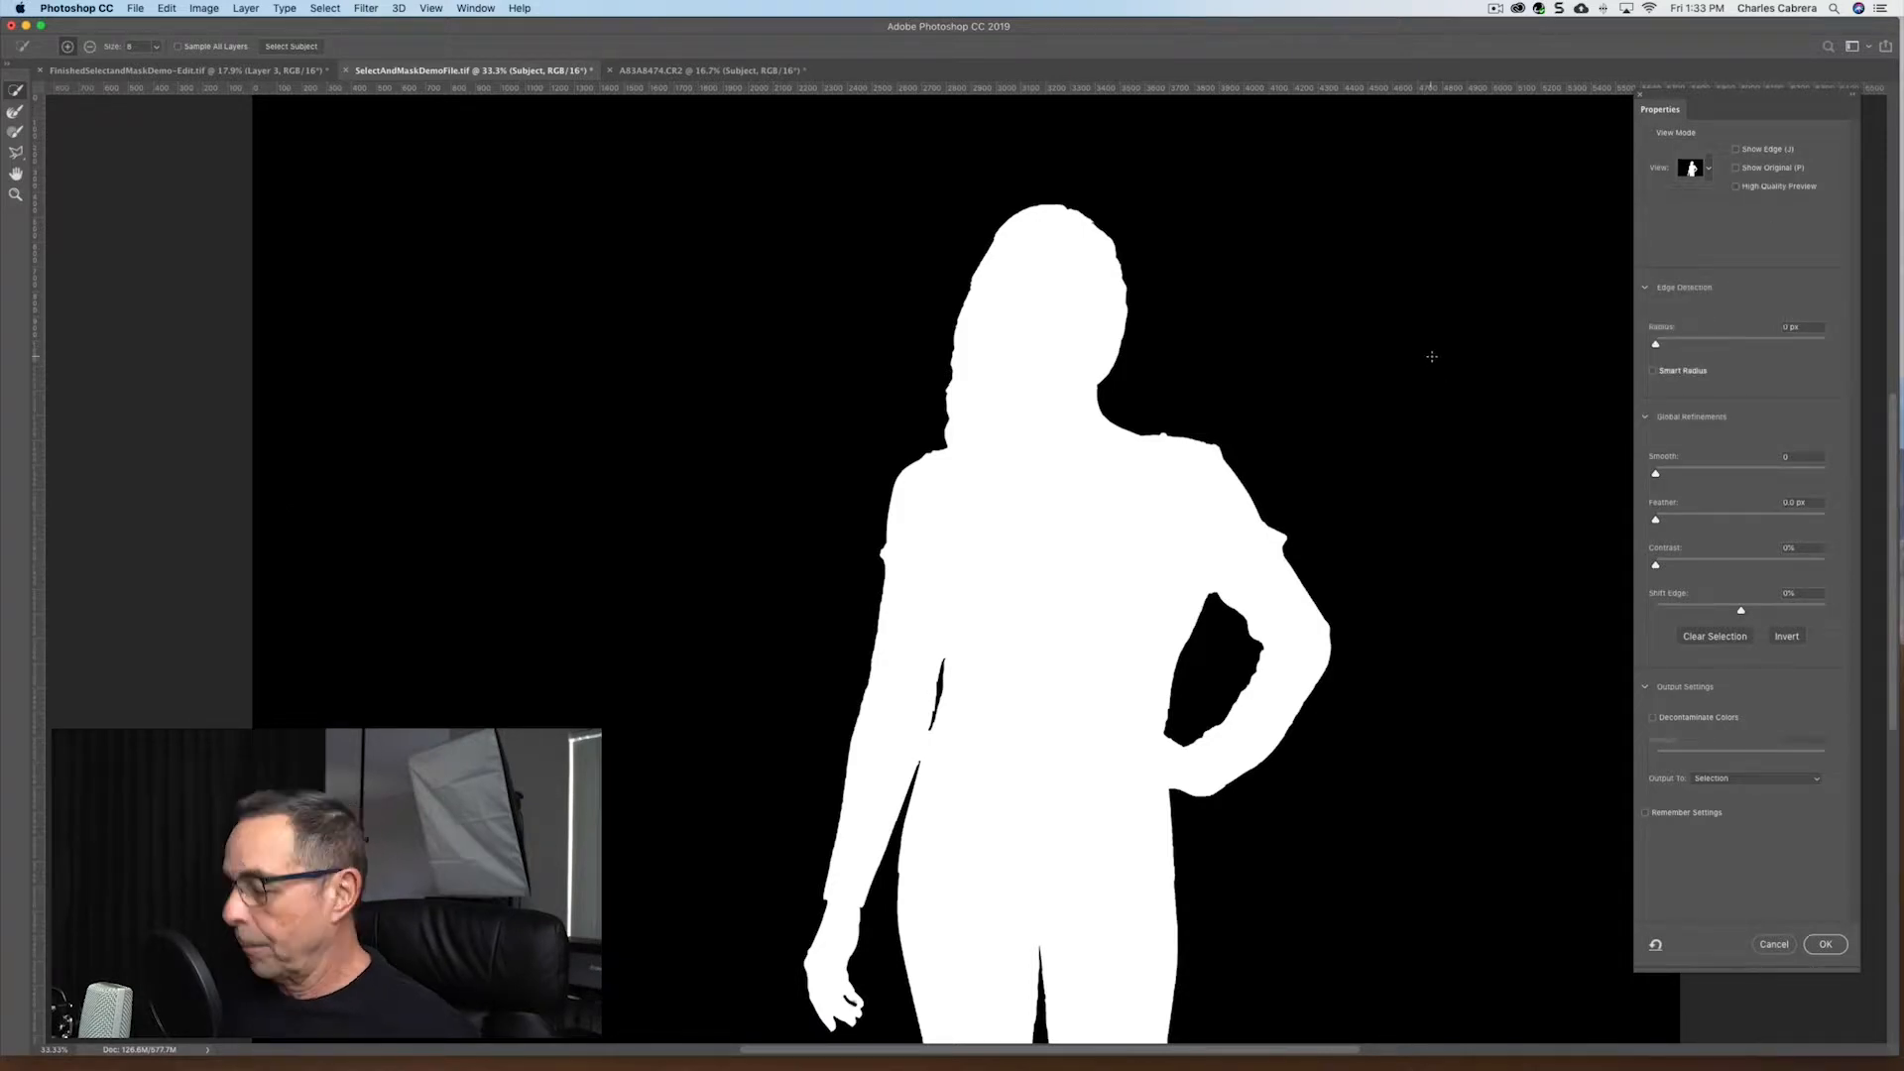
key("super+equal")
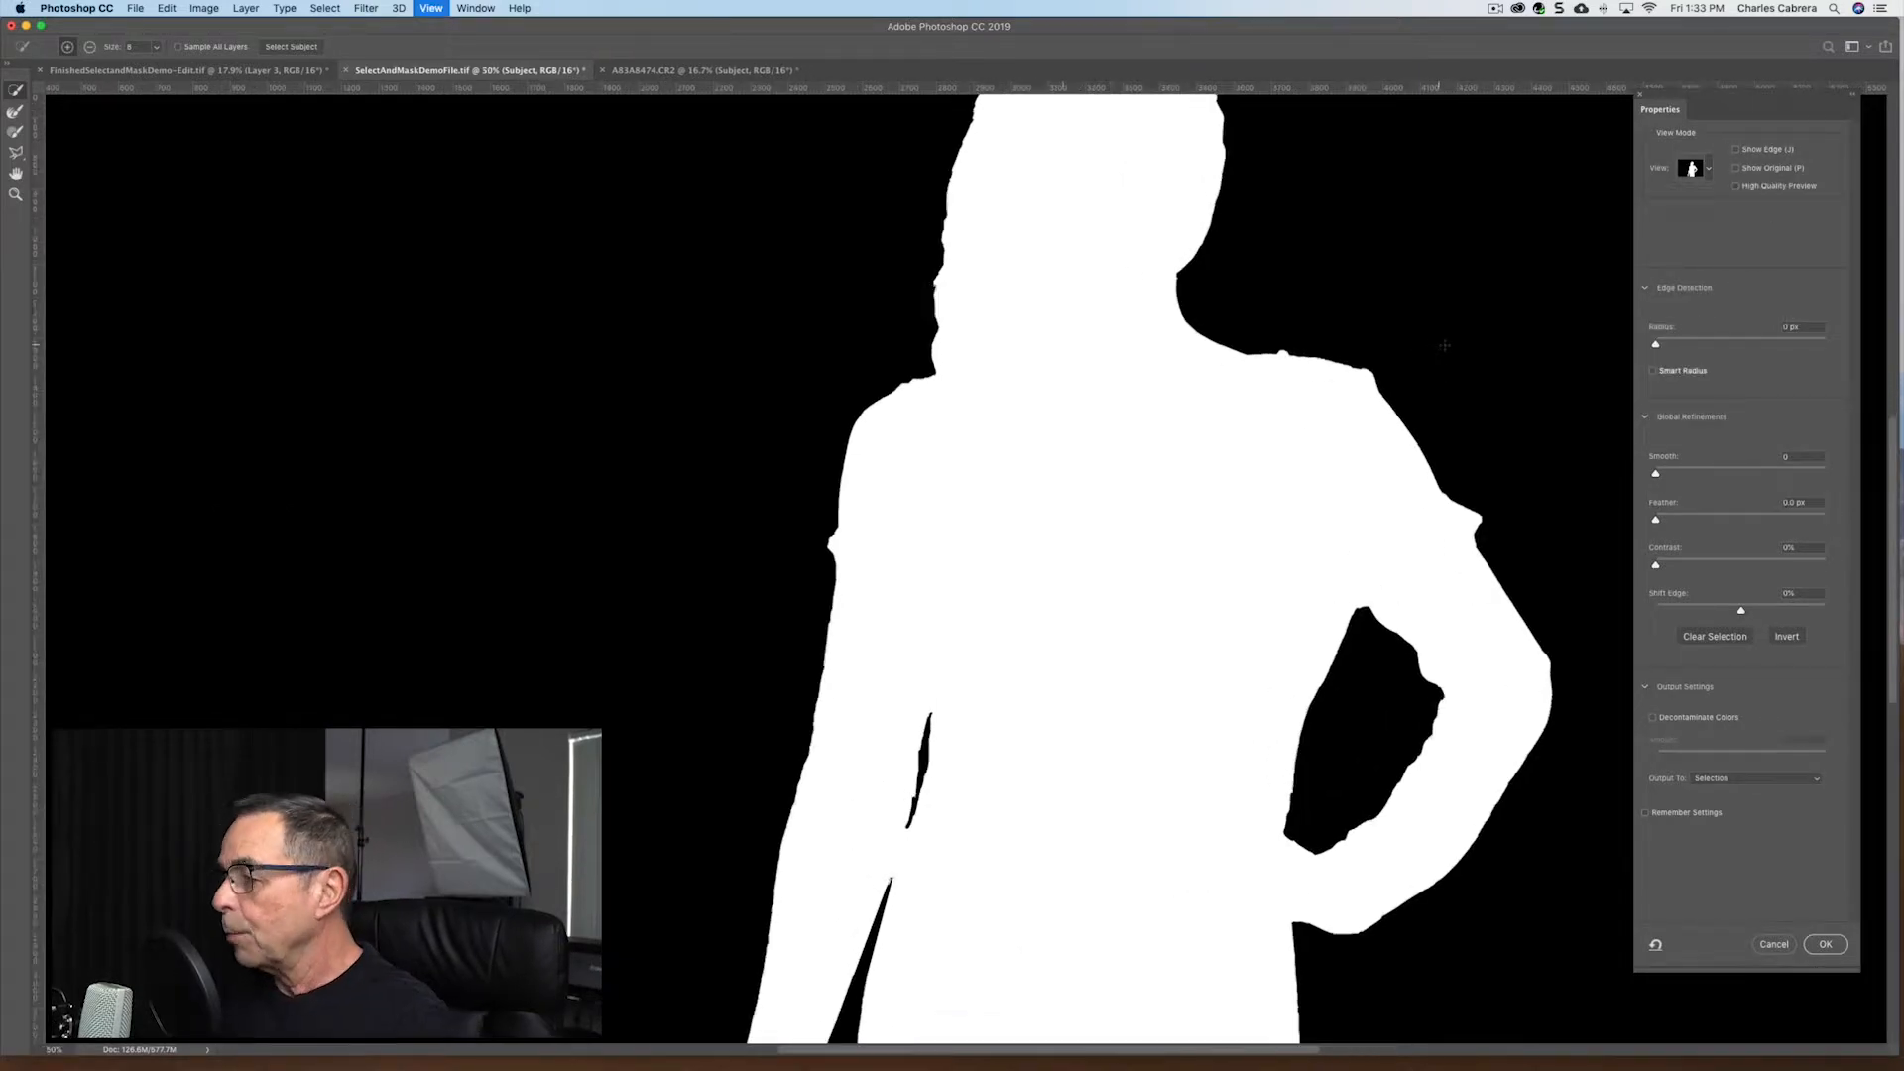
key("super+equal")
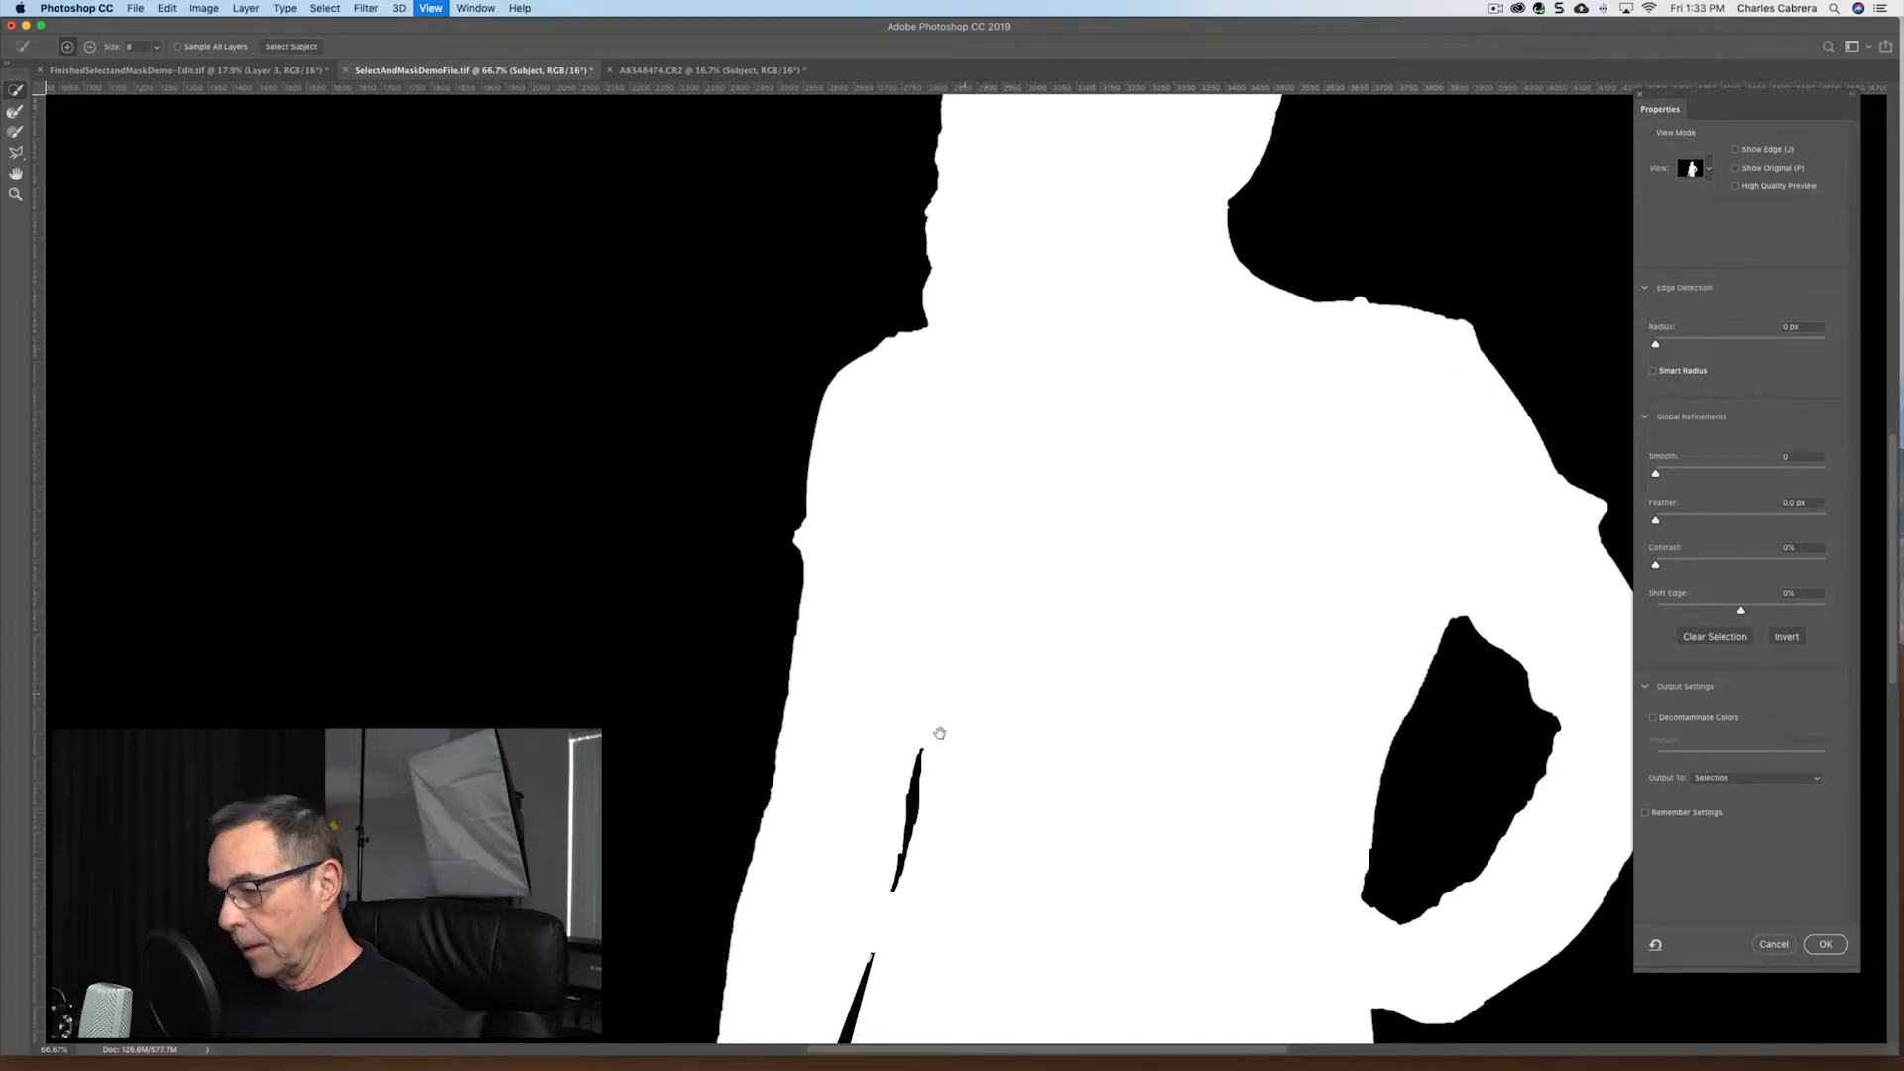
Try higher Smooth and Feather values on the black-and-white mask around the arms and torso, and return both to 0
left_click_drag(920, 840, 956, 416)
left_click_drag(913, 711, 742, 659)
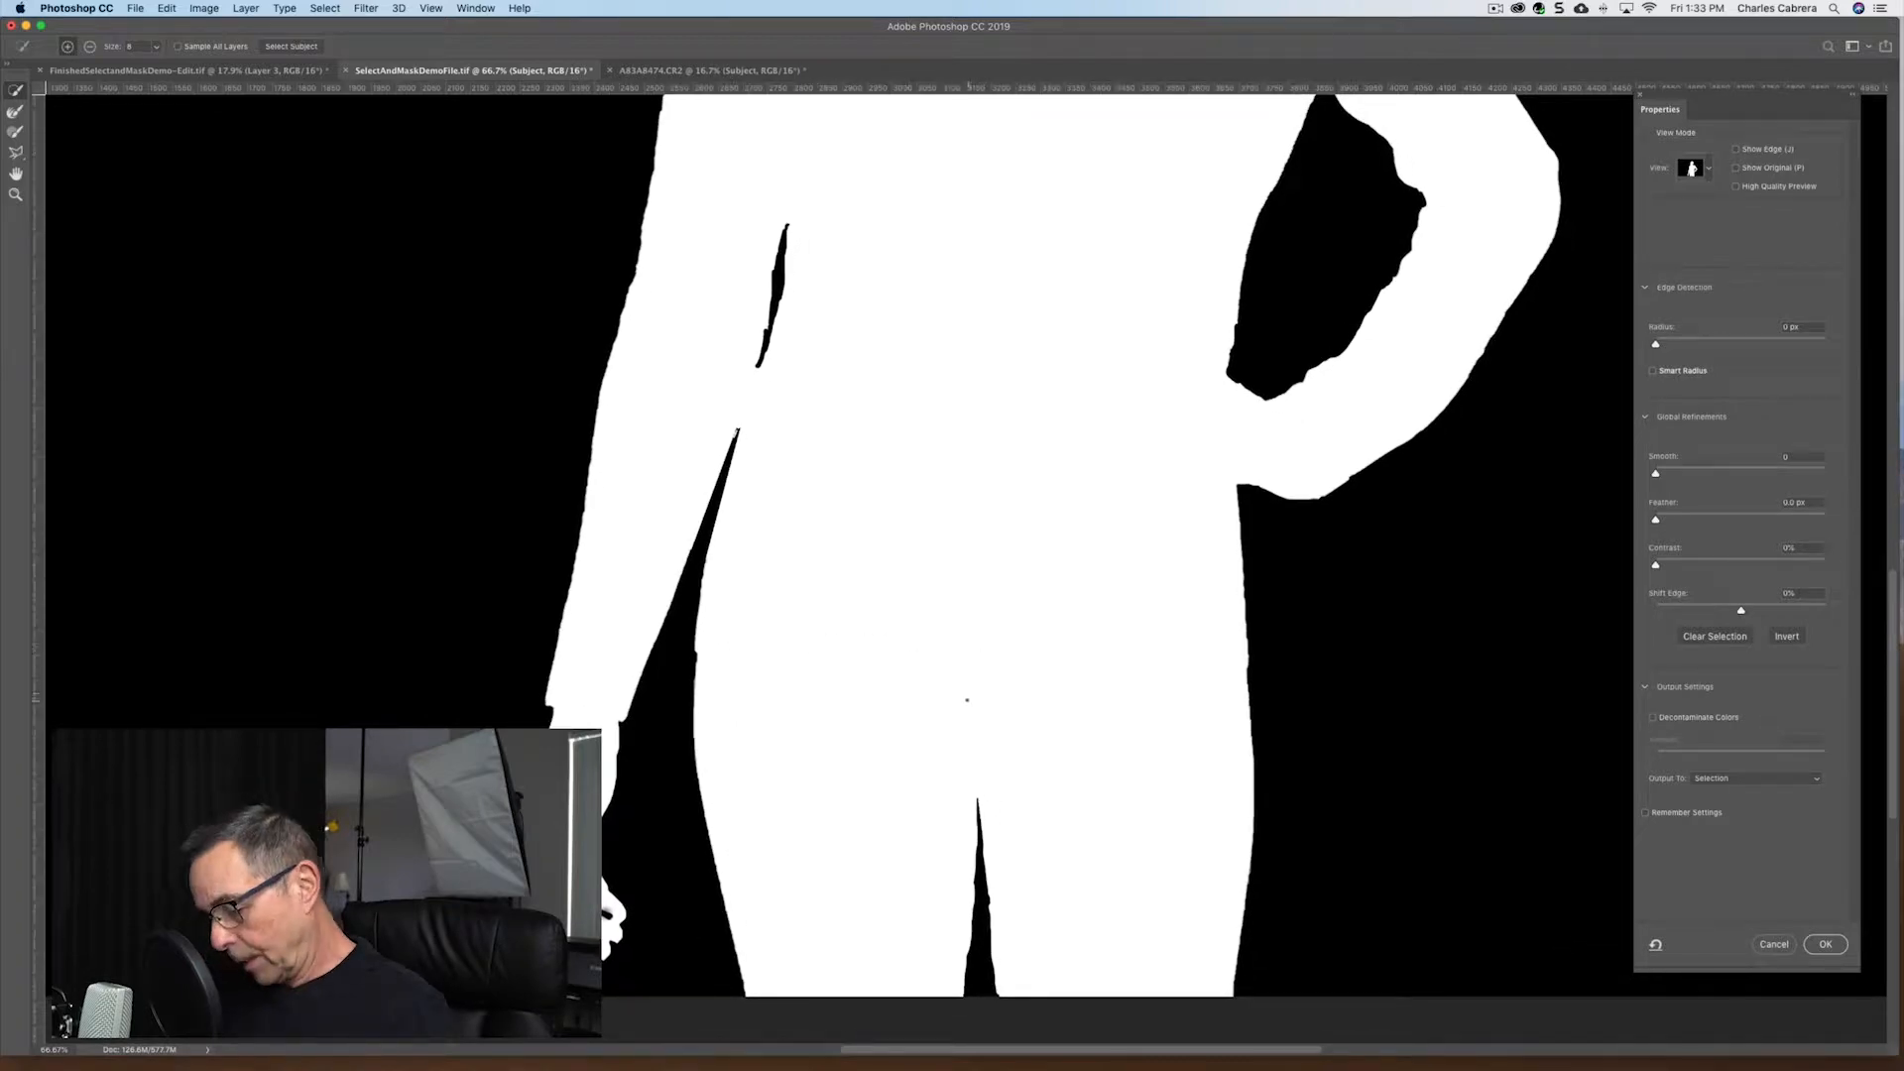
key("super+equal")
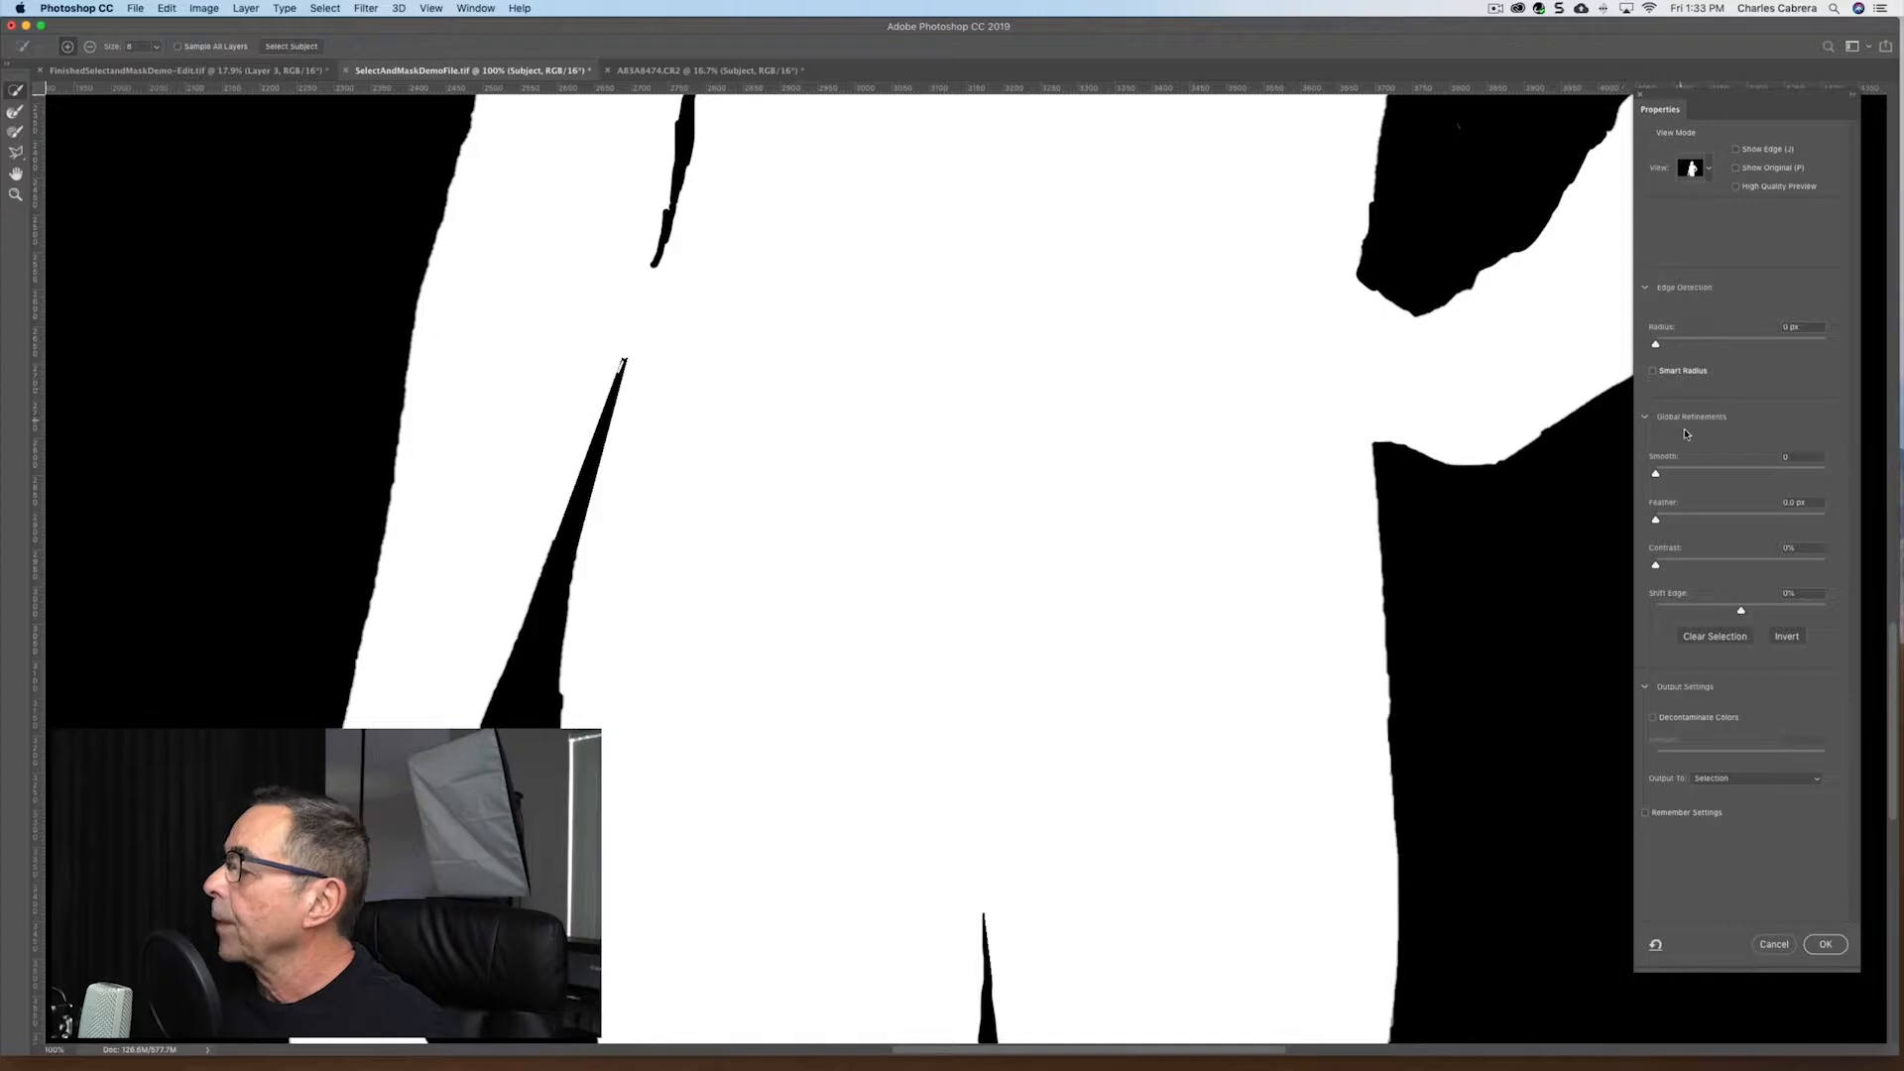
left_click(1655, 476)
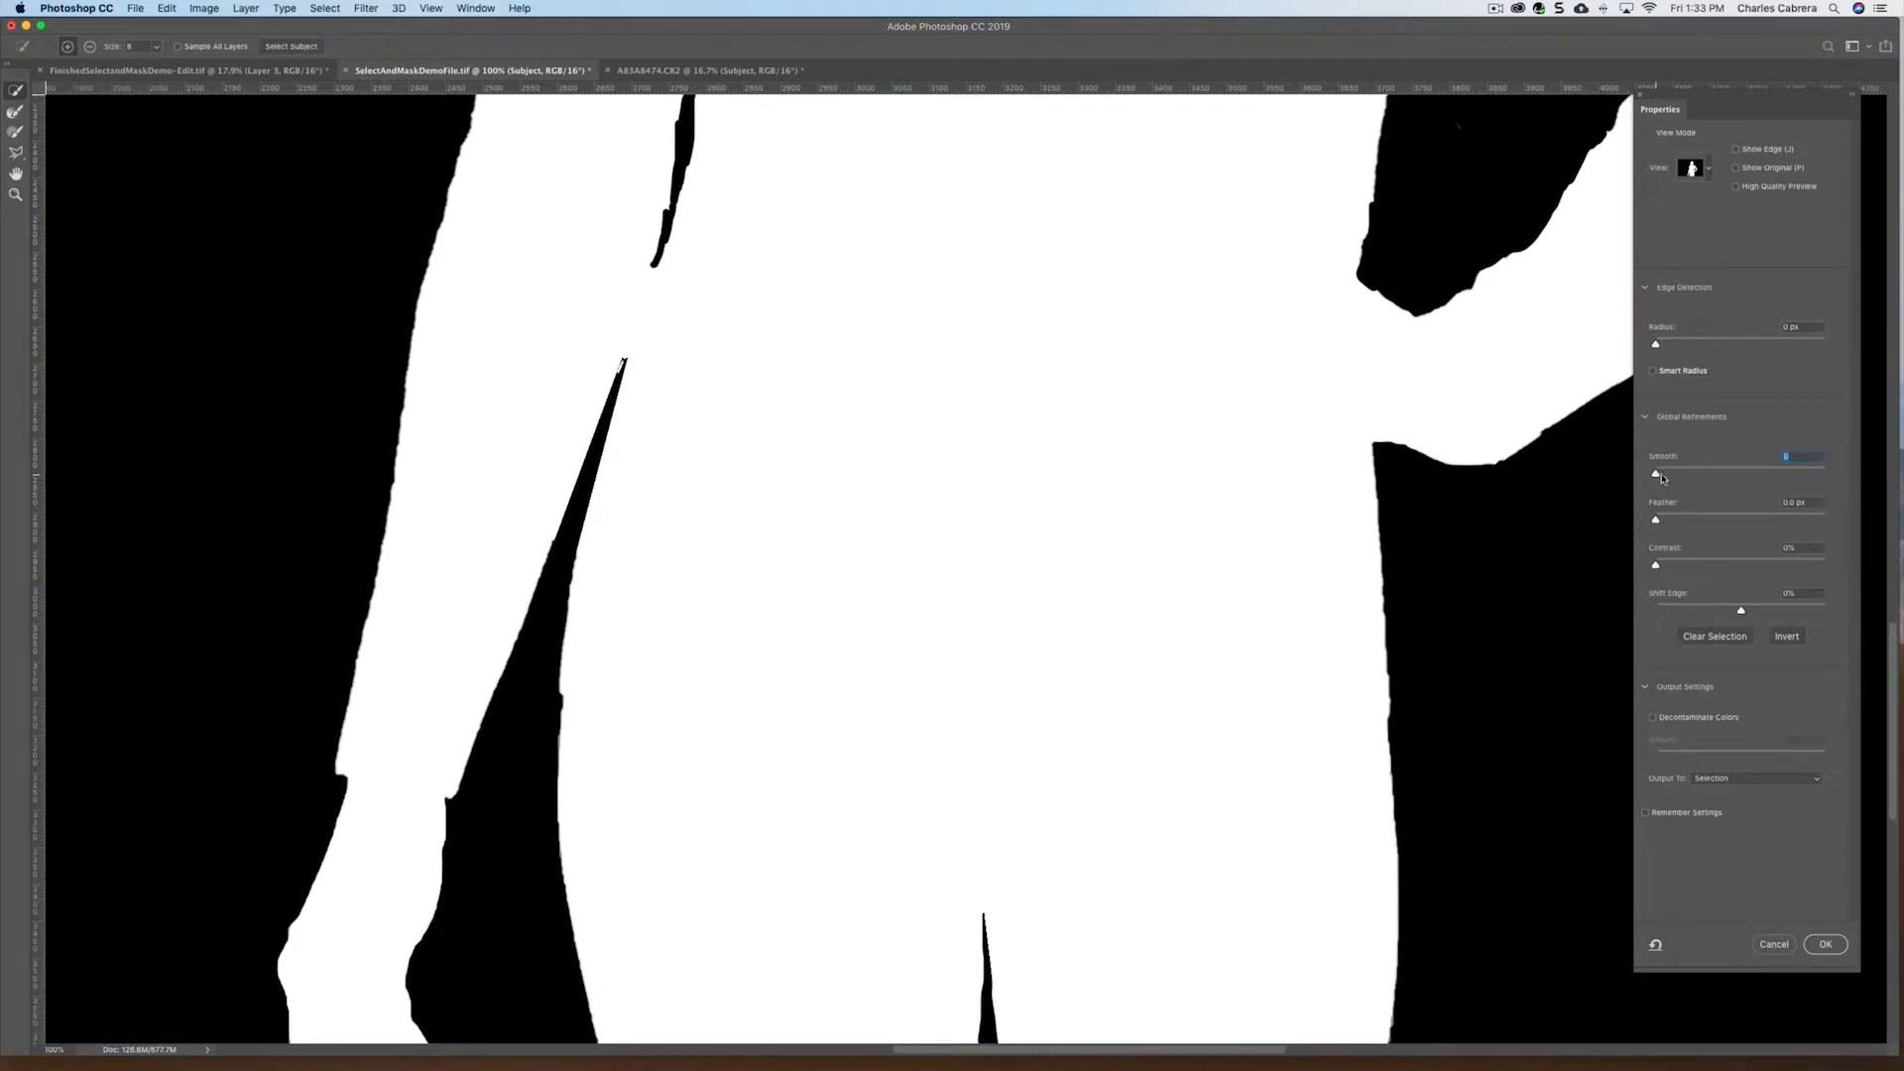
left_click_drag(1656, 476, 1708, 488)
left_click_drag(1701, 474, 1688, 520)
Try higher Contrast values on the mask edge, return Contrast to 0%, and set Shift Edge to -58%
left_click_drag(1656, 565, 1752, 567)
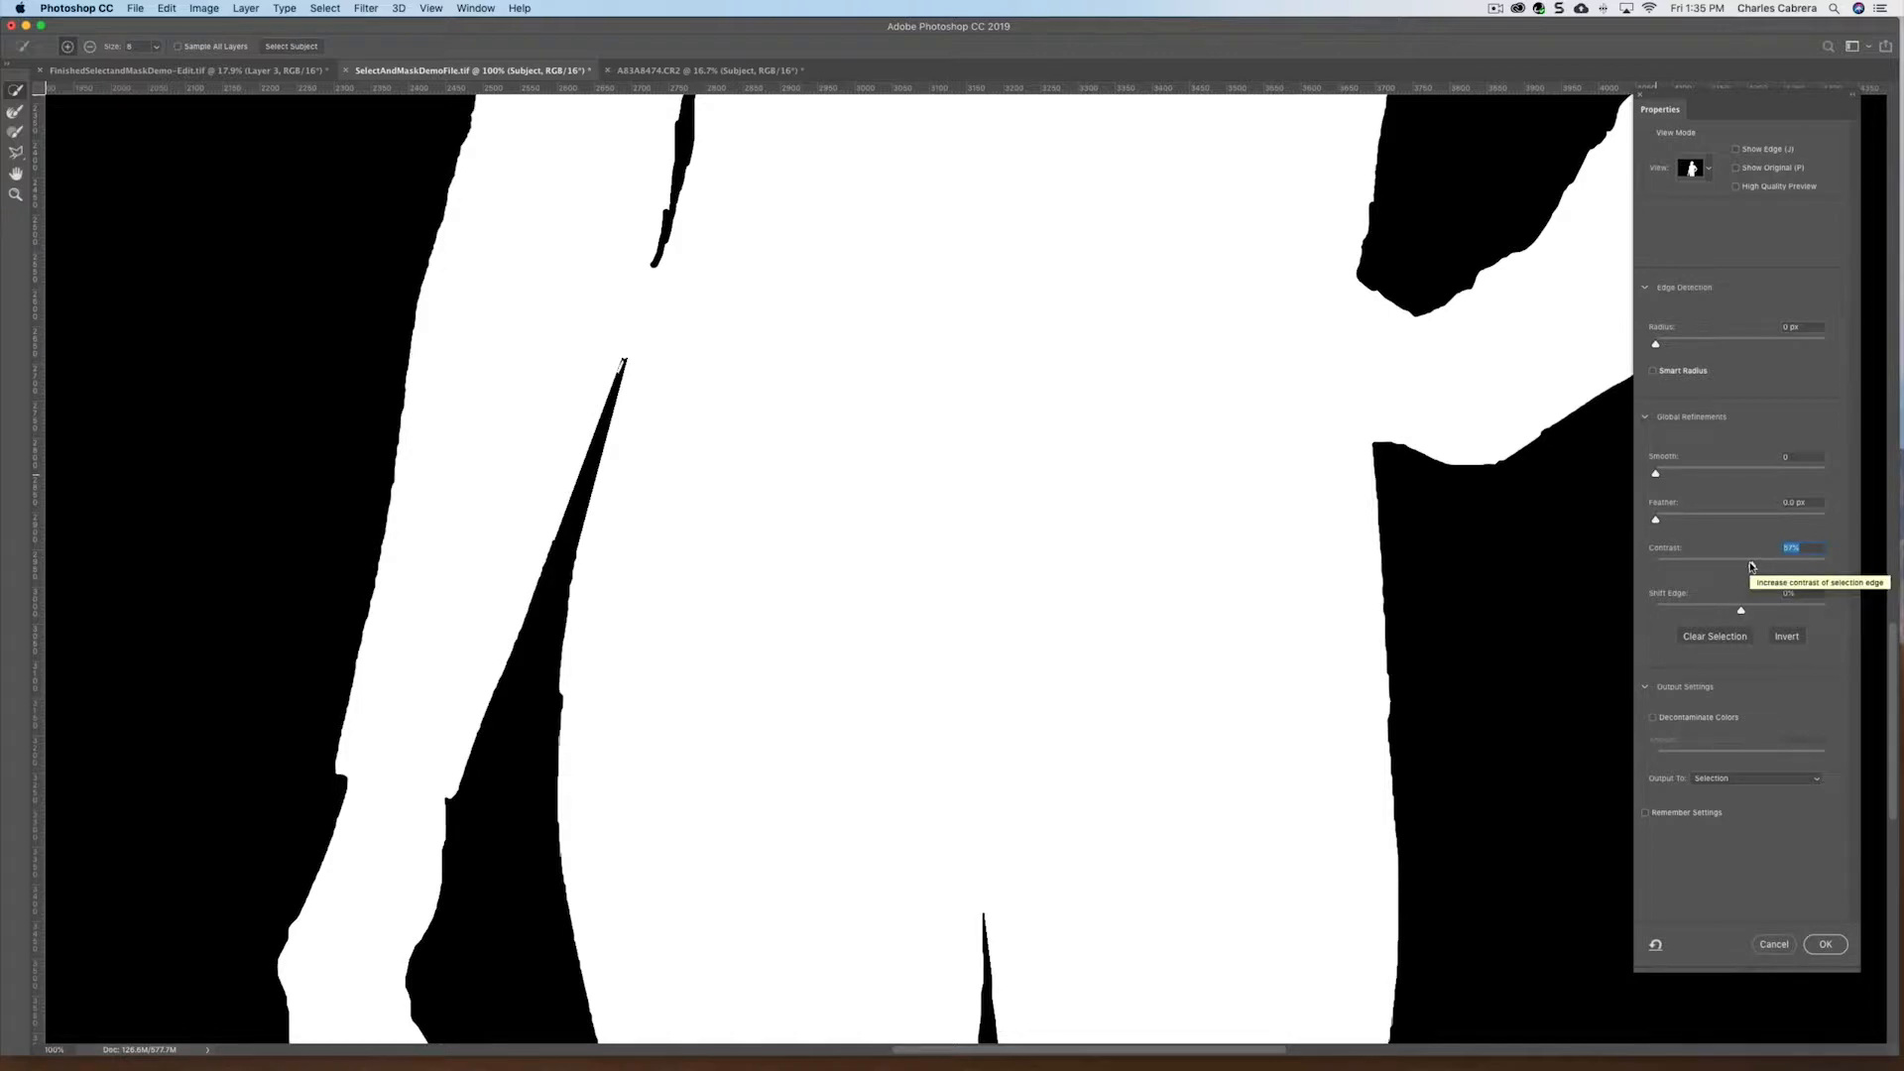
left_click(1750, 567)
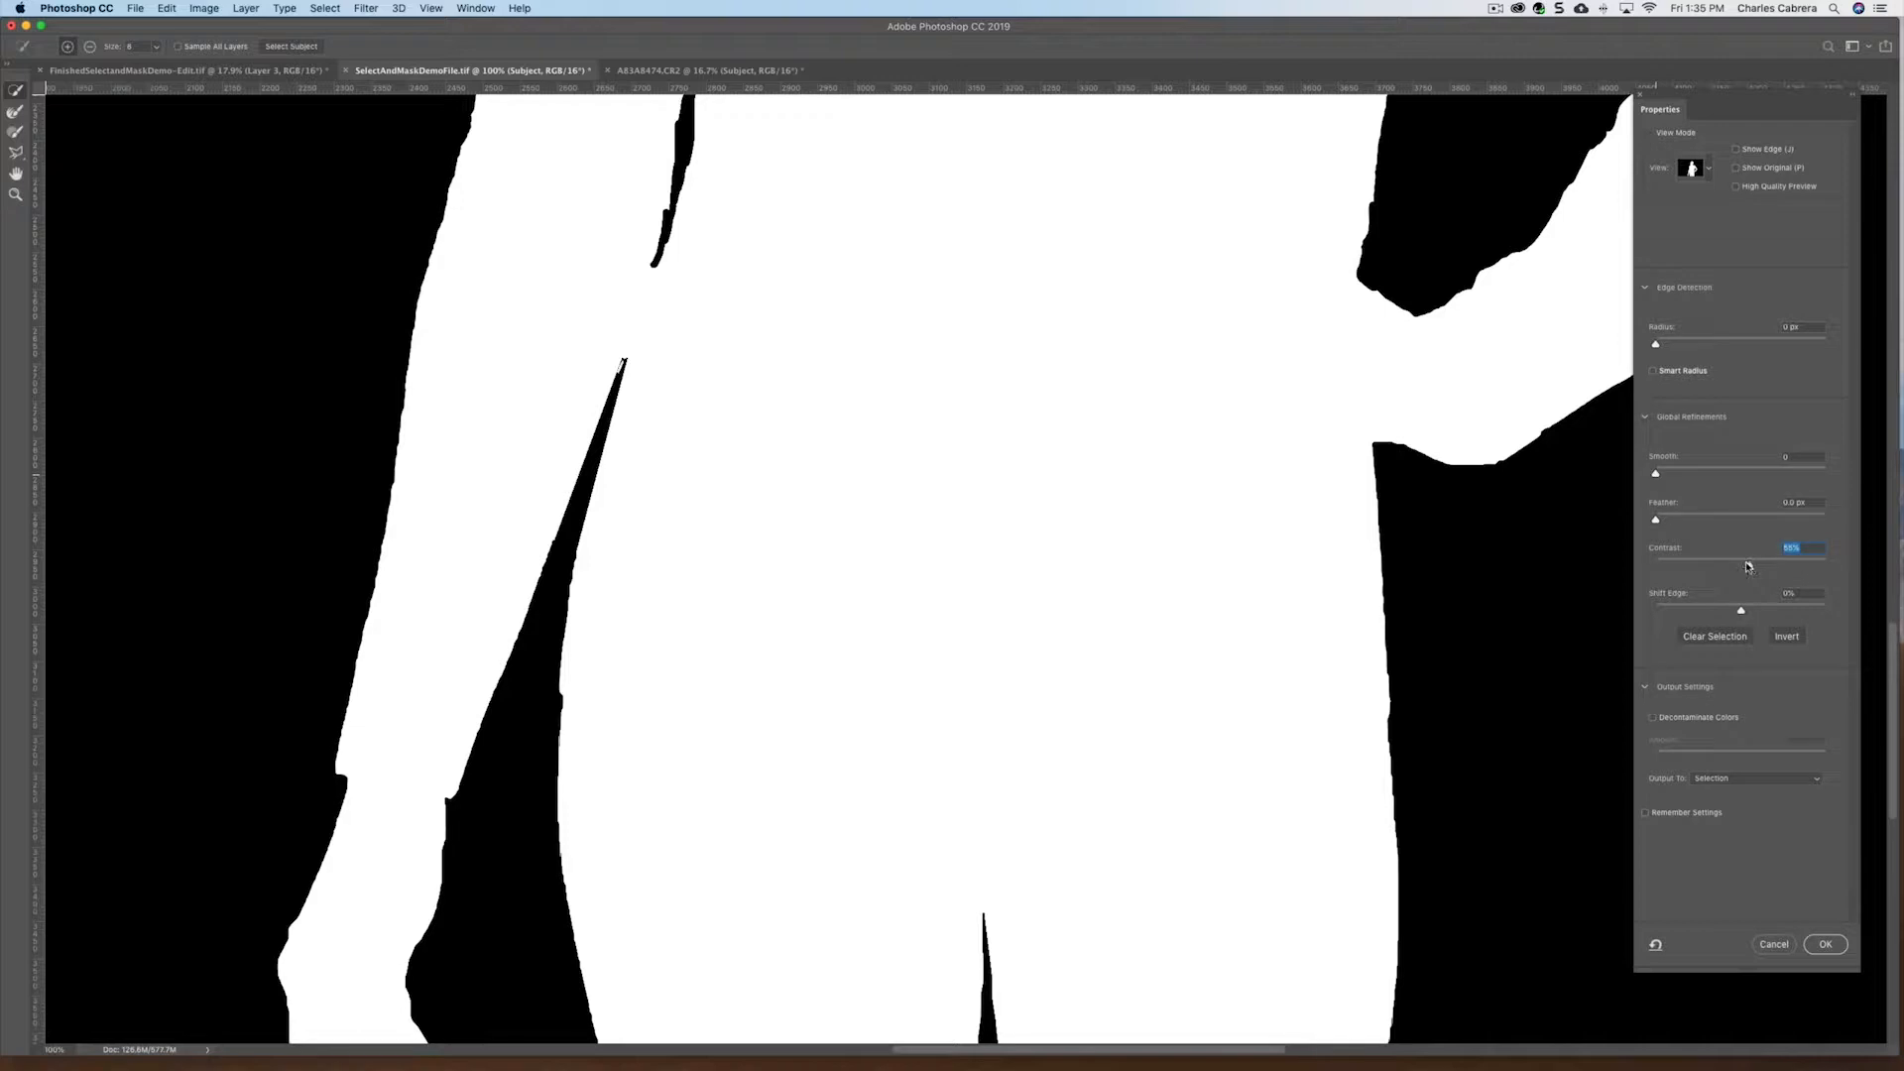
left_click_drag(1726, 567, 1736, 567)
left_click_drag(1741, 610, 1690, 612)
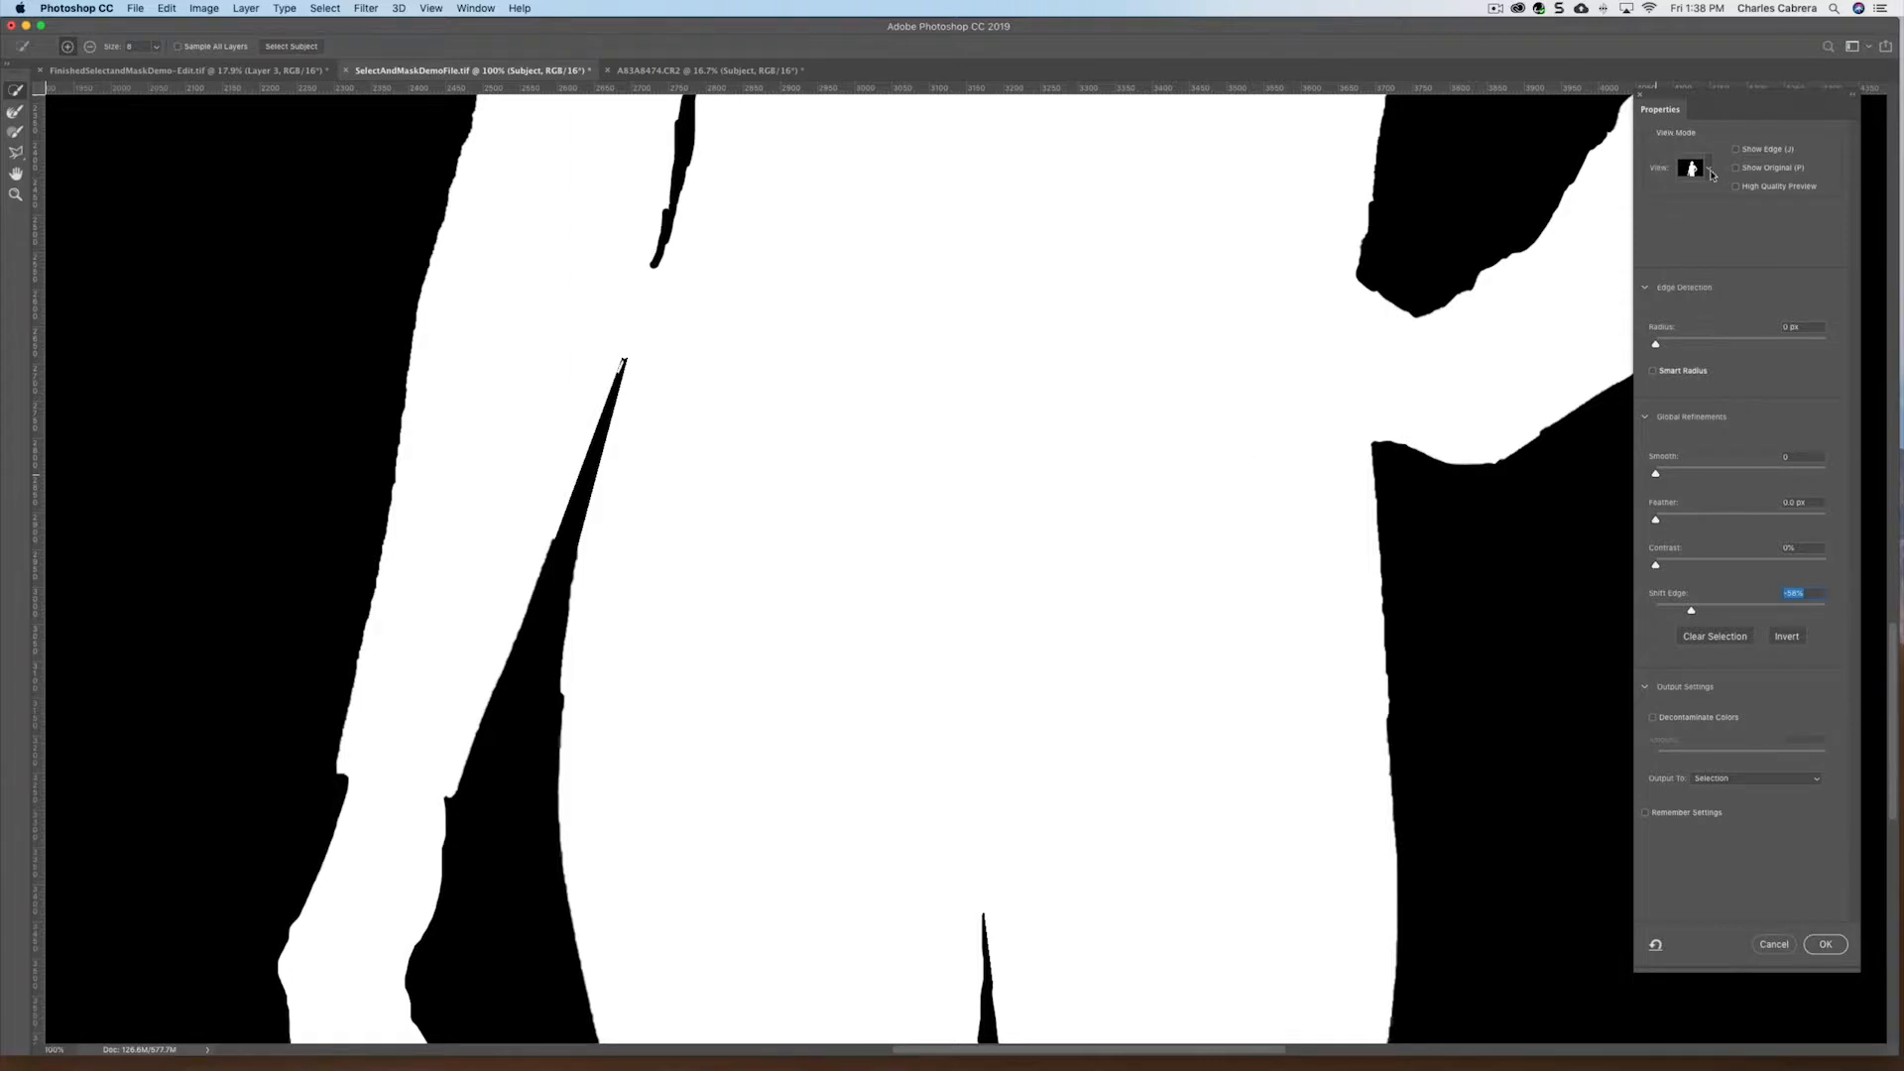
Switch the preview from Black & White to Overlay
left_click(1709, 171)
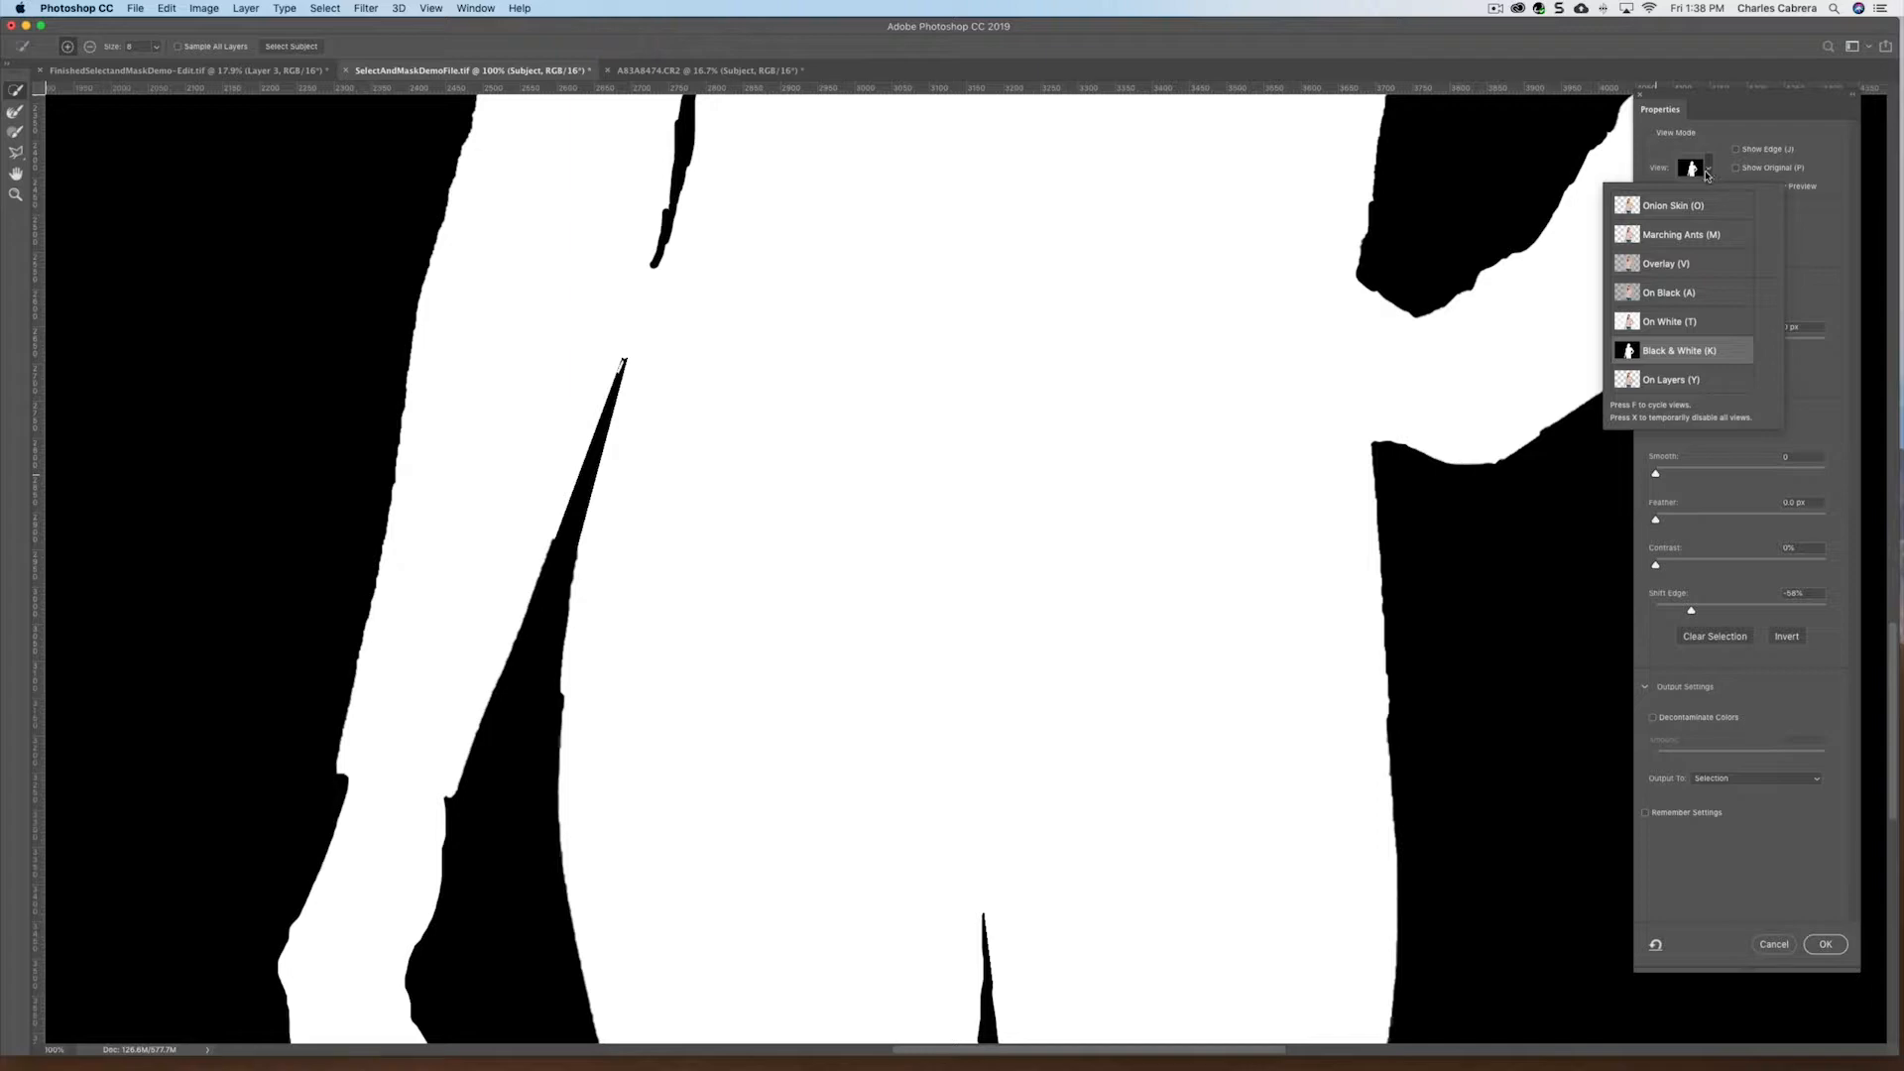
left_click(1675, 263)
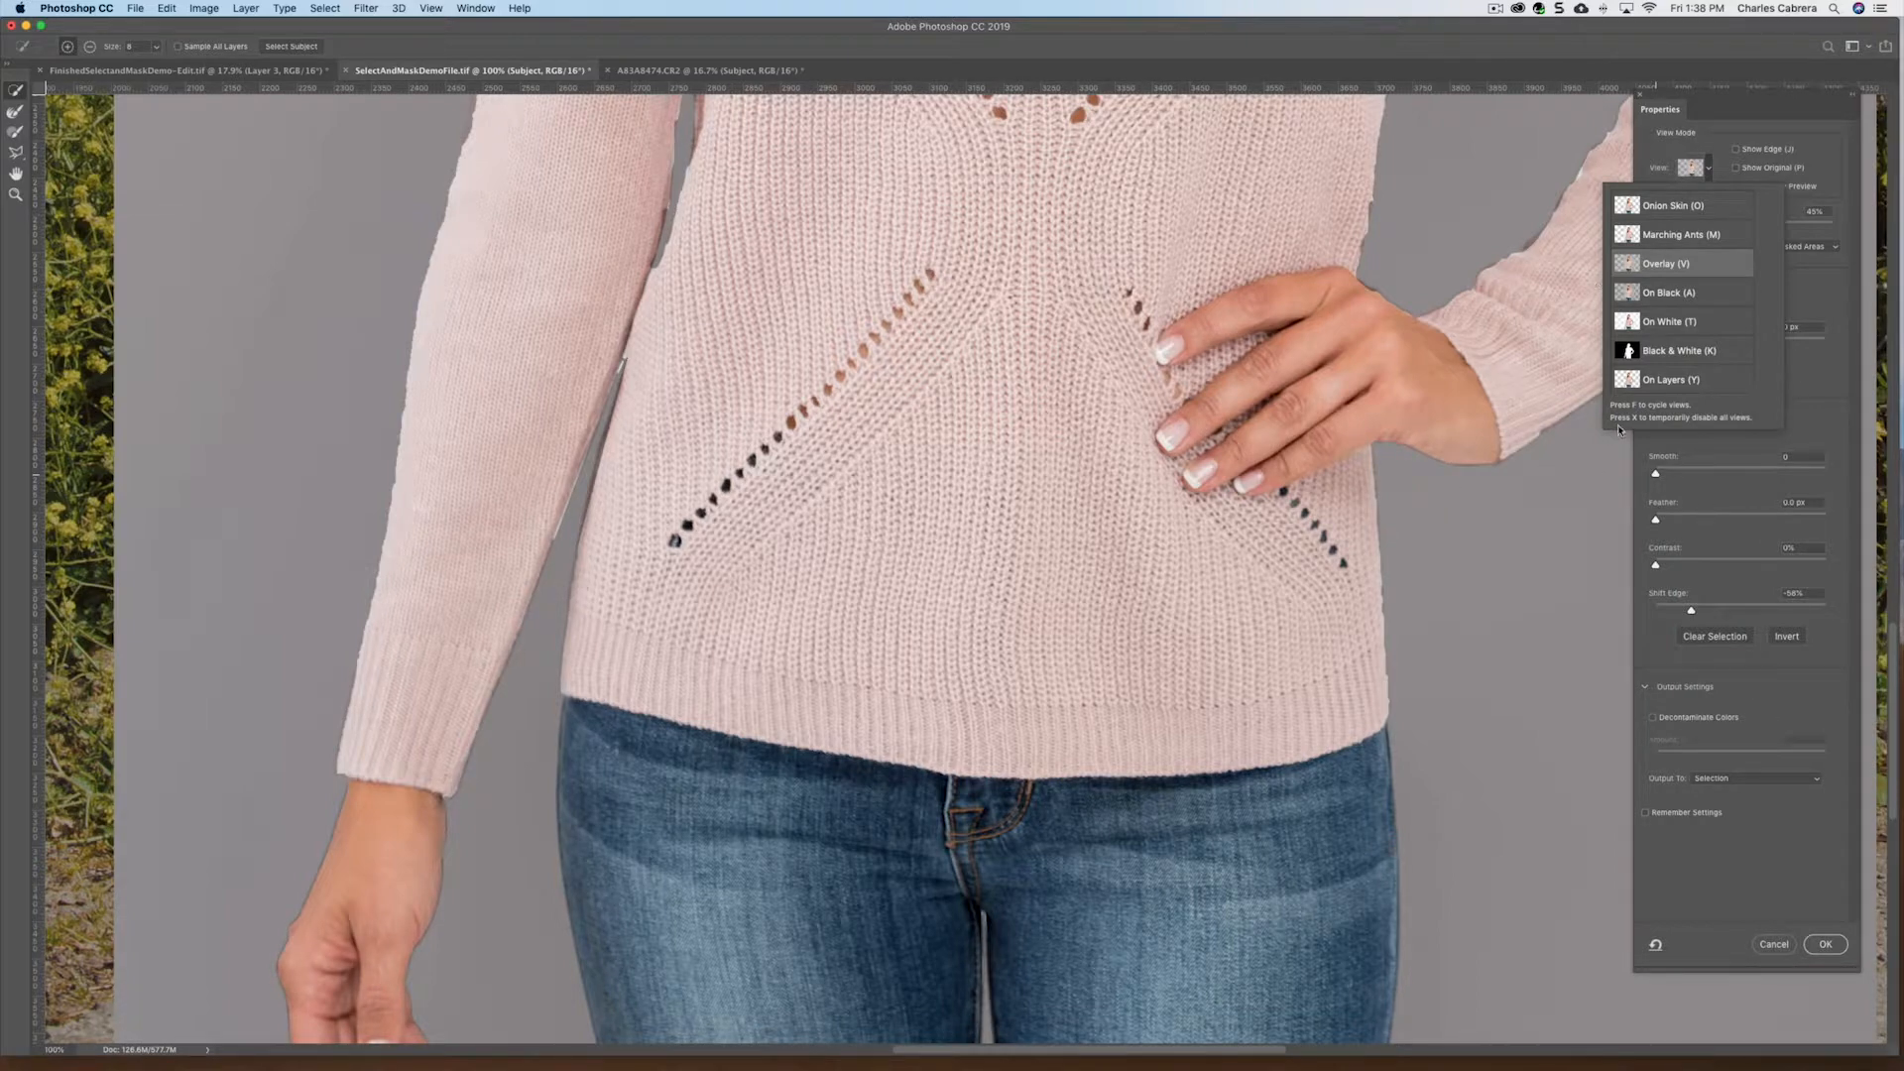
left_click(1709, 146)
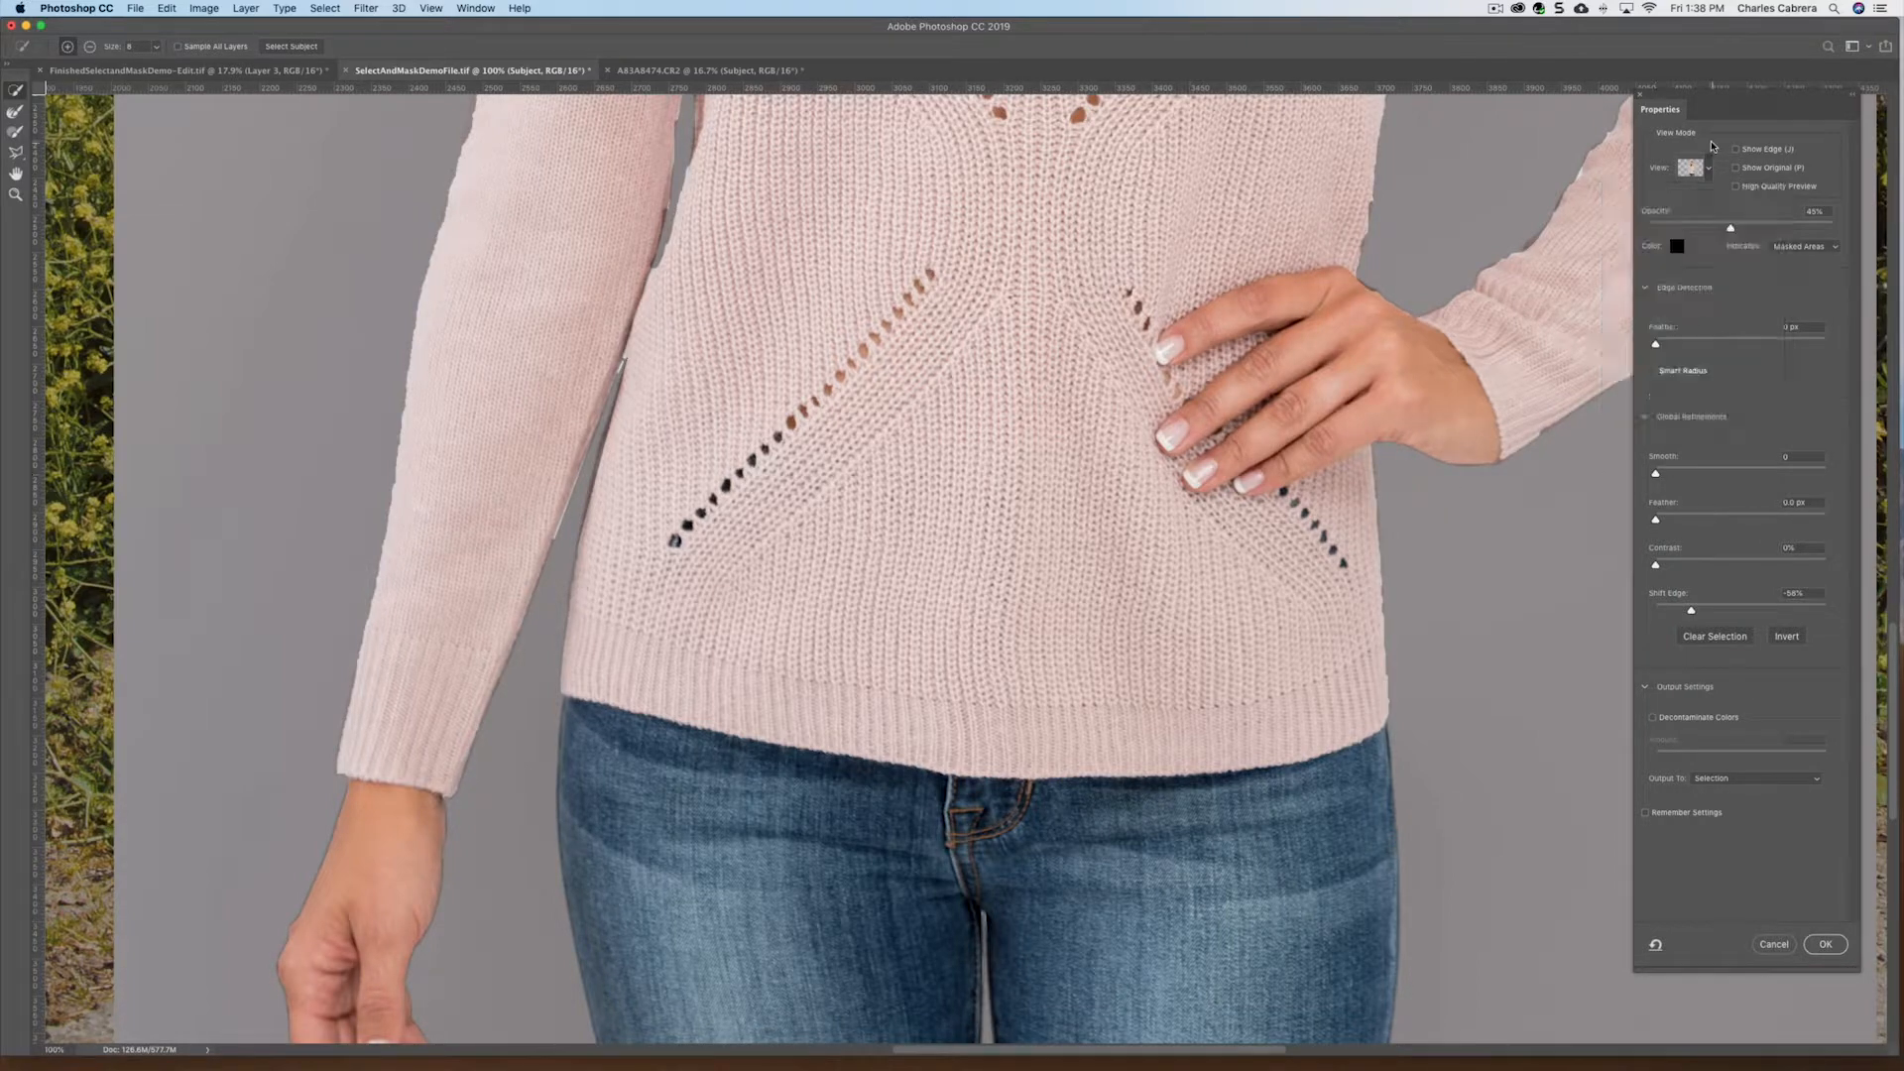
Set the global refinements to Smooth 3, Feather 2.4 px, Contrast 23% and Shift Edge -3%
left_click(1656, 477)
left_click_drag(1656, 477, 1662, 479)
left_click_drag(1657, 520, 1664, 521)
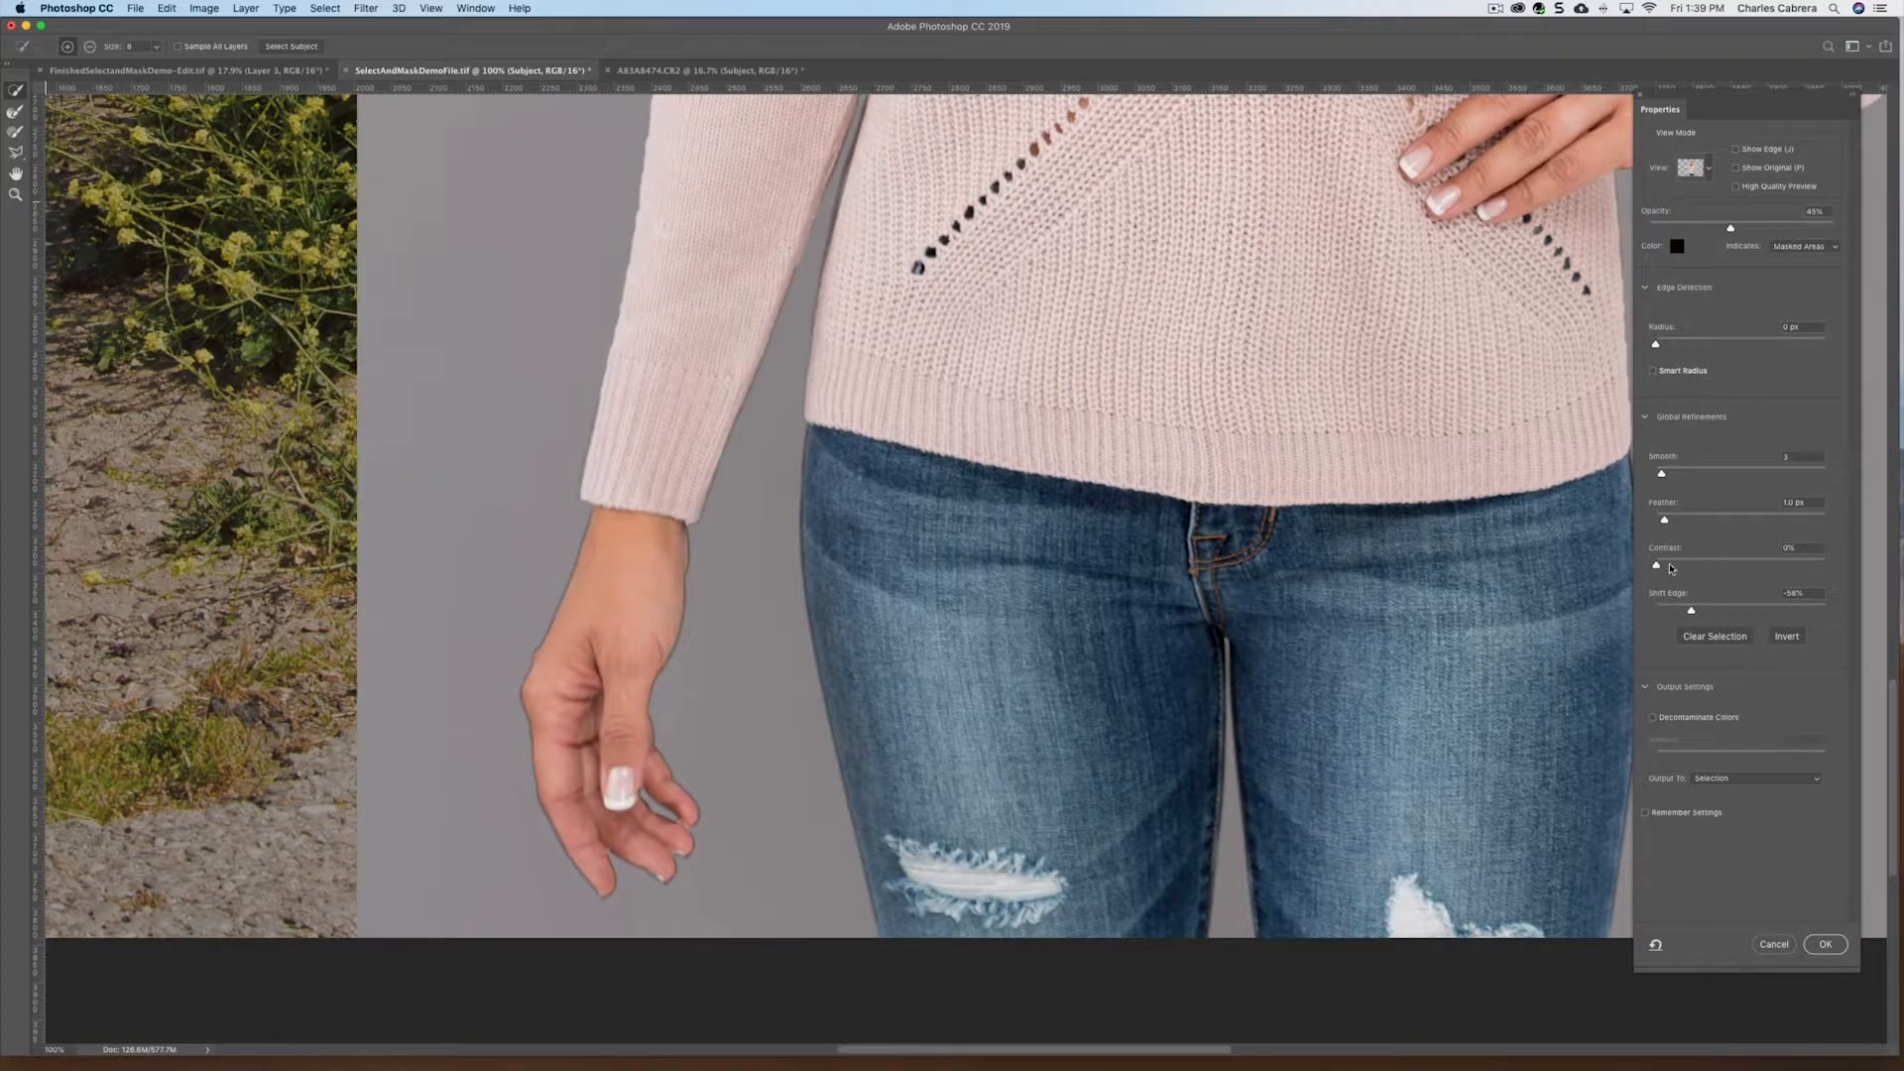
left_click_drag(1664, 569, 1713, 612)
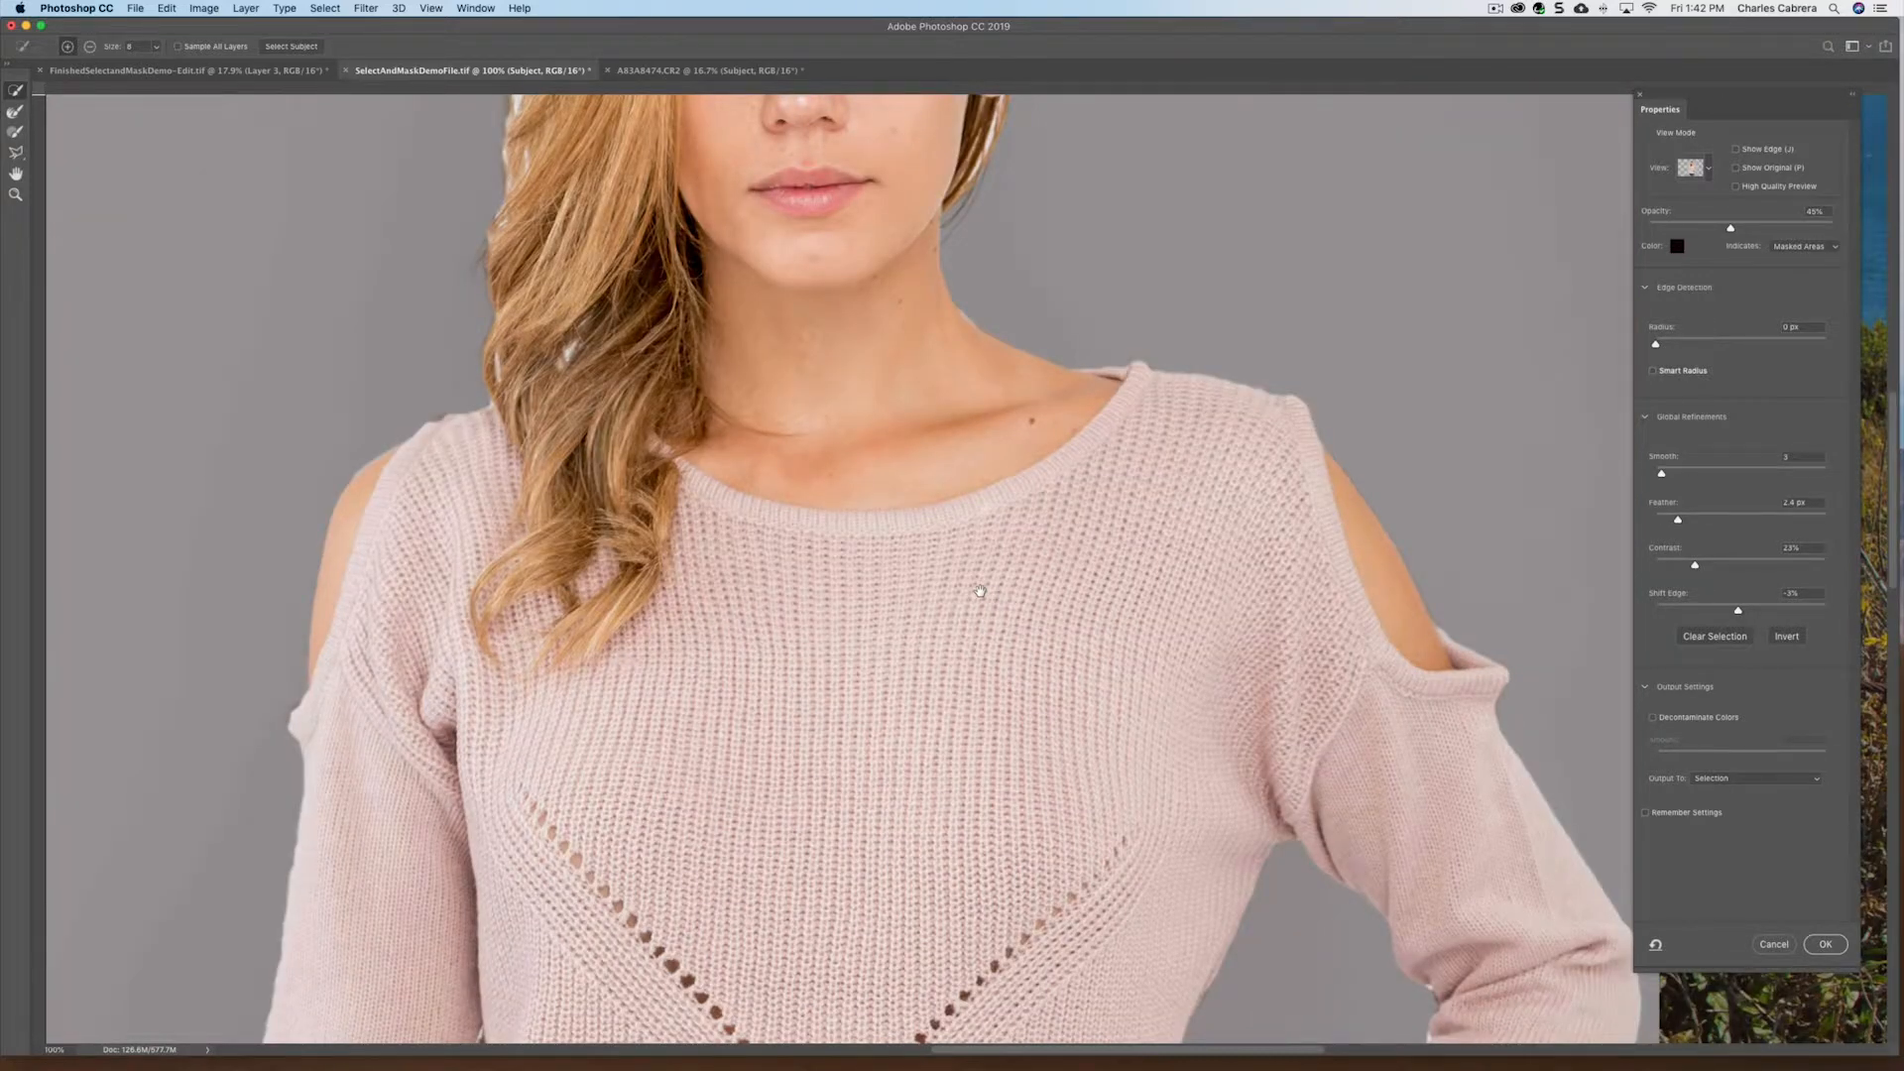
Check the overlay edges along the sweater, shoulders and arms, and output the refined selection as a Layer Mask
left_click_drag(979, 591, 964, 527)
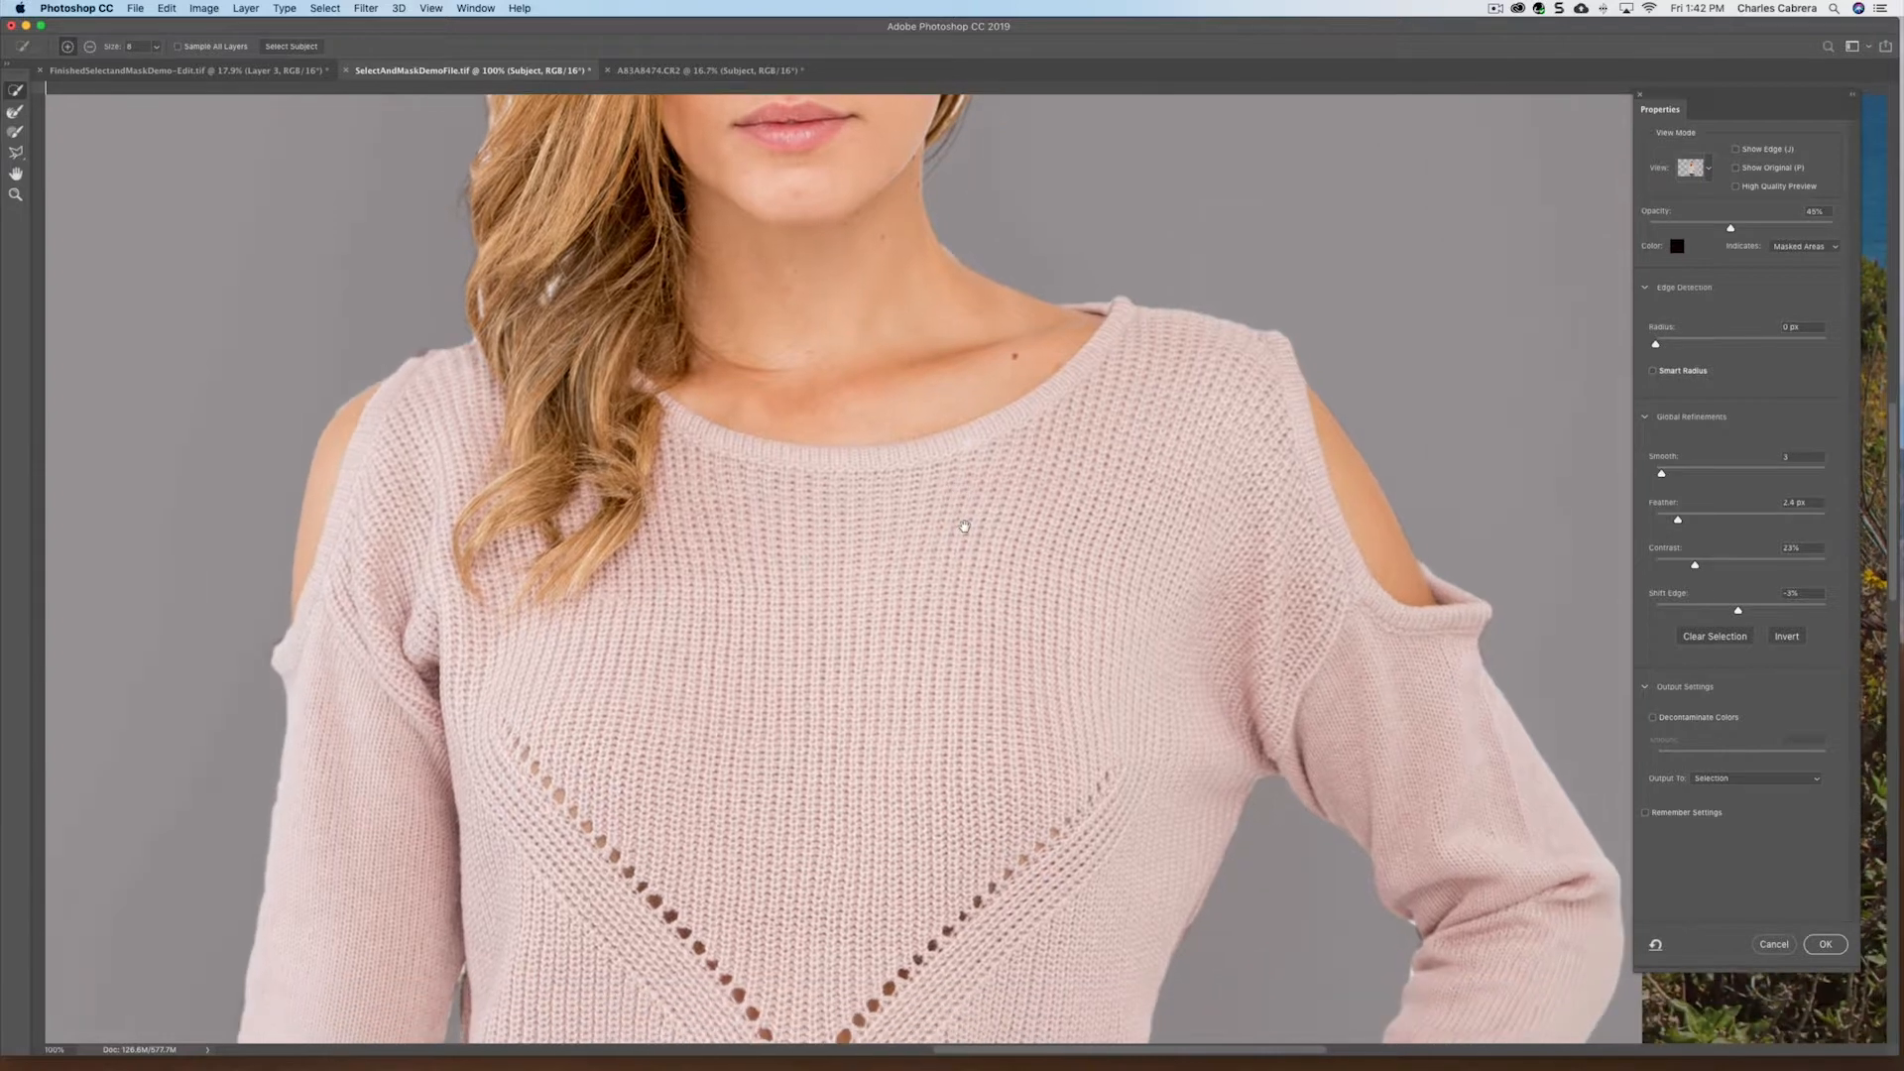
key("super+r")
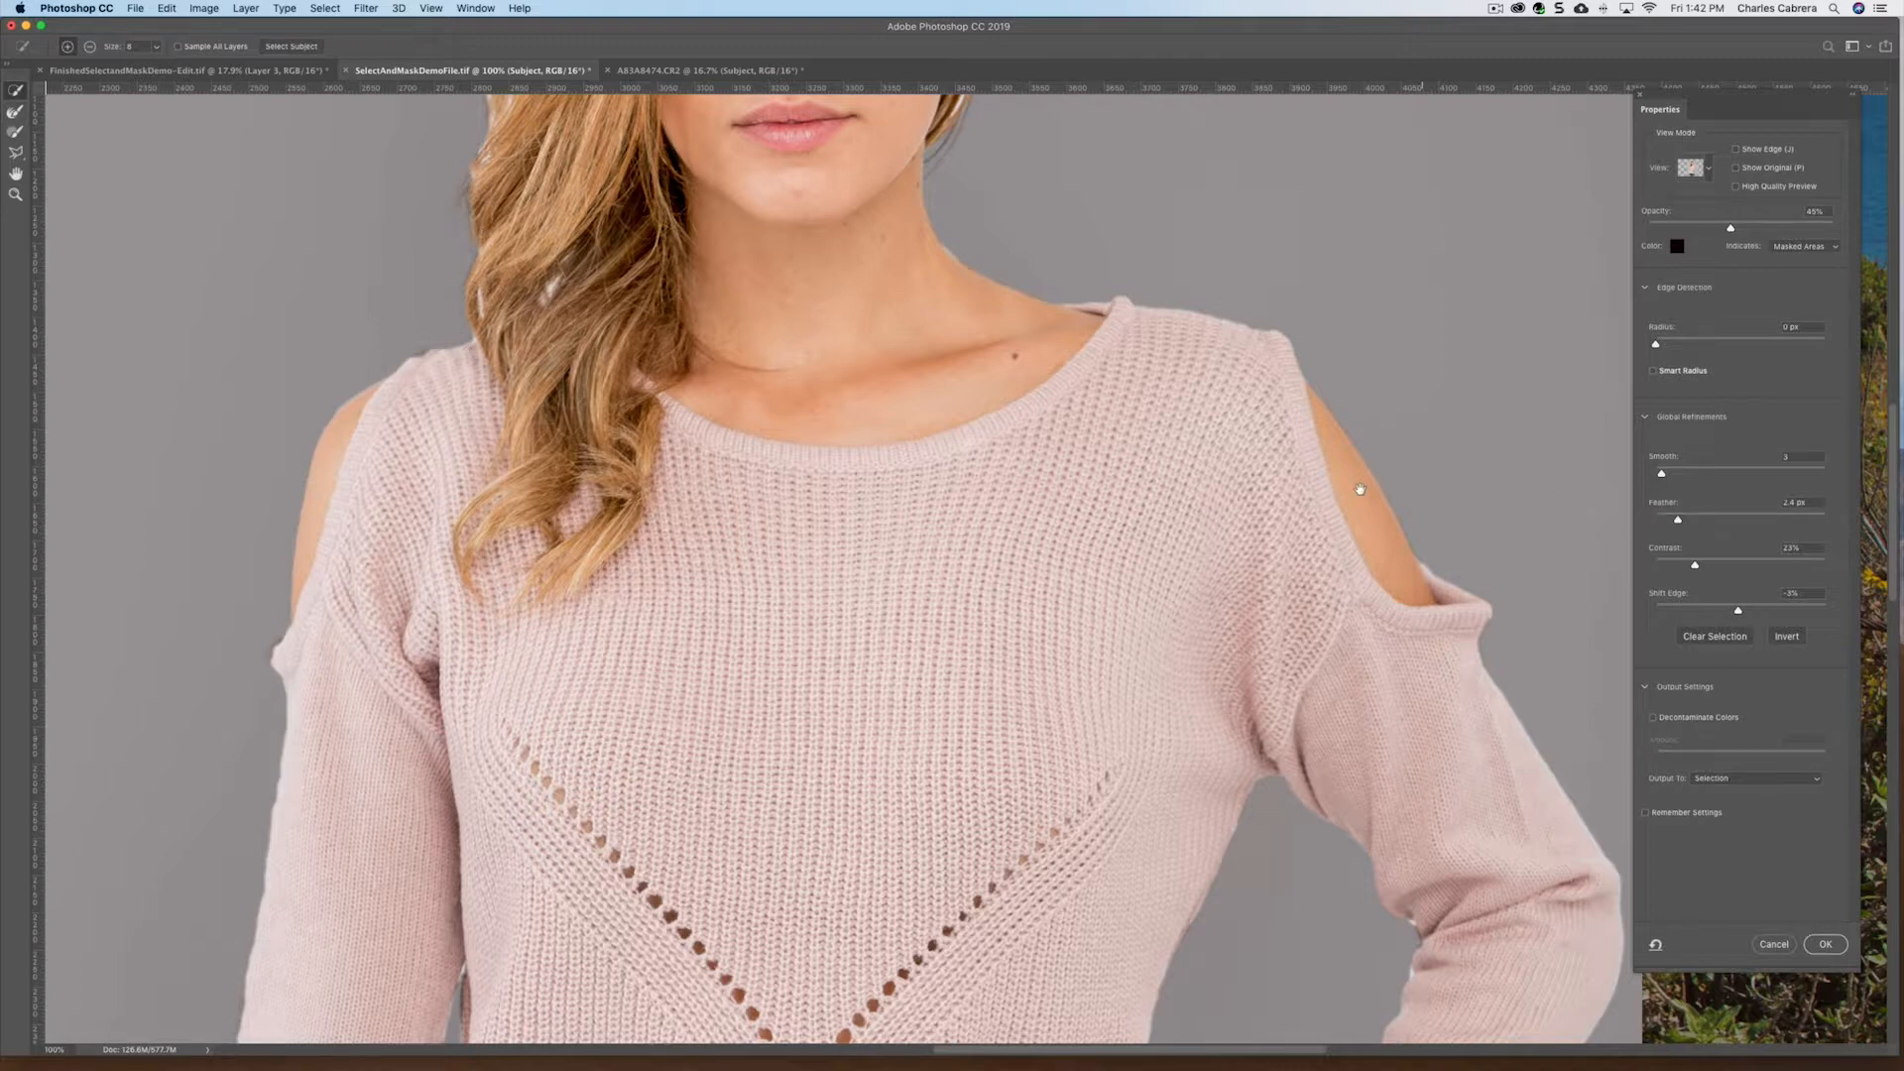
left_click_drag(1361, 496, 1208, 340)
scroll(1319, 372, "down", 5)
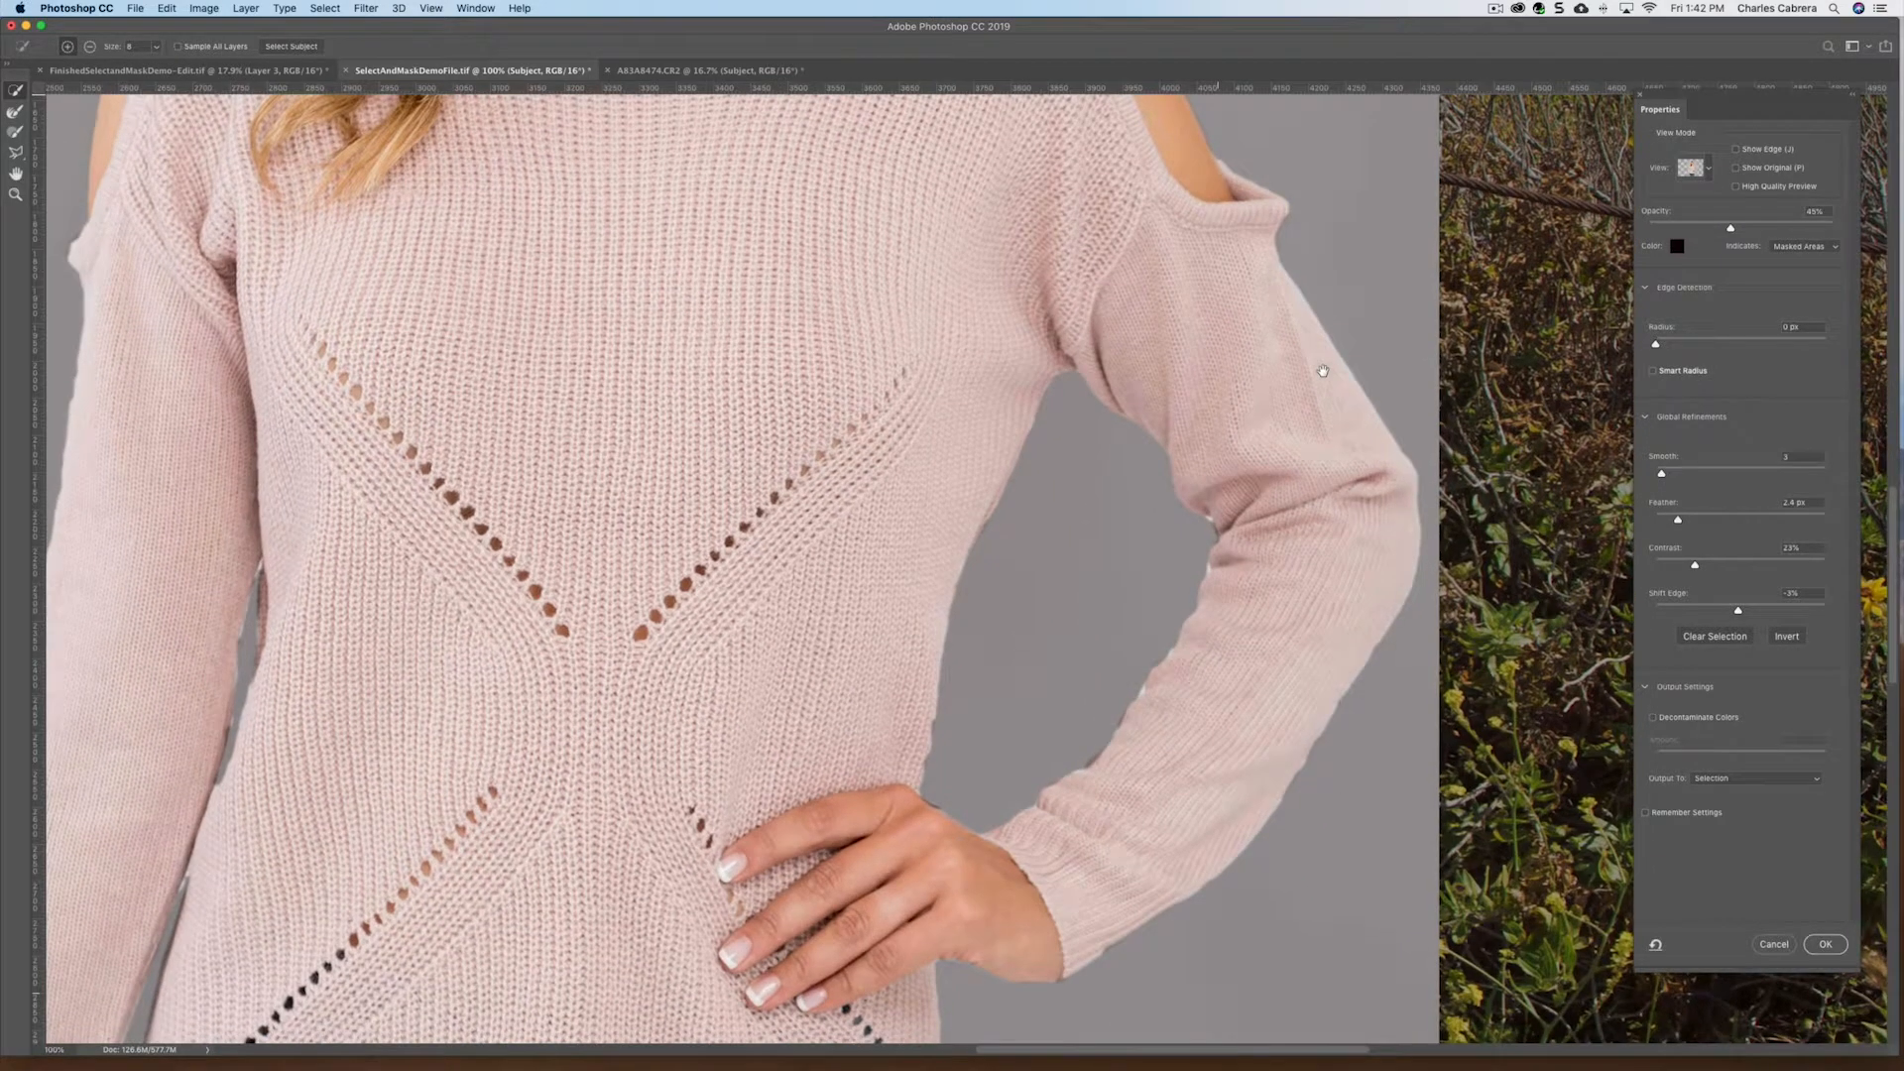
left_click_drag(891, 366, 1208, 862)
scroll(1388, 813, "down", 3)
left_click(1763, 778)
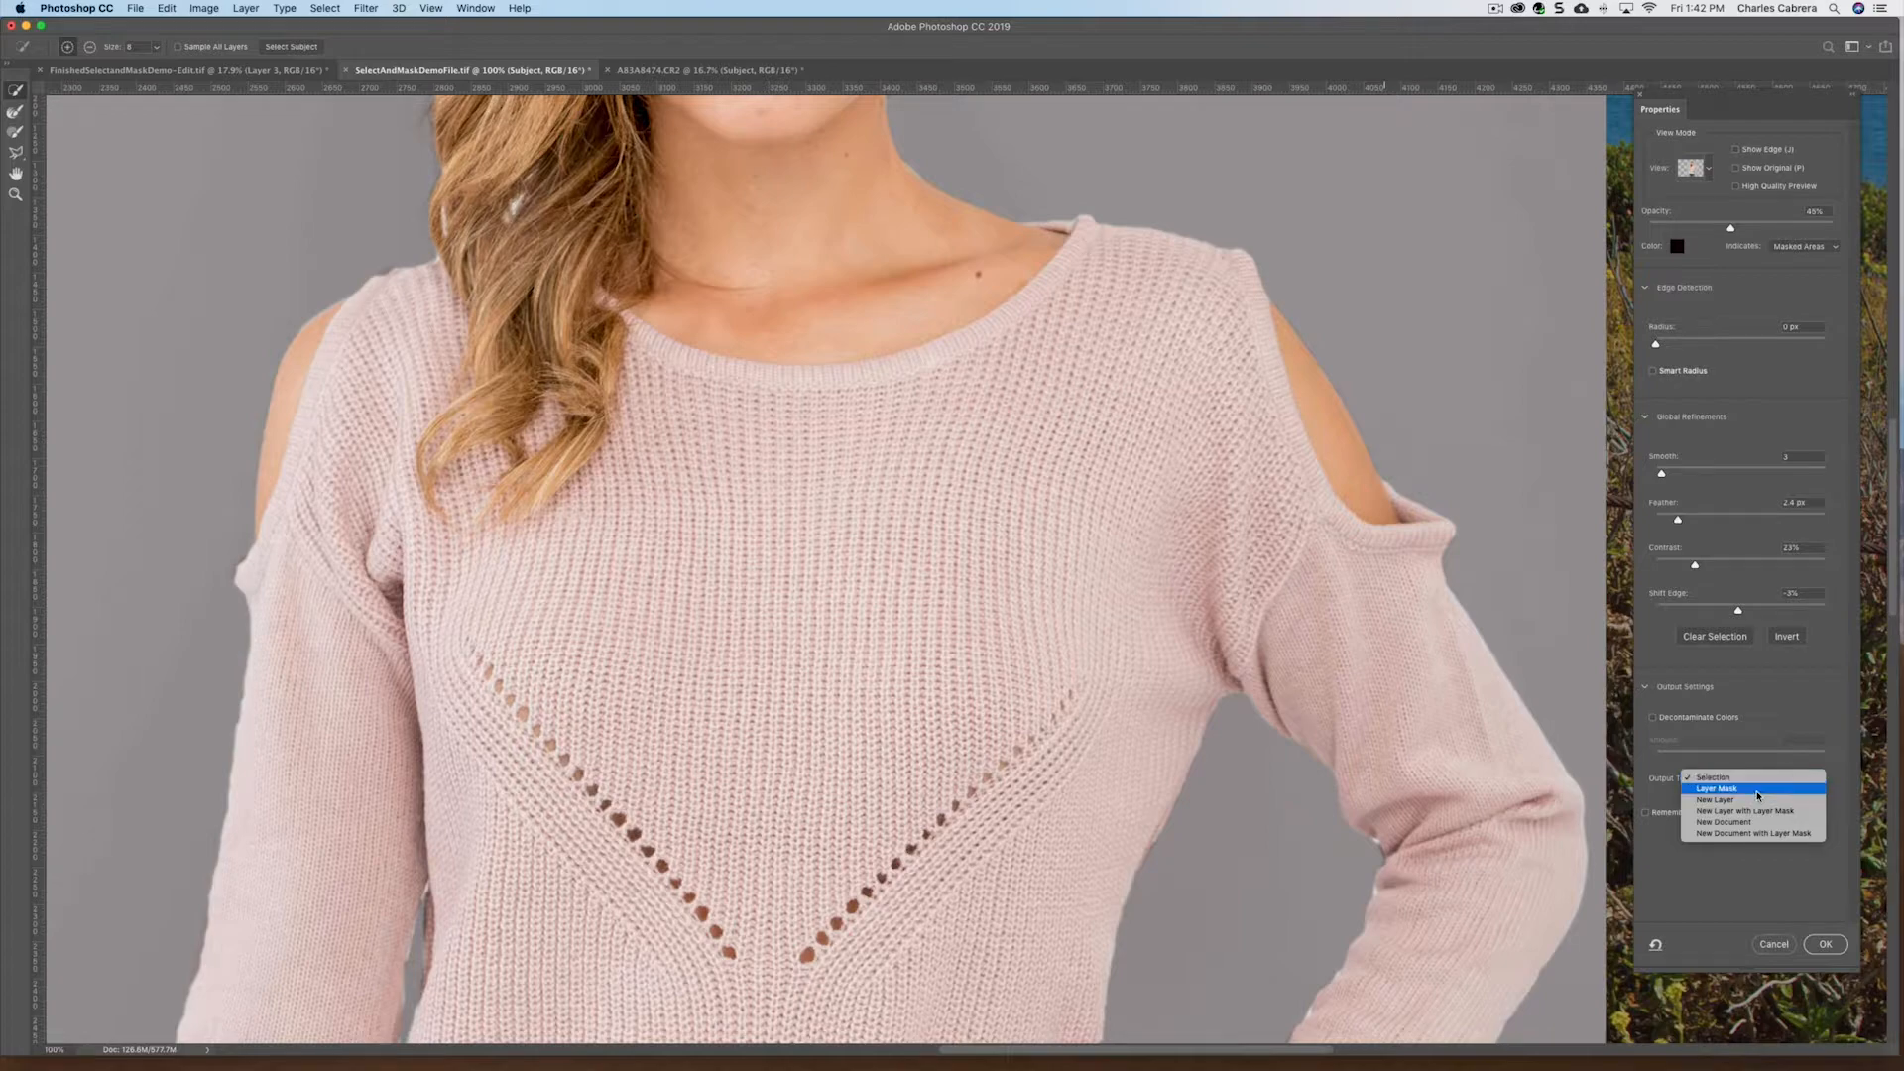
left_click(1759, 788)
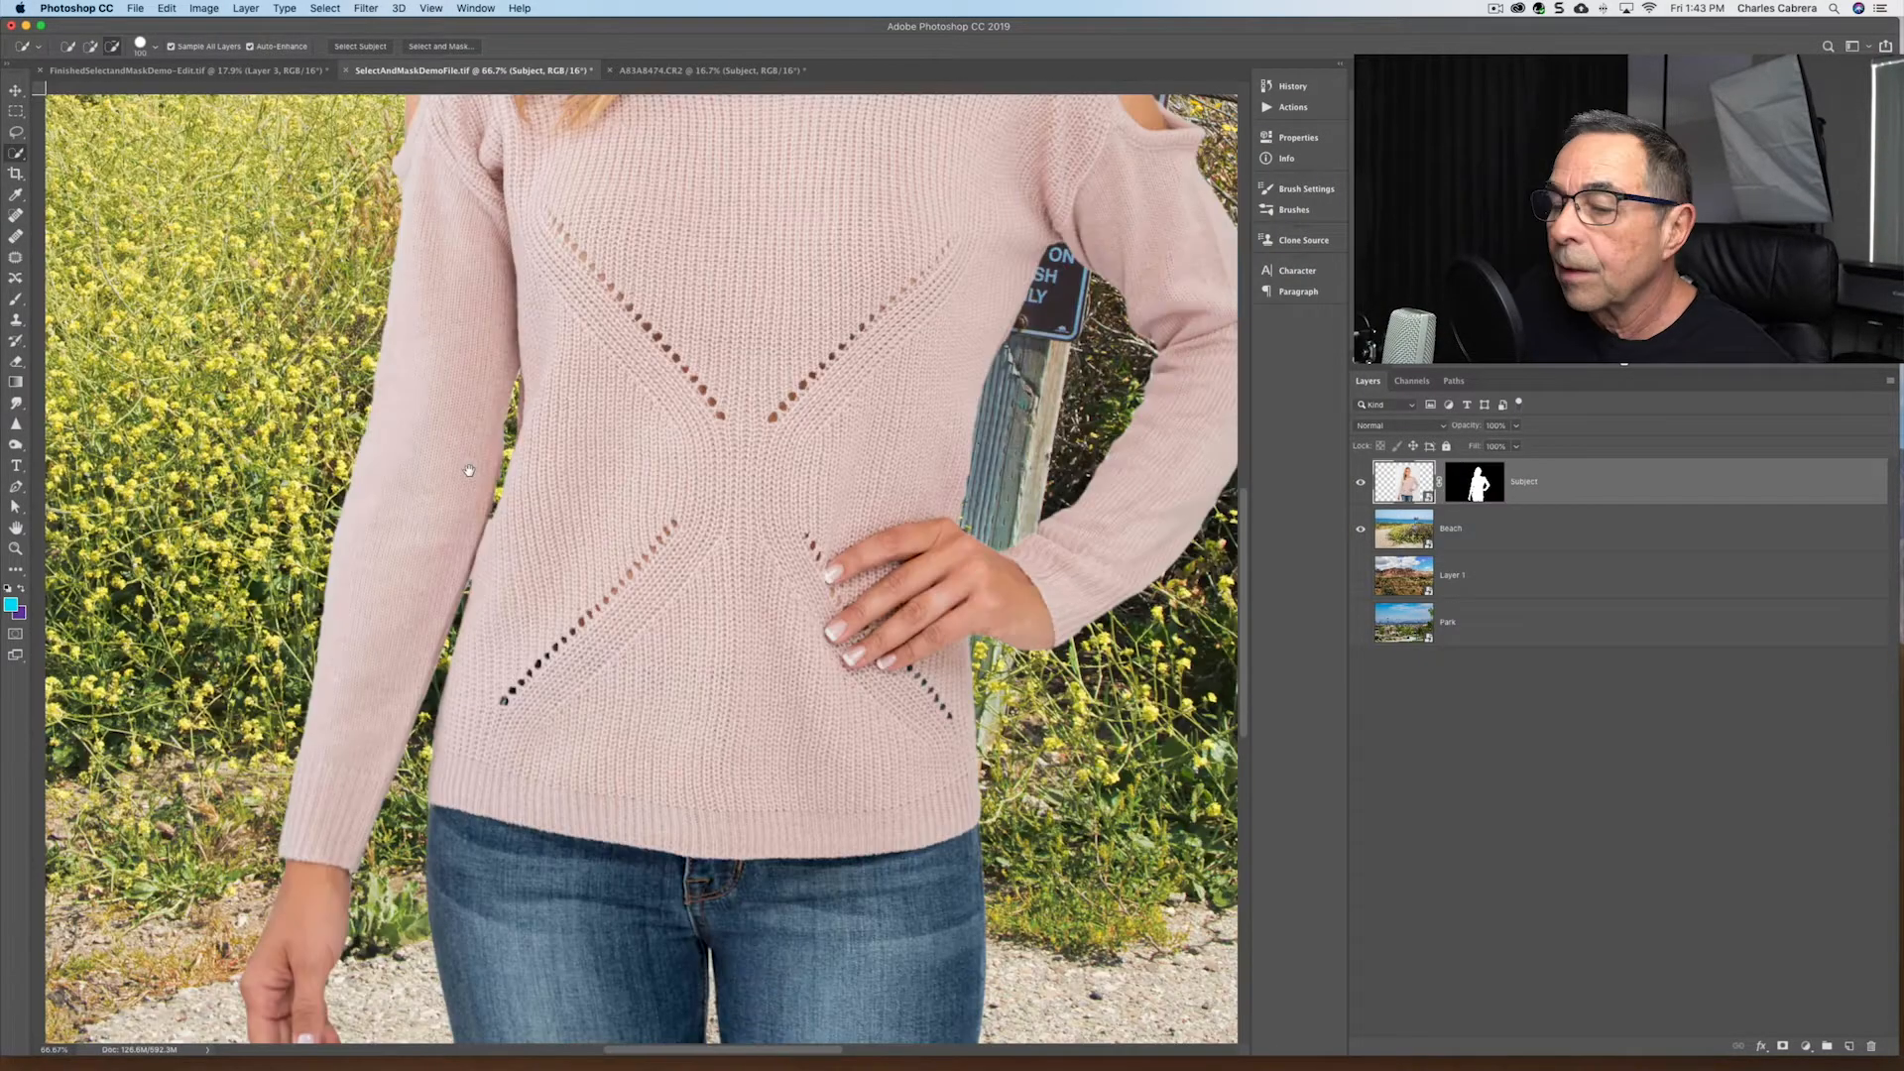
Check the cutout against the beach and reopen the Subject layer's mask in Select and Mask
left_click_drag(467, 468, 382, 722)
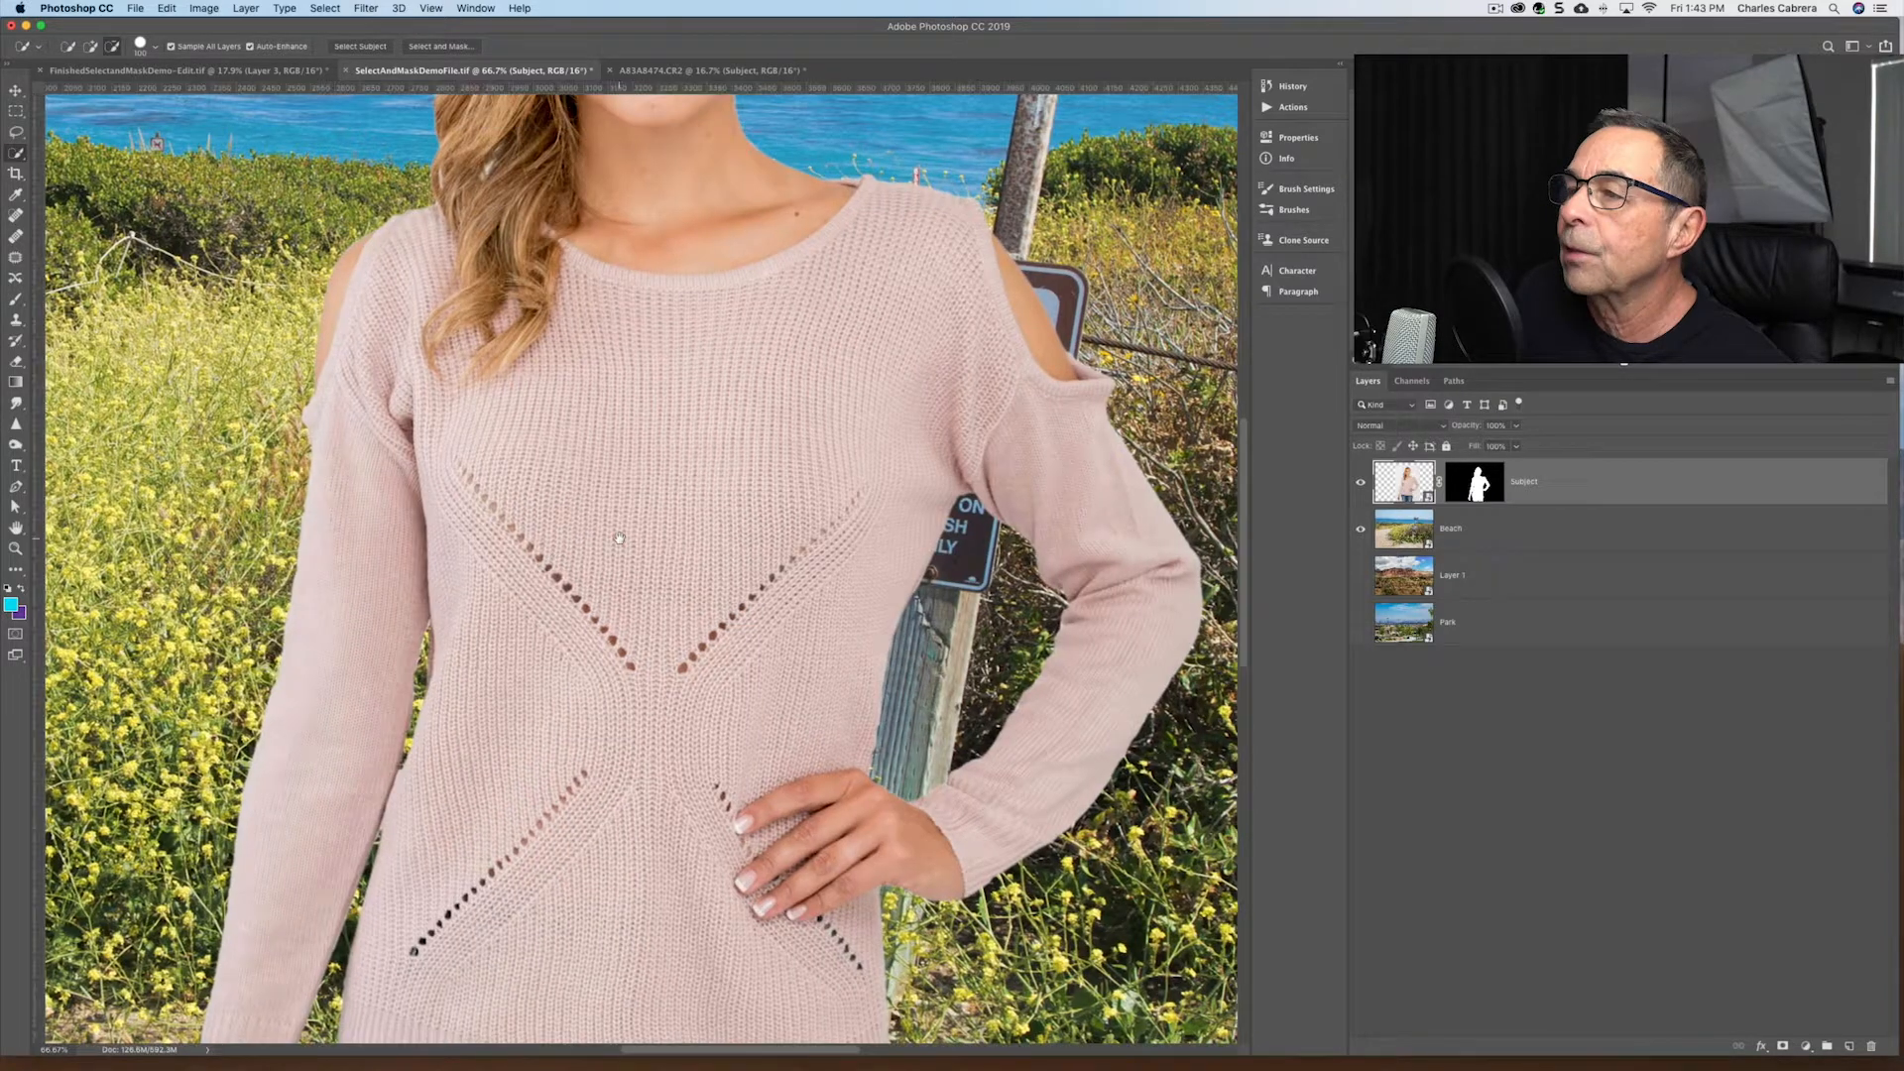
left_click_drag(604, 565, 482, 686)
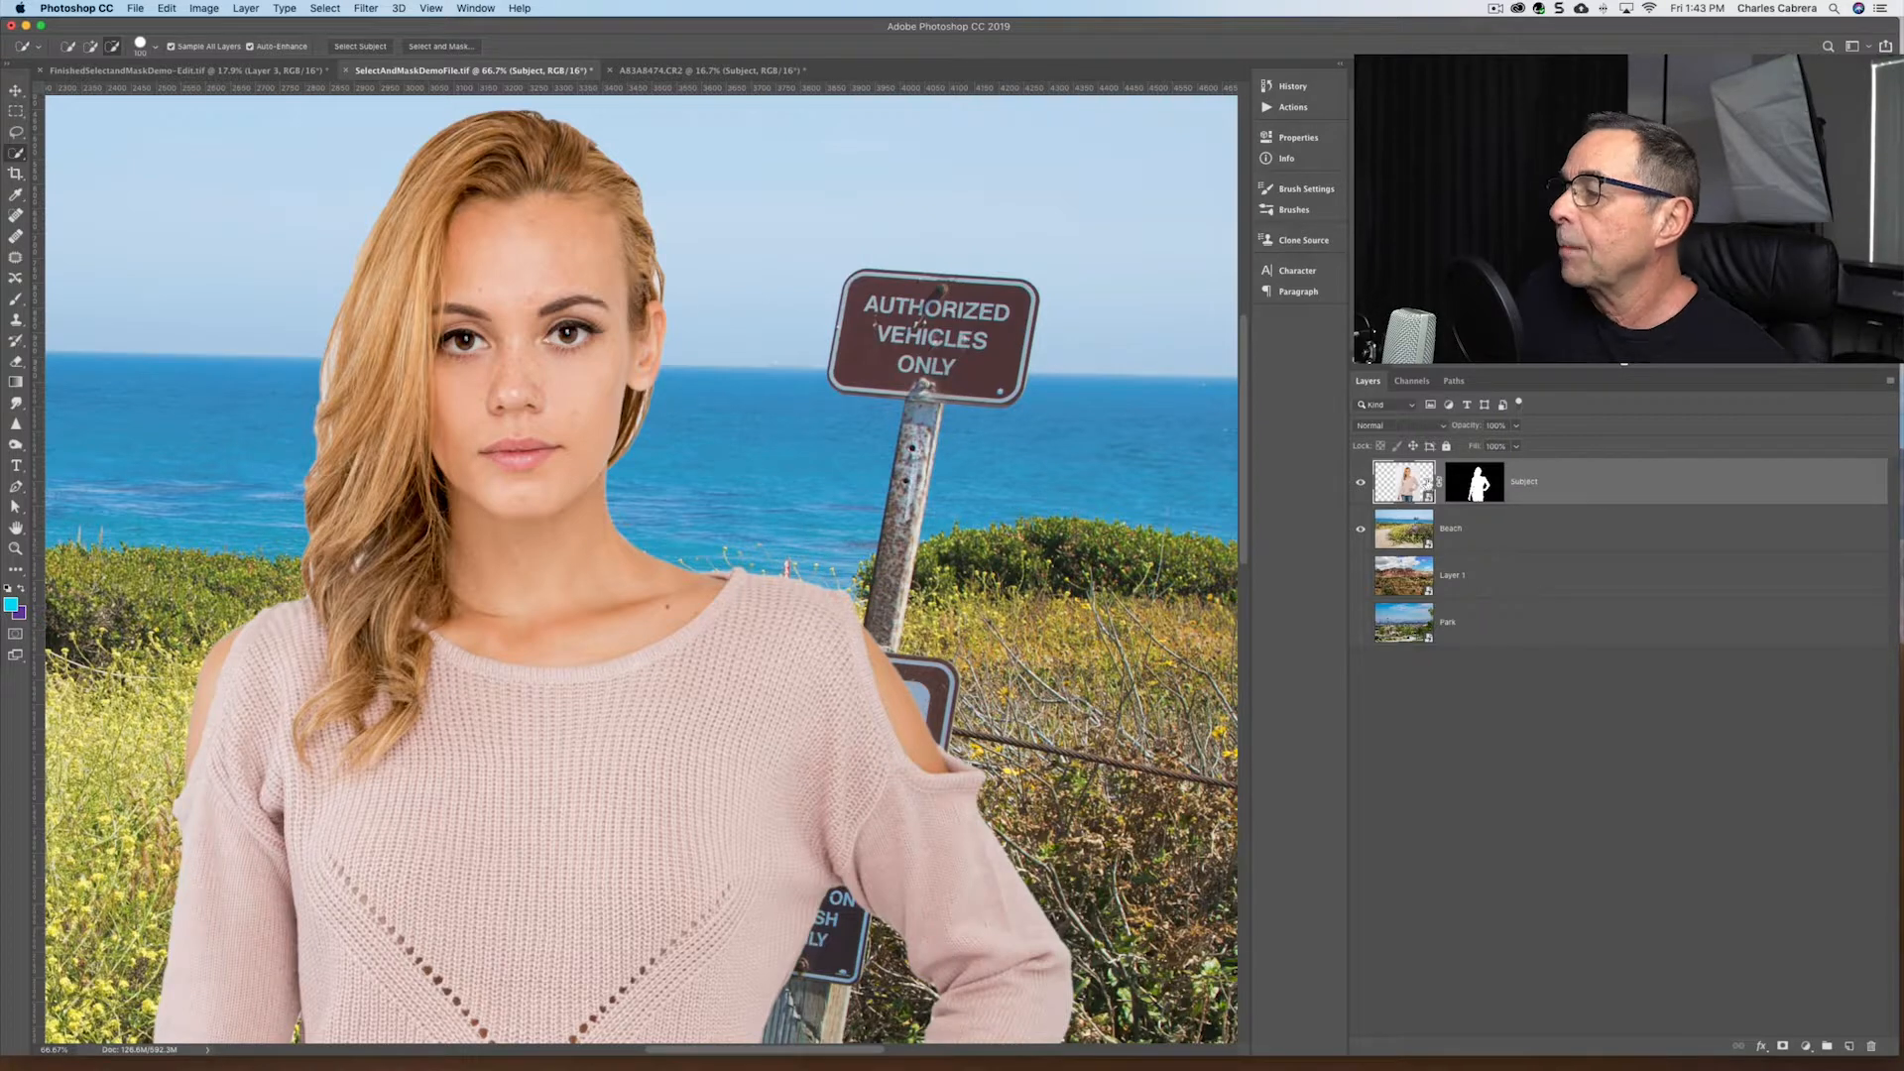
left_click(1477, 483)
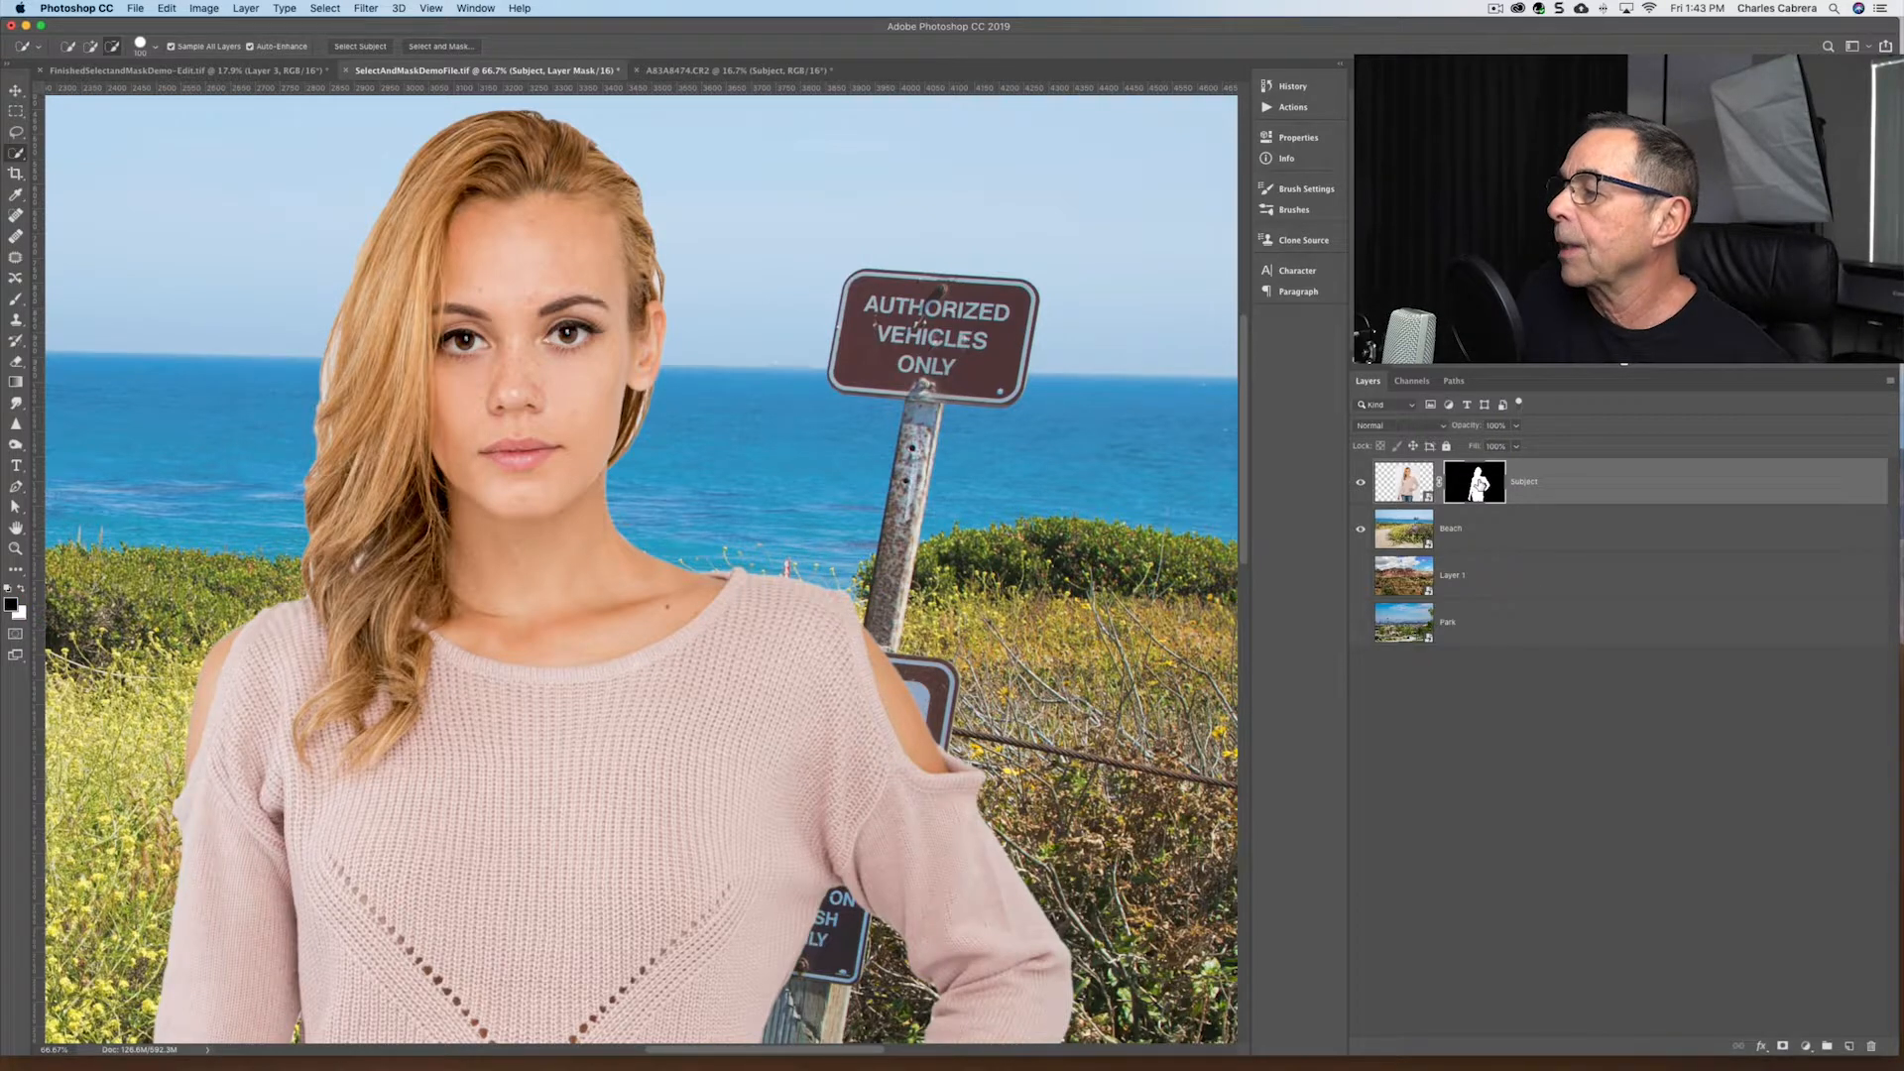
double_click(1477, 483)
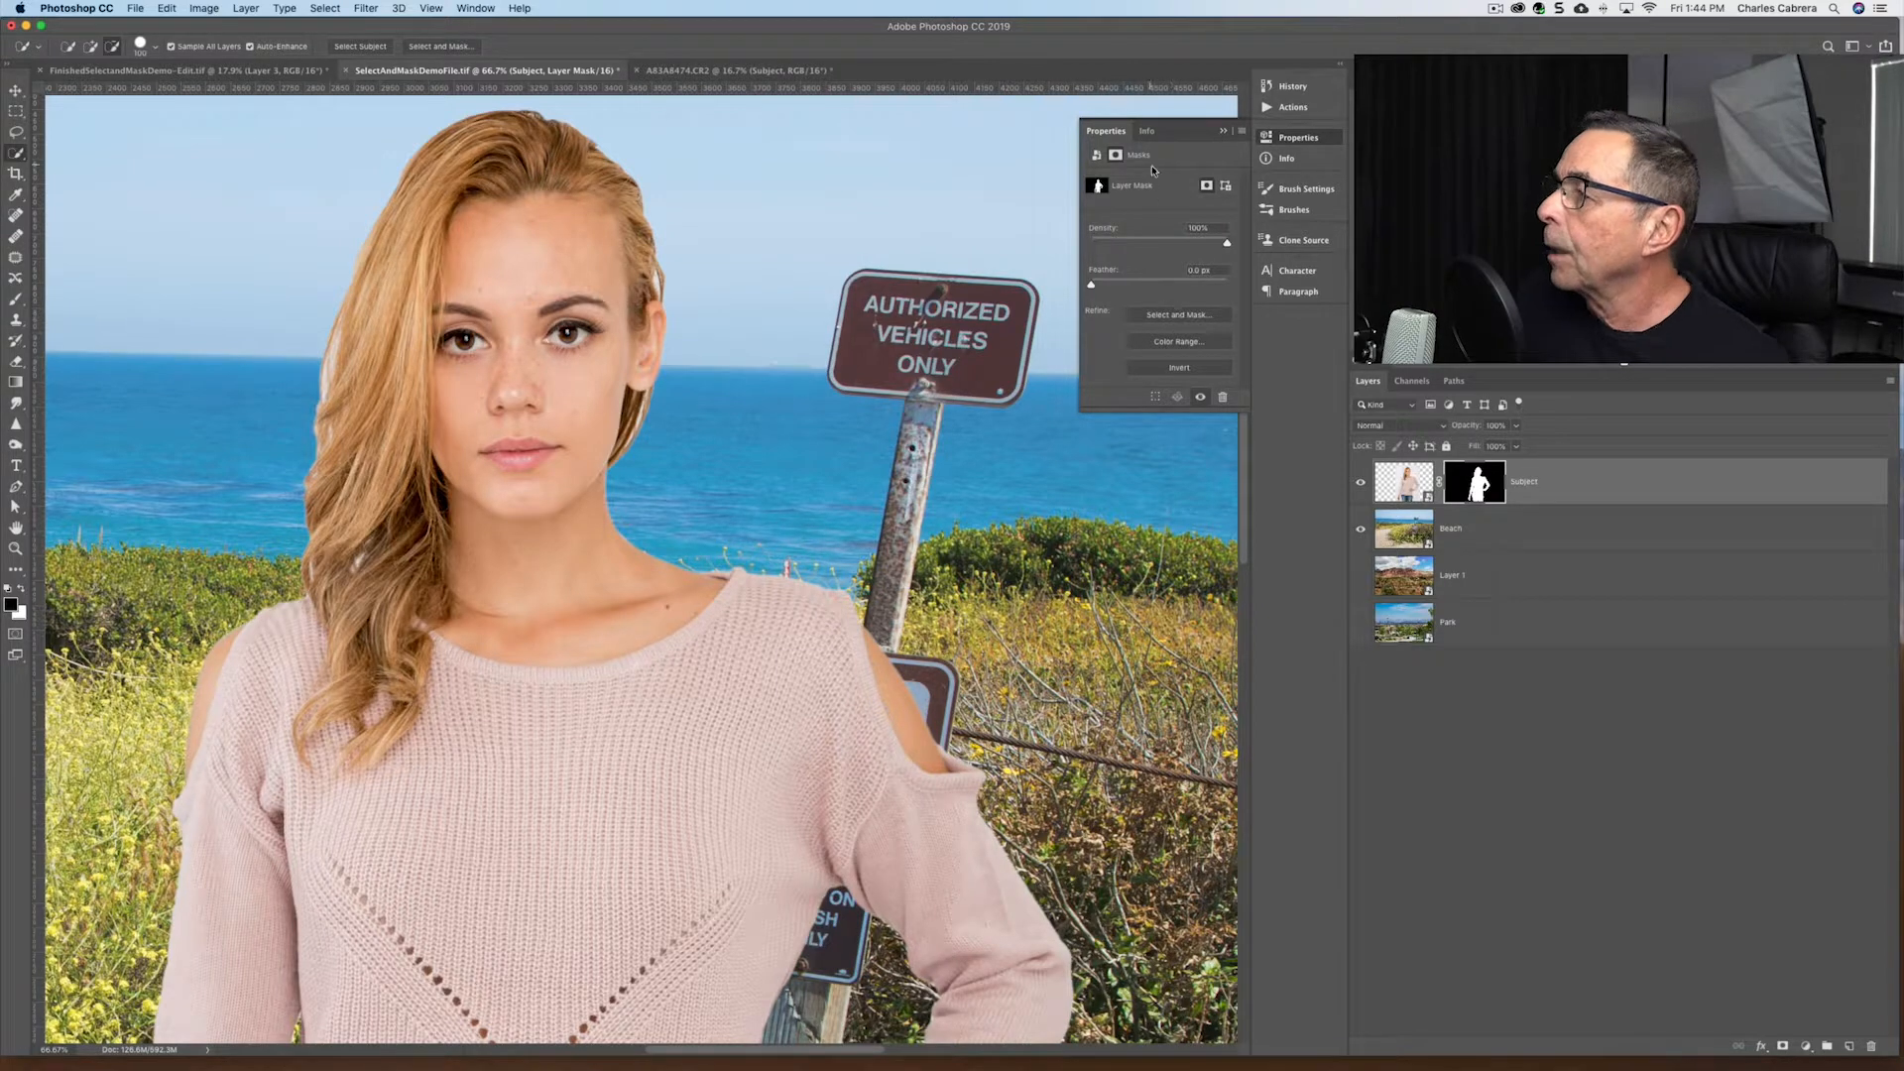
left_click(1180, 315)
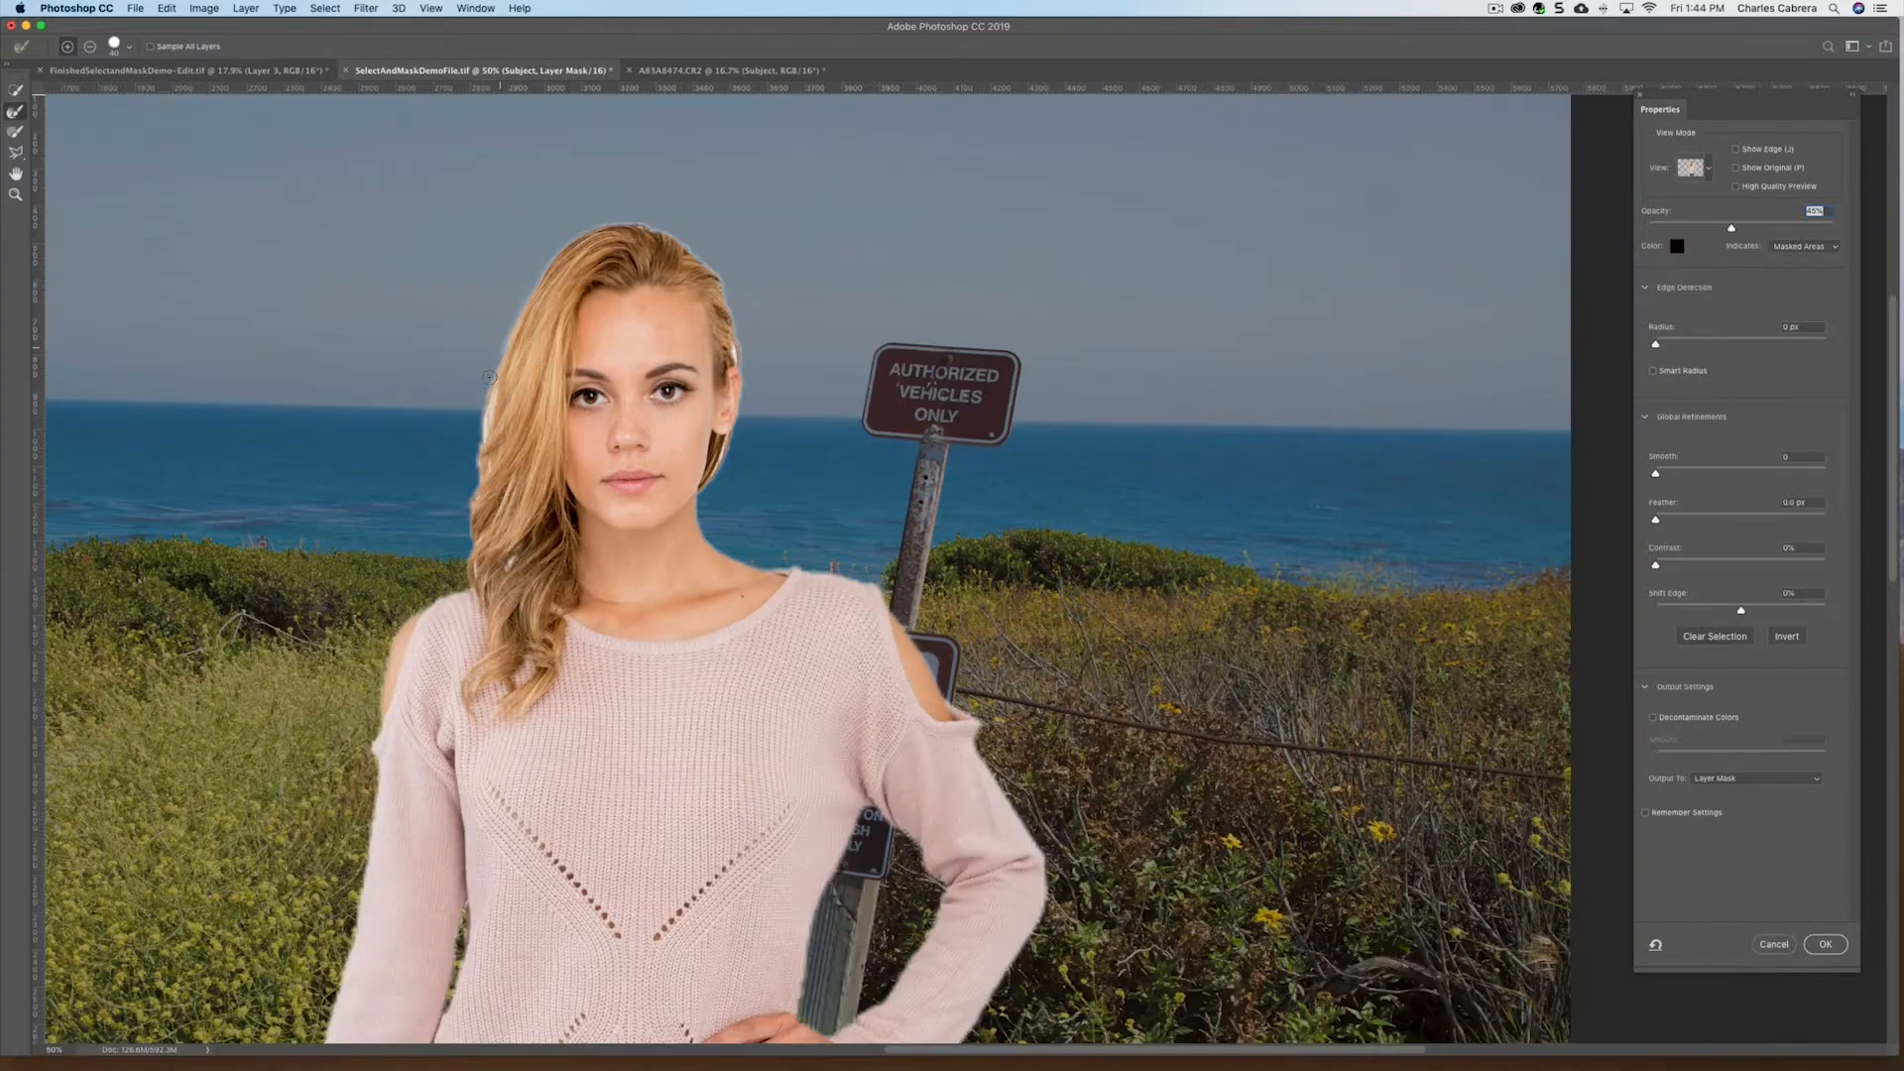
Refine the mask along both sides of the woman's hair with the Refine Edge Brush
left_click_drag(499, 352, 474, 504)
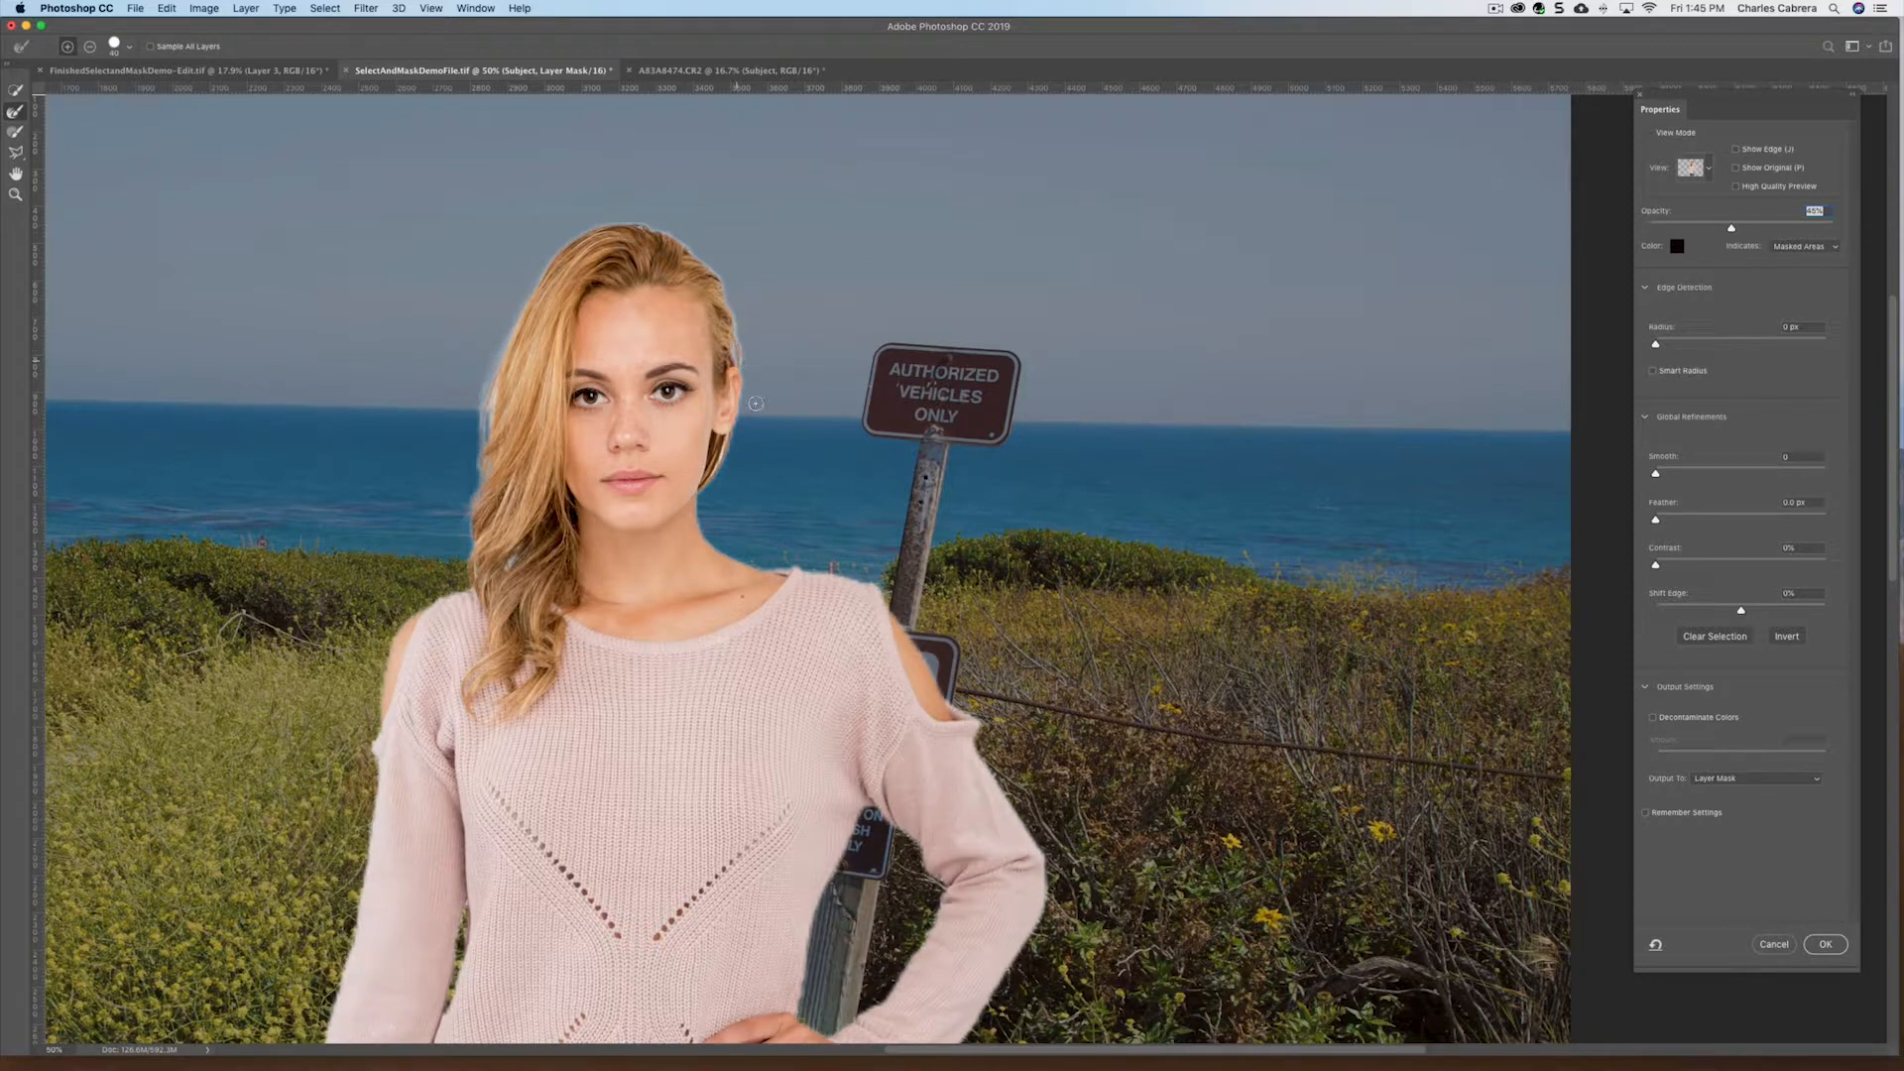
left_click_drag(725, 443, 715, 464)
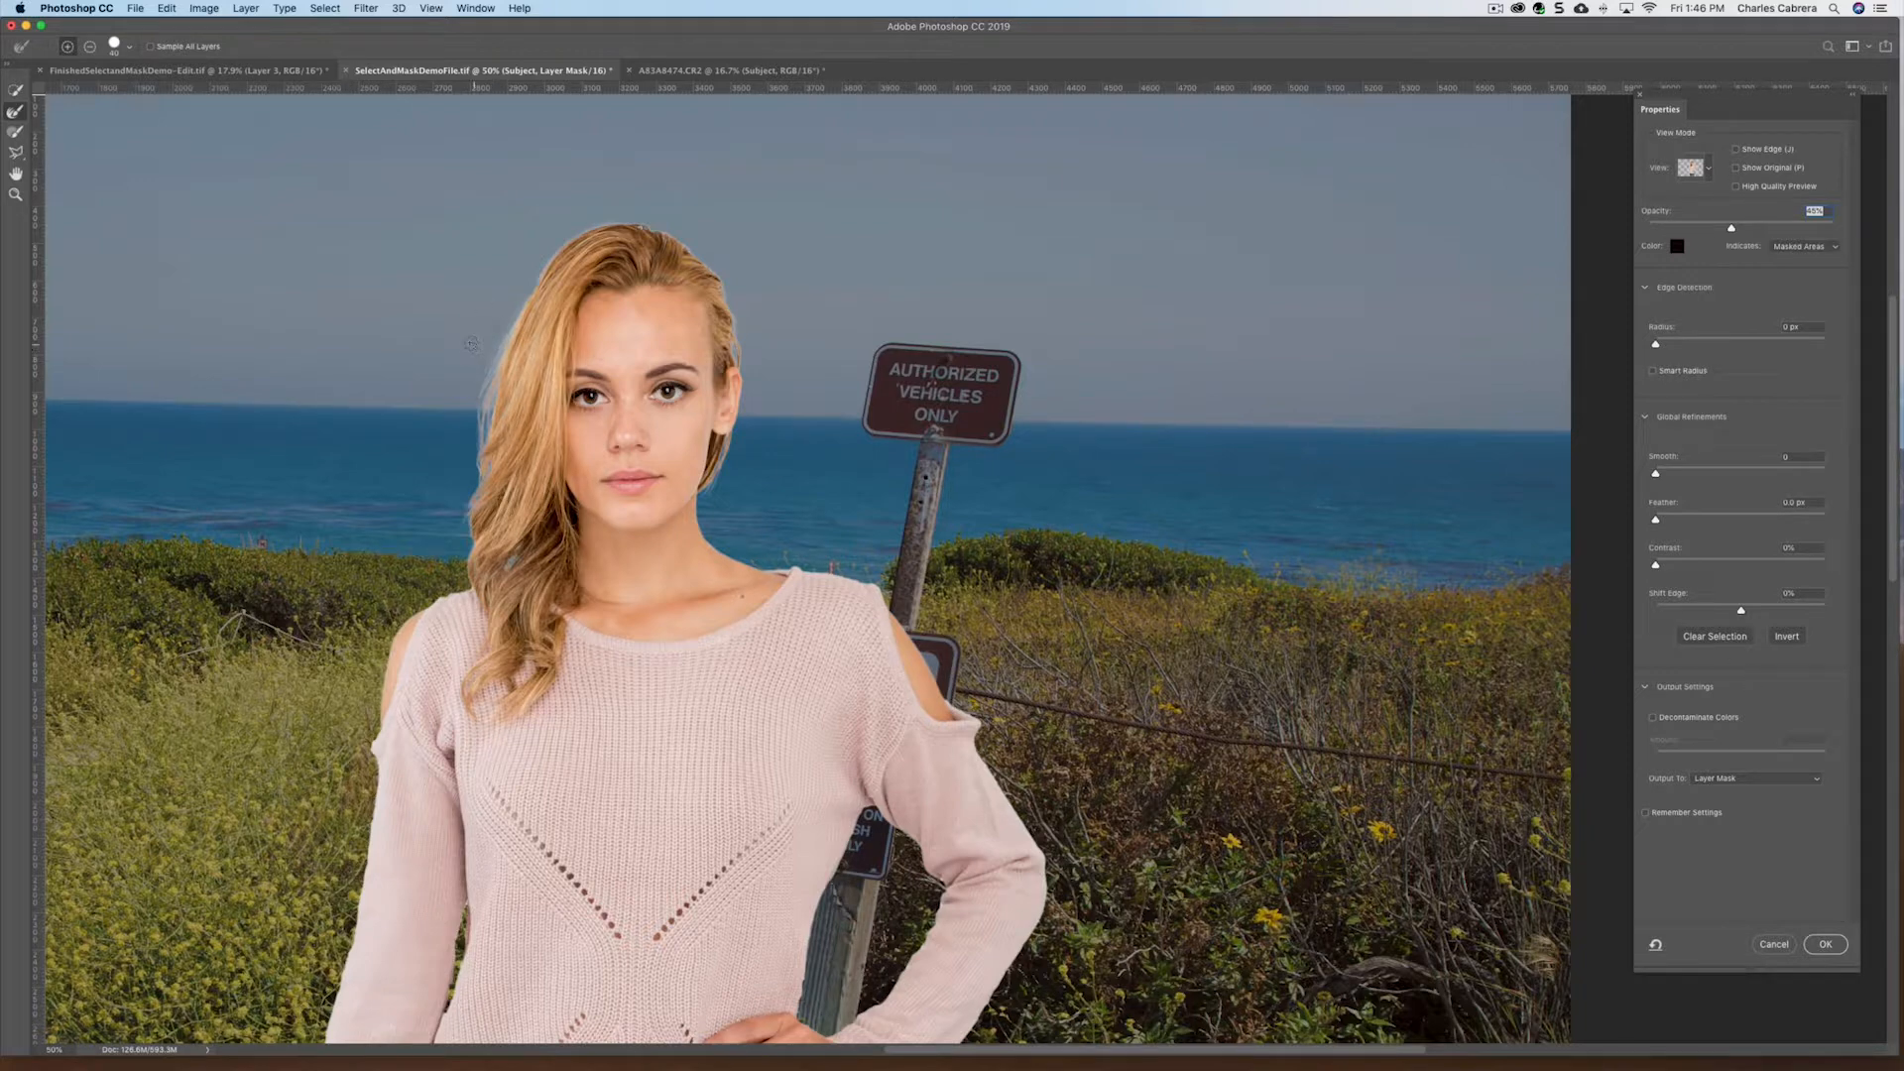
key("super+plus")
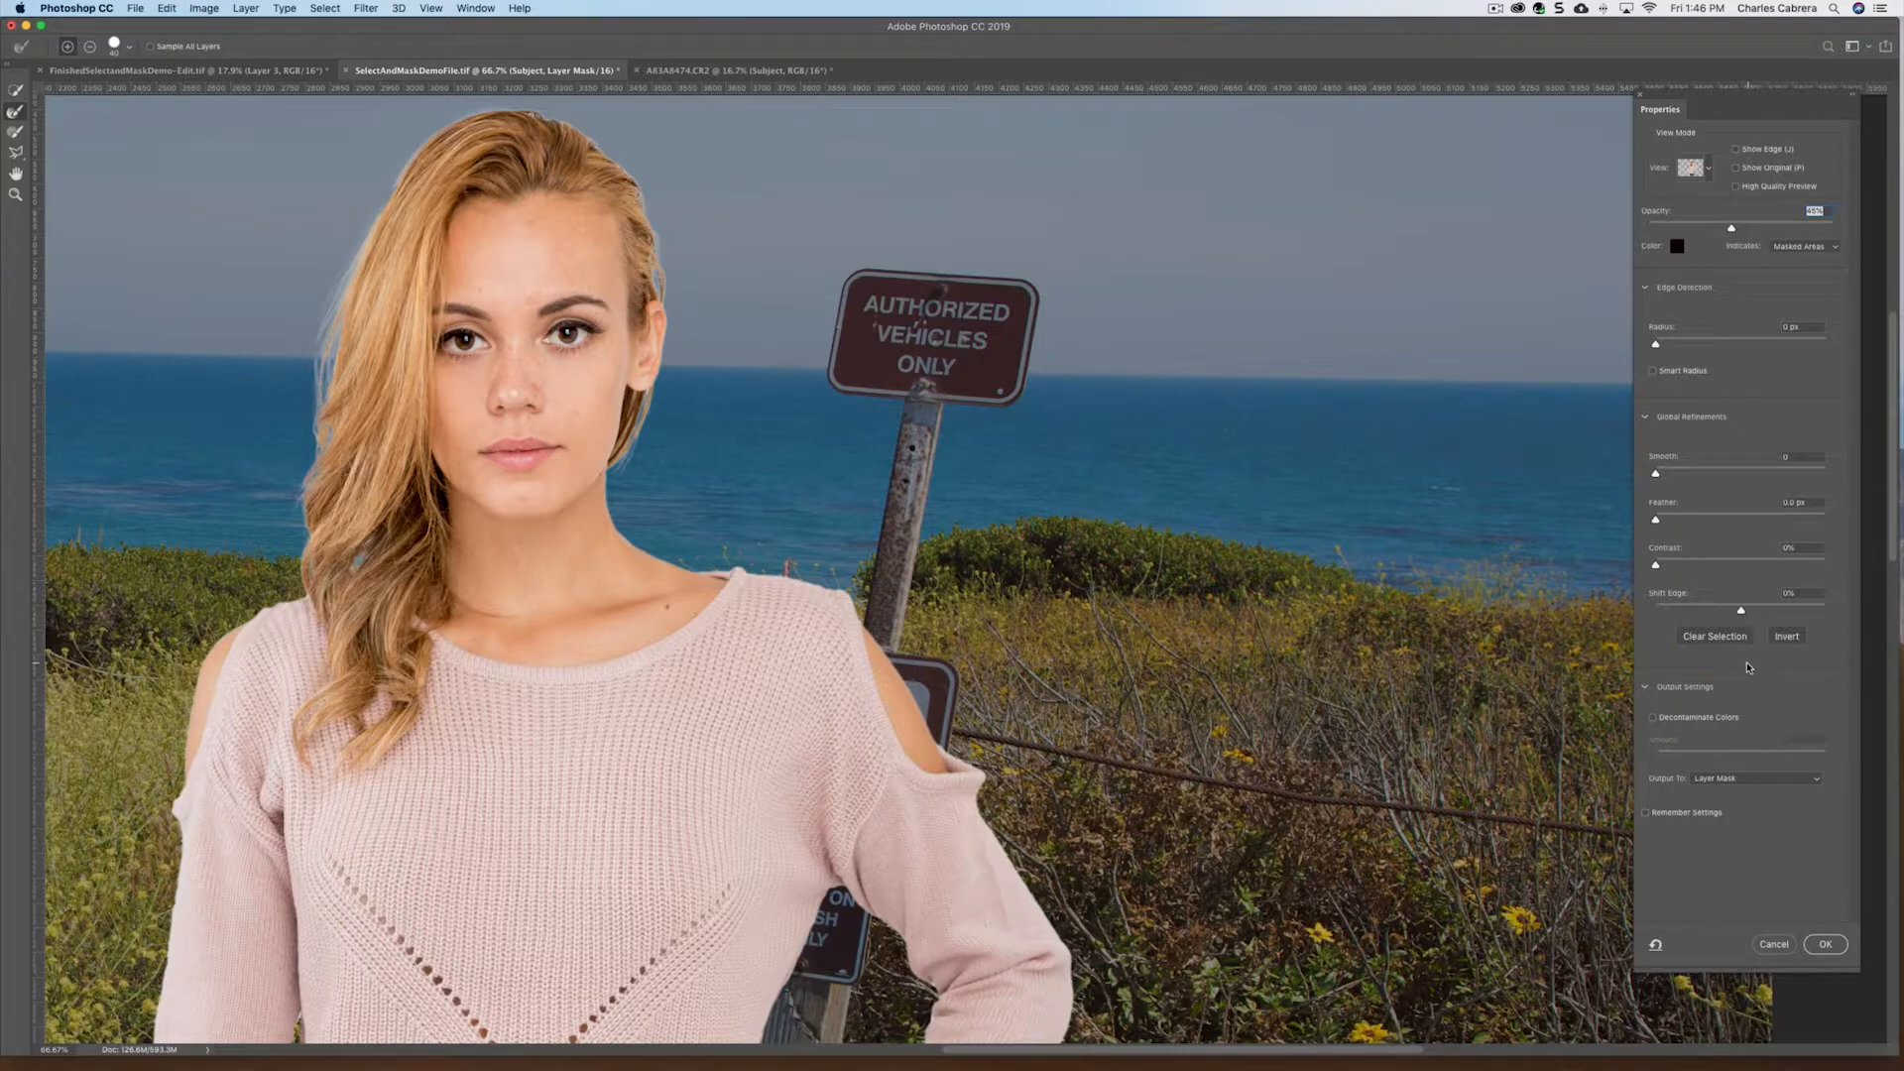
Enable Decontaminate Colors, adjust its amount, and output the result as a New Layer with Layer Mask
left_click(1655, 720)
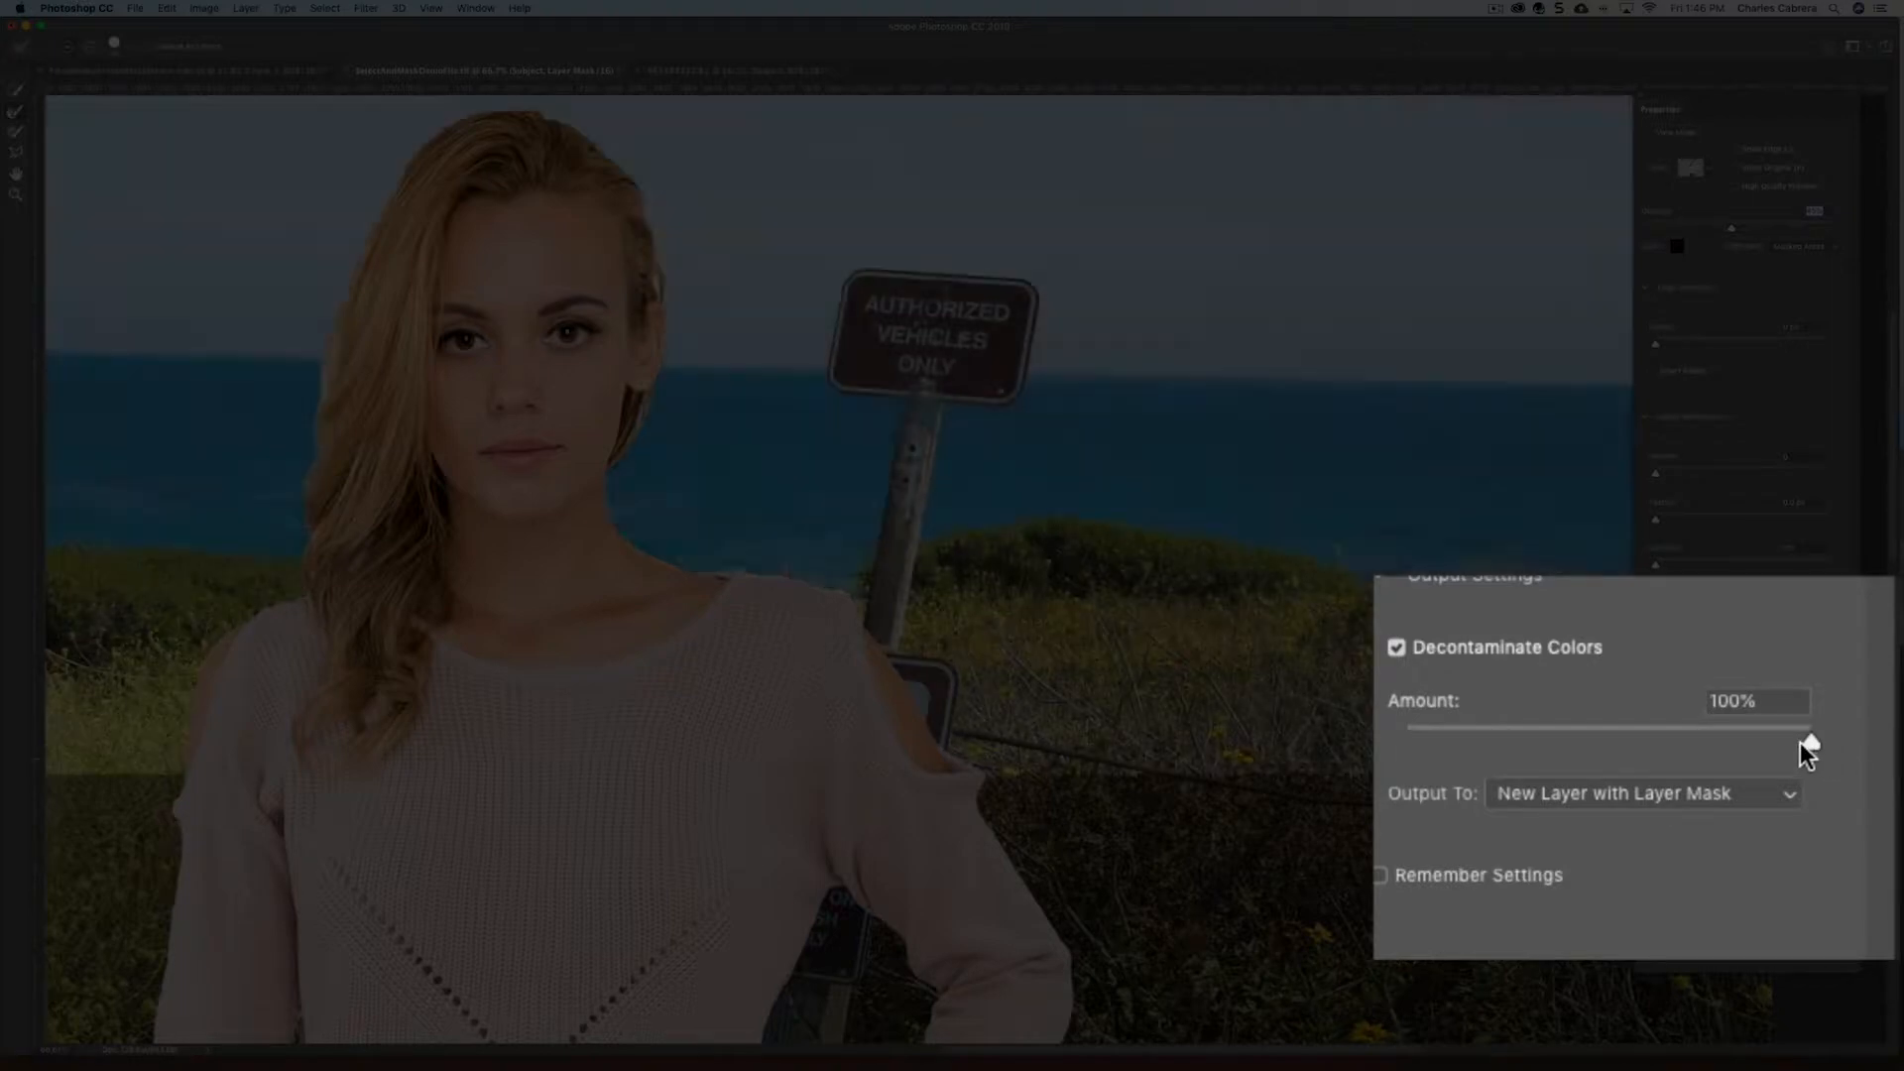
left_click_drag(1800, 742, 1545, 740)
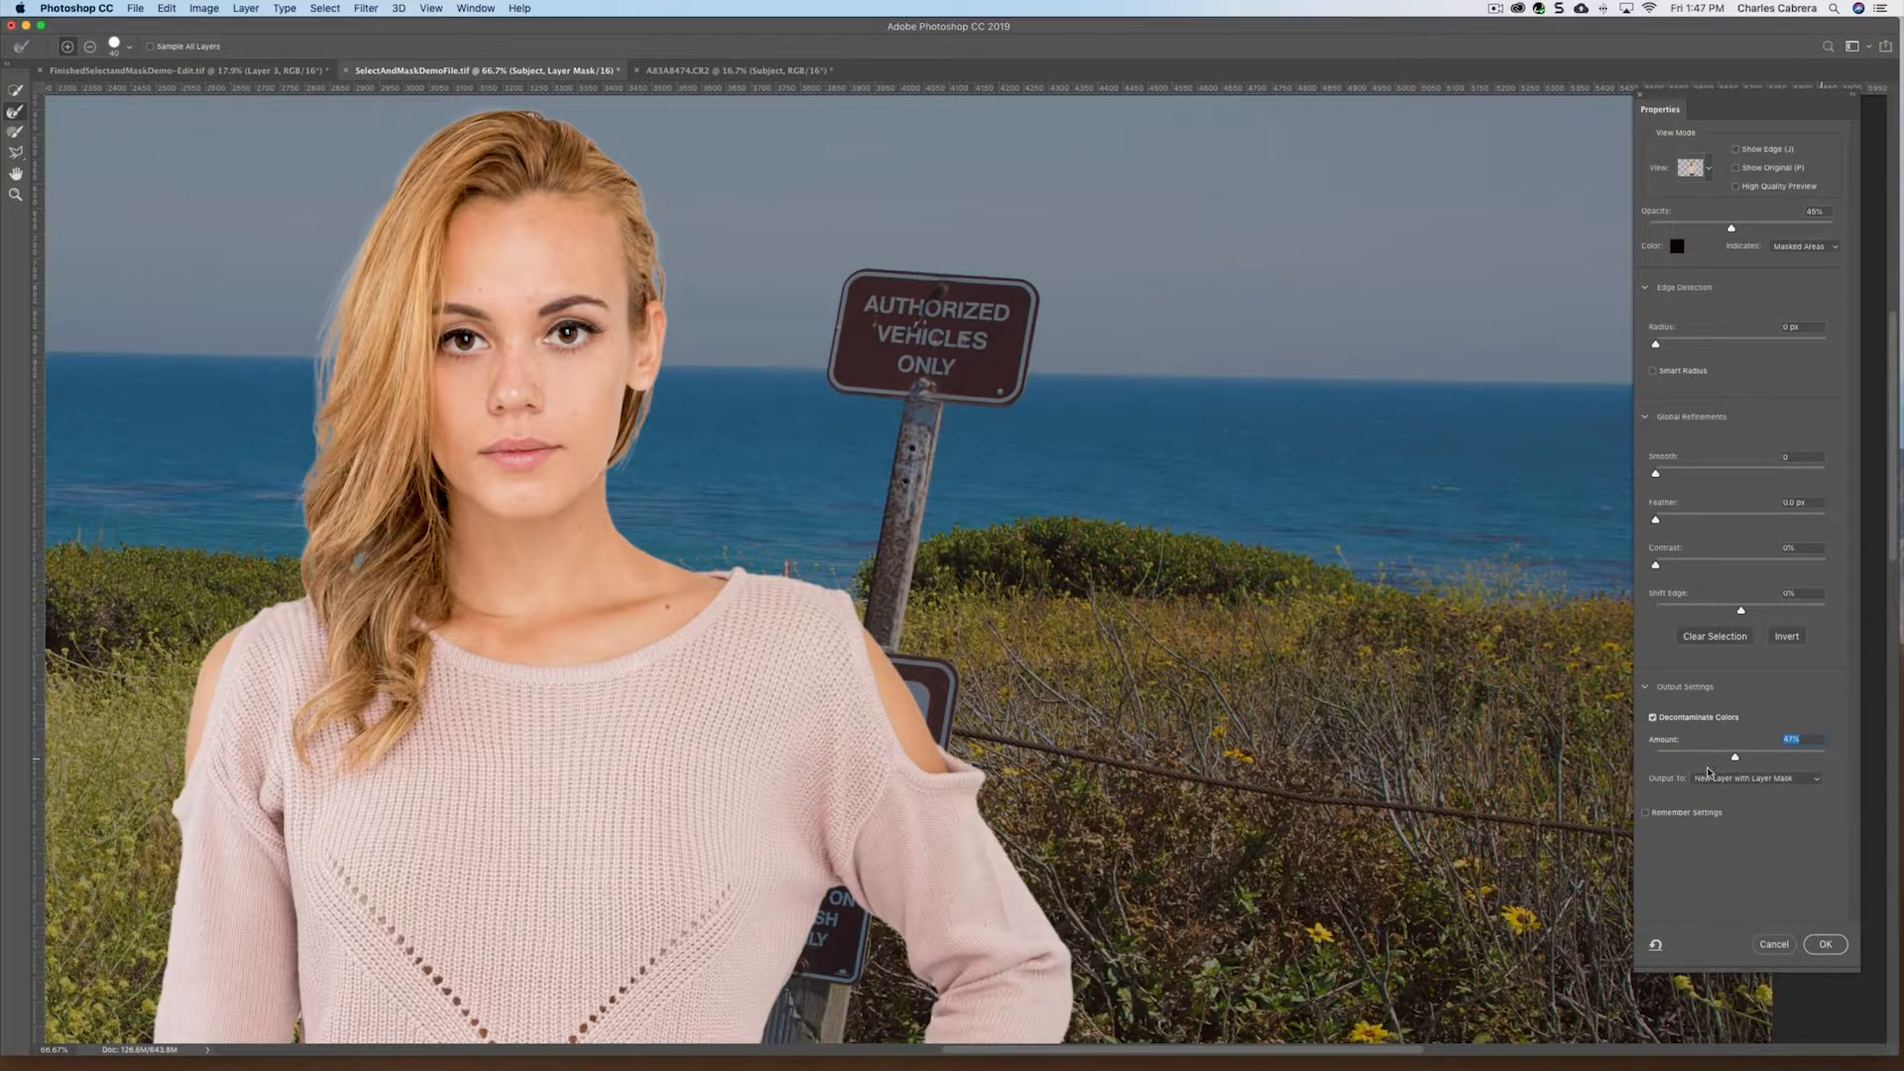
left_click_drag(1734, 757, 1822, 779)
left_click(1823, 943)
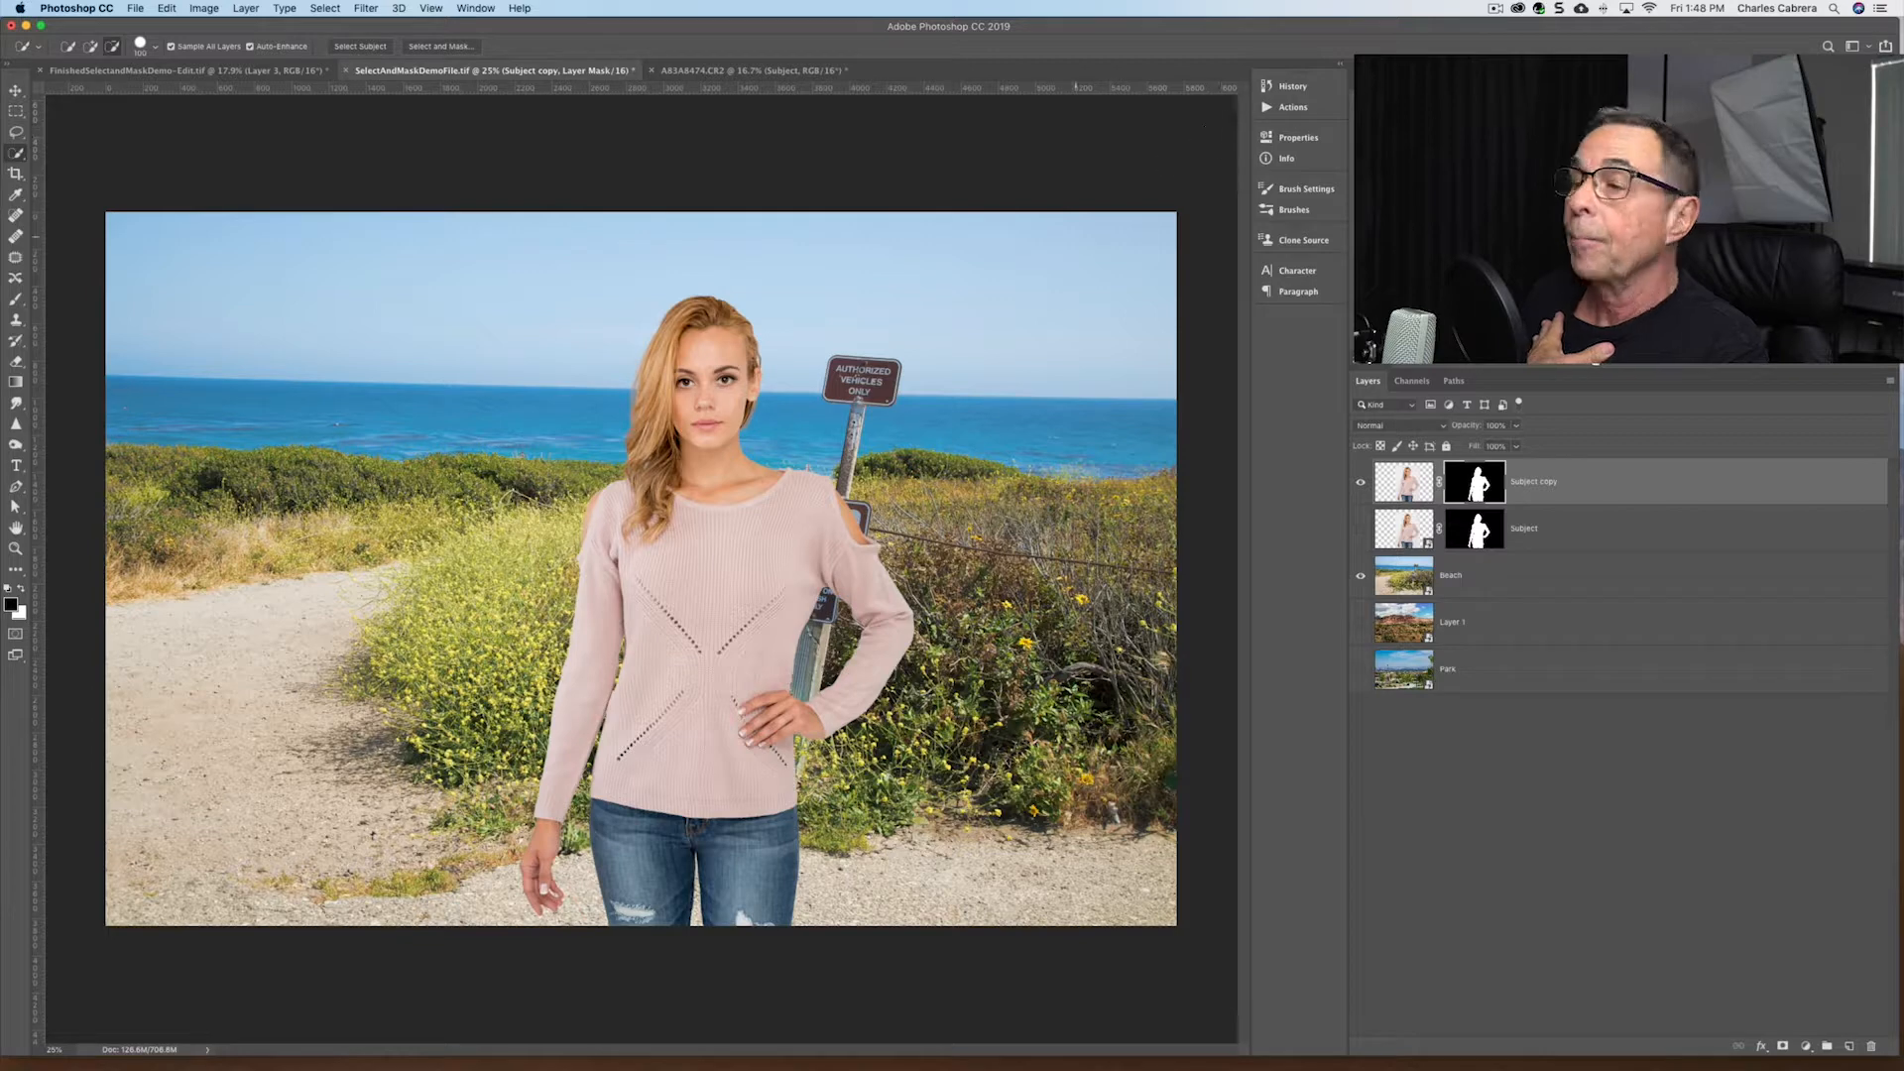
Compare the cutout over the Layer 1 desert and Park backgrounds, and return to the Beach background
left_click(1359, 577)
left_click(1361, 622)
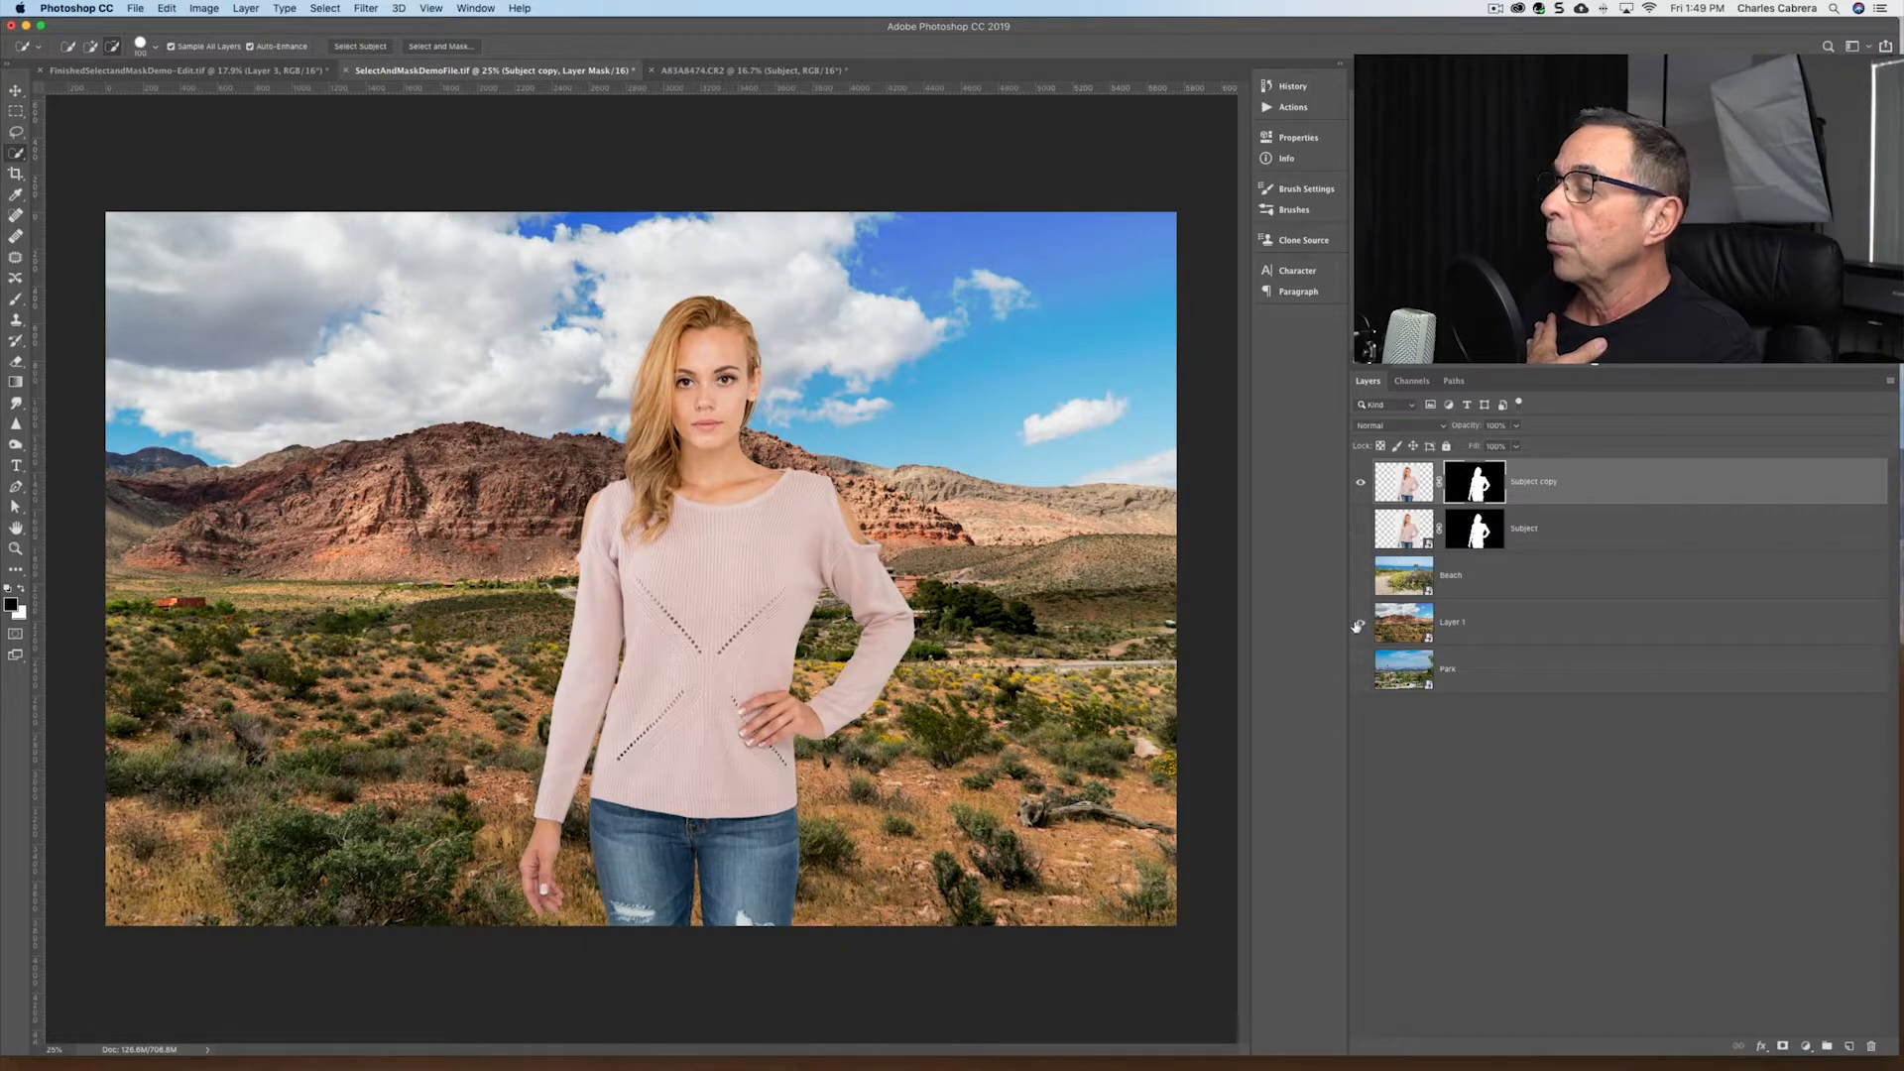
left_click(1360, 623)
left_click(1362, 668)
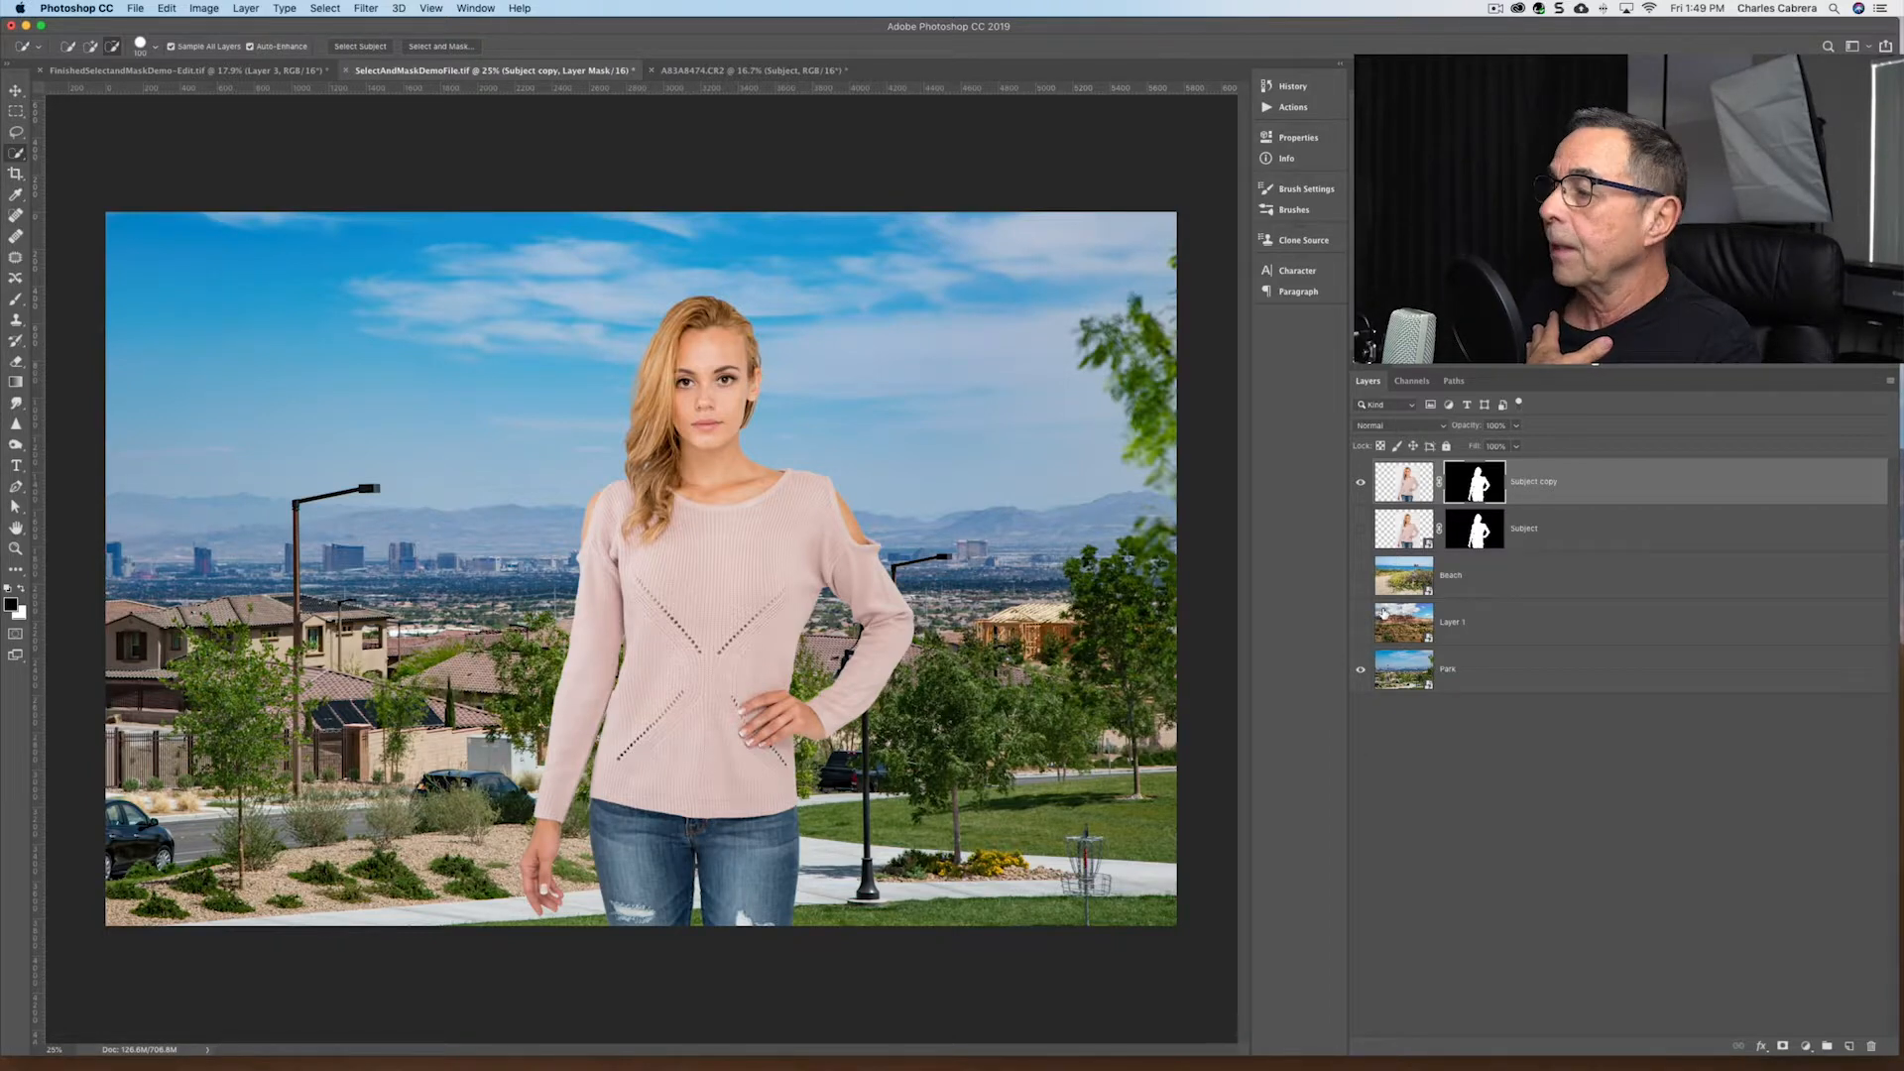
left_click(1361, 669)
left_click(1361, 622)
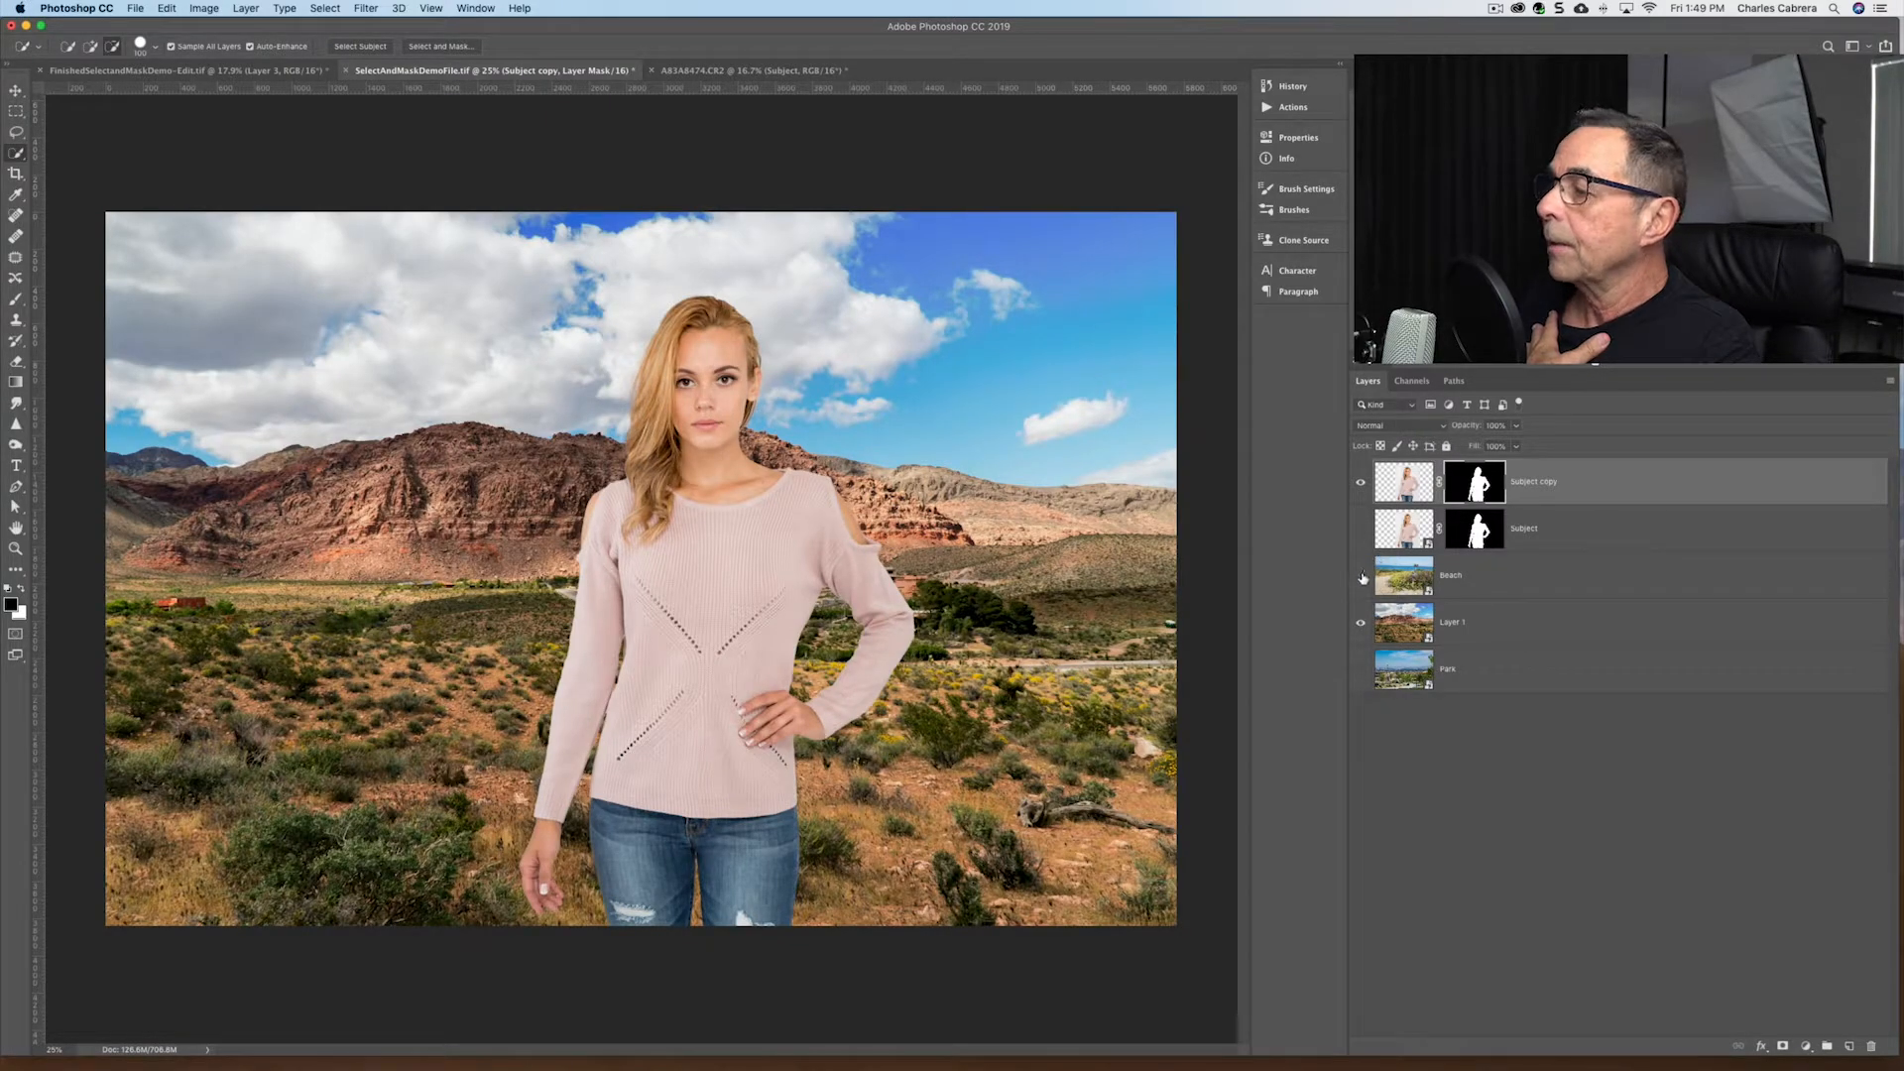
left_click(1360, 575)
left_click(1360, 622)
View the cutout on transparency with the Beach layer hidden, and show the Beach layer again
left_click(1360, 529)
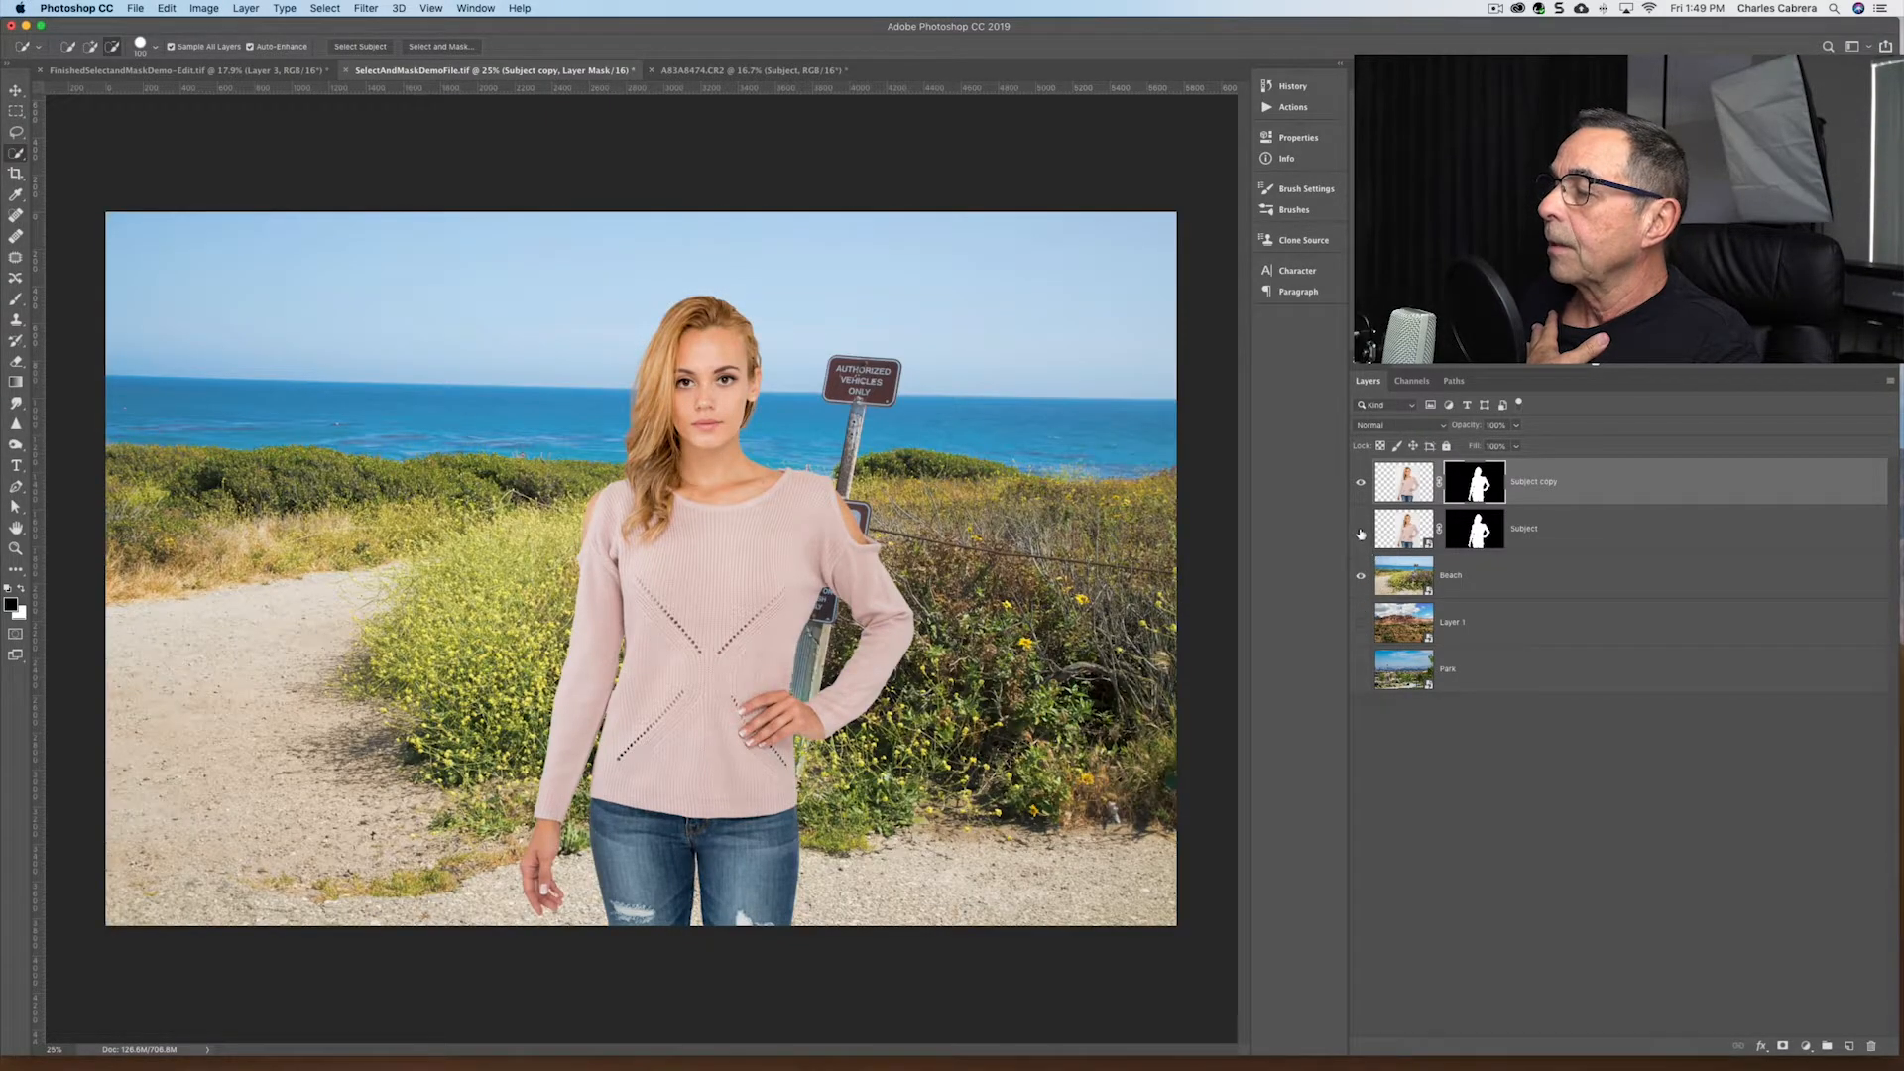
left_click(1362, 574)
left_click(1360, 530)
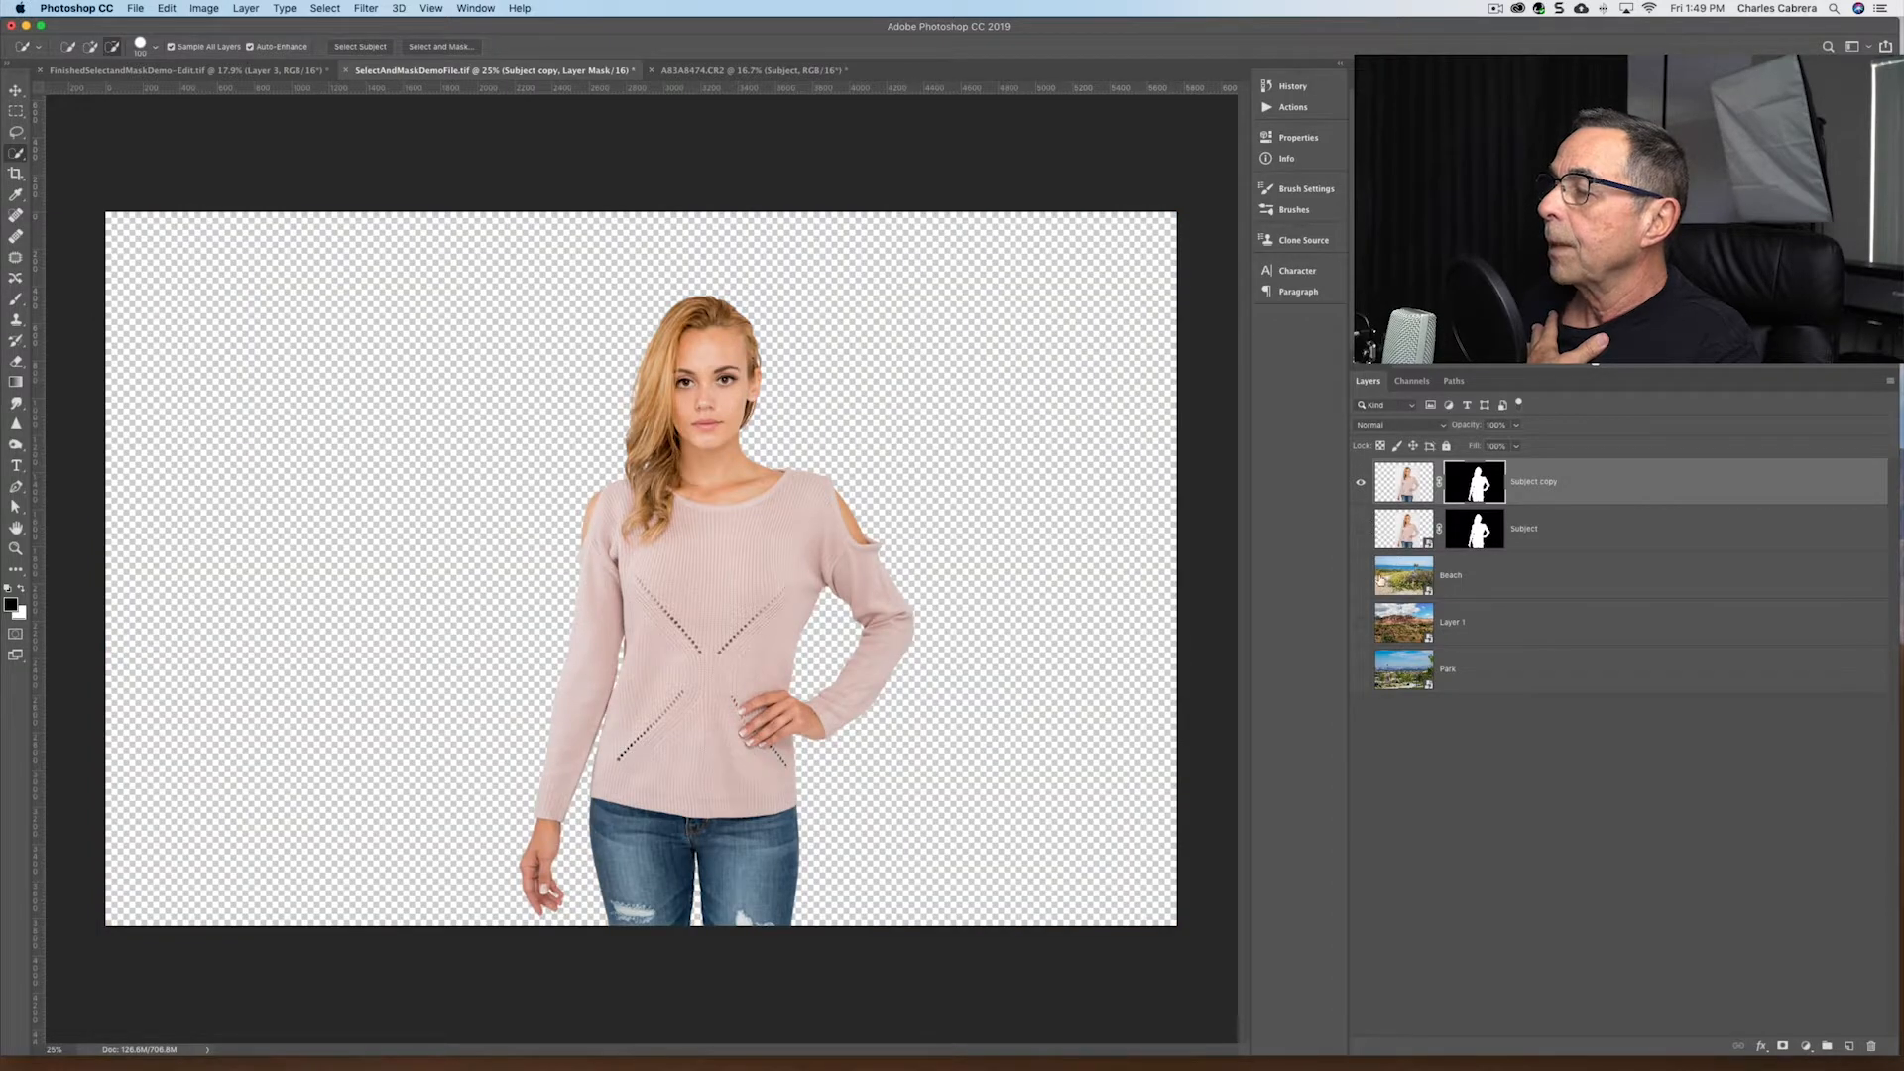
left_click(1362, 576)
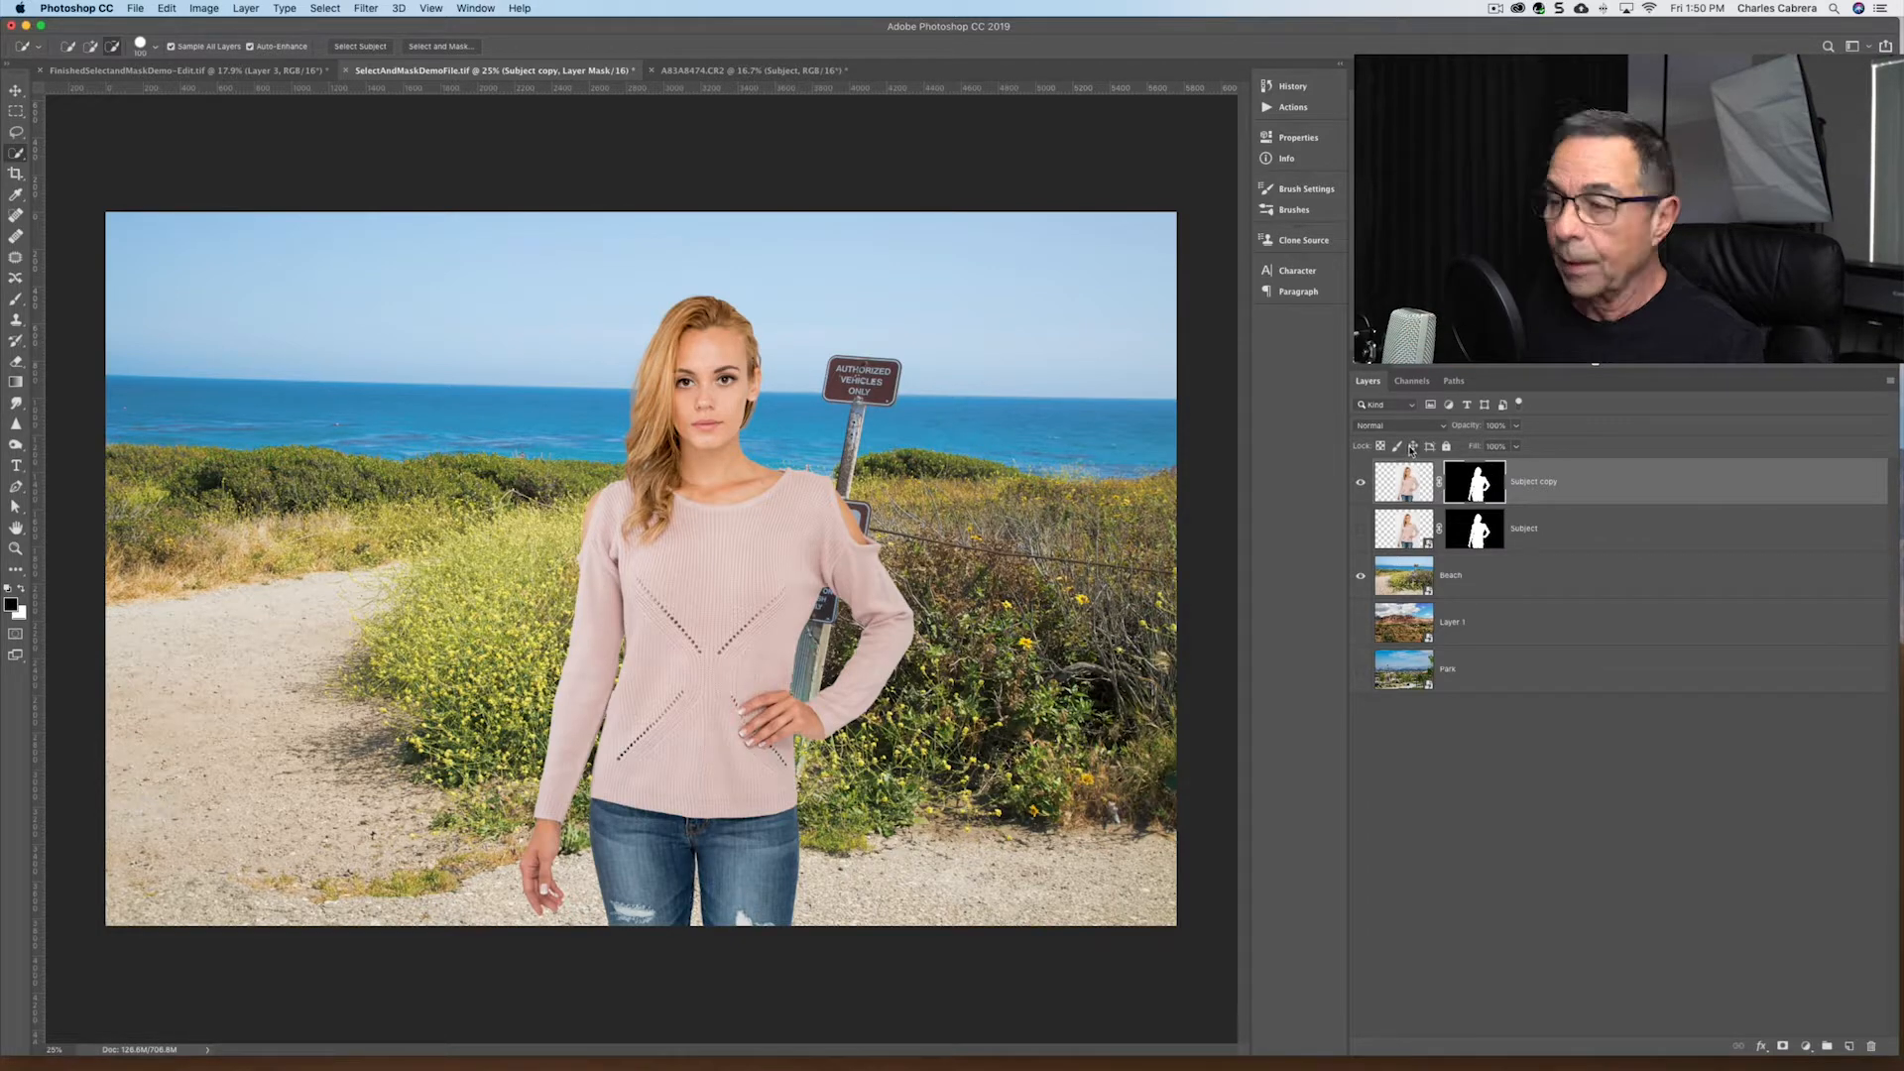
Move the woman on the Subject copy layer about 1100 px to the left with Free Transform, clear of the signpost
key("super+t")
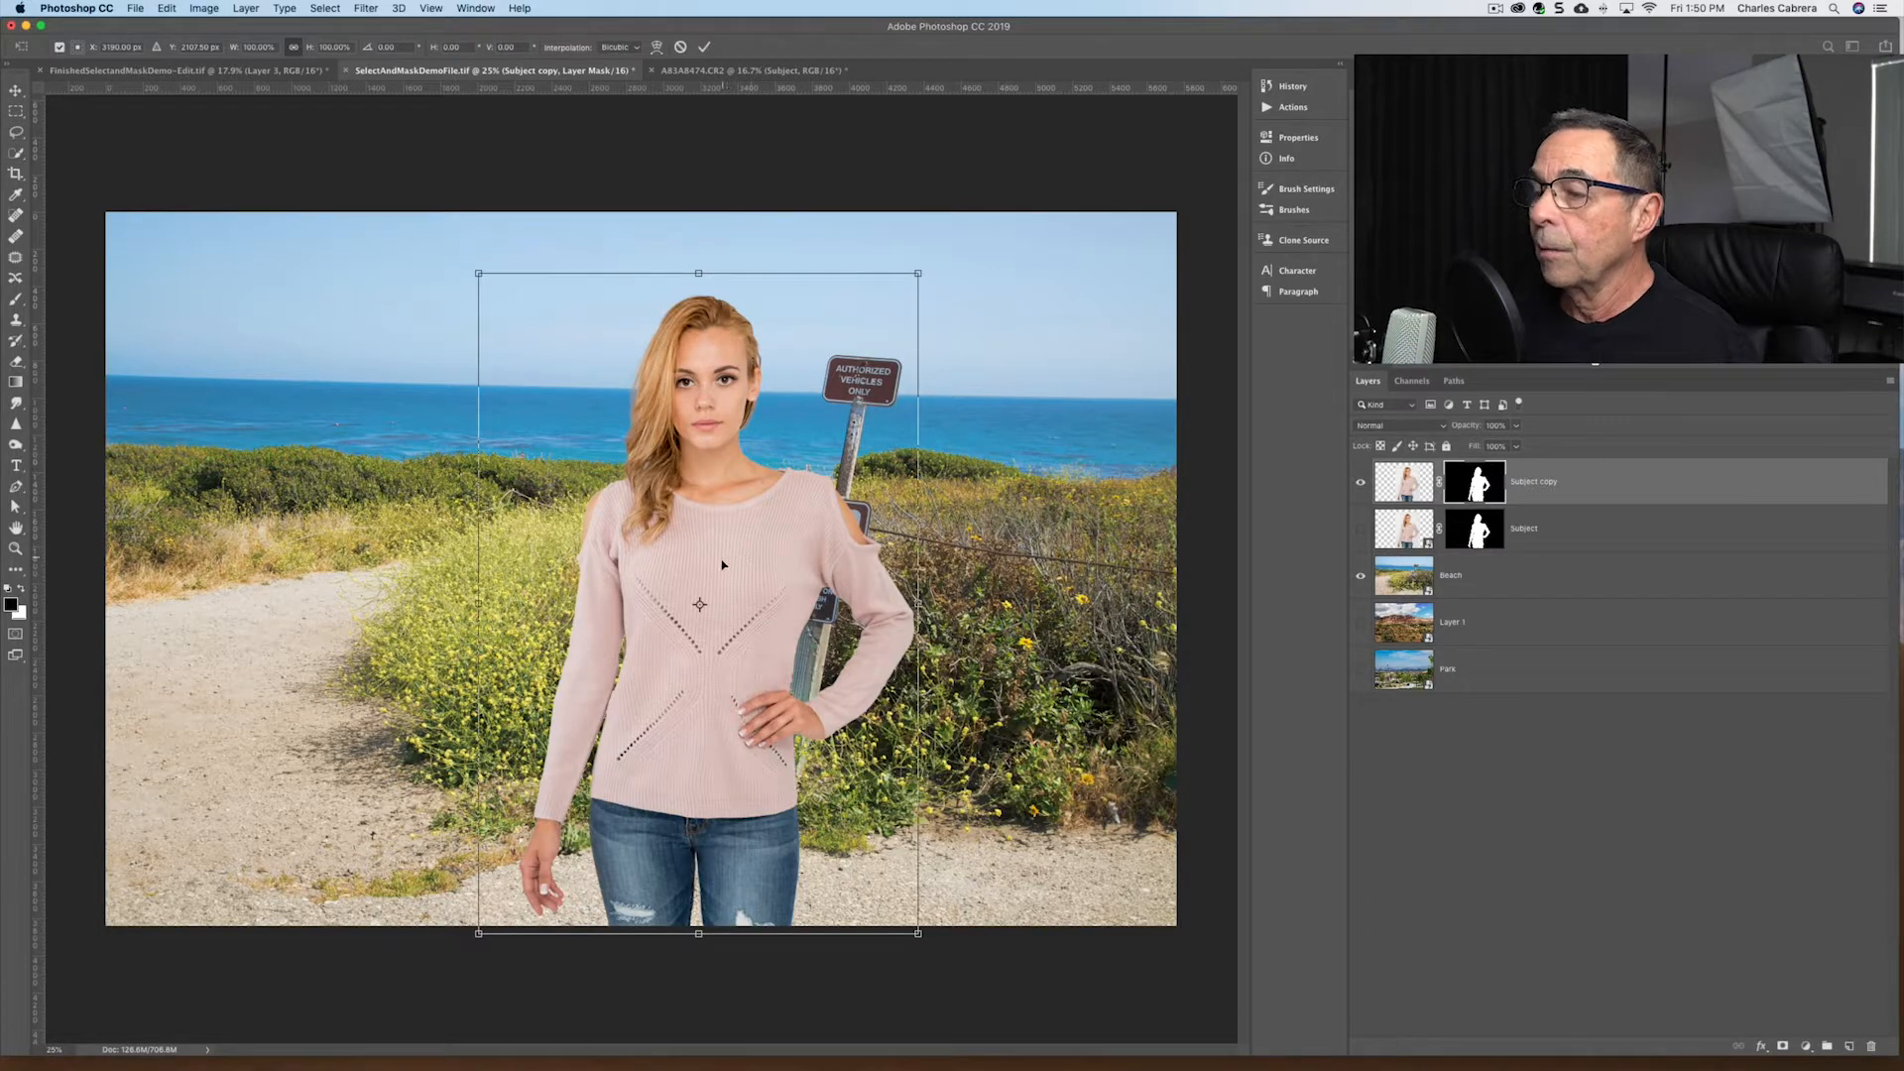
left_click_drag(723, 565, 452, 551)
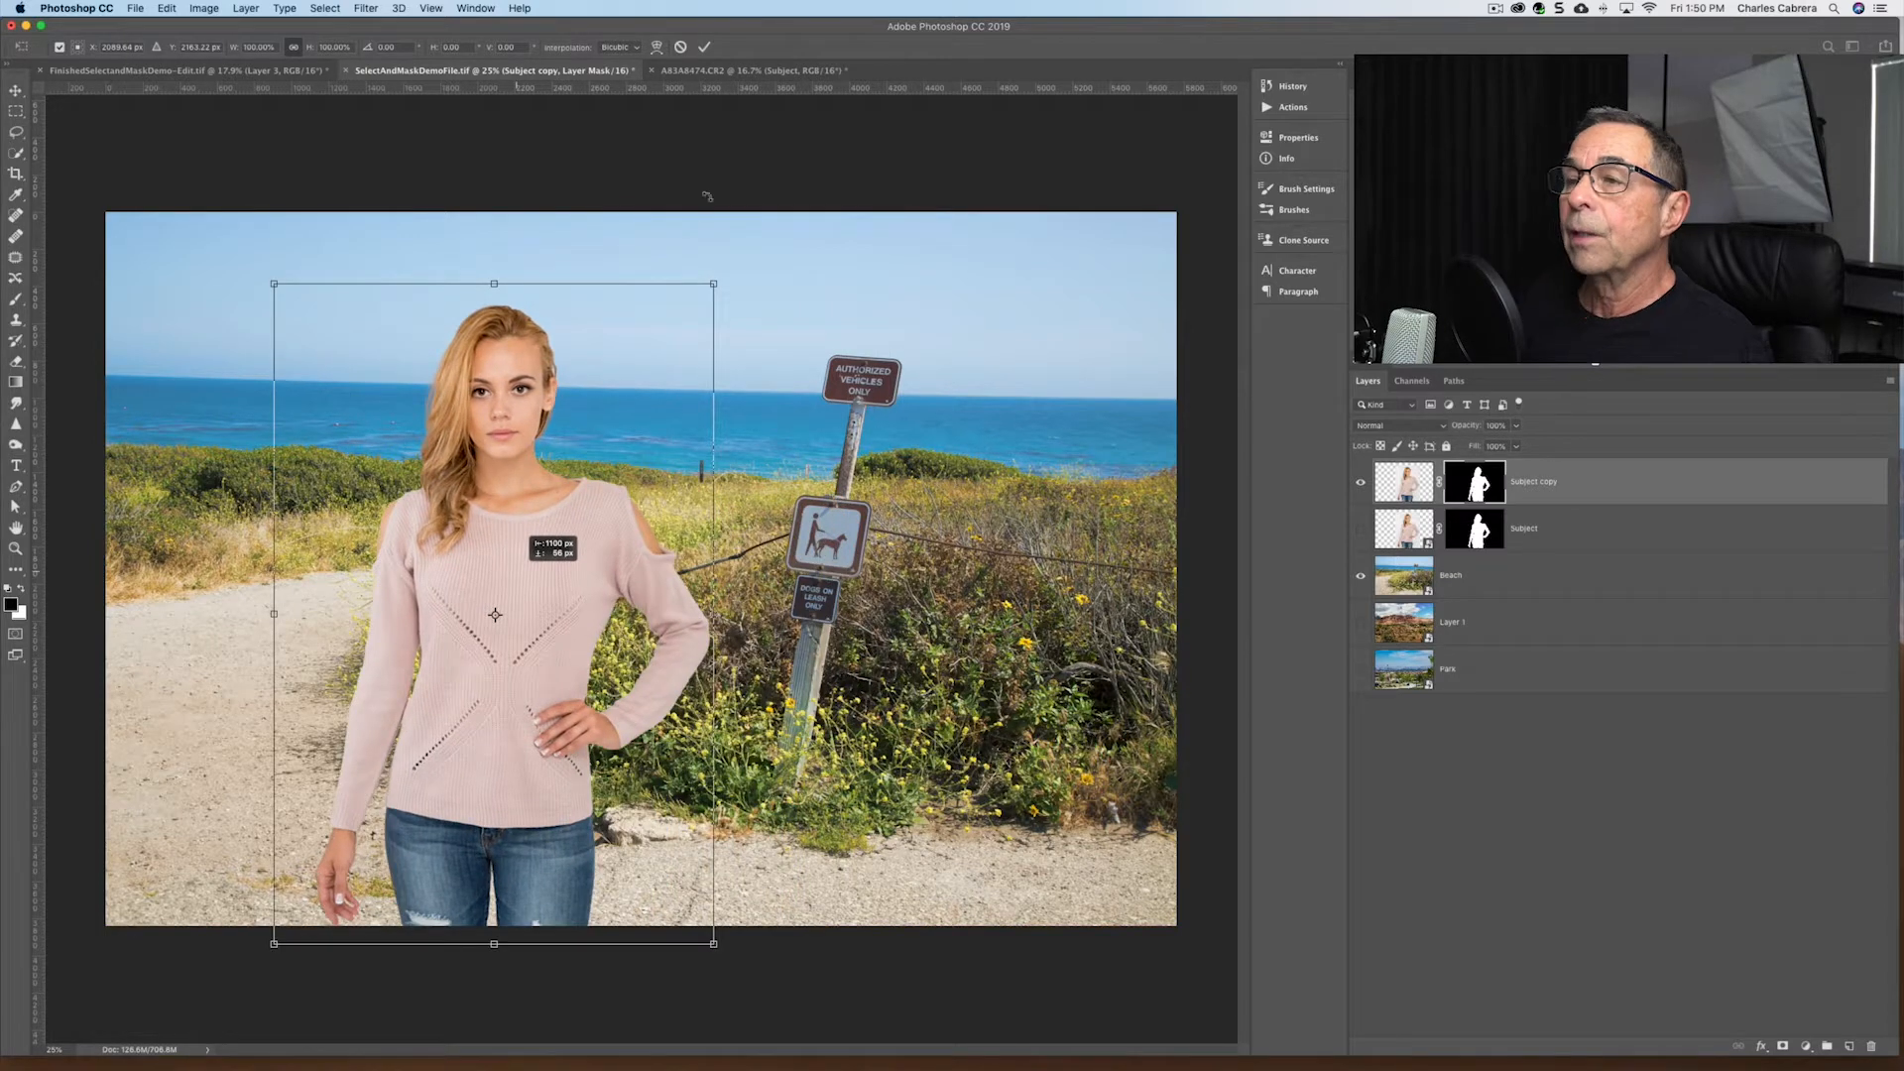